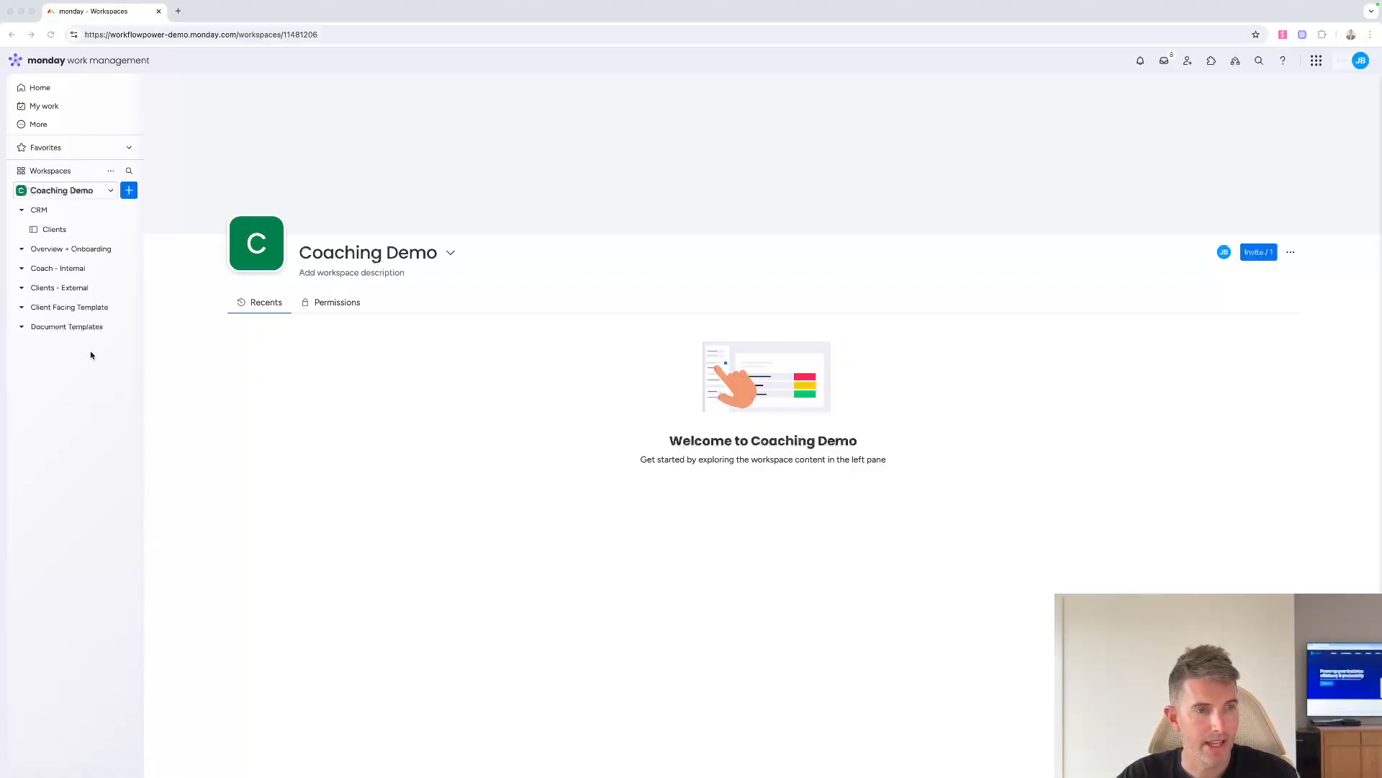
Open the Clients board and widen its Business Name column so the full heading fits
click(53, 229)
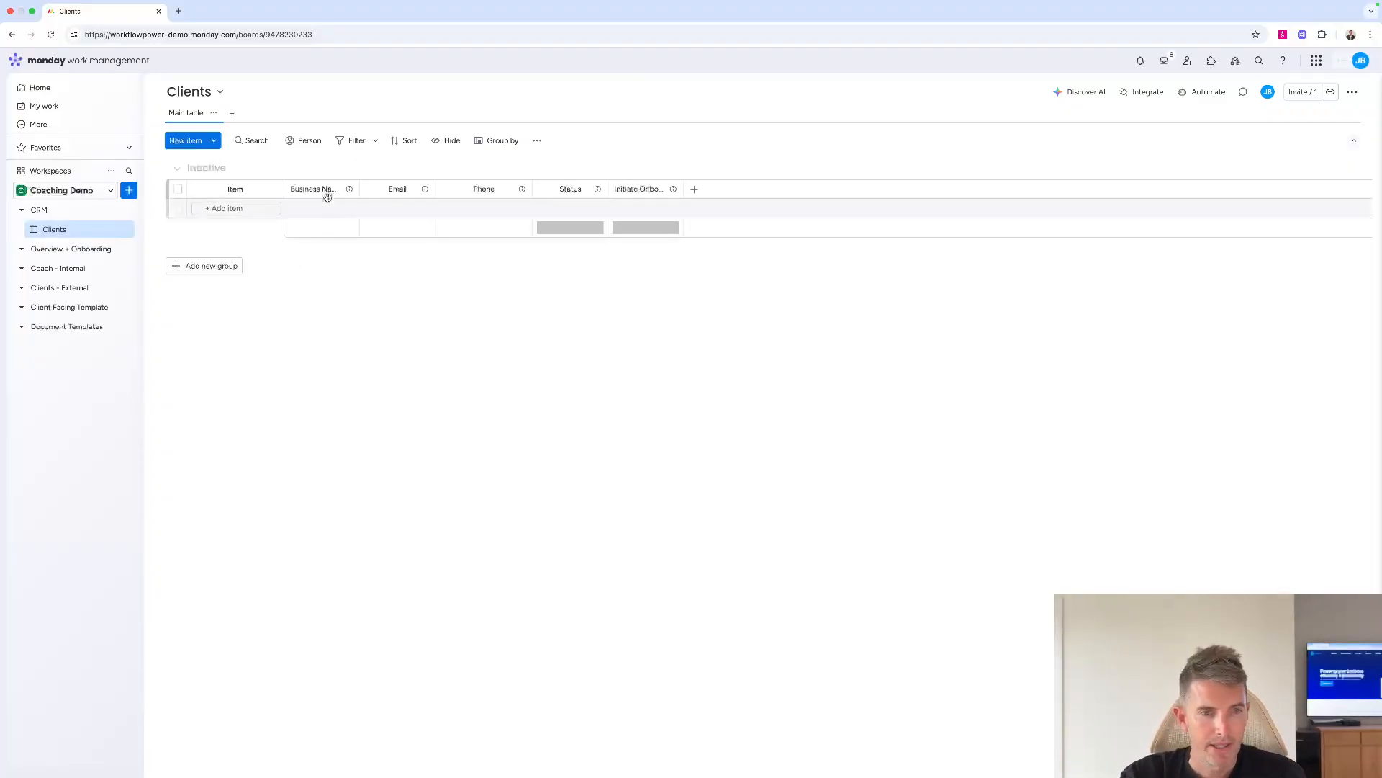
drag(359, 189, 387, 193)
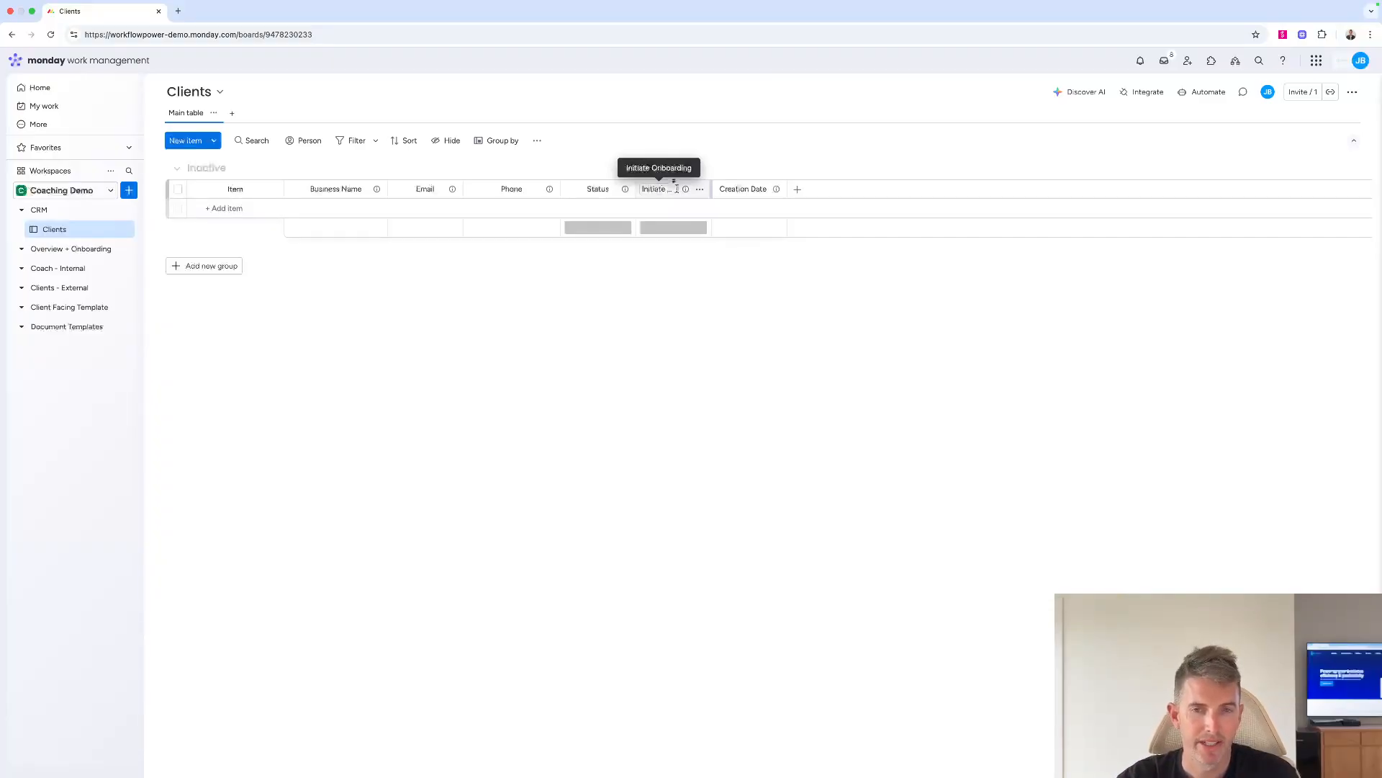
click(230, 113)
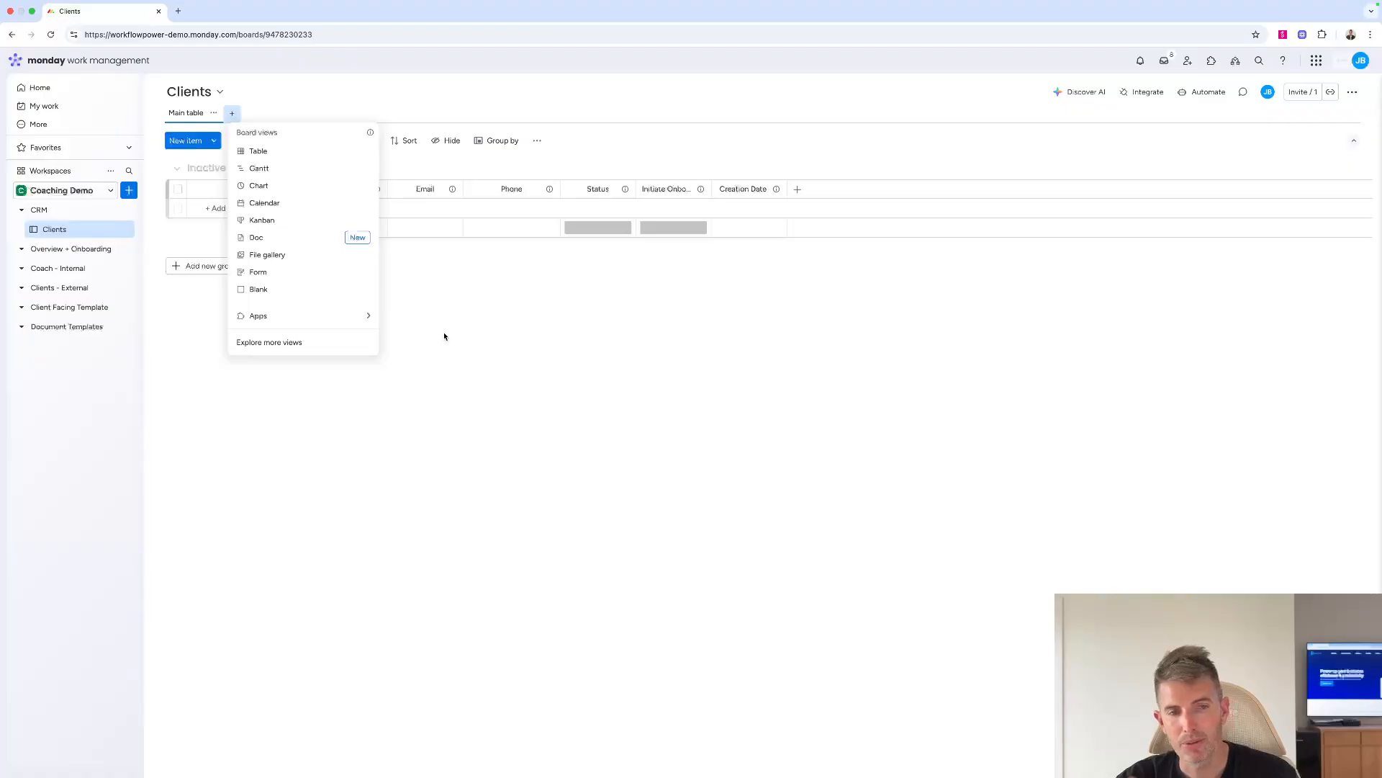
click(497, 341)
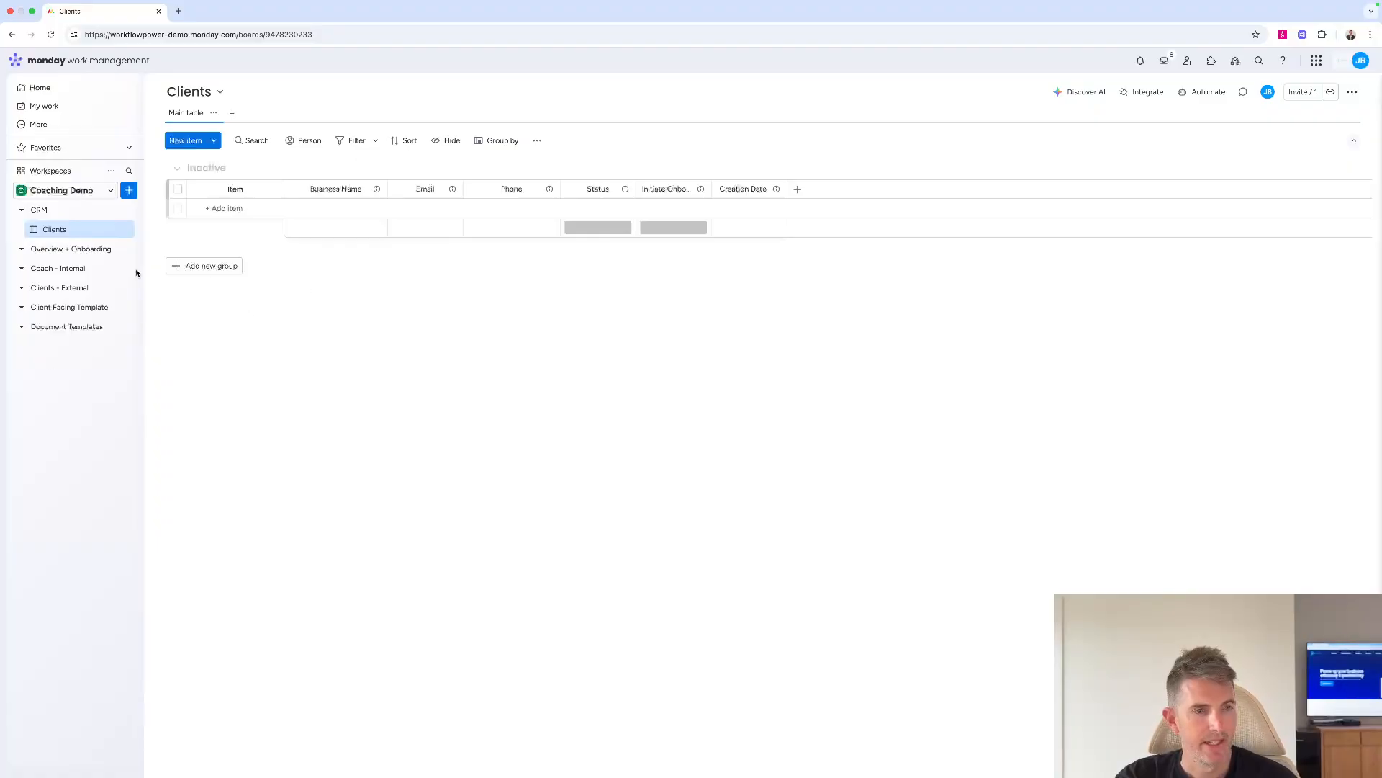
Reload the Clients board, then place the Active group above Inactive and widen the Item column to fit the full item names
click(240, 34)
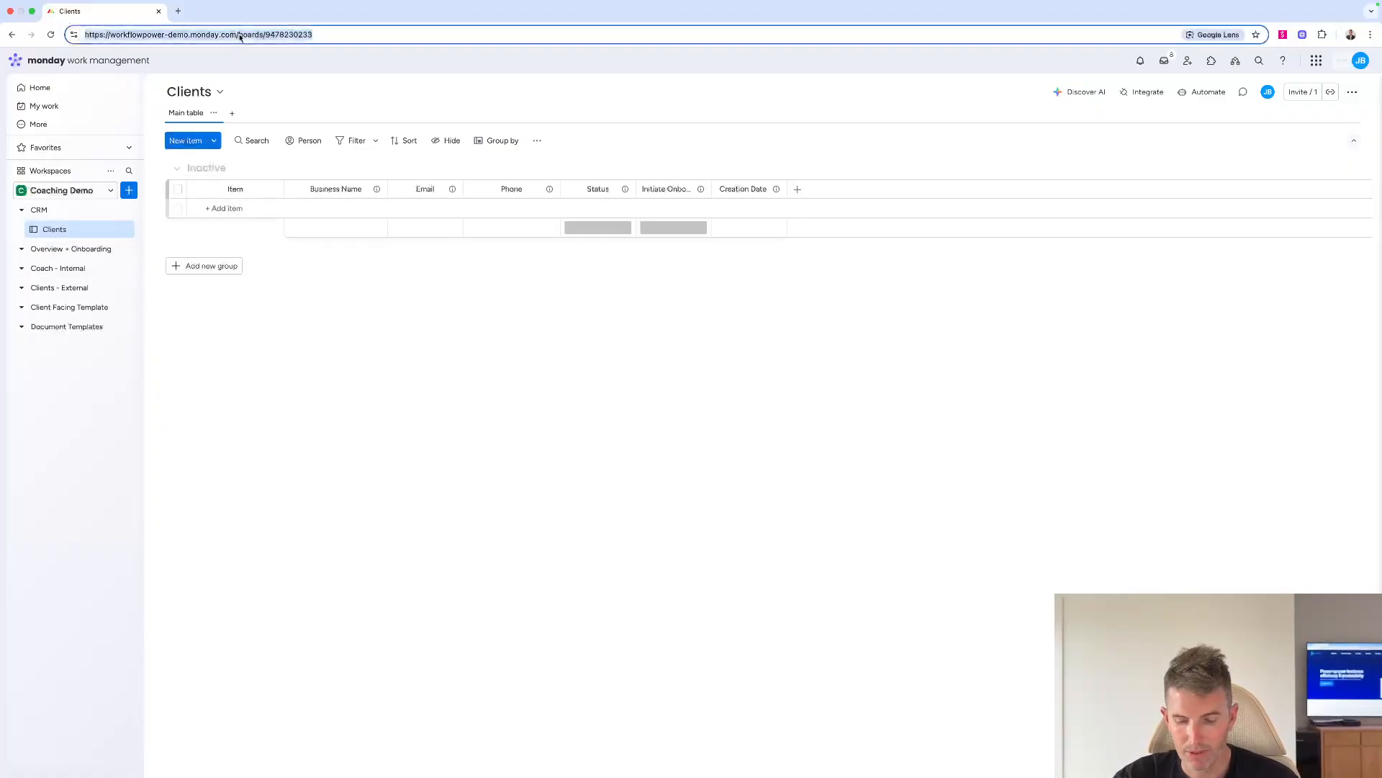
key(Return)
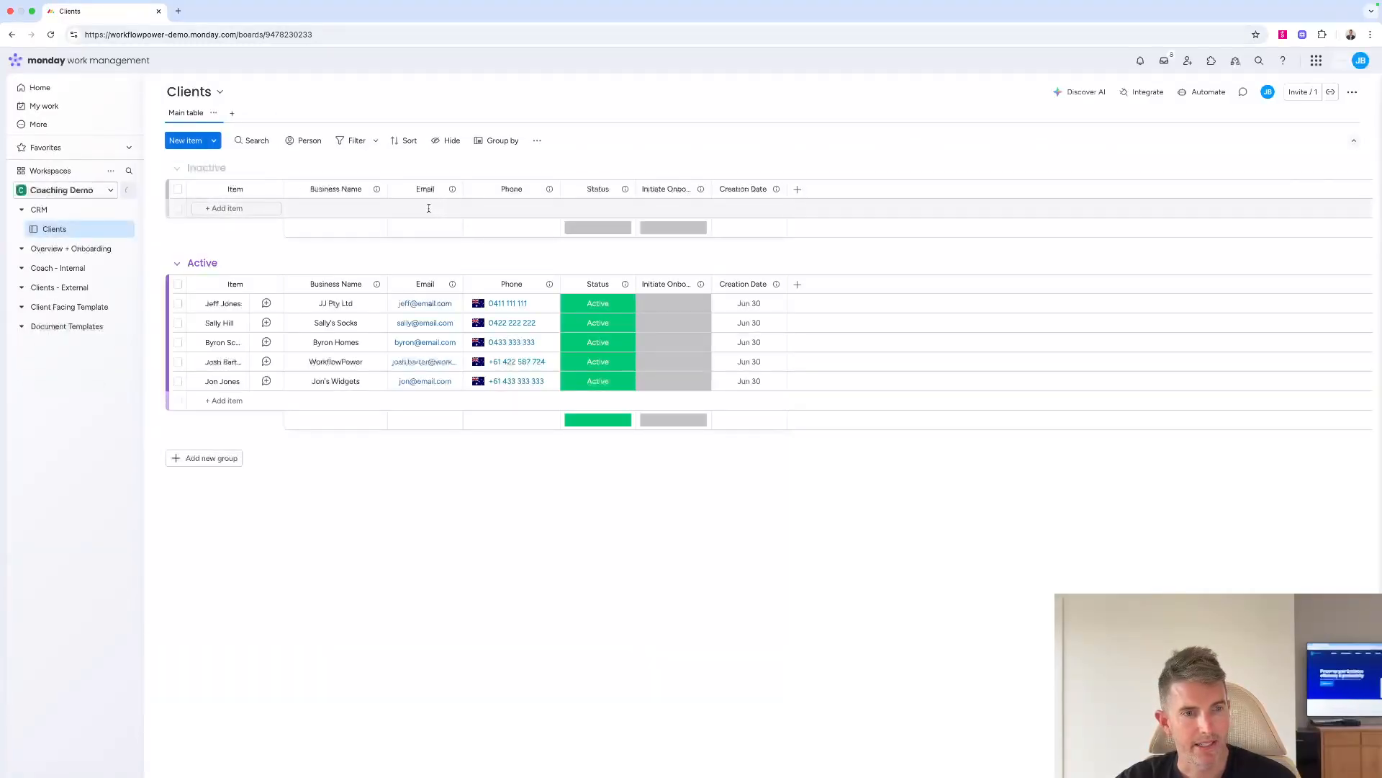
drag(208, 264, 215, 203)
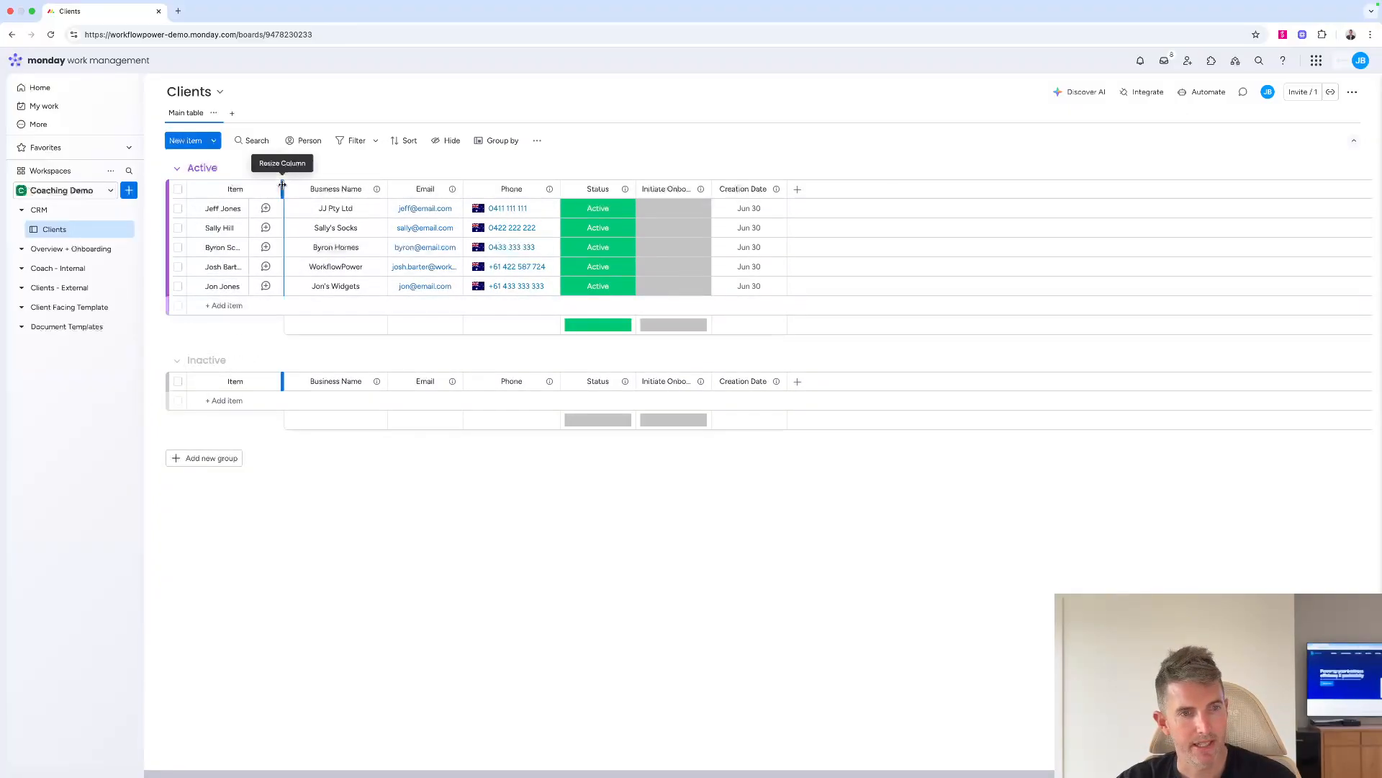
drag(283, 185, 351, 185)
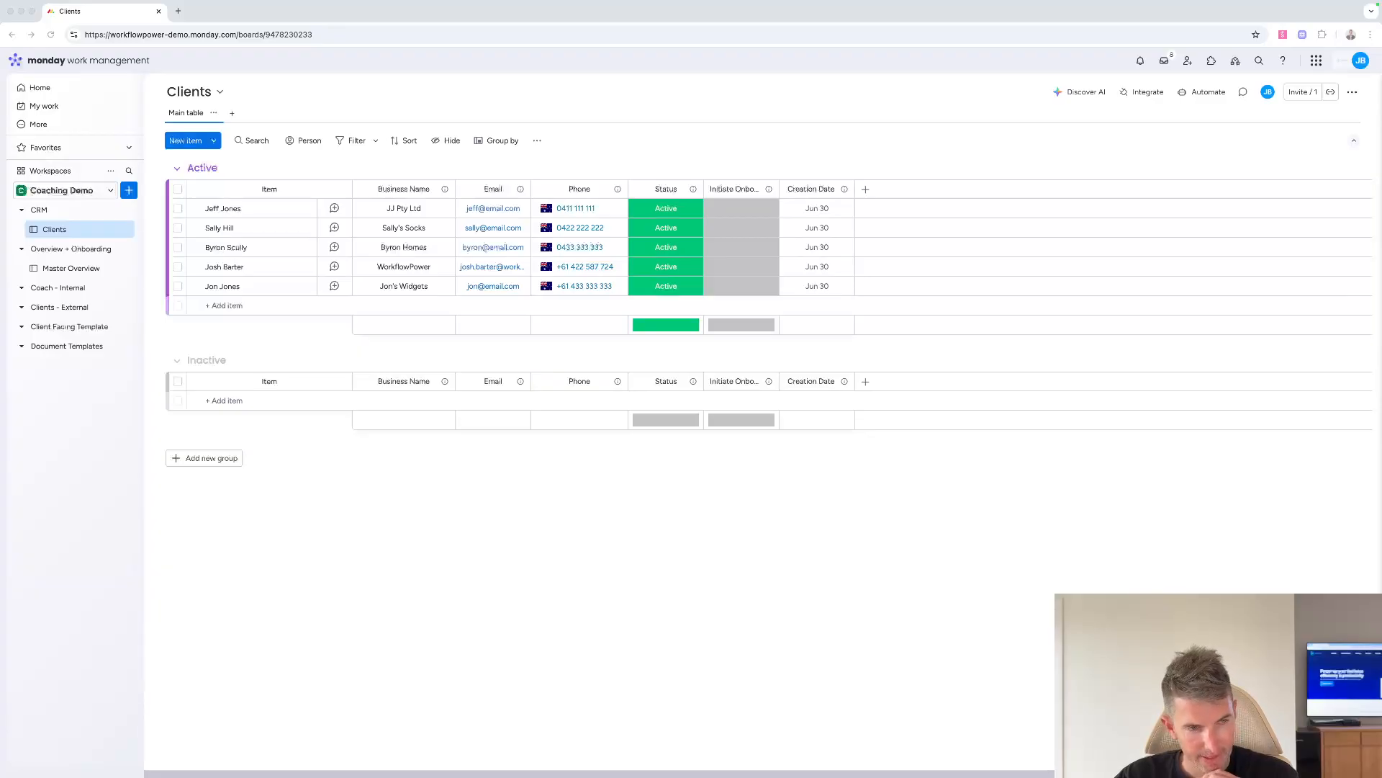
Open the Master Overview board and reorder its groups to Onboarding, Active, Archived
click(78, 270)
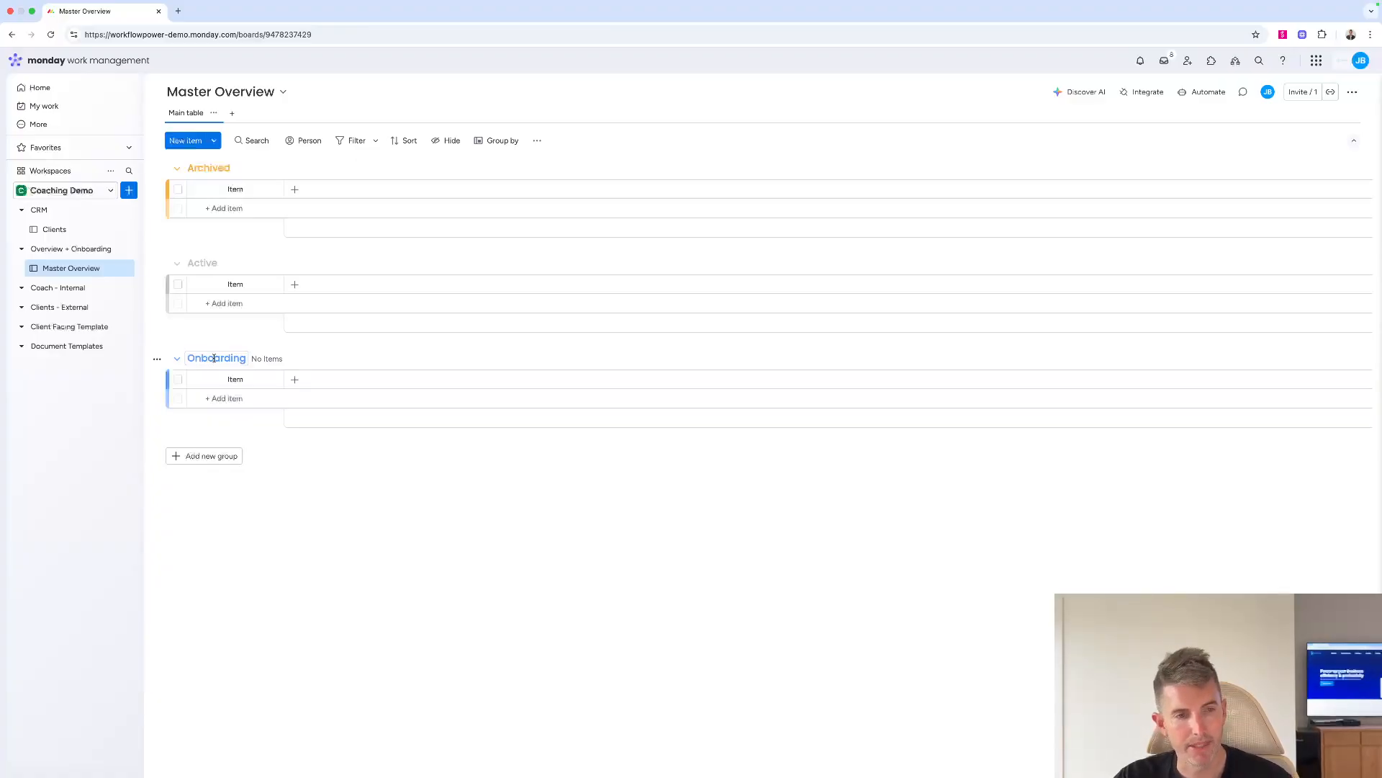
drag(214, 358, 209, 191)
drag(213, 339, 216, 202)
Recolour the Active group lime green and the Archived group red, and widen the Item column in Master Overview
click(193, 266)
click(193, 264)
click(225, 285)
click(193, 359)
click(194, 360)
click(217, 414)
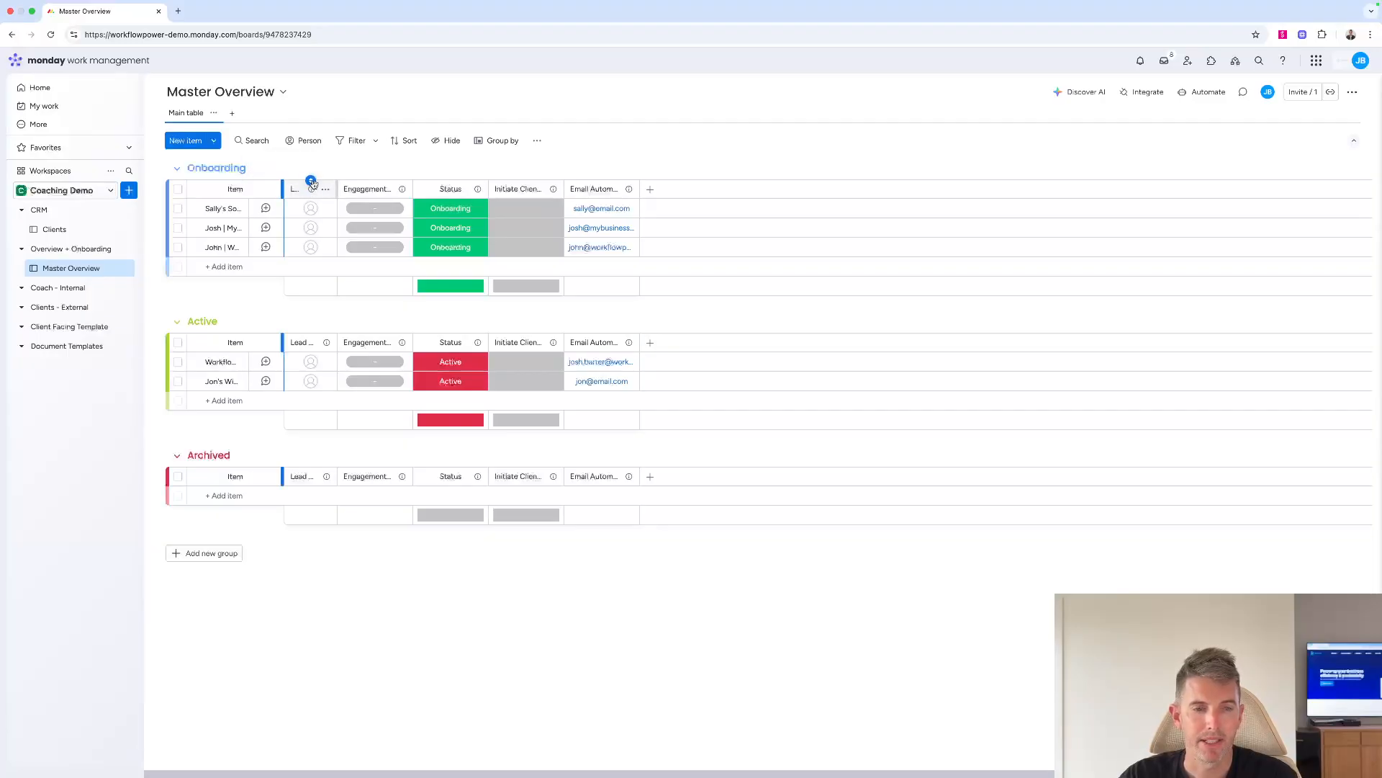
drag(283, 189, 343, 188)
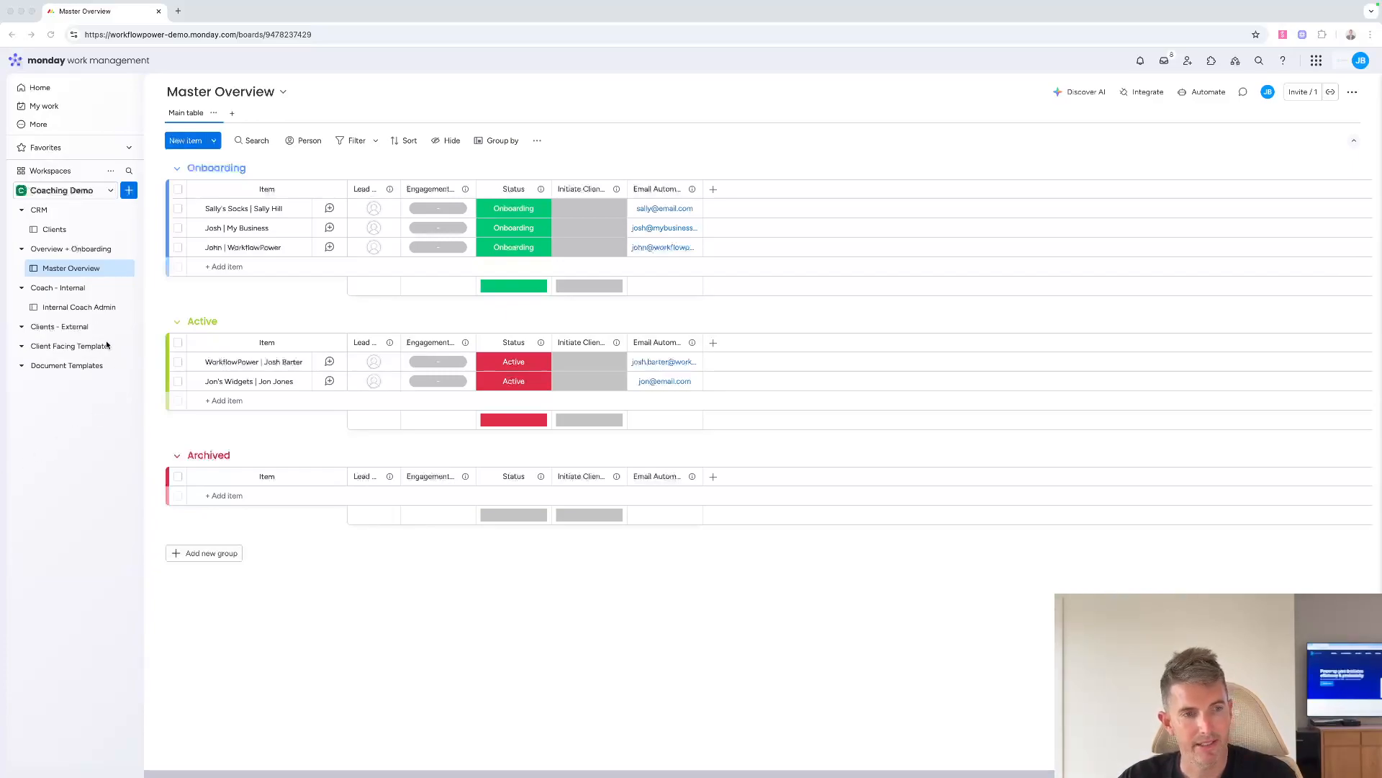
In the Internal Coach Admin board, move the New Tasks In To Allocate group above Client Tasks and widen the Item column
click(91, 307)
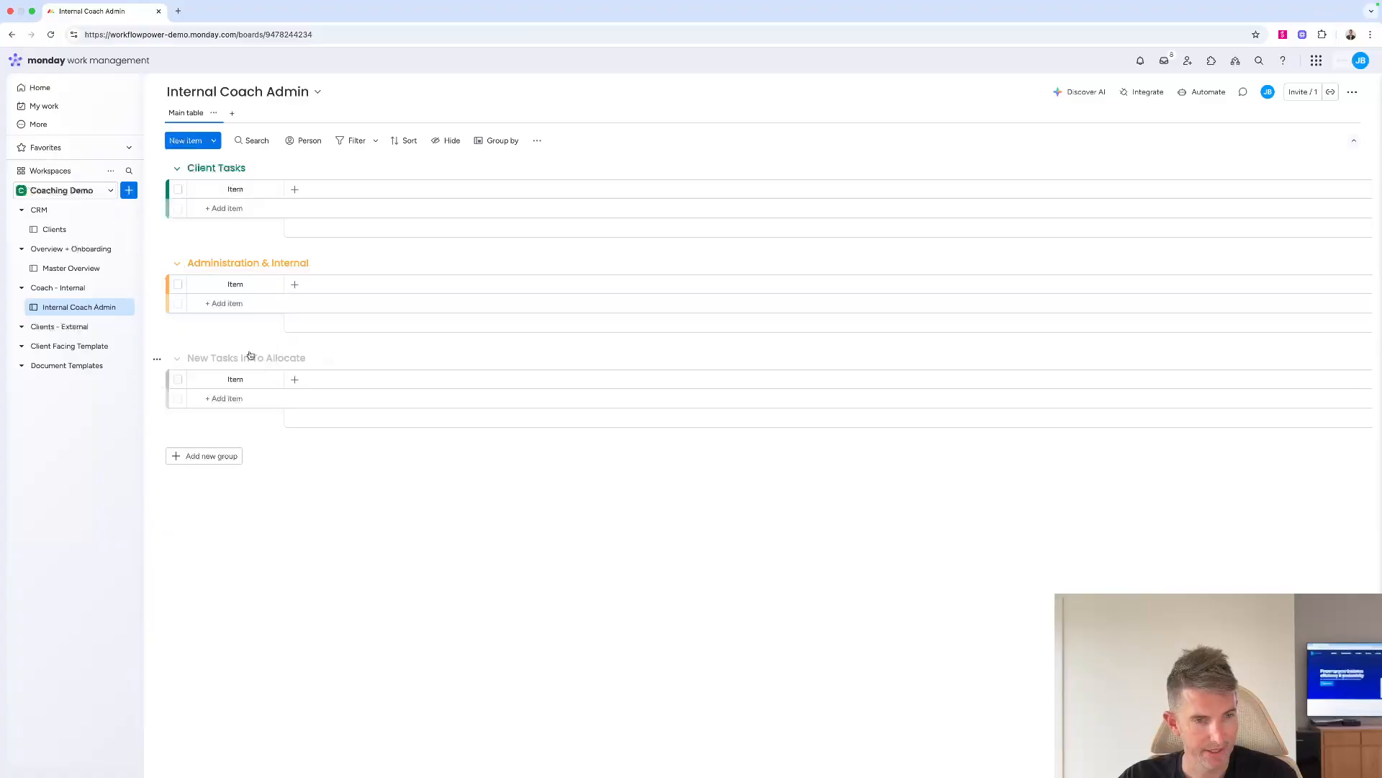
drag(244, 360, 226, 175)
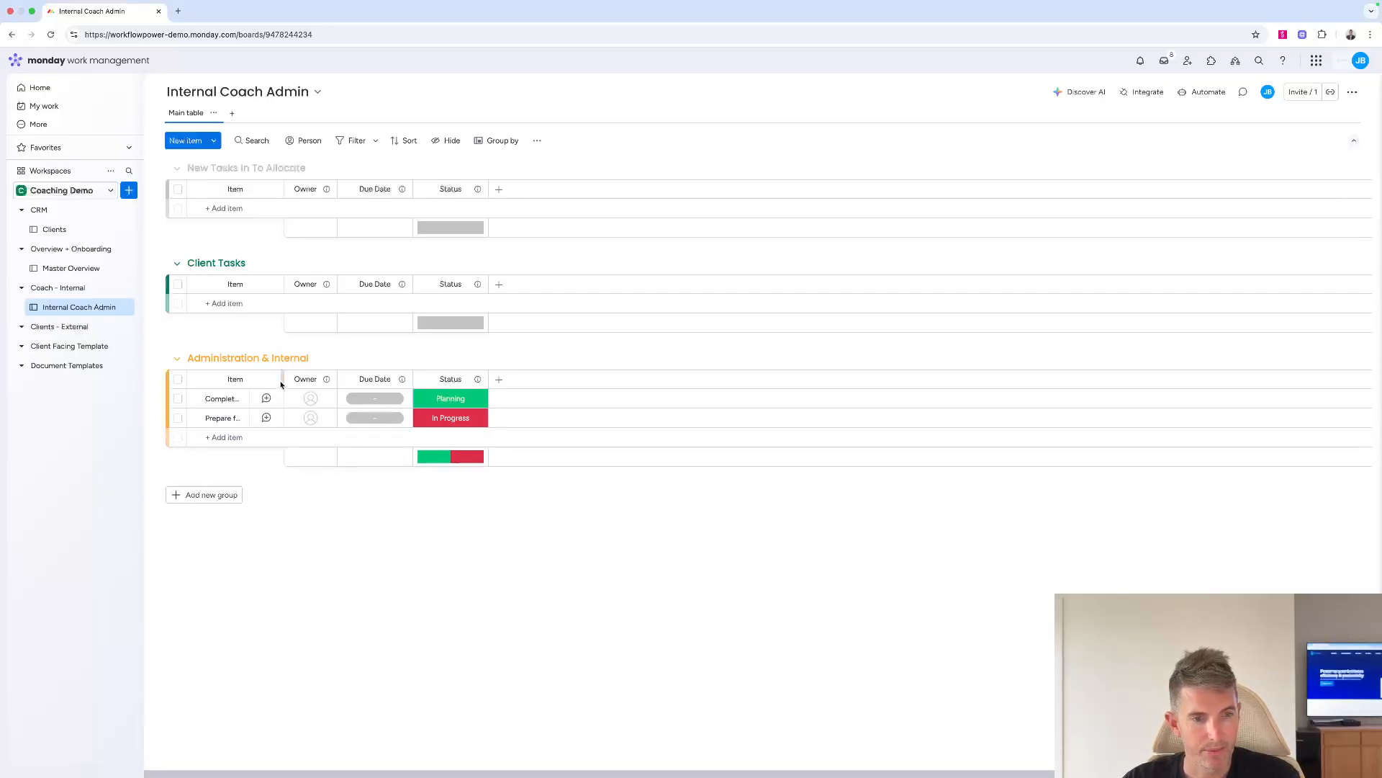
drag(284, 379, 366, 379)
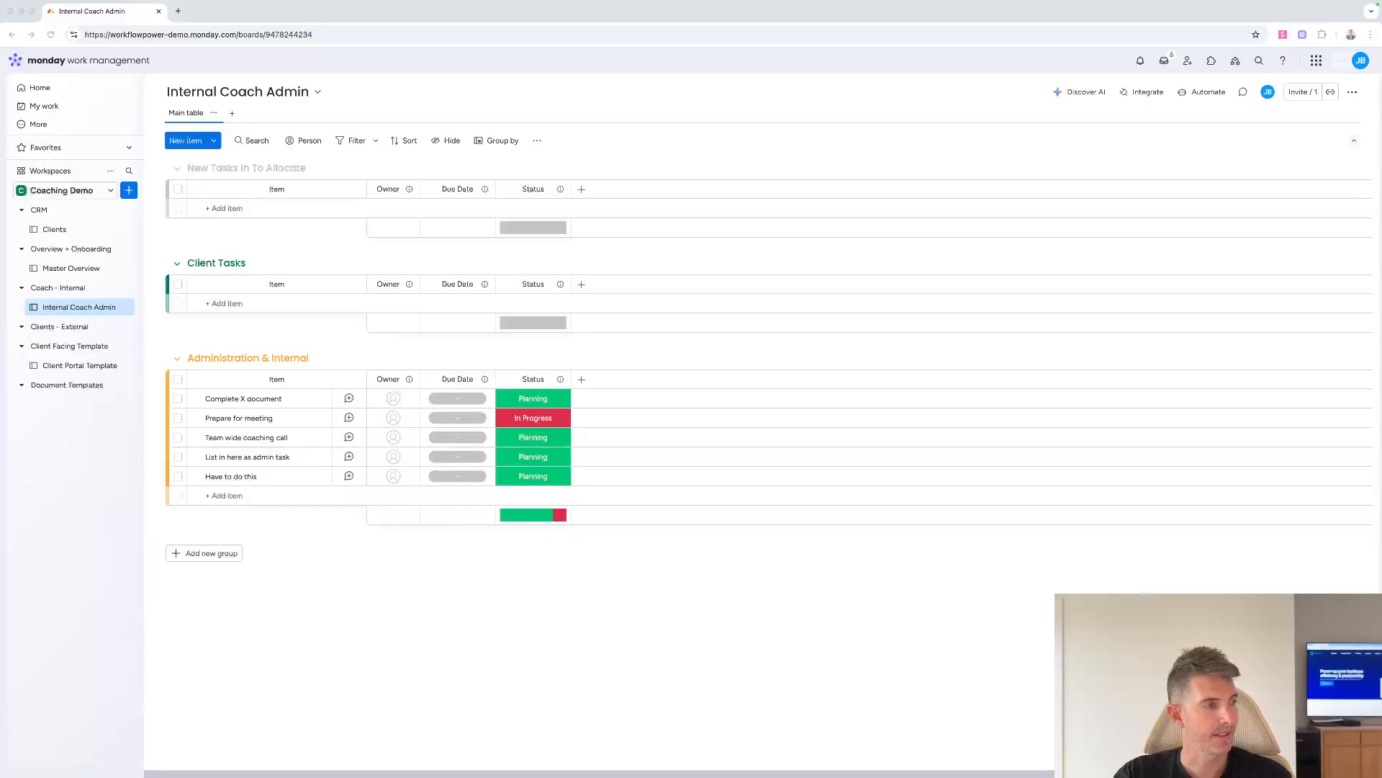
In the Client Portal Template board, move the Goals, Success Indicators, KPI's group above all others and recolour it light blue
click(62, 367)
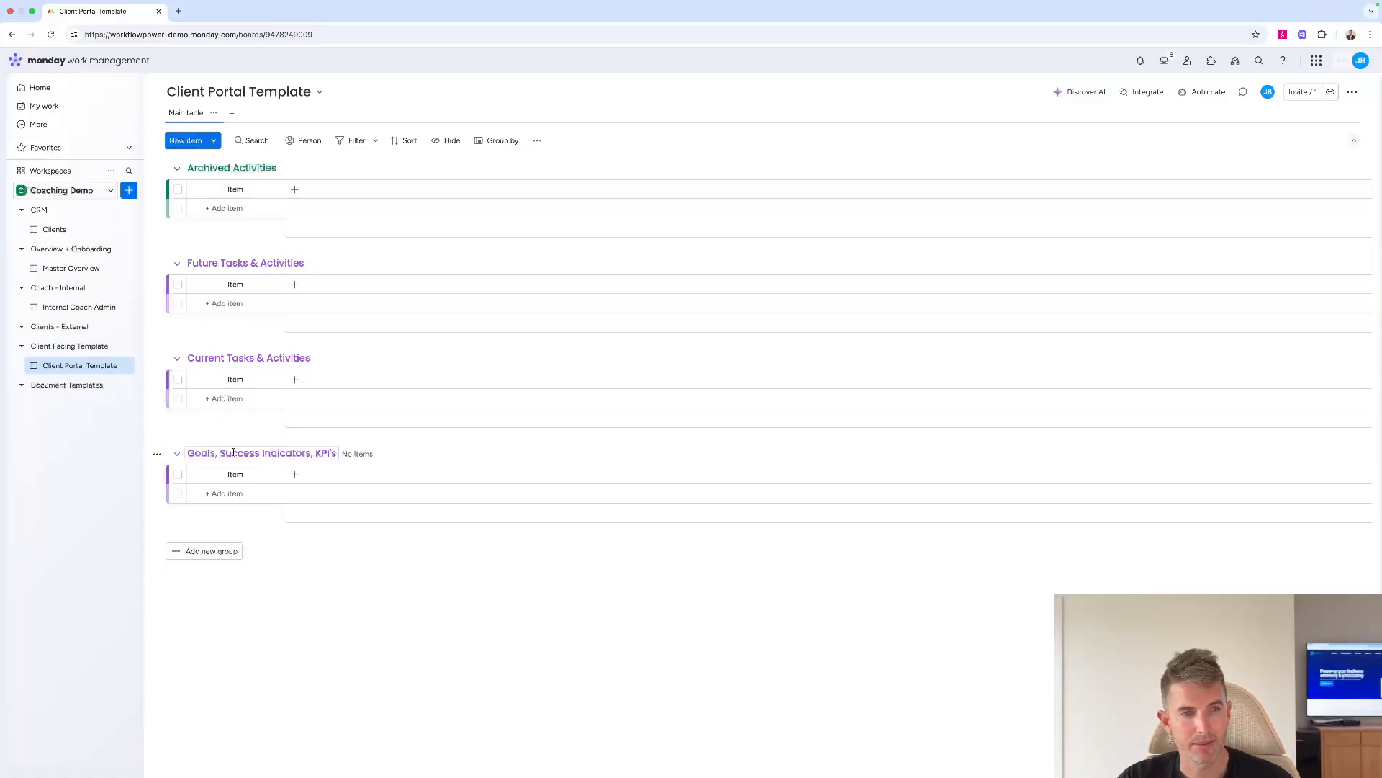
drag(233, 452, 229, 169)
click(191, 167)
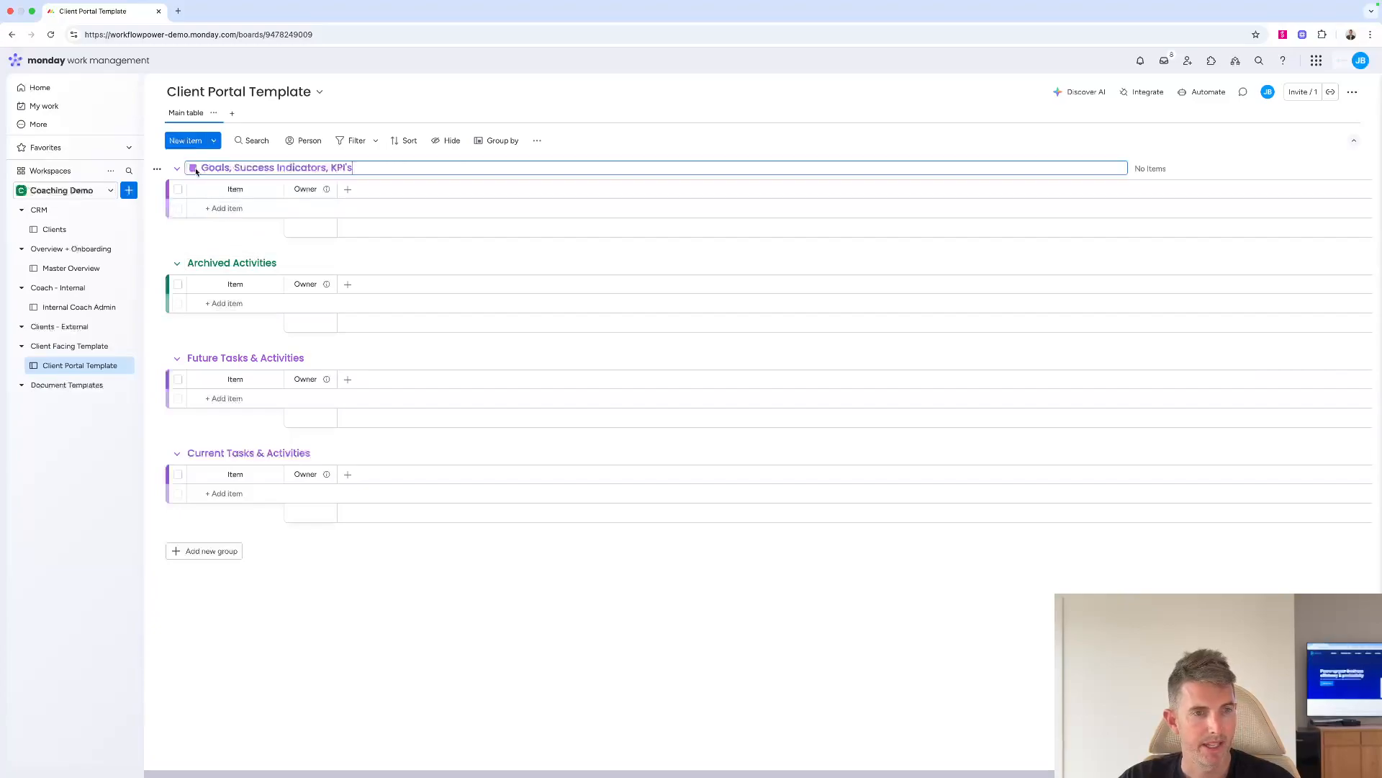
click(193, 167)
click(265, 209)
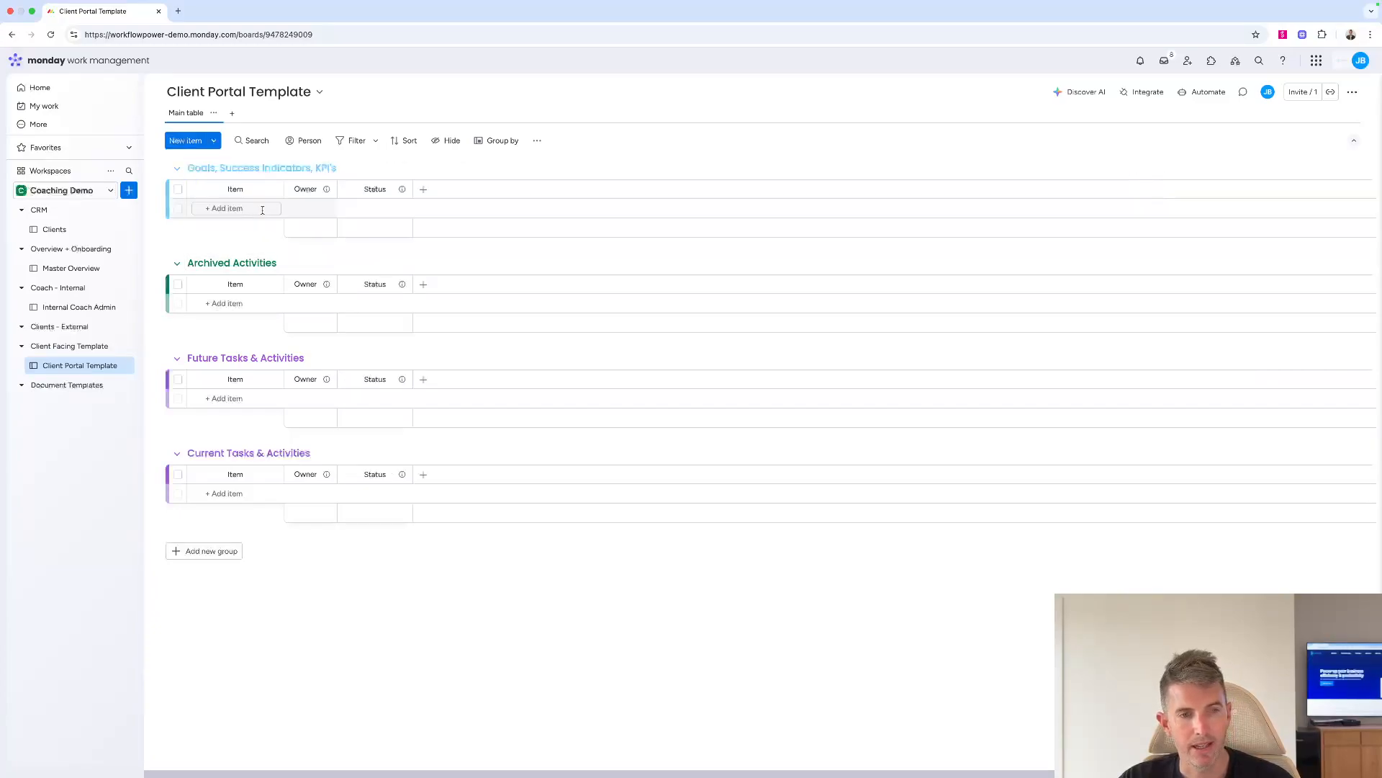
Order the remaining groups as Current Tasks & Activities, Future Tasks & Activities, Archived Activities, and recolour the Current Tasks group pink
drag(232, 263, 235, 304)
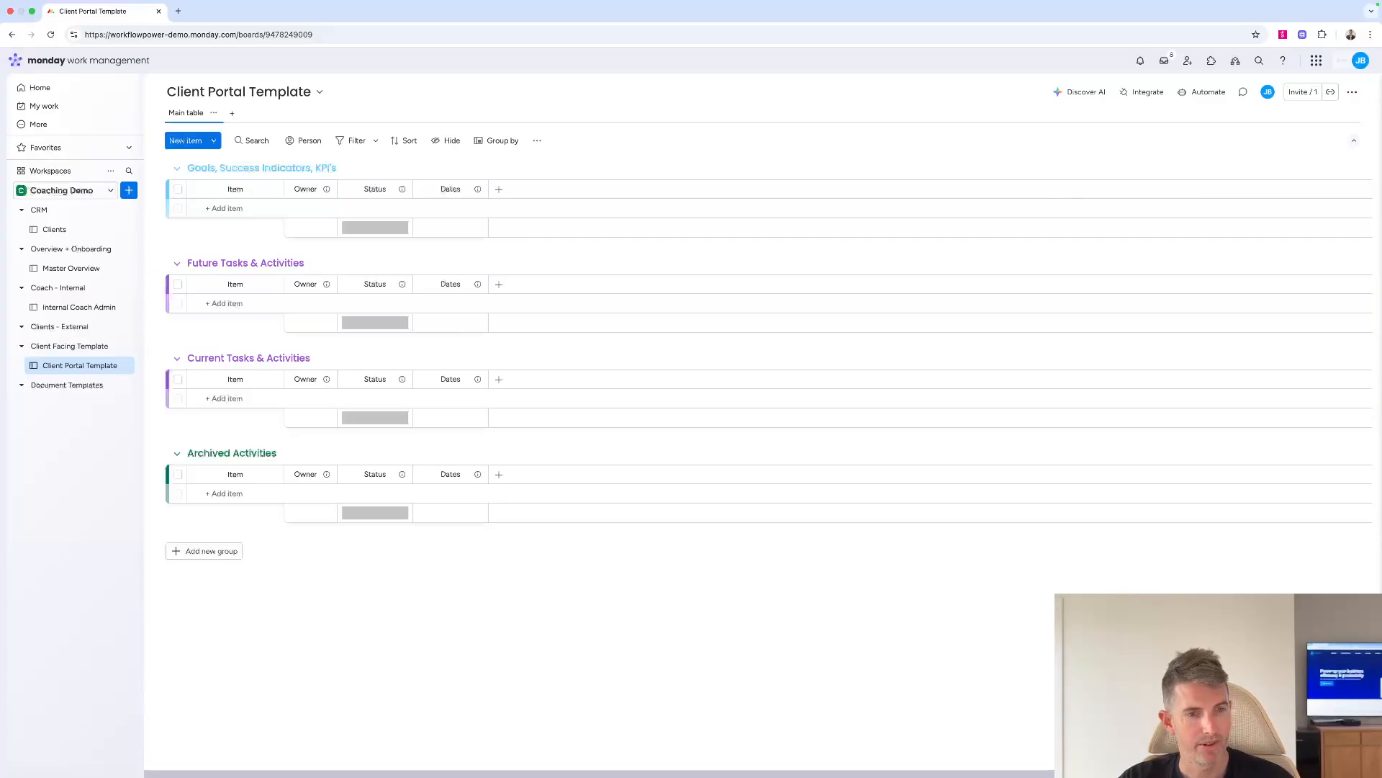
drag(216, 358, 220, 219)
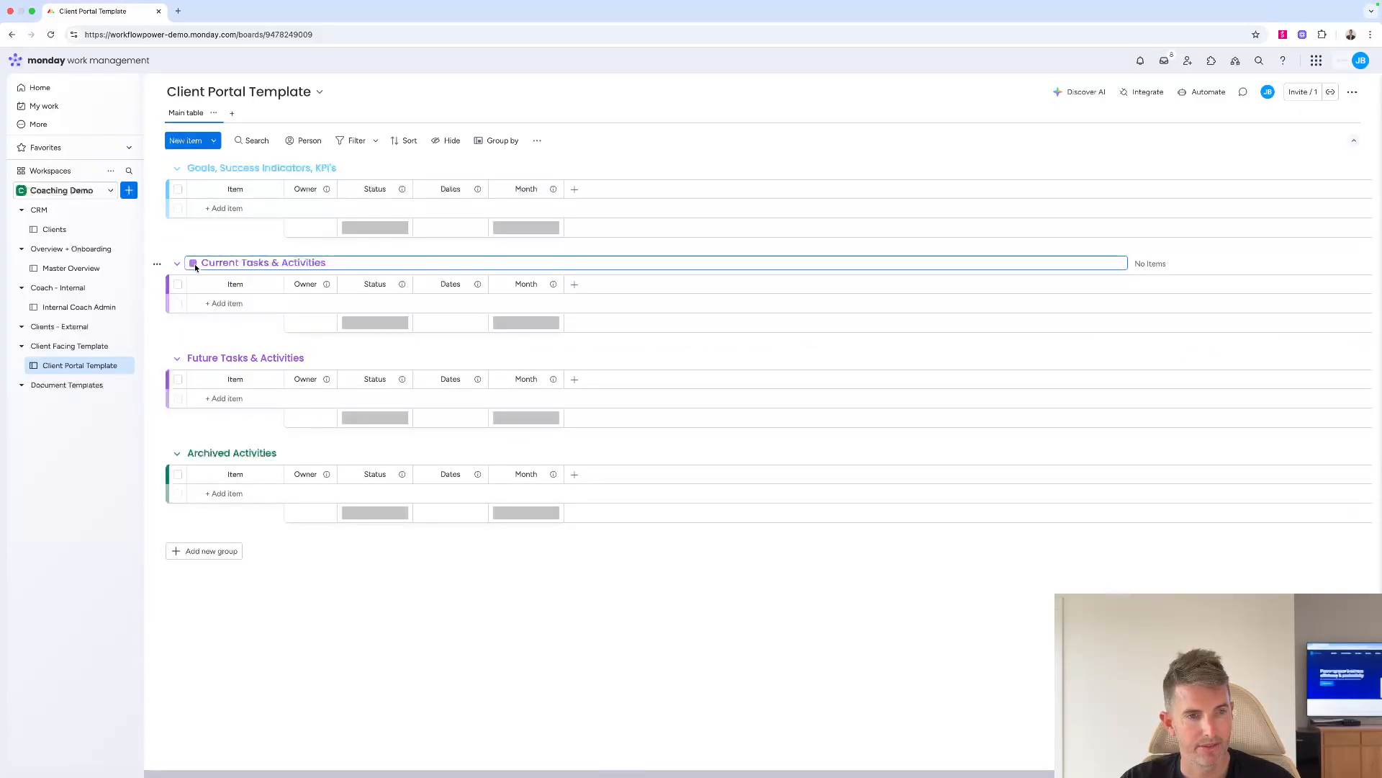
click(194, 263)
click(247, 327)
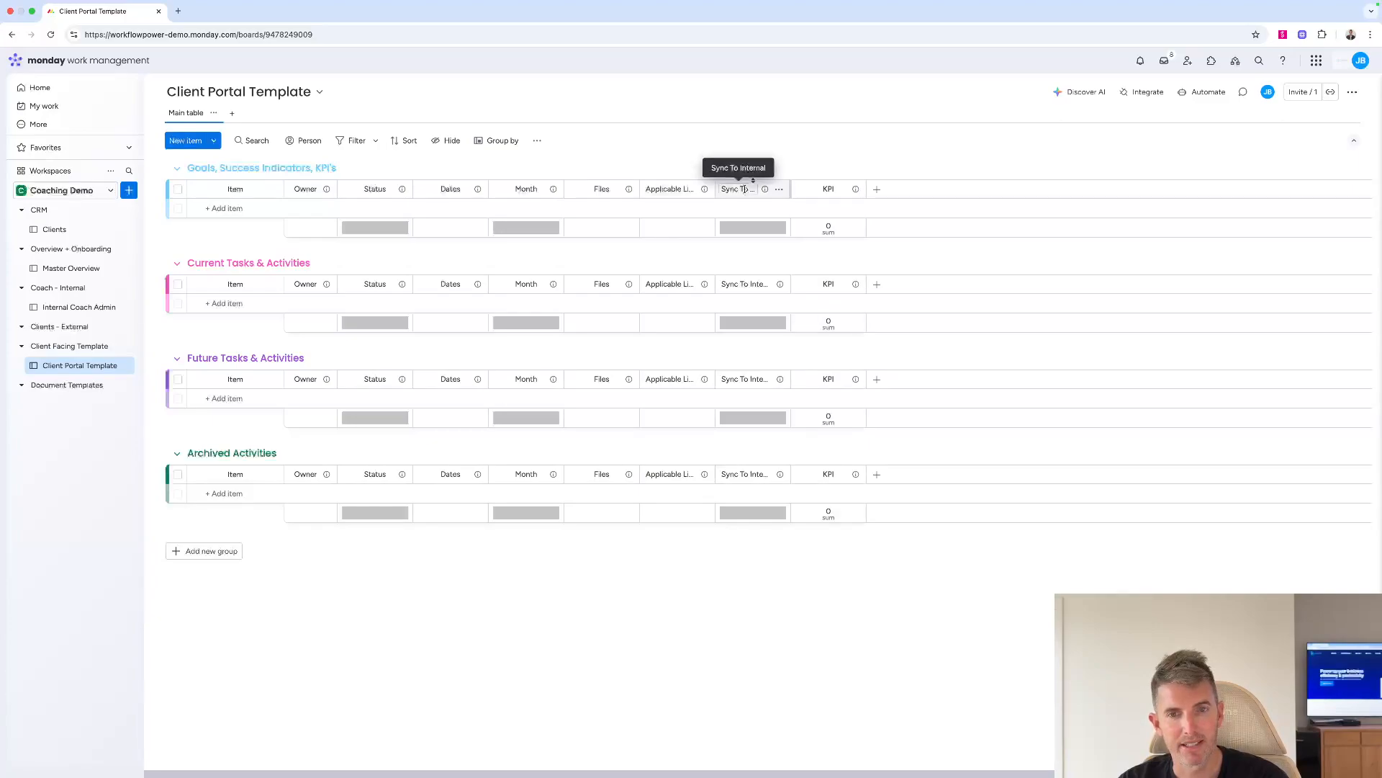
scroll(743, 195, right, 1)
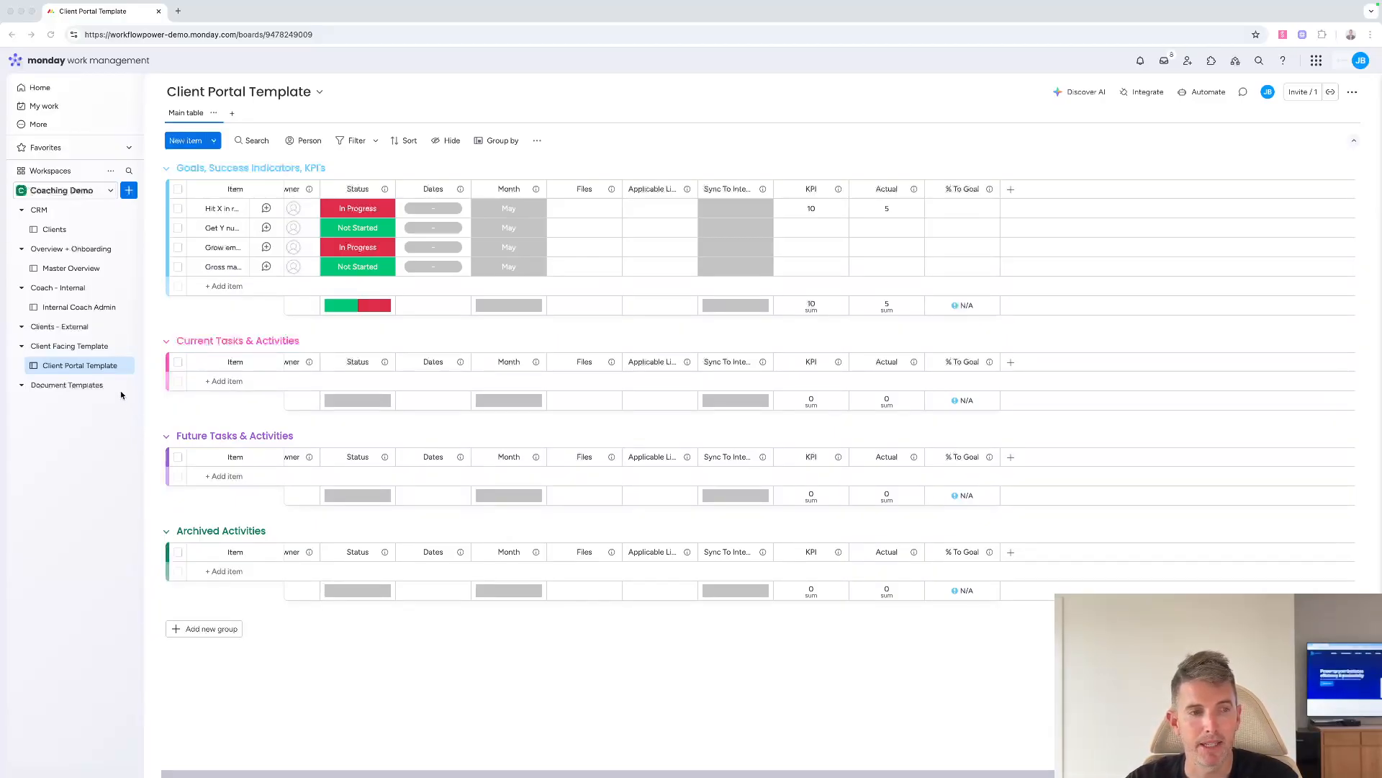
Add a connect boards column to the Clients board with a two-way connection to Master Overview, skipping the mirror column
click(52, 229)
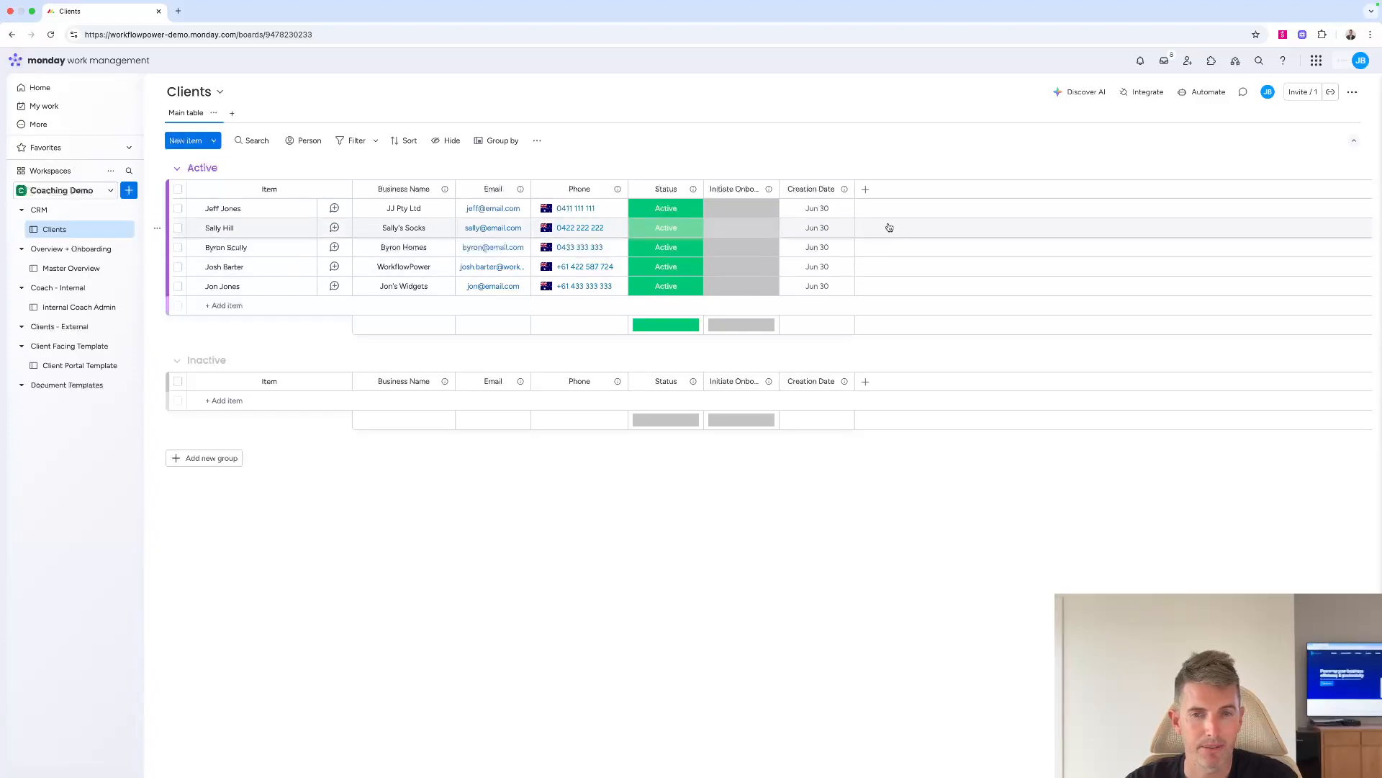
click(866, 190)
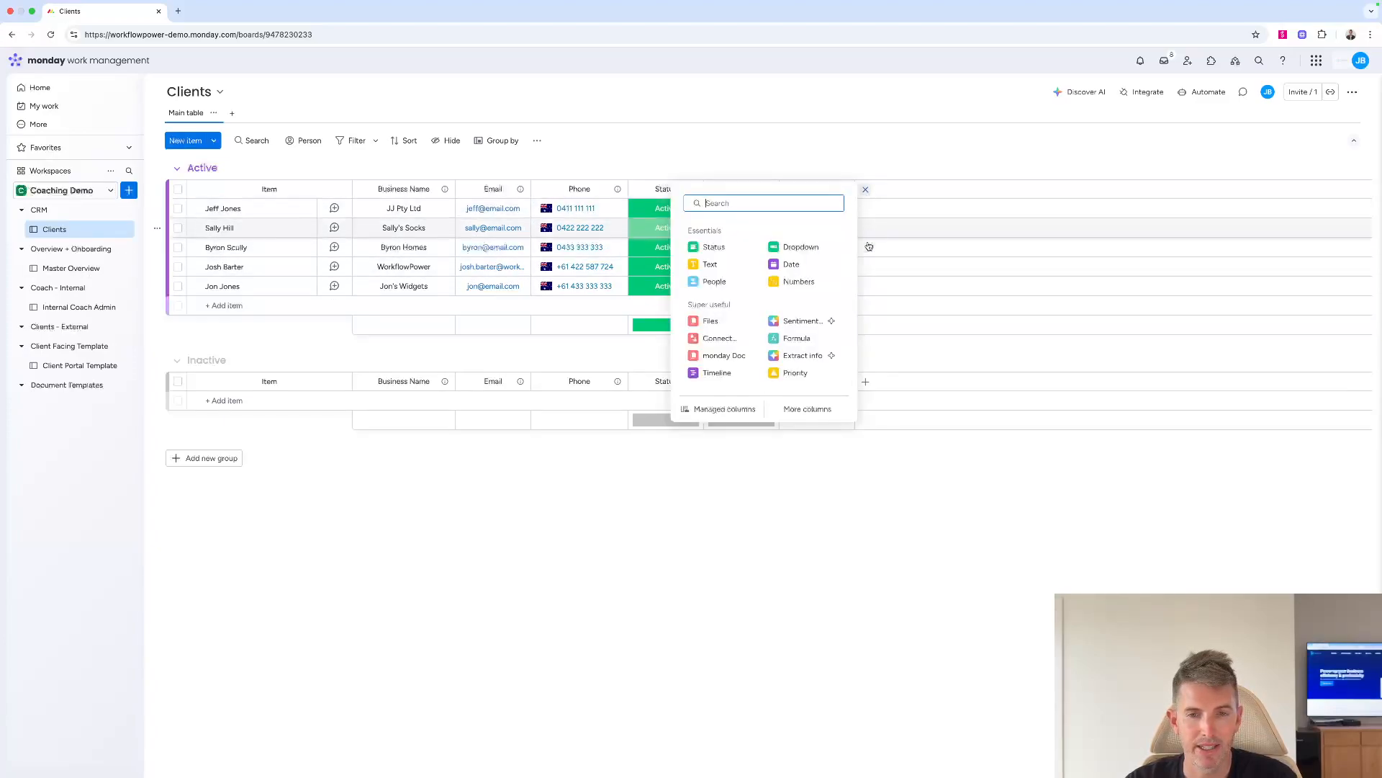
click(734, 337)
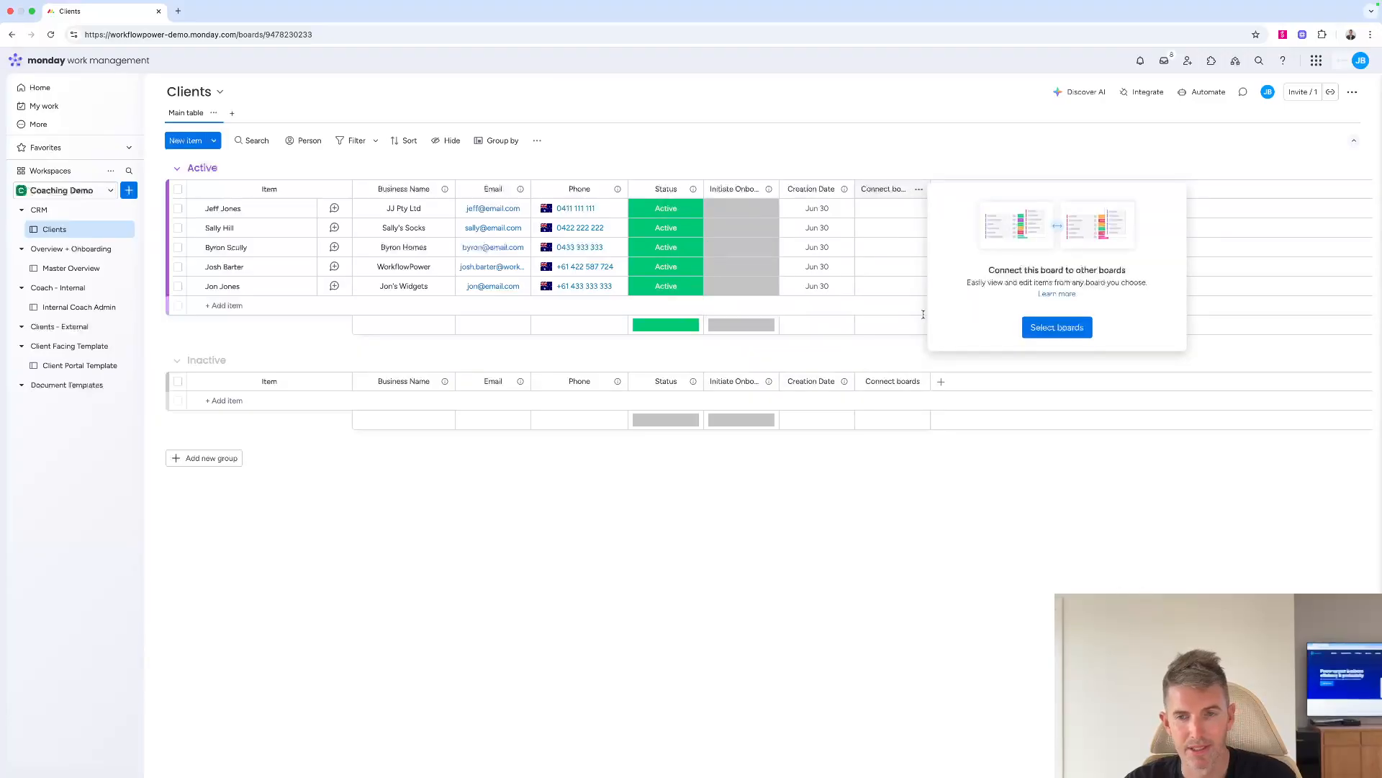
click(1047, 329)
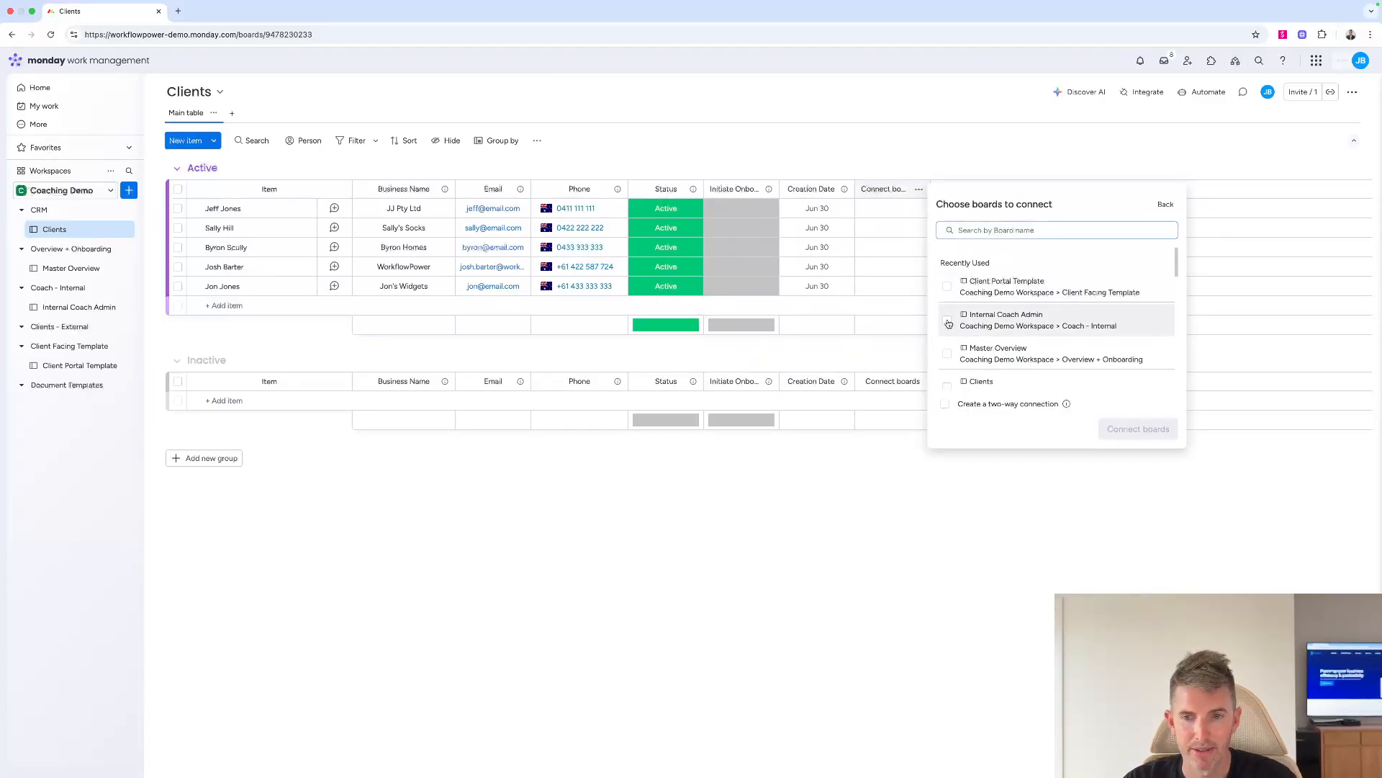
click(947, 353)
click(946, 404)
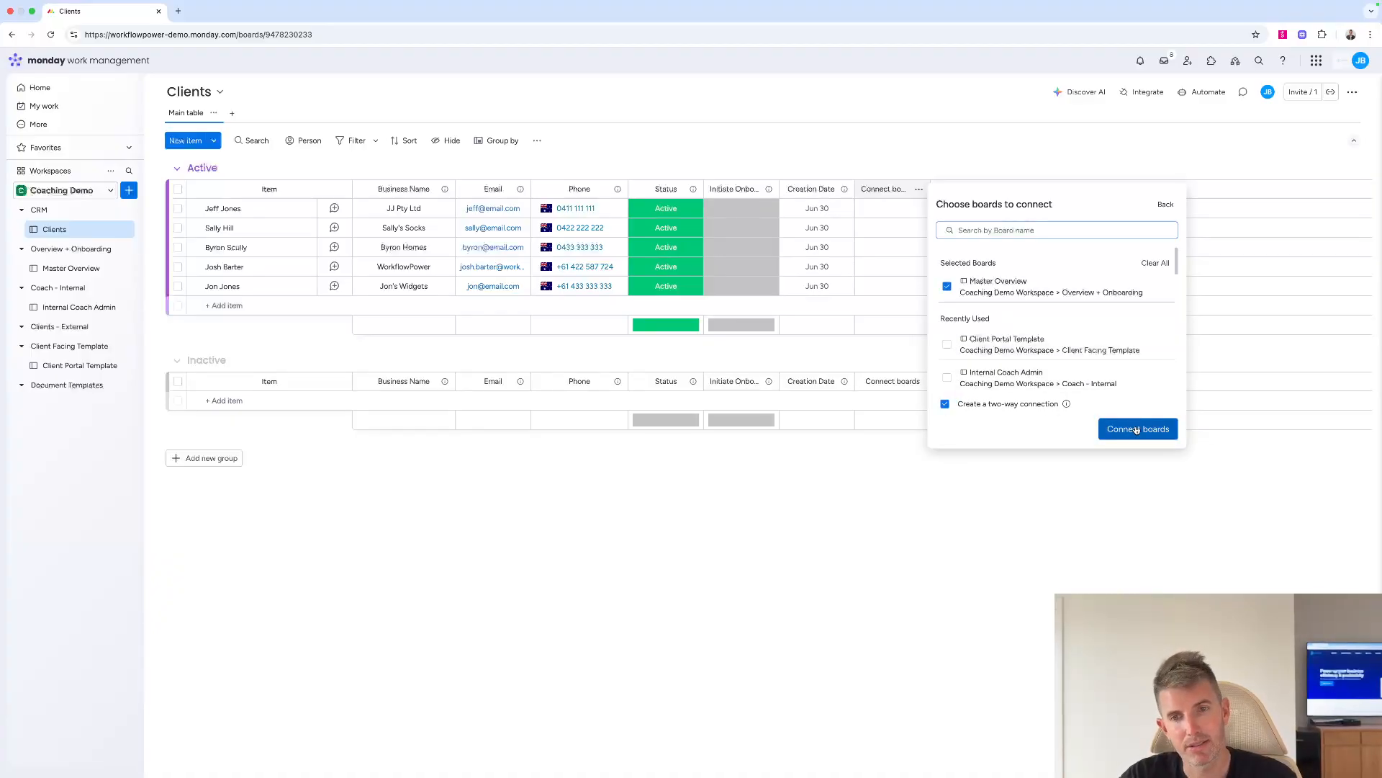
click(1137, 430)
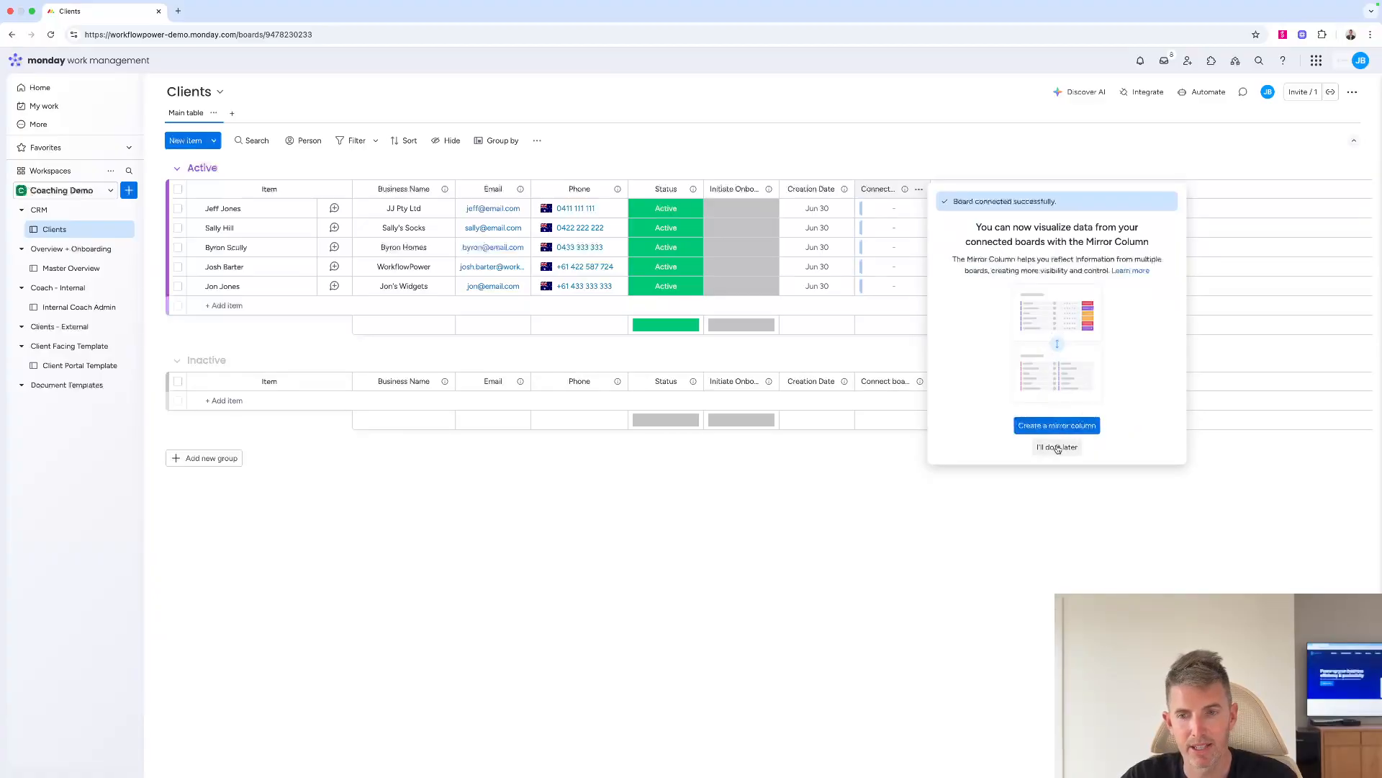
click(1058, 447)
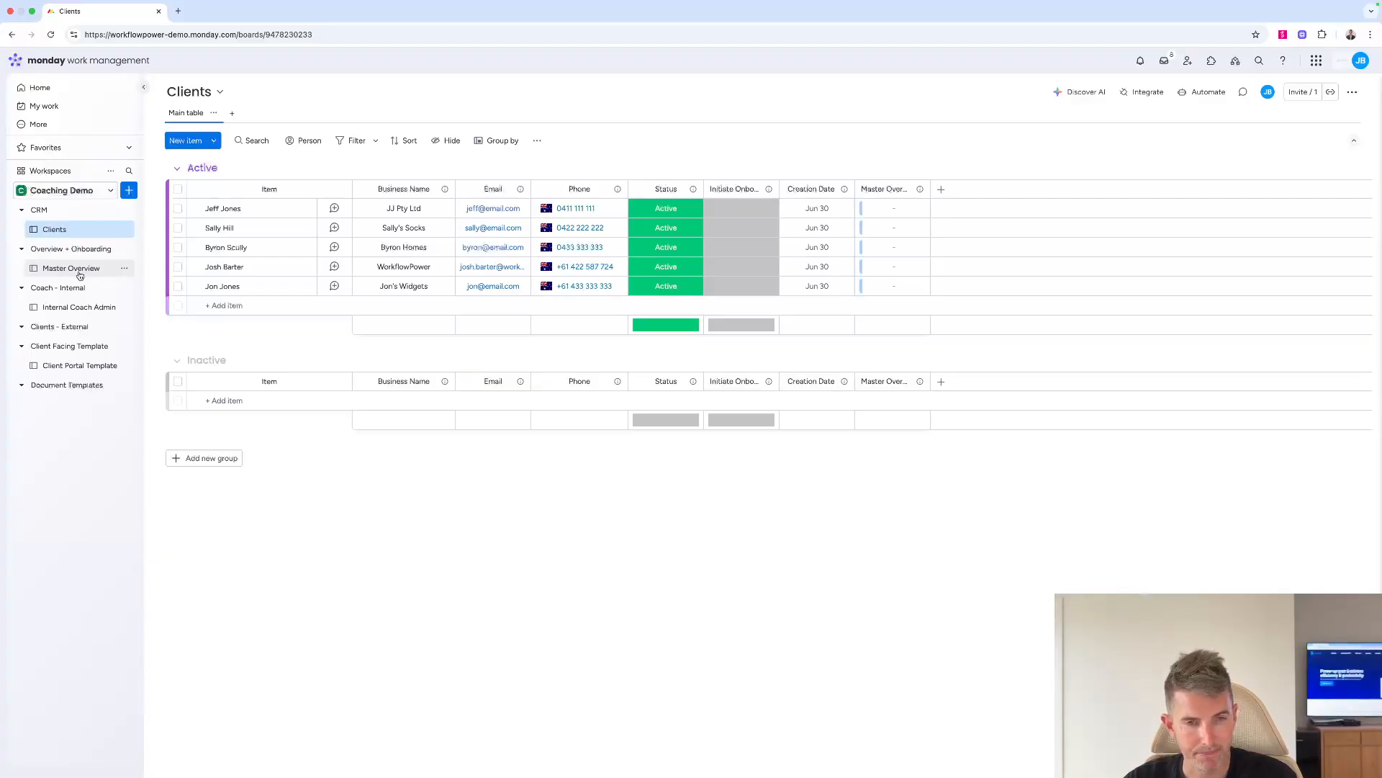
In the Master Overview board, rename the "link to Clients" column to "Clients"
click(79, 272)
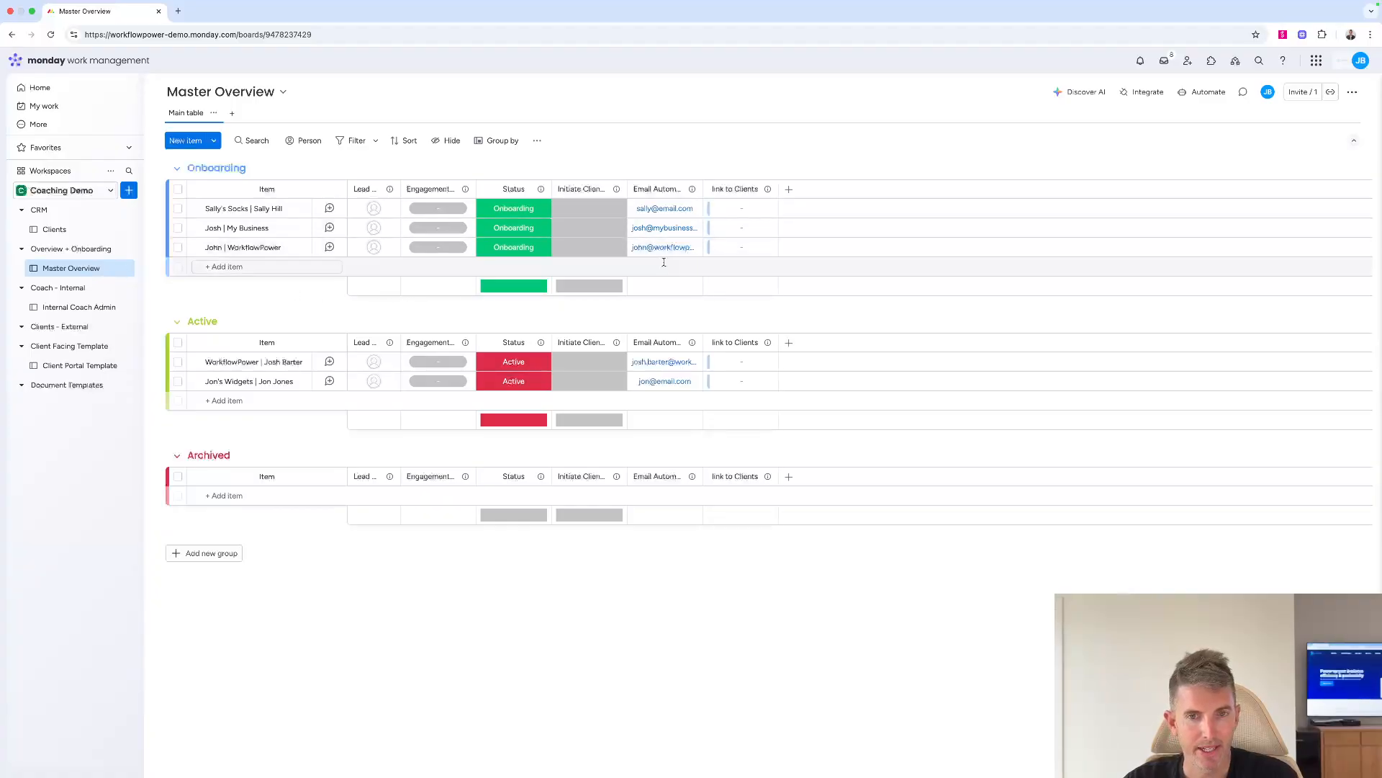
click(728, 189)
text(Clients)
key(Return)
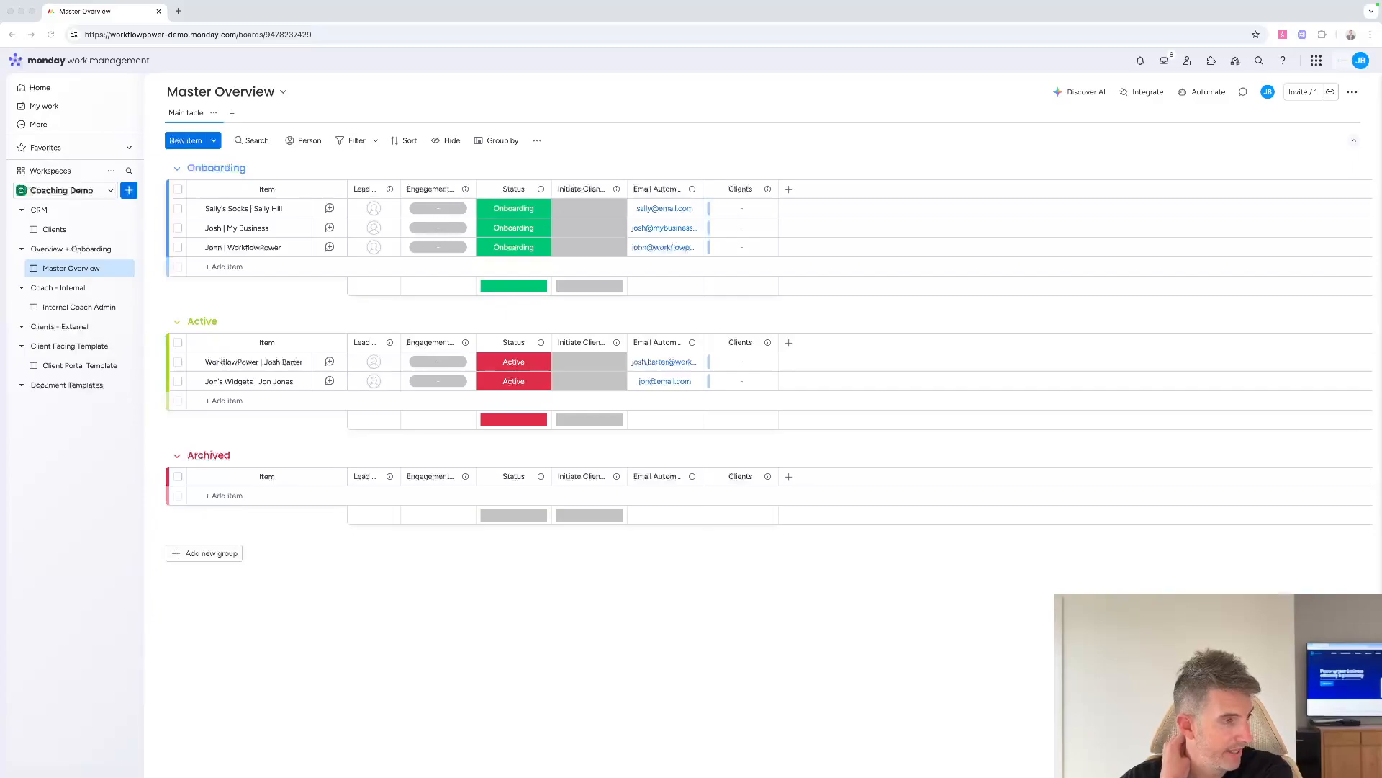
Add the subitems "Onboarding Task 1" and "Onboarding Task 2" under the WorkflowPower item in the Onboarding group
click(195, 247)
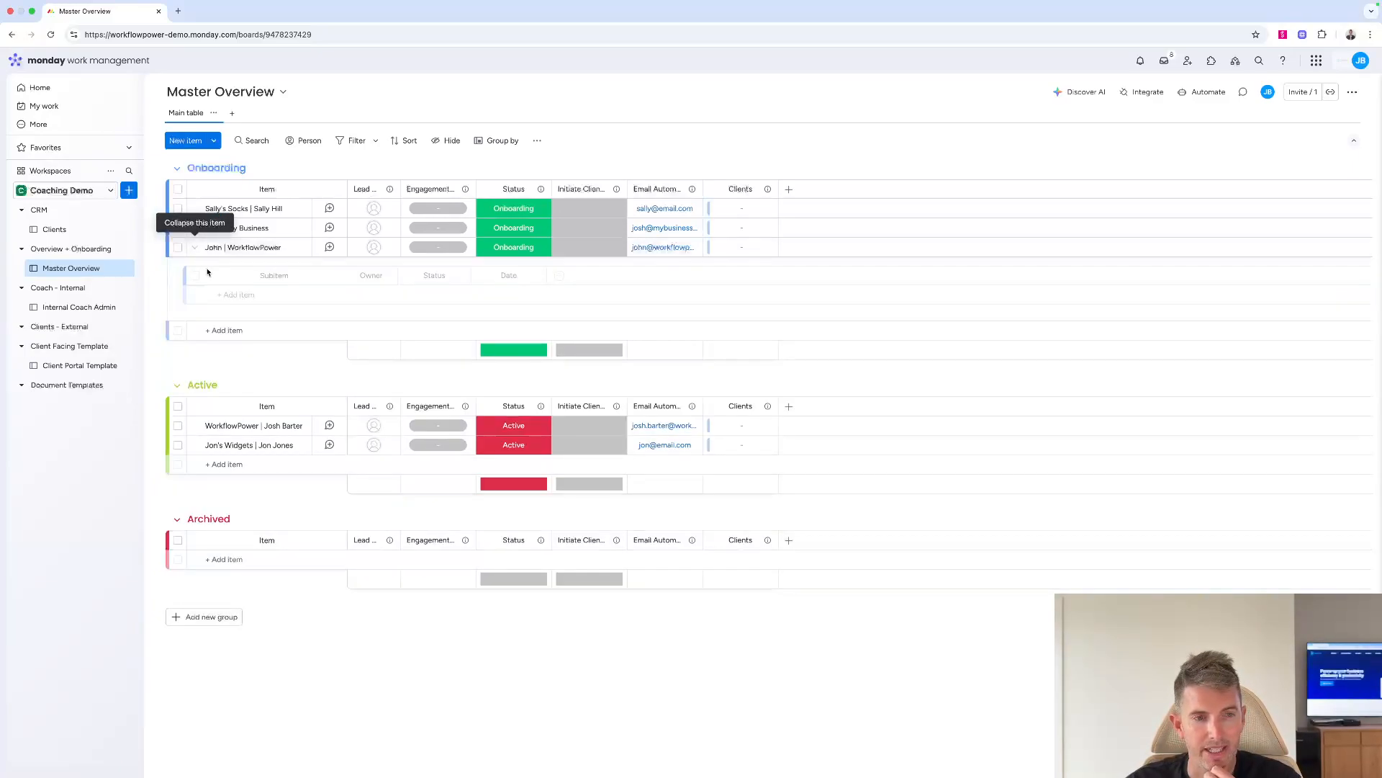
click(239, 293)
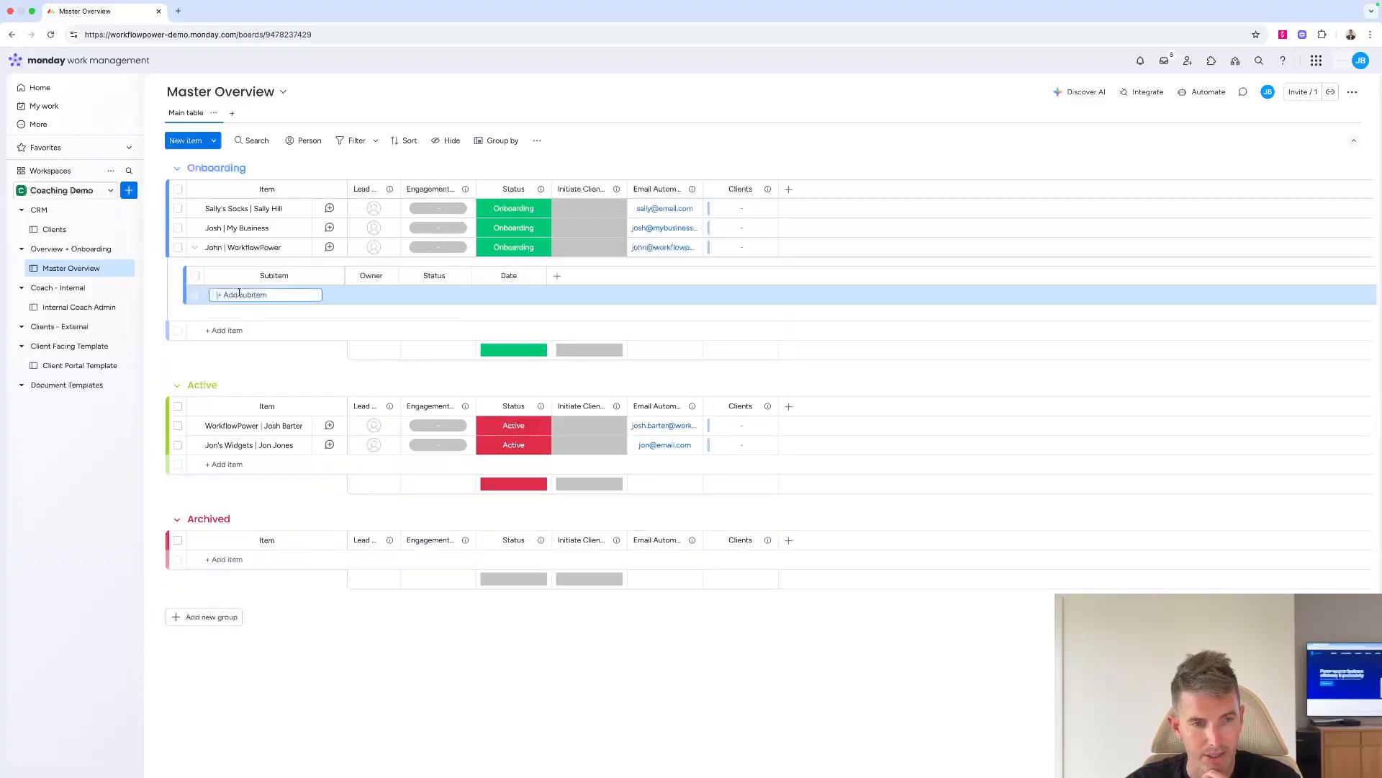
text(Onboarding Task 1)
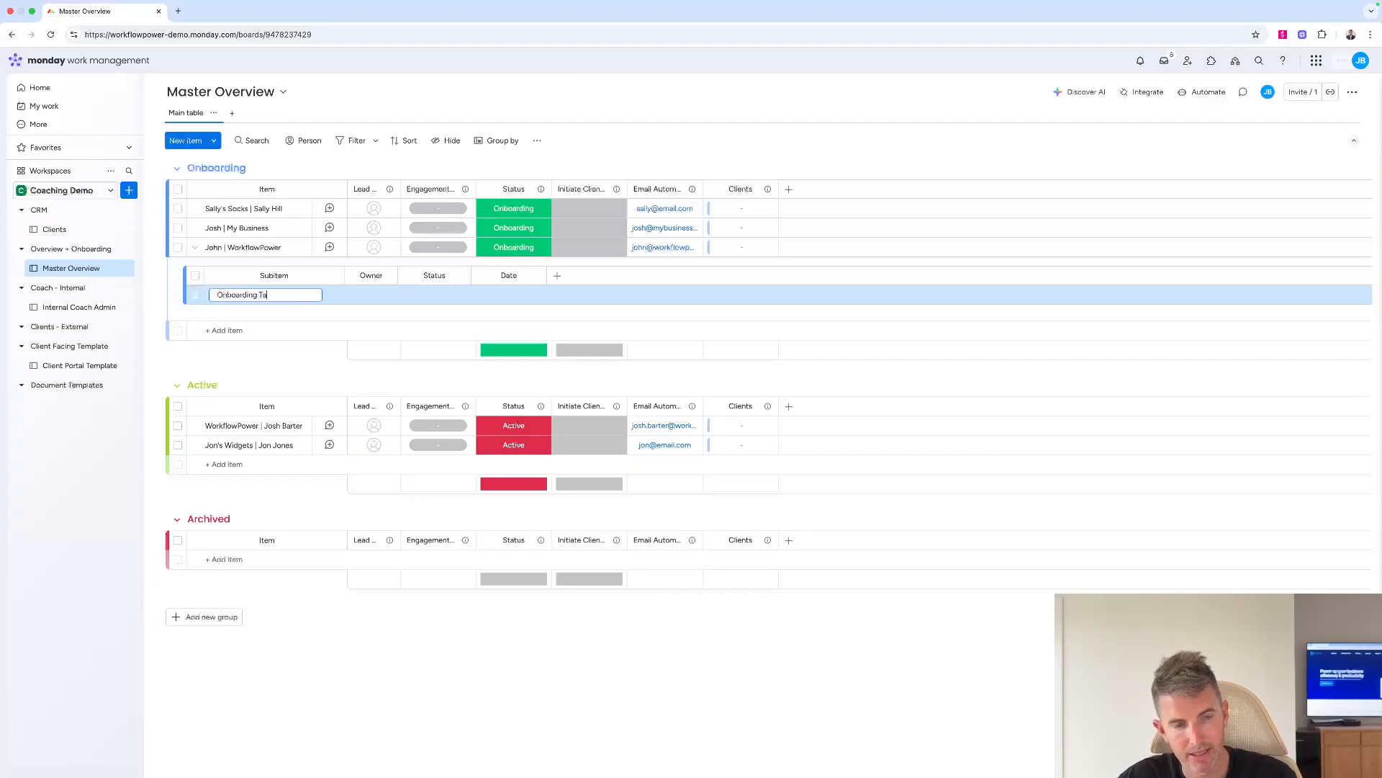
key(Return)
text(Onboarding Task )
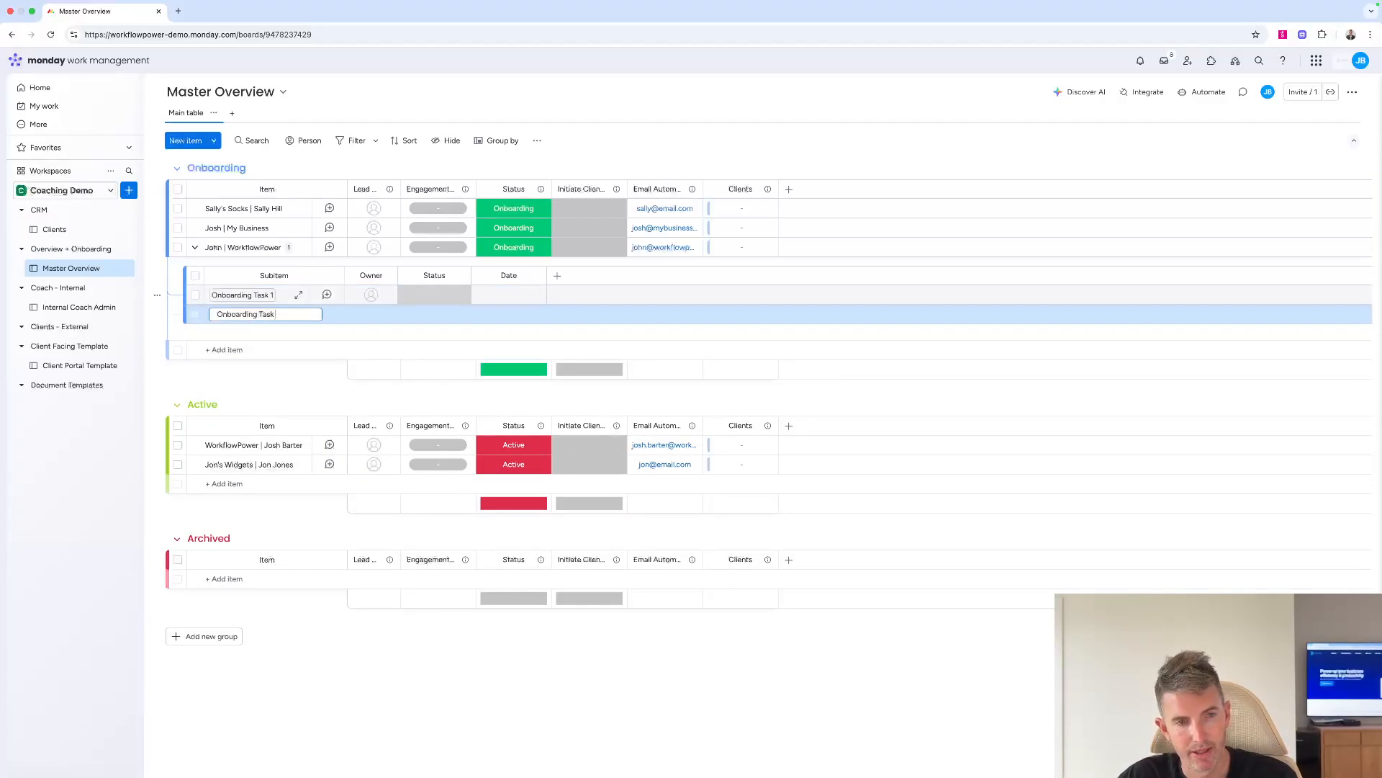
text(2)
key(Return)
Add a Progress tracking column to the WorkflowPower subitems and show its summary on the parent item
click(558, 276)
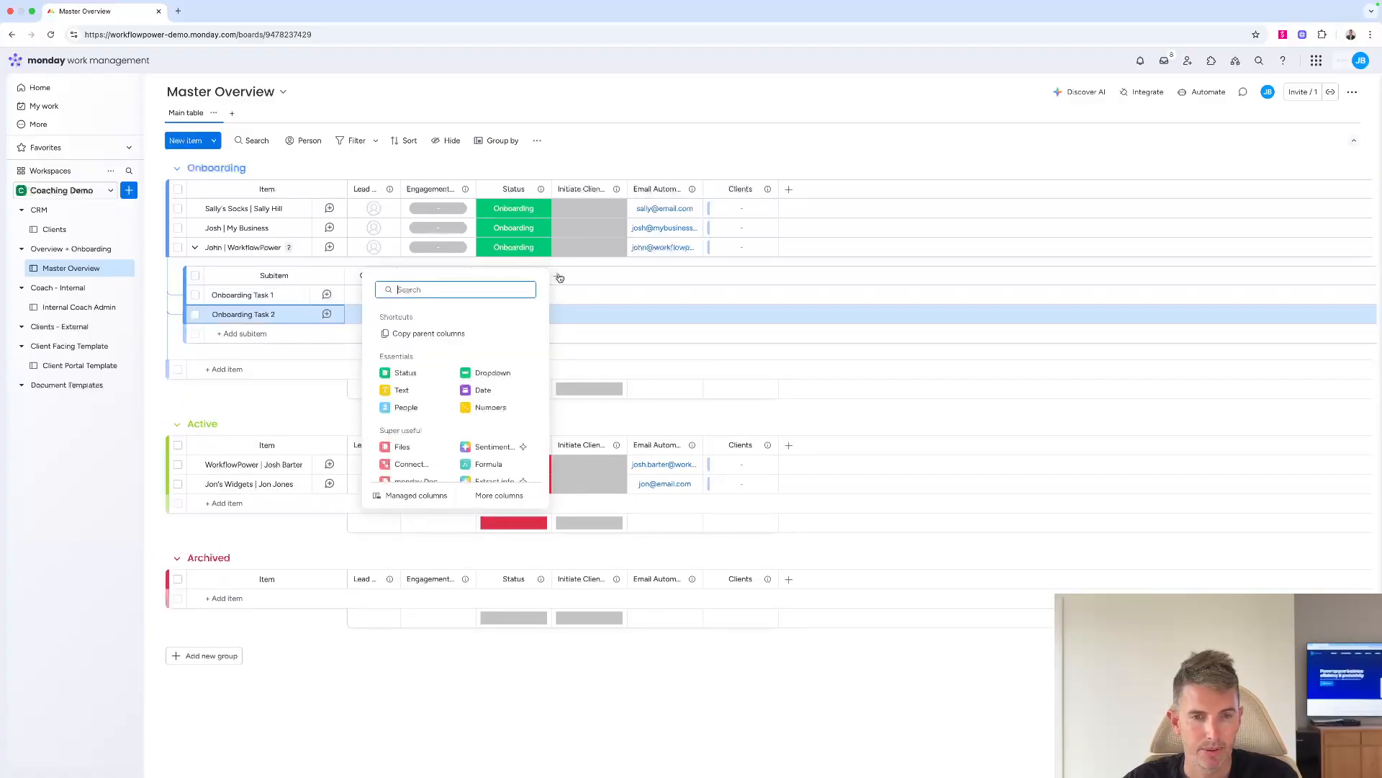
text(prog)
click(418, 333)
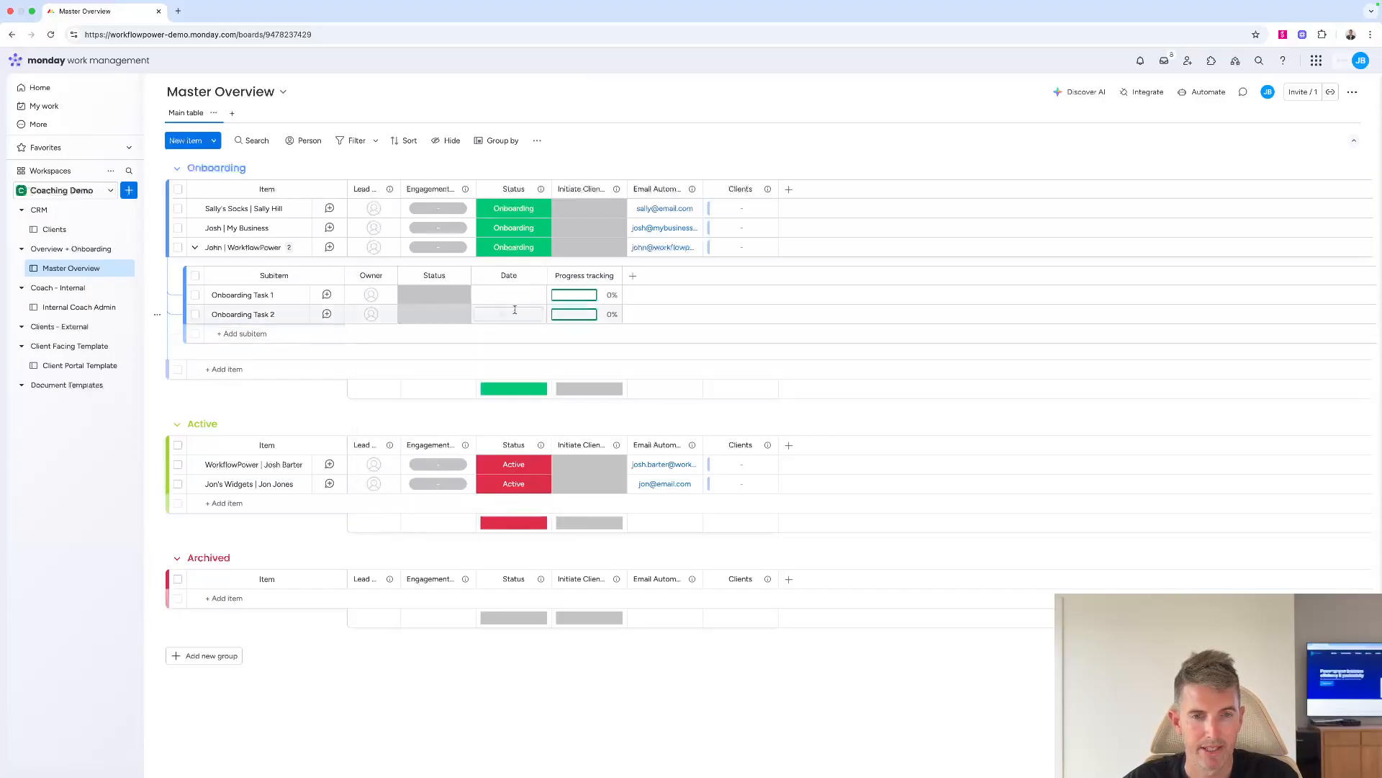
click(613, 278)
click(648, 392)
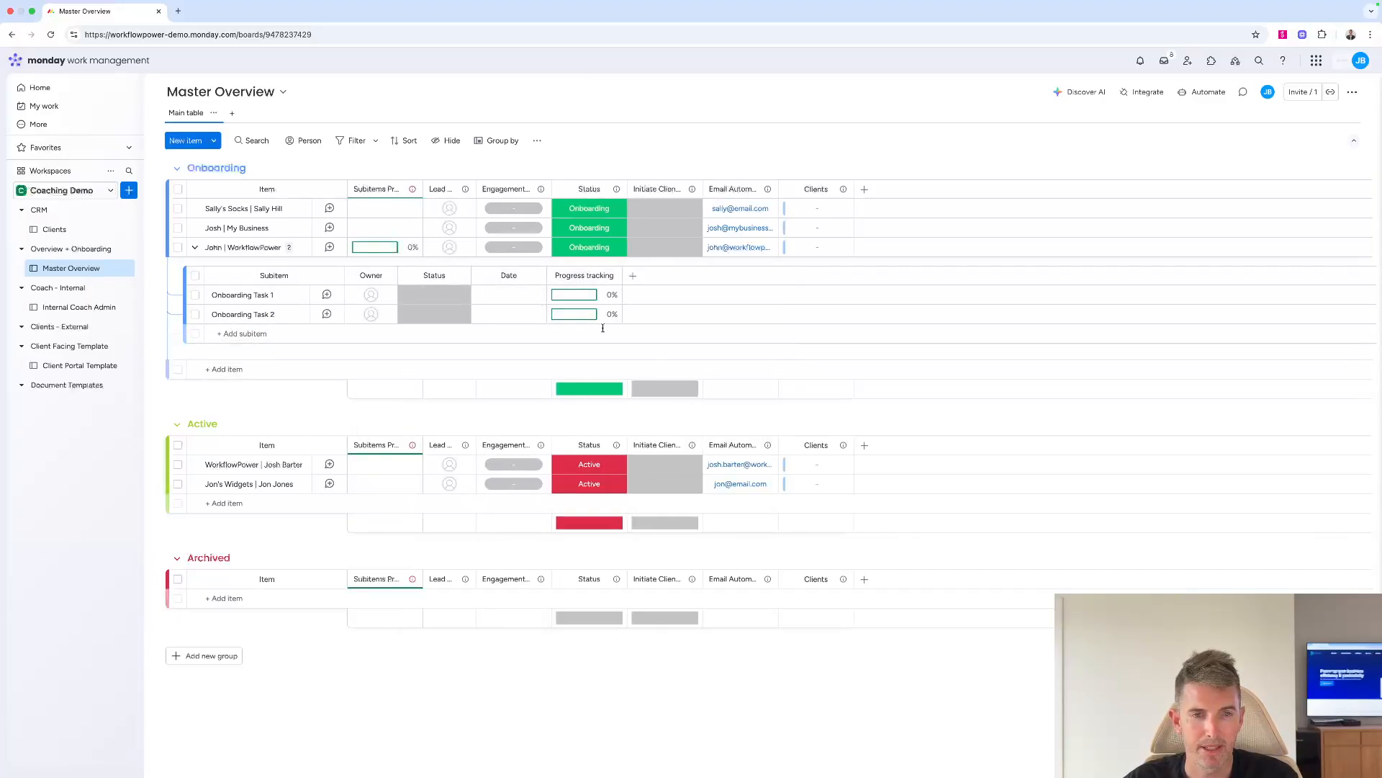
Rename the subitems progress column to "Onboarding Progress", move it after the Clients column and collapse the subitems
click(370, 189)
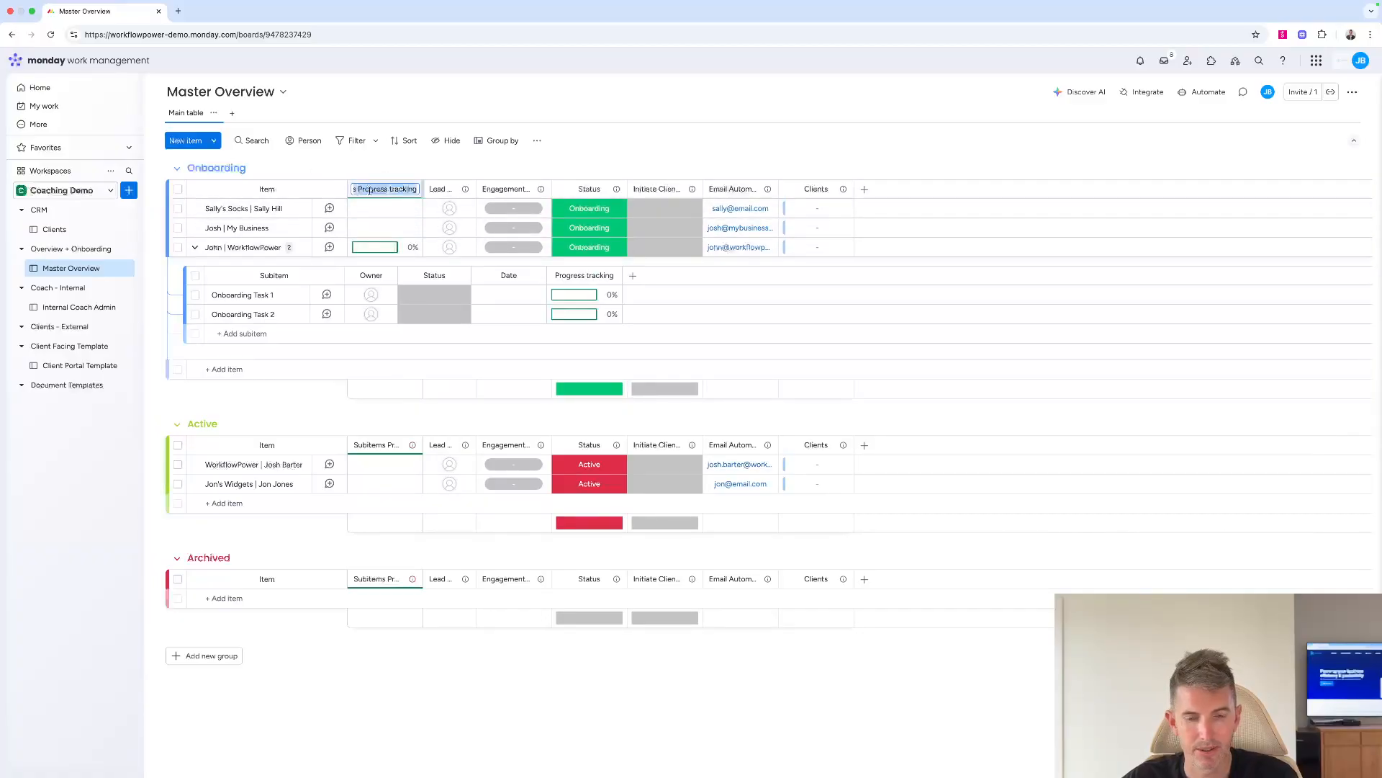
text(Onboarg)
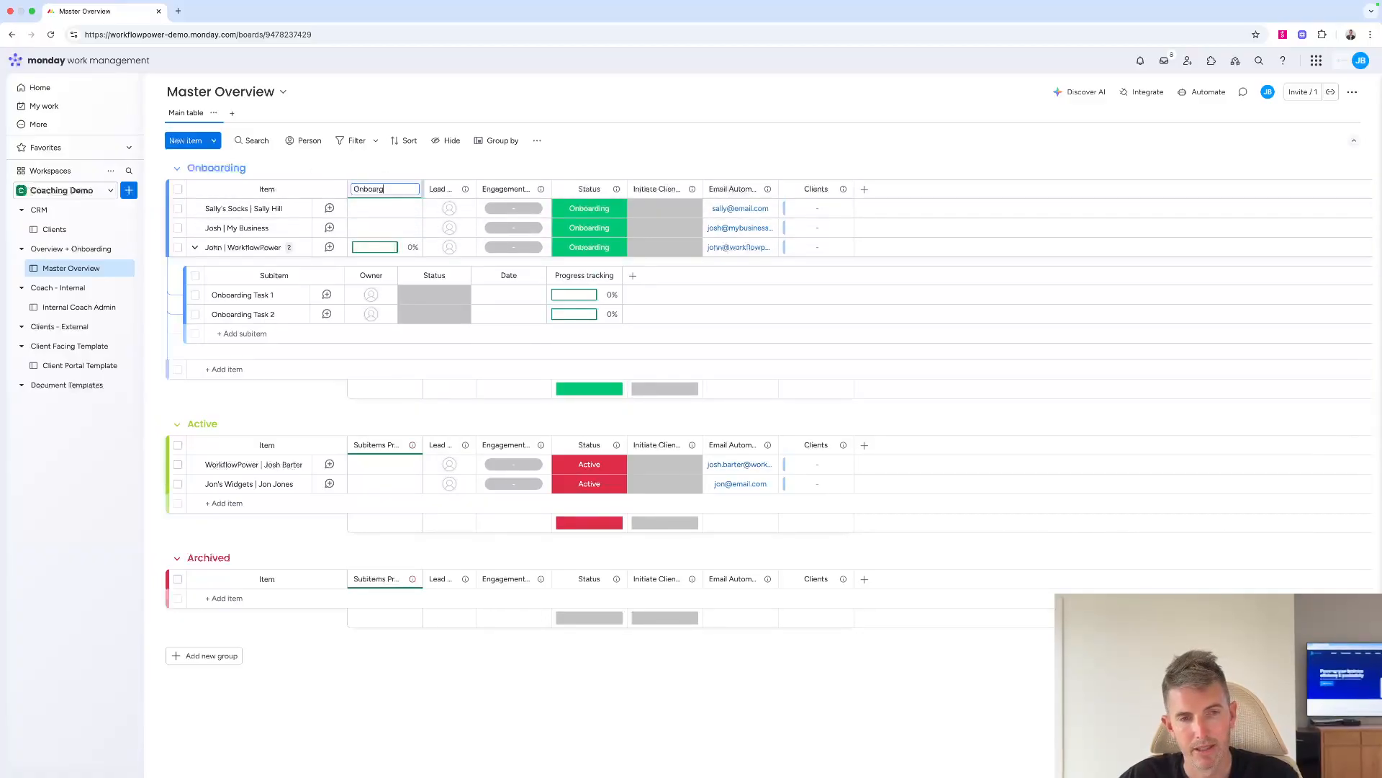
text(ding progress)
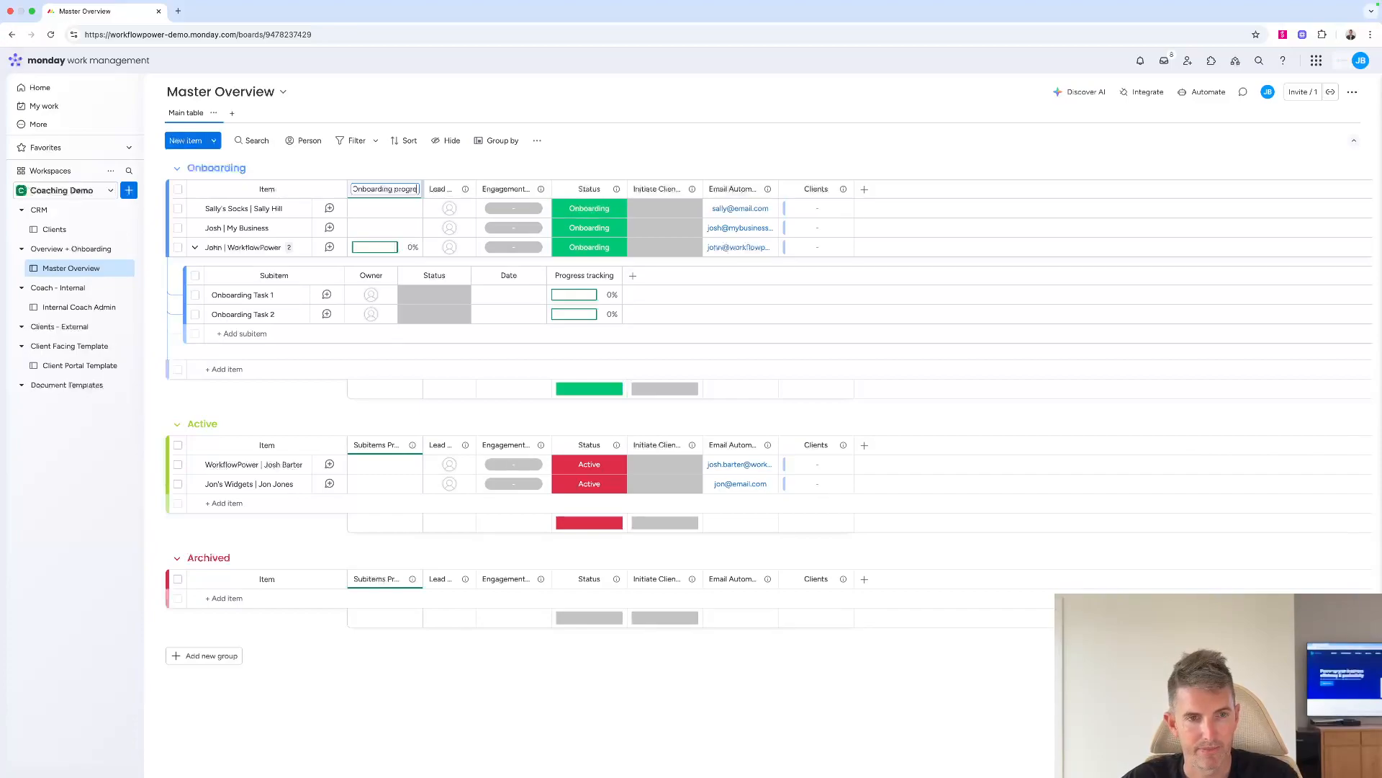
key(BackSpace)
key(BackSpace)
key(BackSpace)
key(BackSpace)
key(BackSpace)
key(BackSpace)
key(BackSpace)
key(BackSpace)
text(OP)
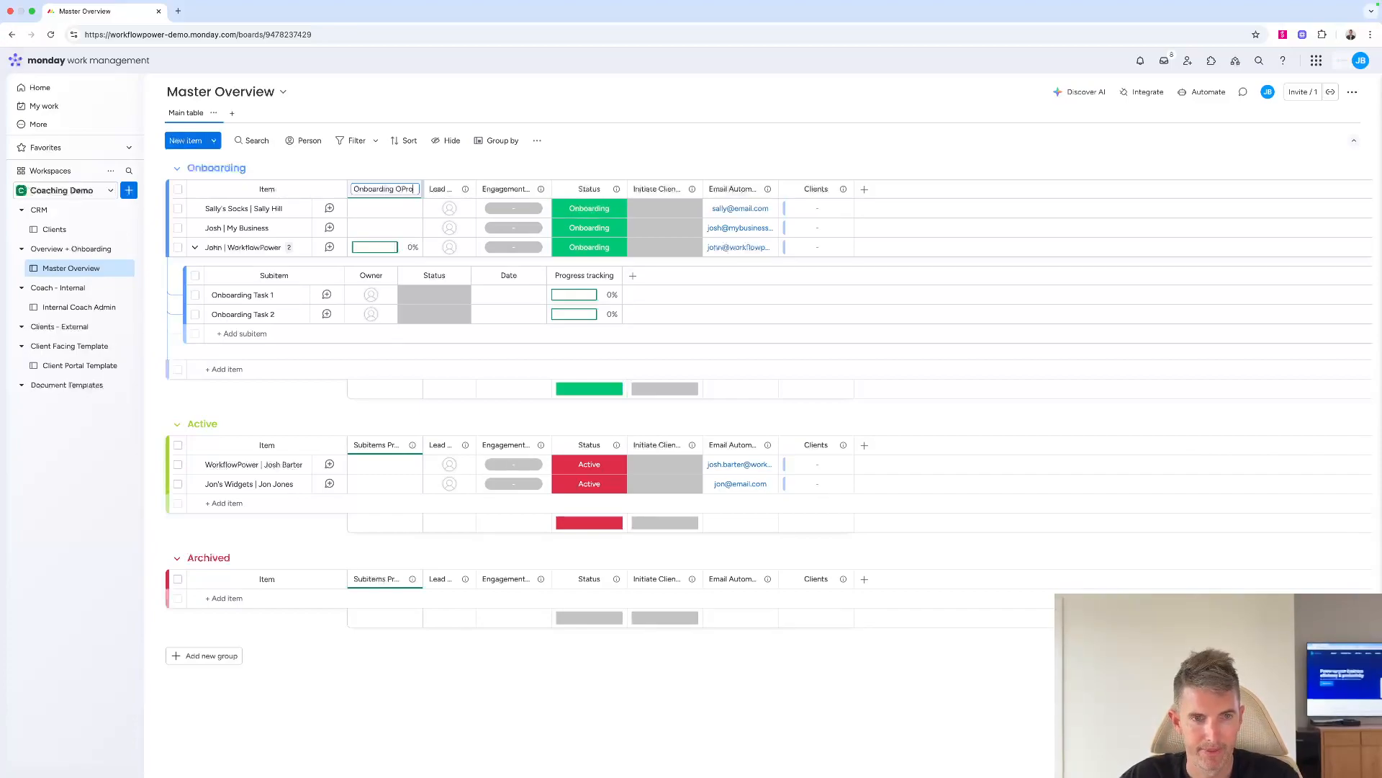
text(rogress)
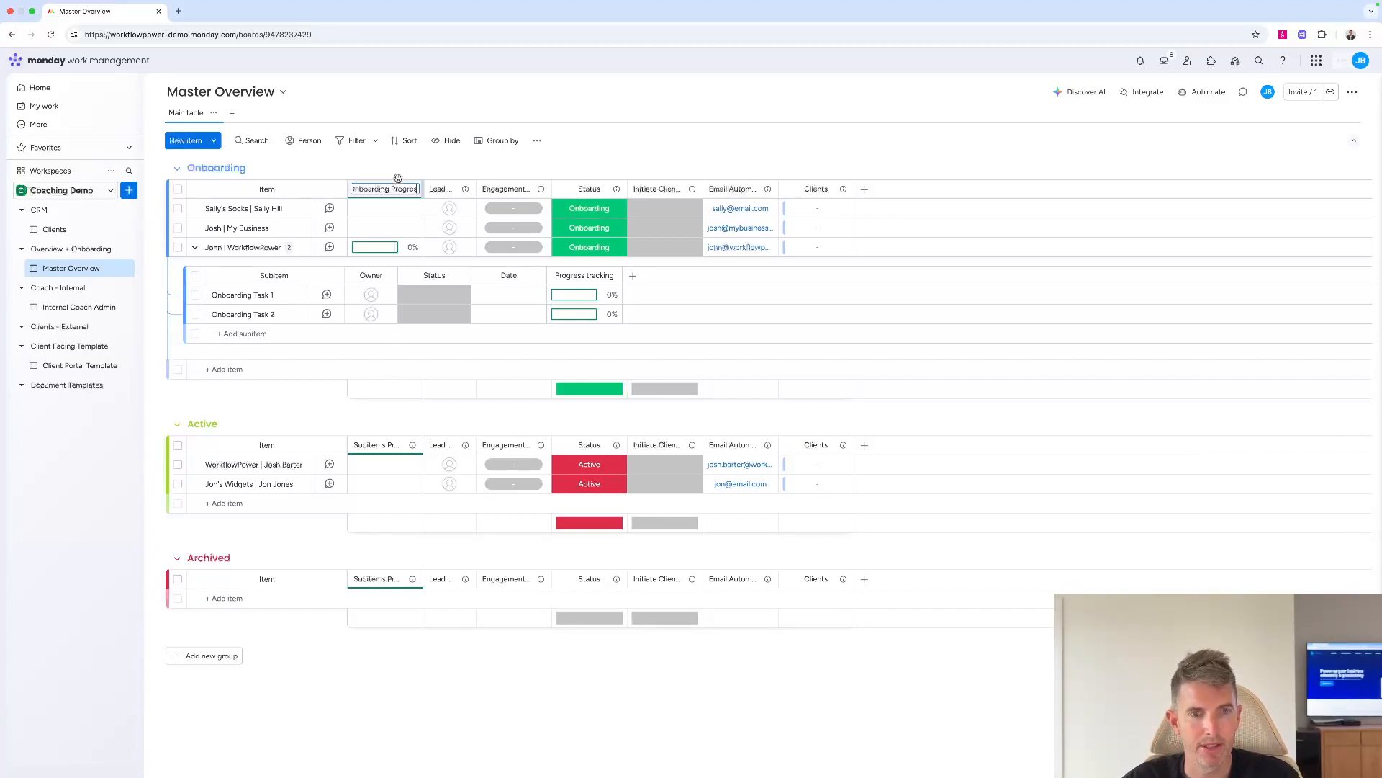
click(417, 164)
drag(423, 180, 828, 188)
click(194, 247)
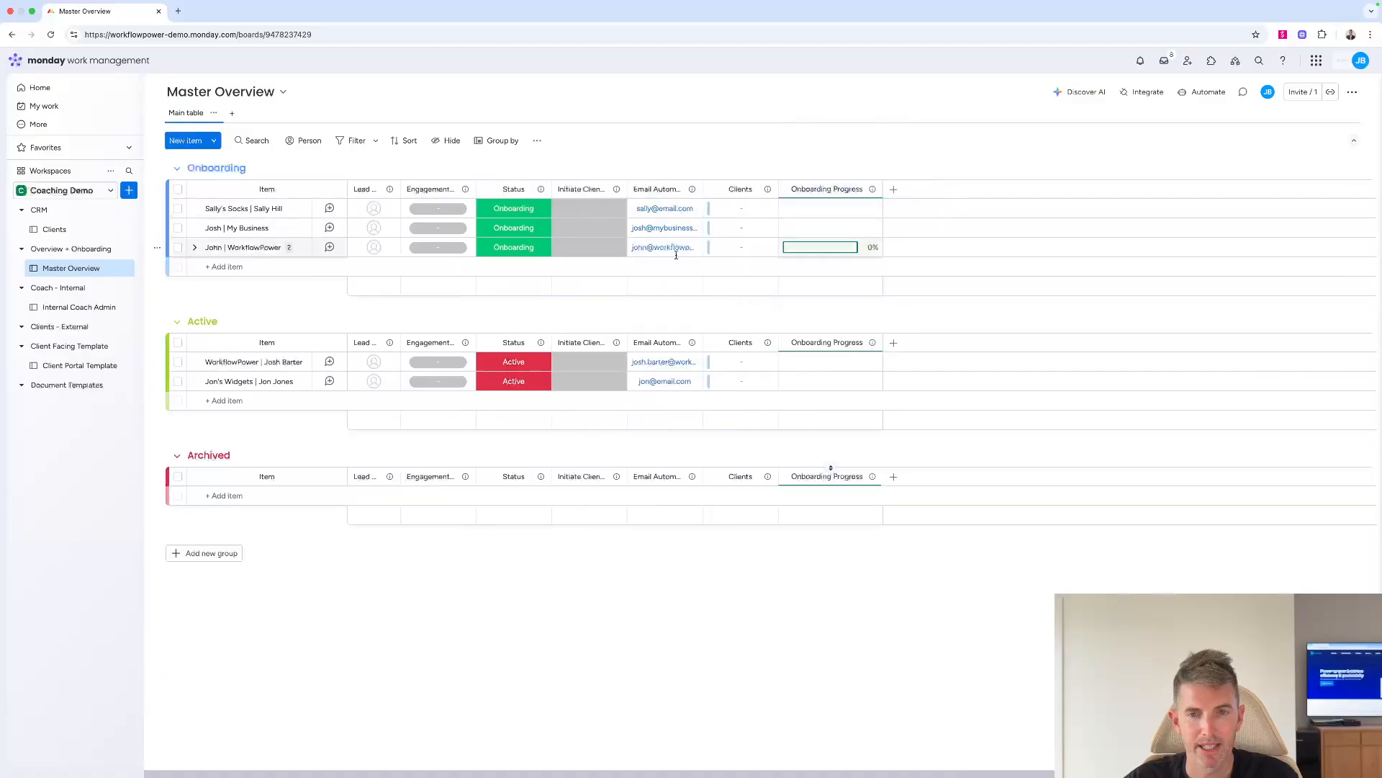
In the Clients board, add a mirror column from the Master Overview connection that shows Onboarding Progress
click(56, 231)
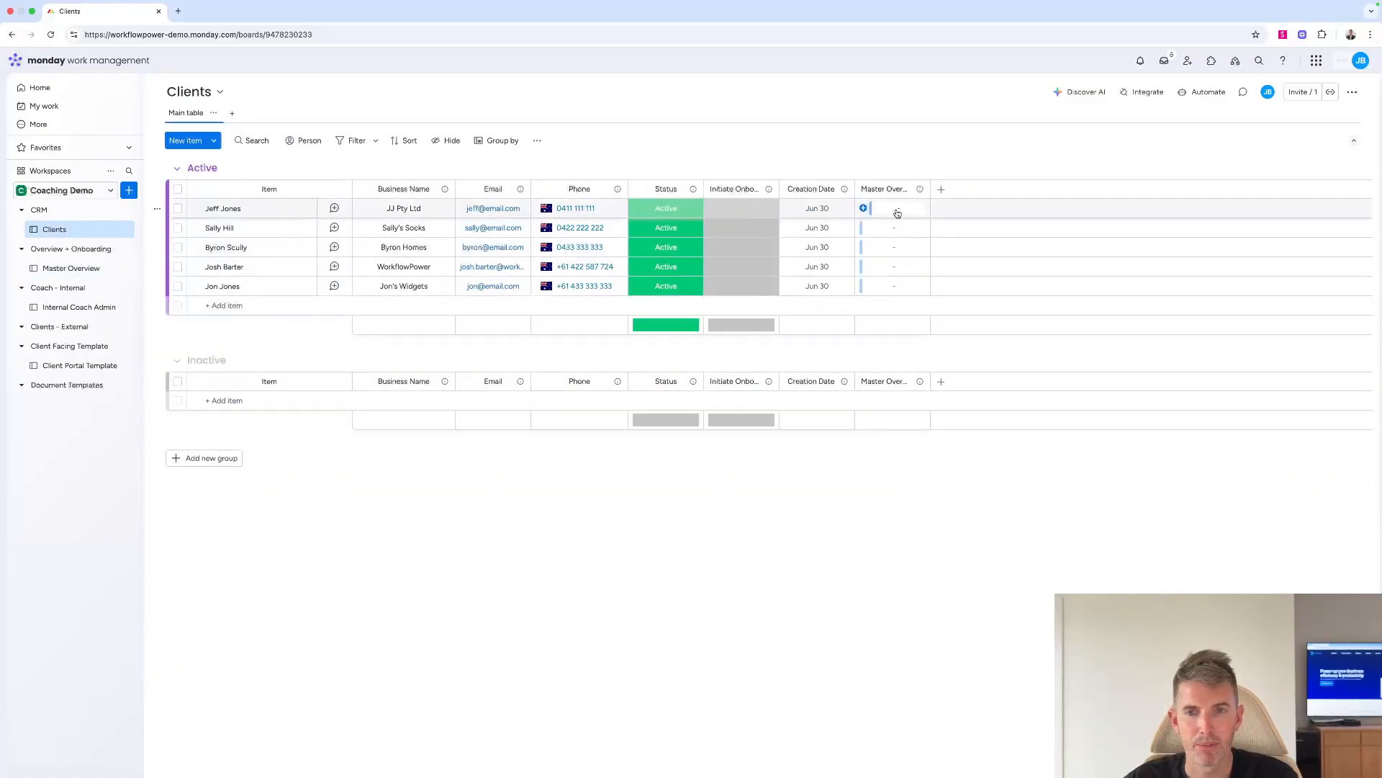
click(921, 191)
mouse_move(958, 220)
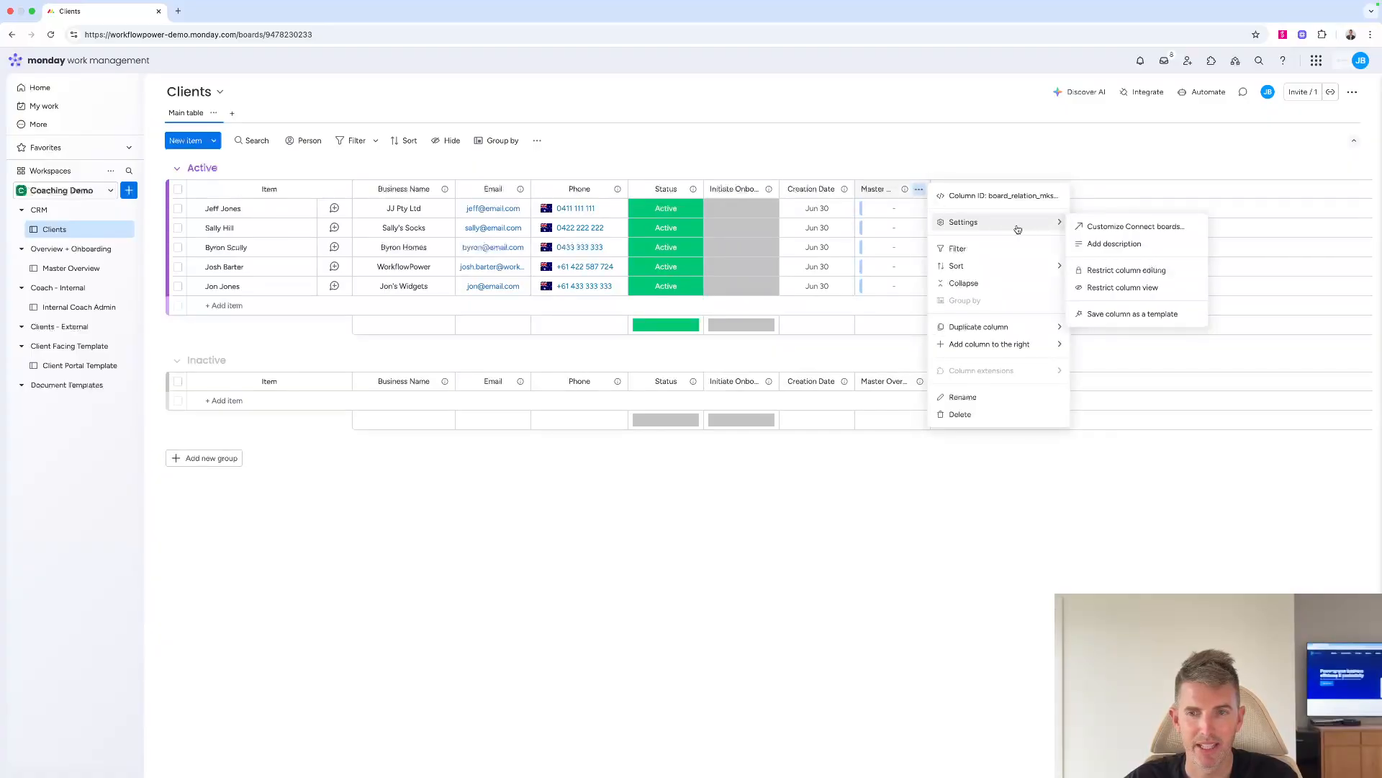
click(1080, 225)
click(1042, 361)
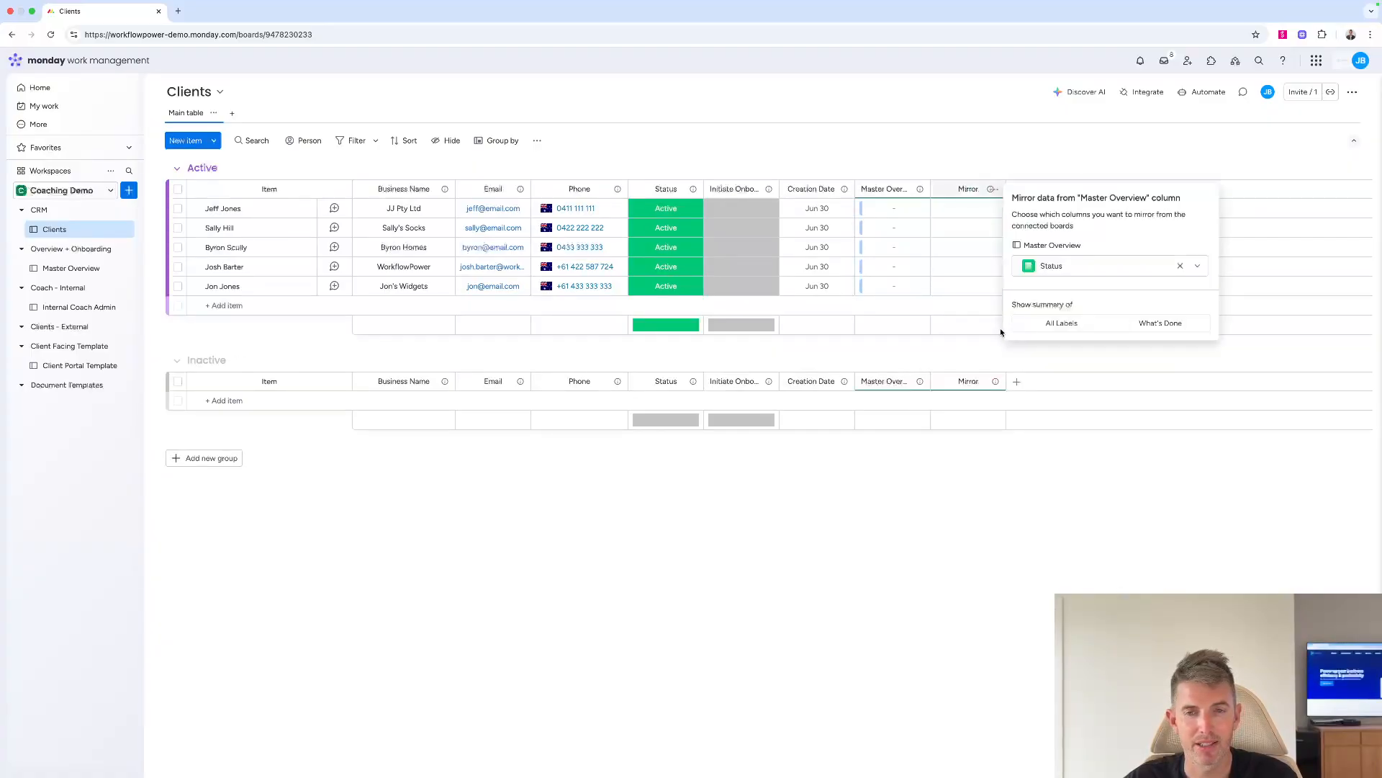
click(1068, 267)
scroll(1062, 379, down, 2)
click(1062, 410)
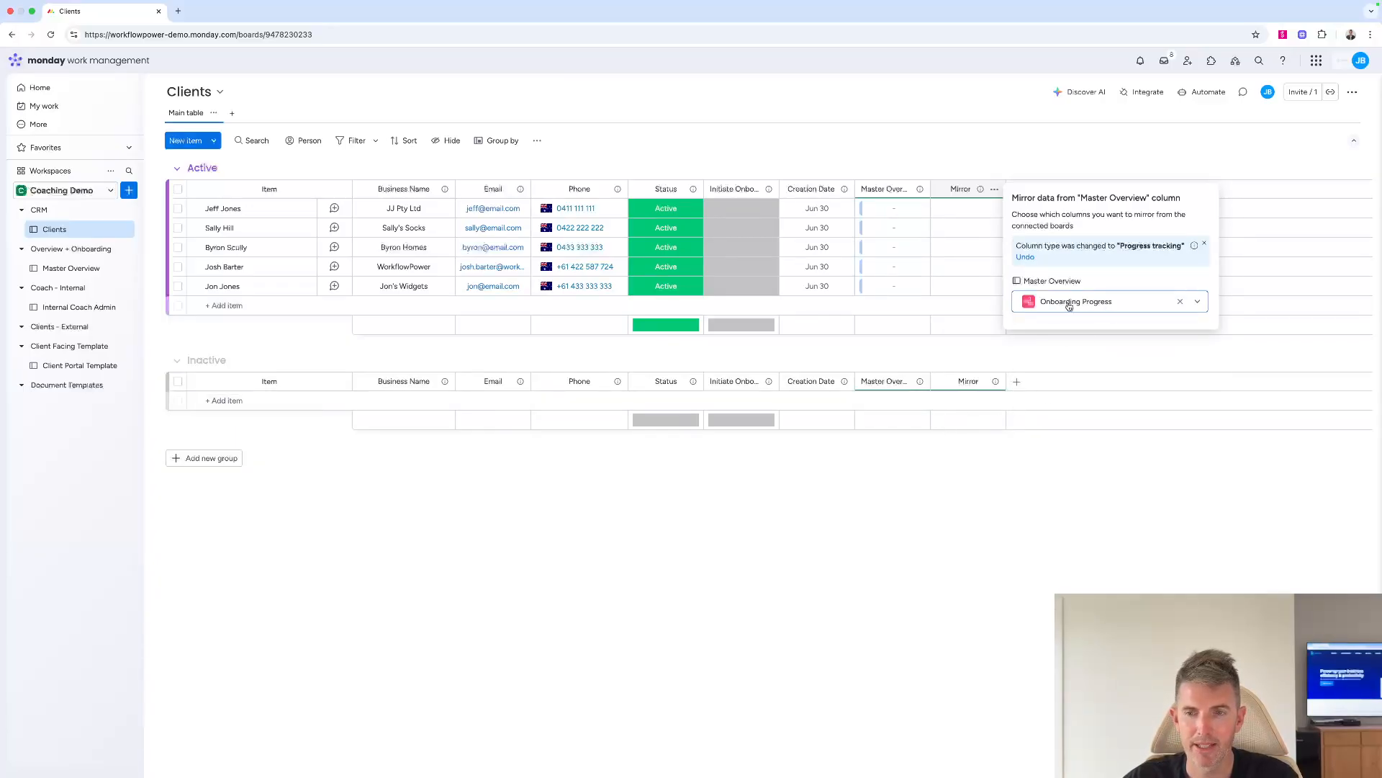
Rename the new mirror column in the Clients board to "Onboarding"
click(955, 189)
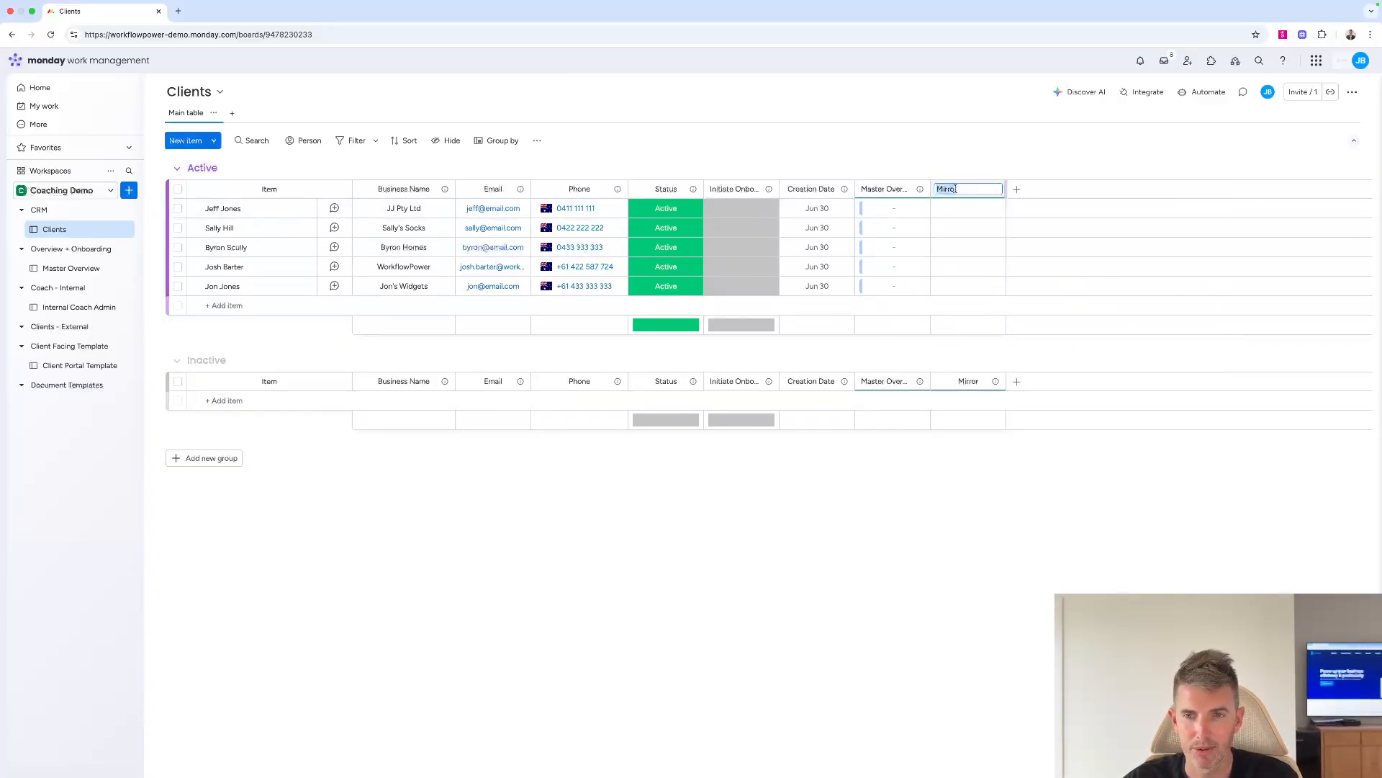
text(Onboarding)
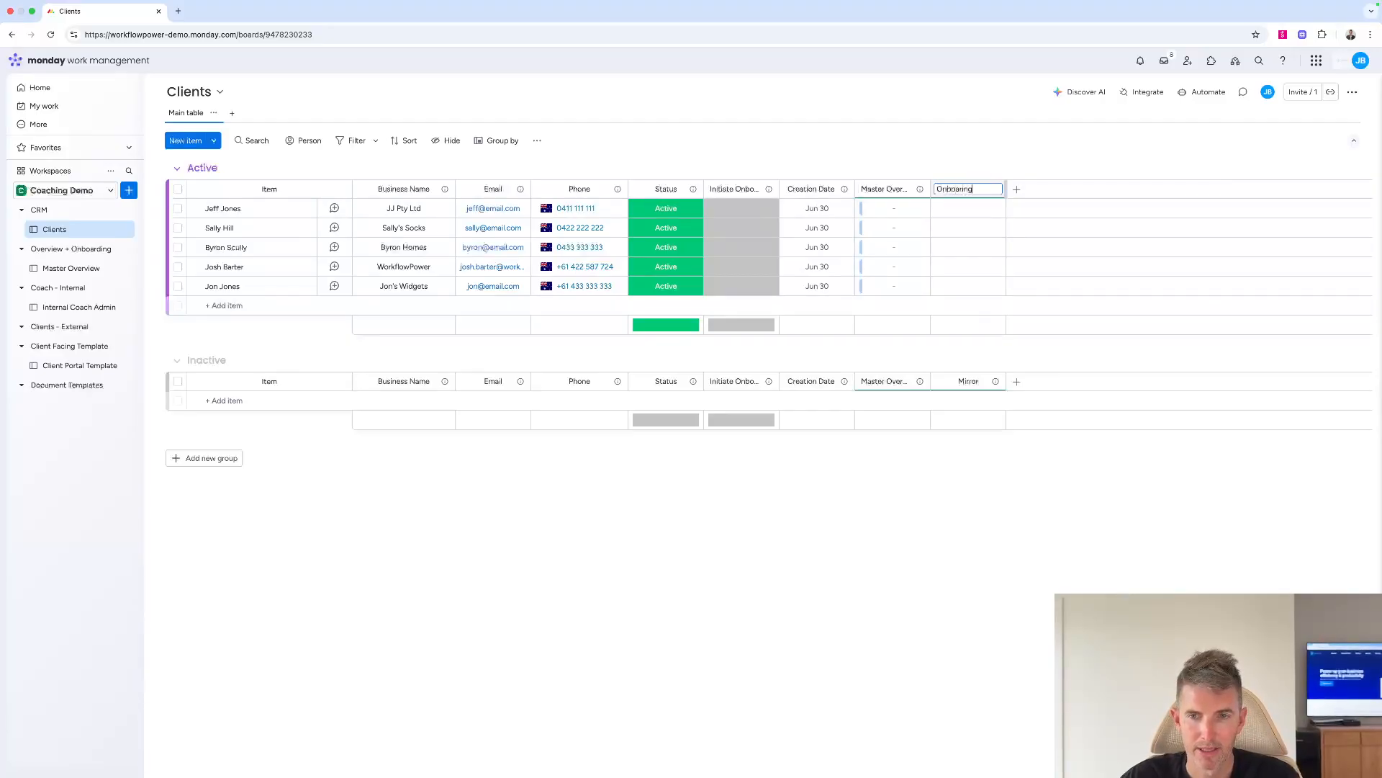
key(BackSpace)
key(BackSpace)
key(BackSpace)
key(BackSpace)
key(BackSpace)
key(BackSpace)
text(oardibg)
key(BackSpace)
key(BackSpace)
text(ng)
key(BackSpace)
key(BackSpace)
text(ng)
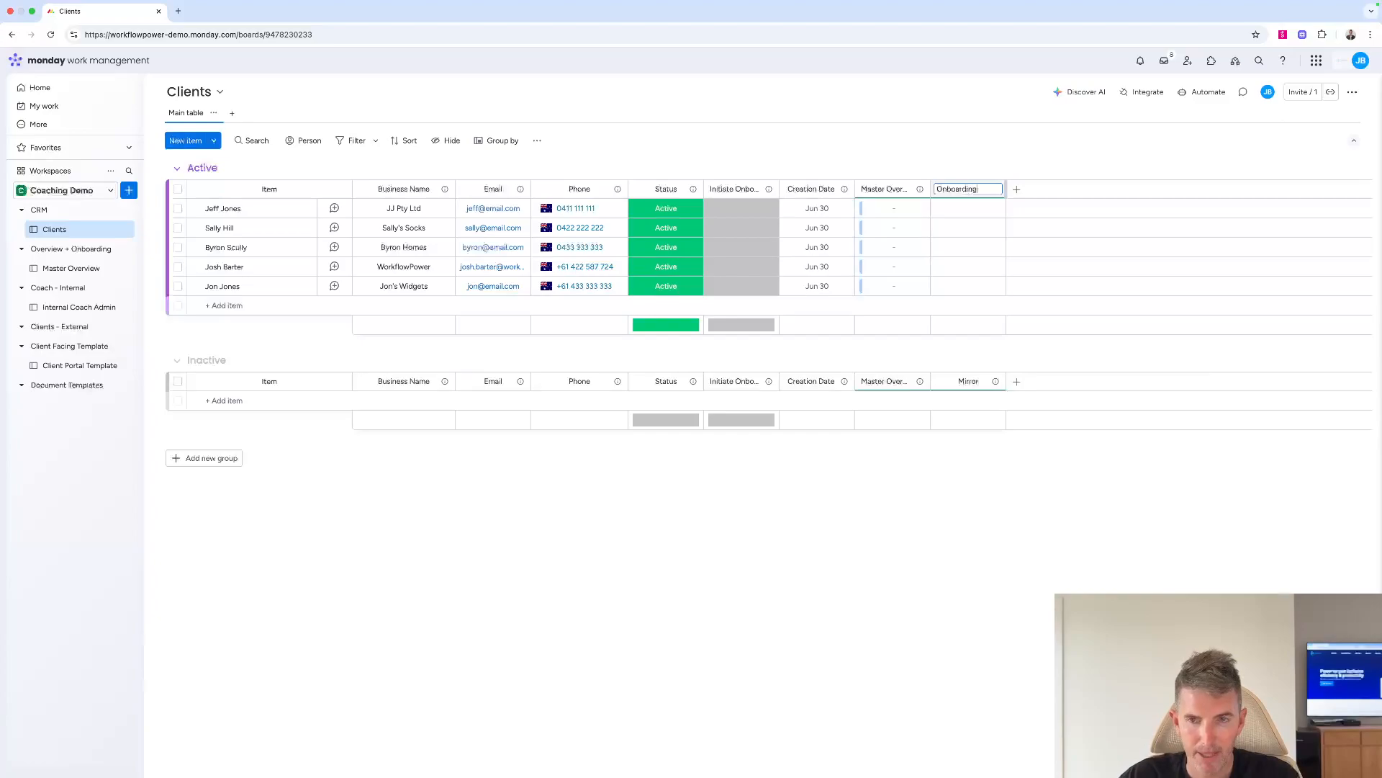
click(980, 151)
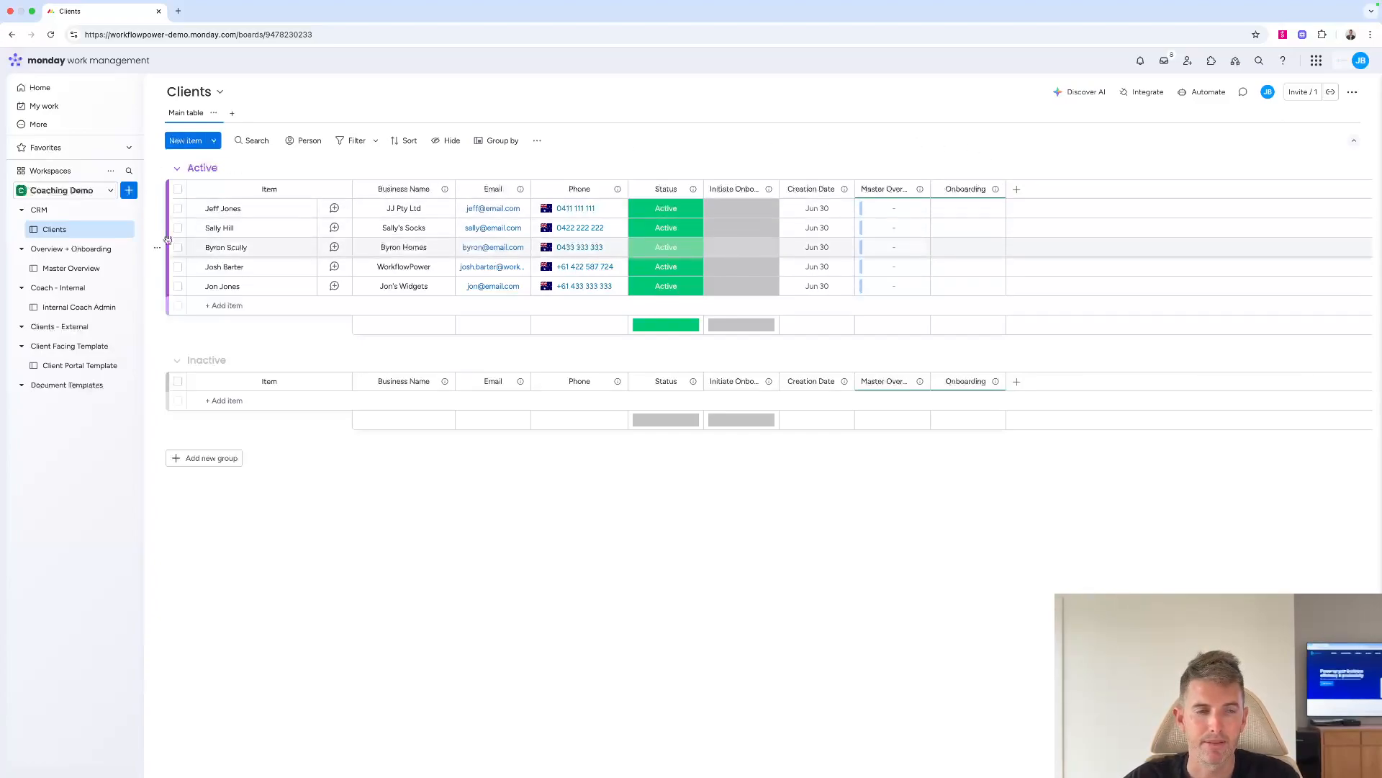
In Master Overview, start a custom automation that creates an onboarding subitem when an item is created
click(71, 268)
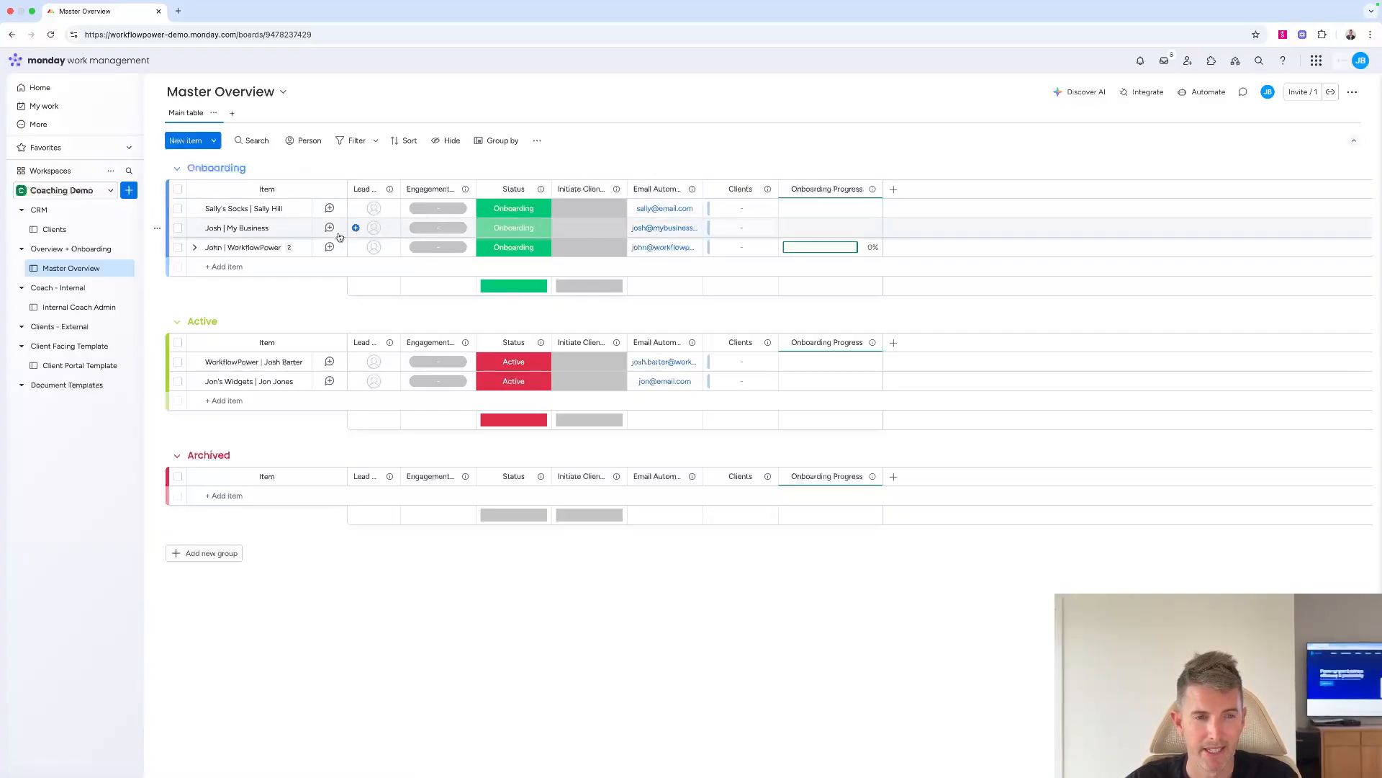
click(193, 247)
click(193, 248)
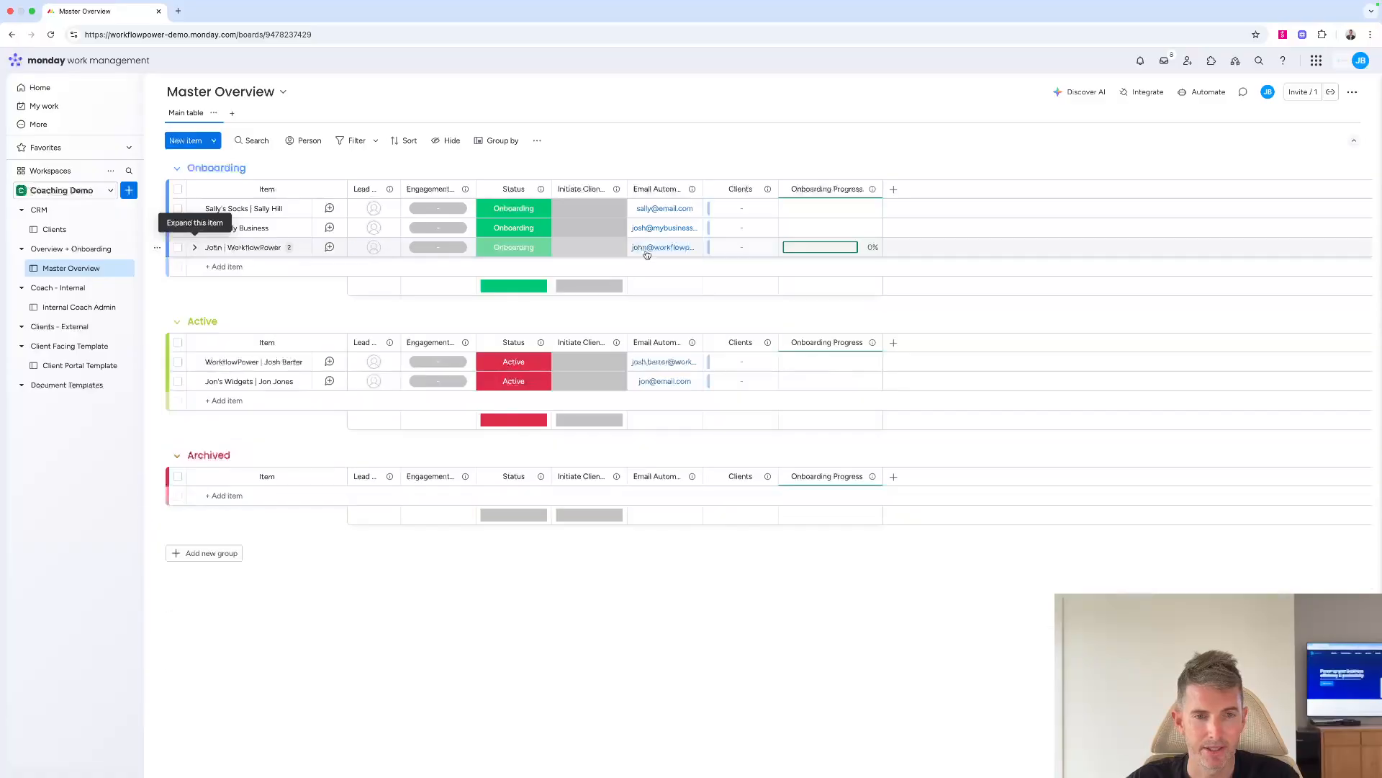
click(1207, 94)
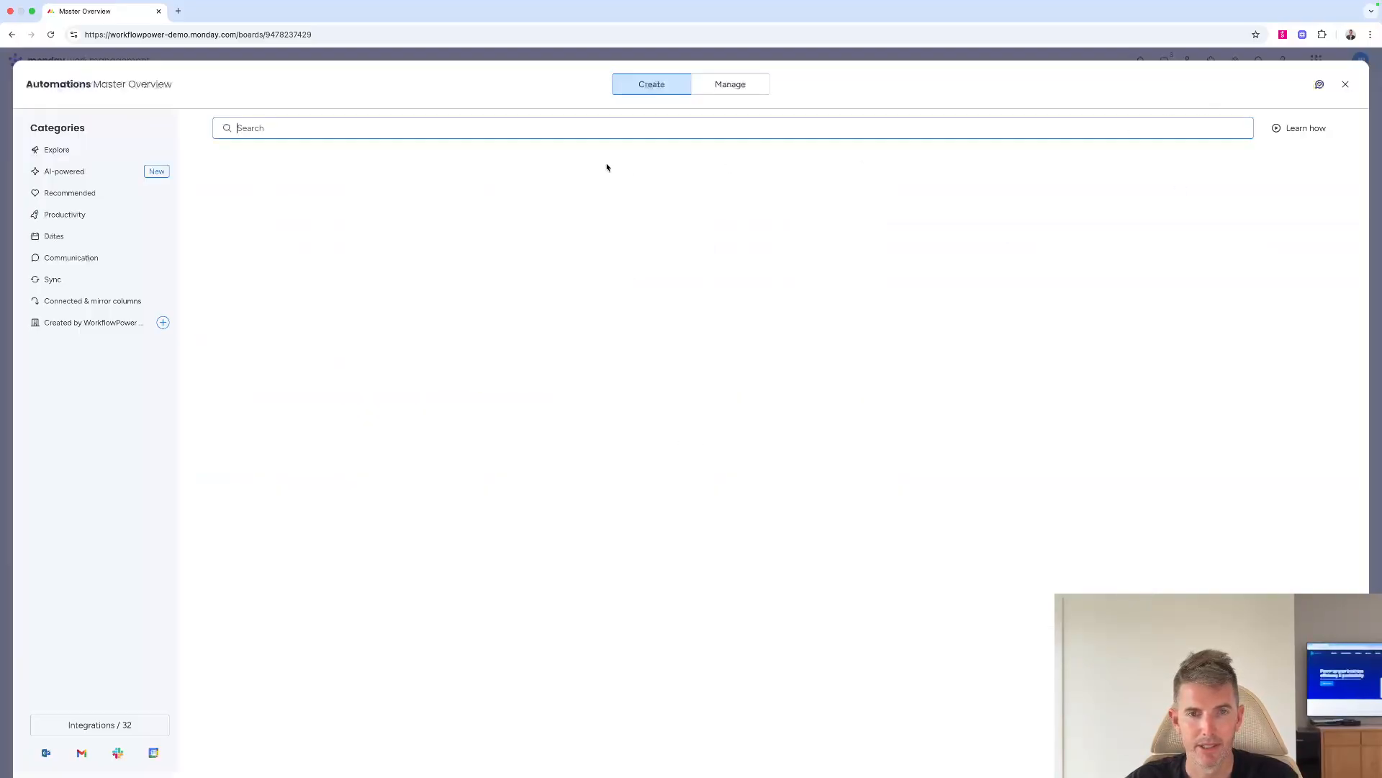
click(353, 241)
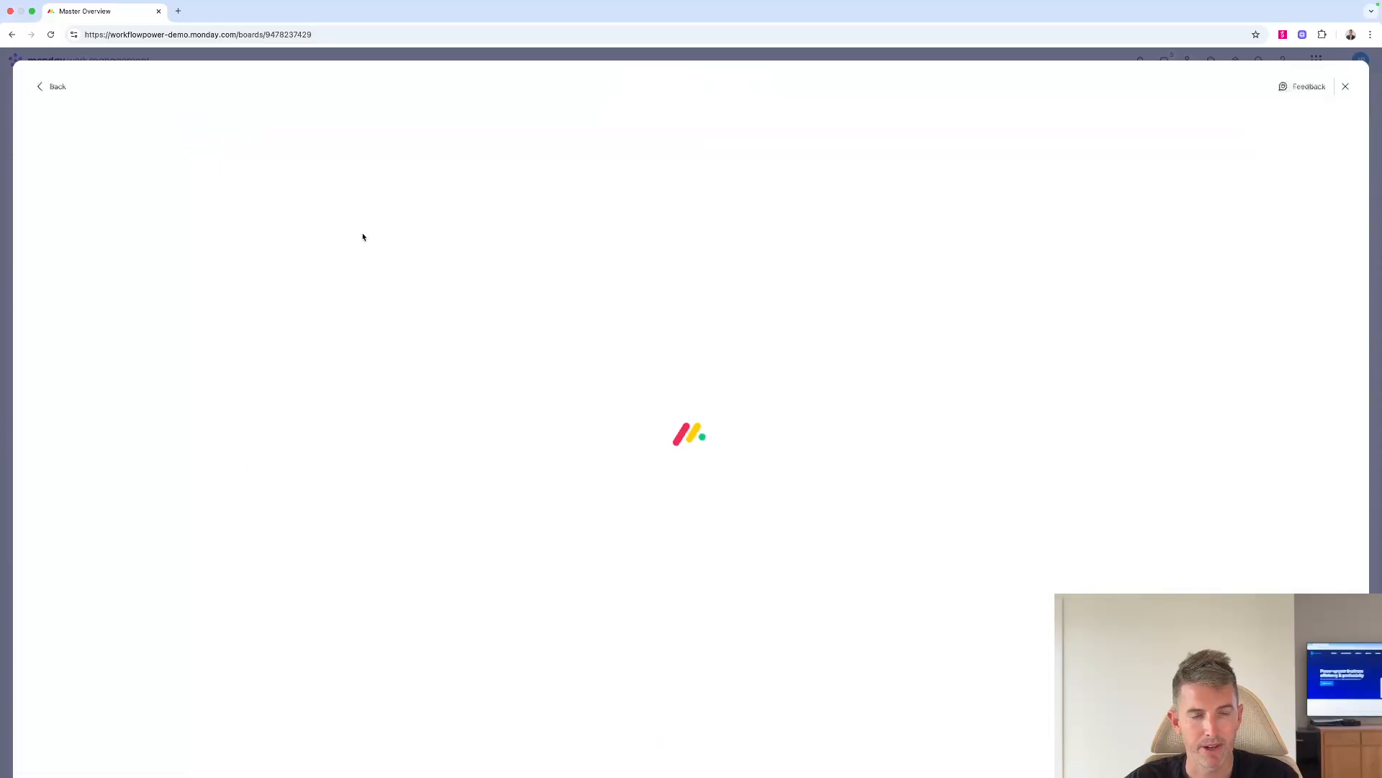
click(365, 163)
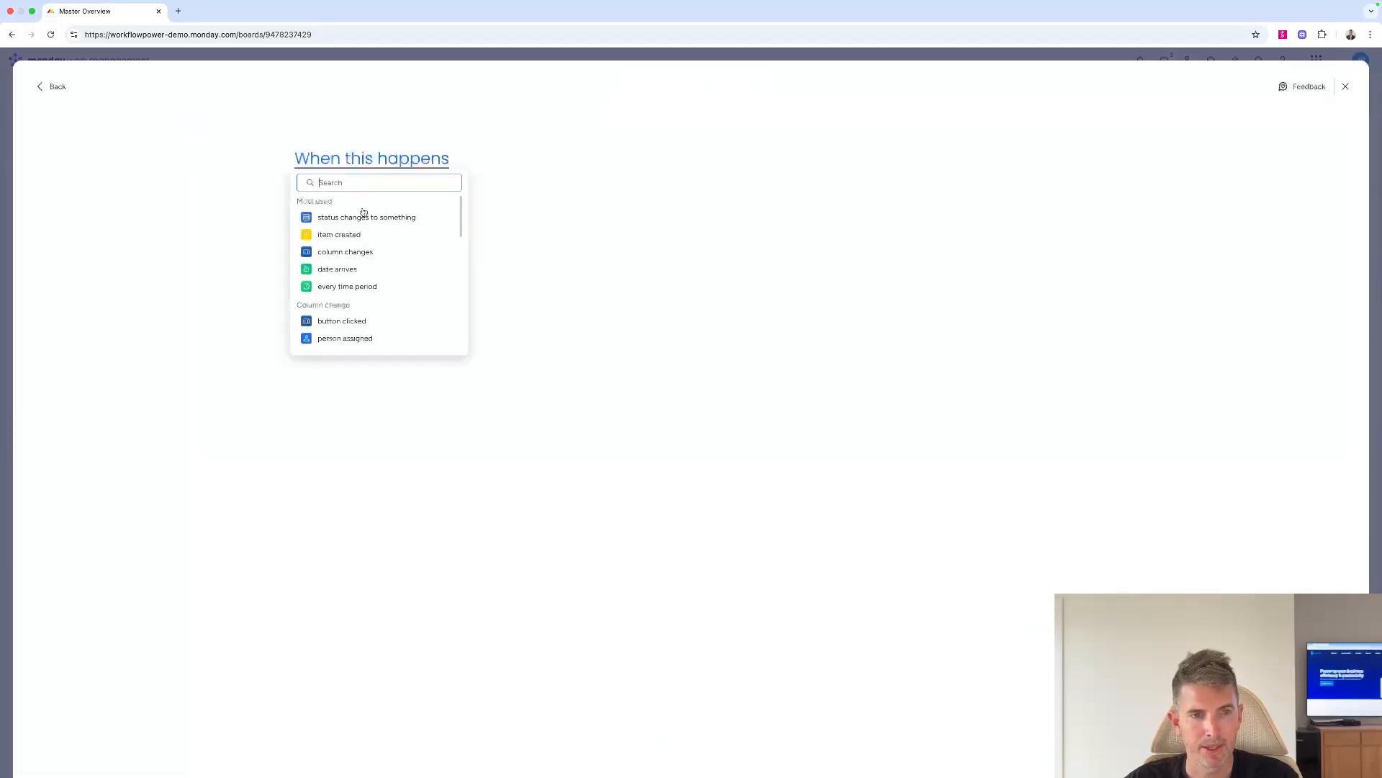
click(363, 231)
text(su)
click(370, 287)
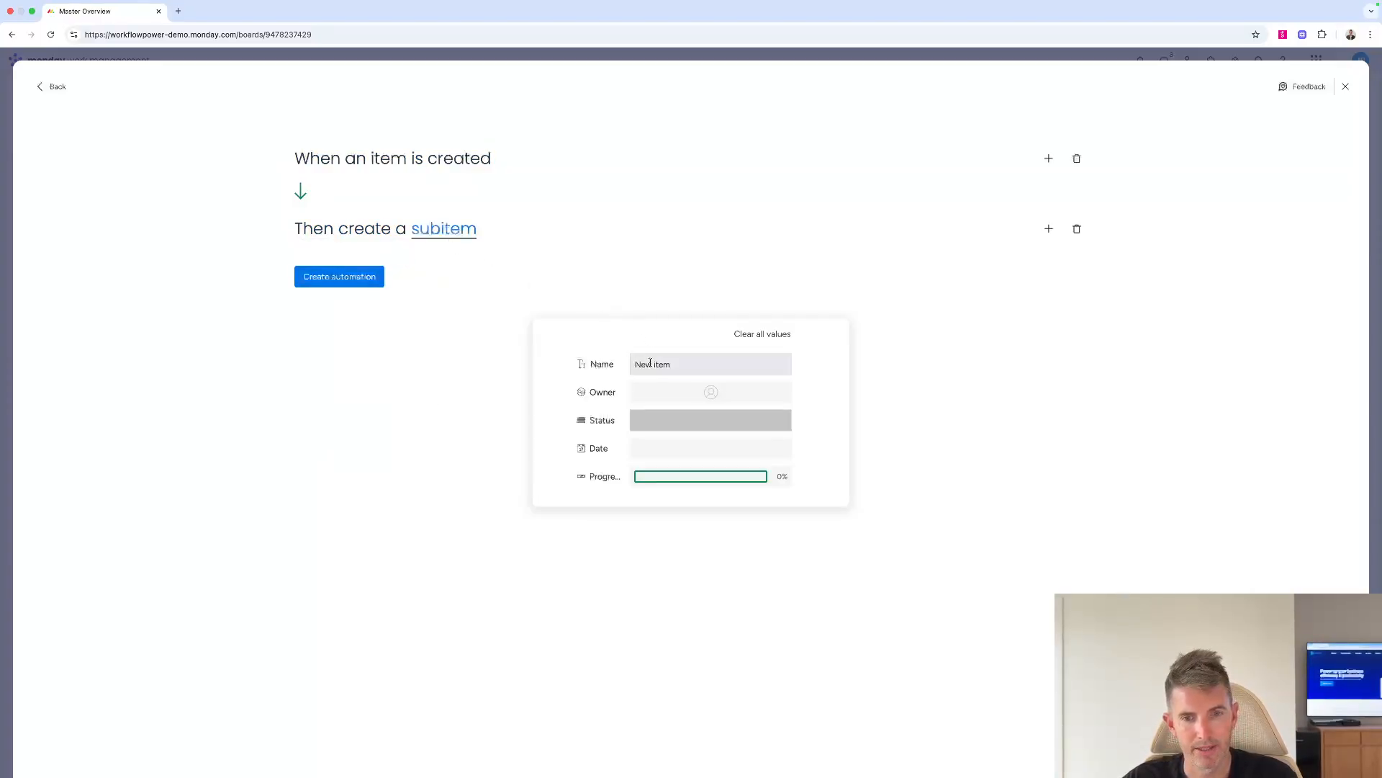
click(650, 363)
text(Onboarding)
click(900, 325)
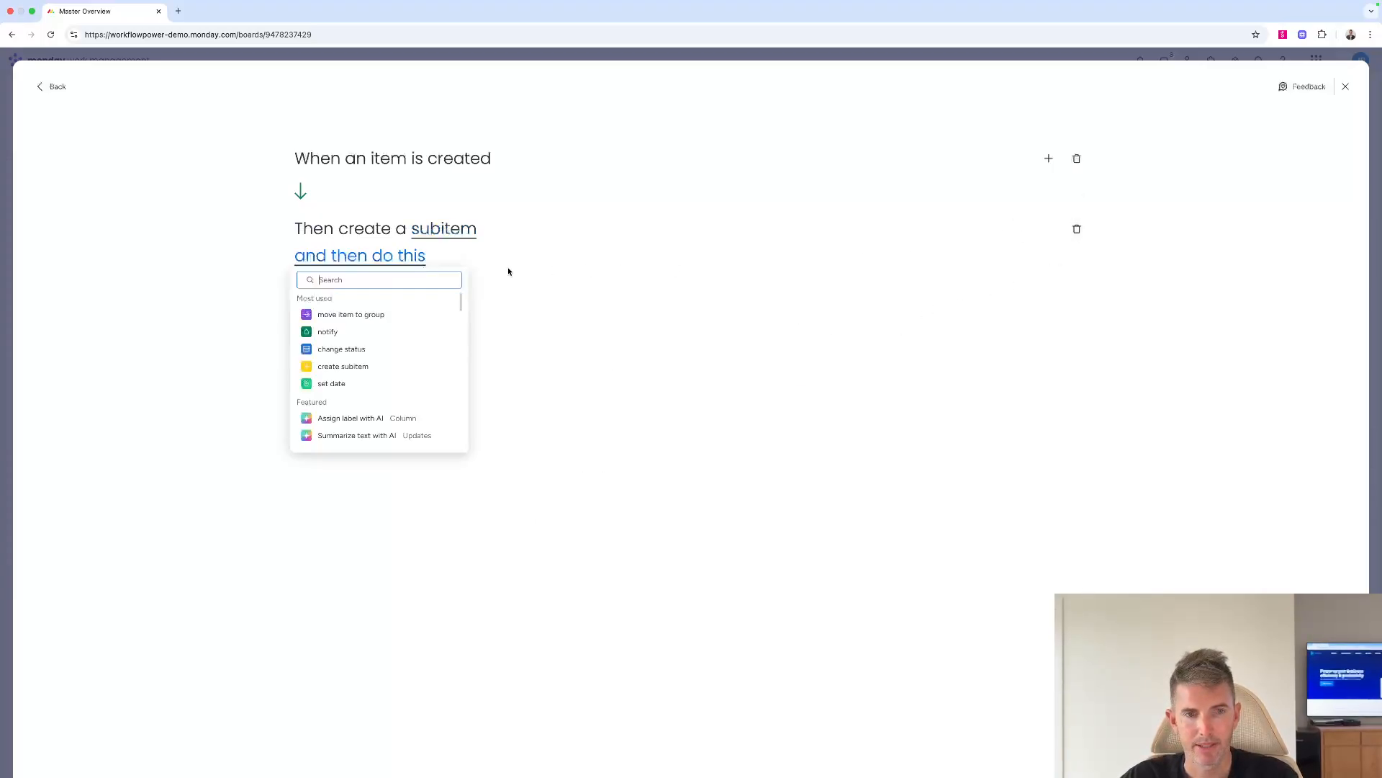
Add a second action creating the subitem "Onboarding Task 2", create the automation and return to the board
click(342, 366)
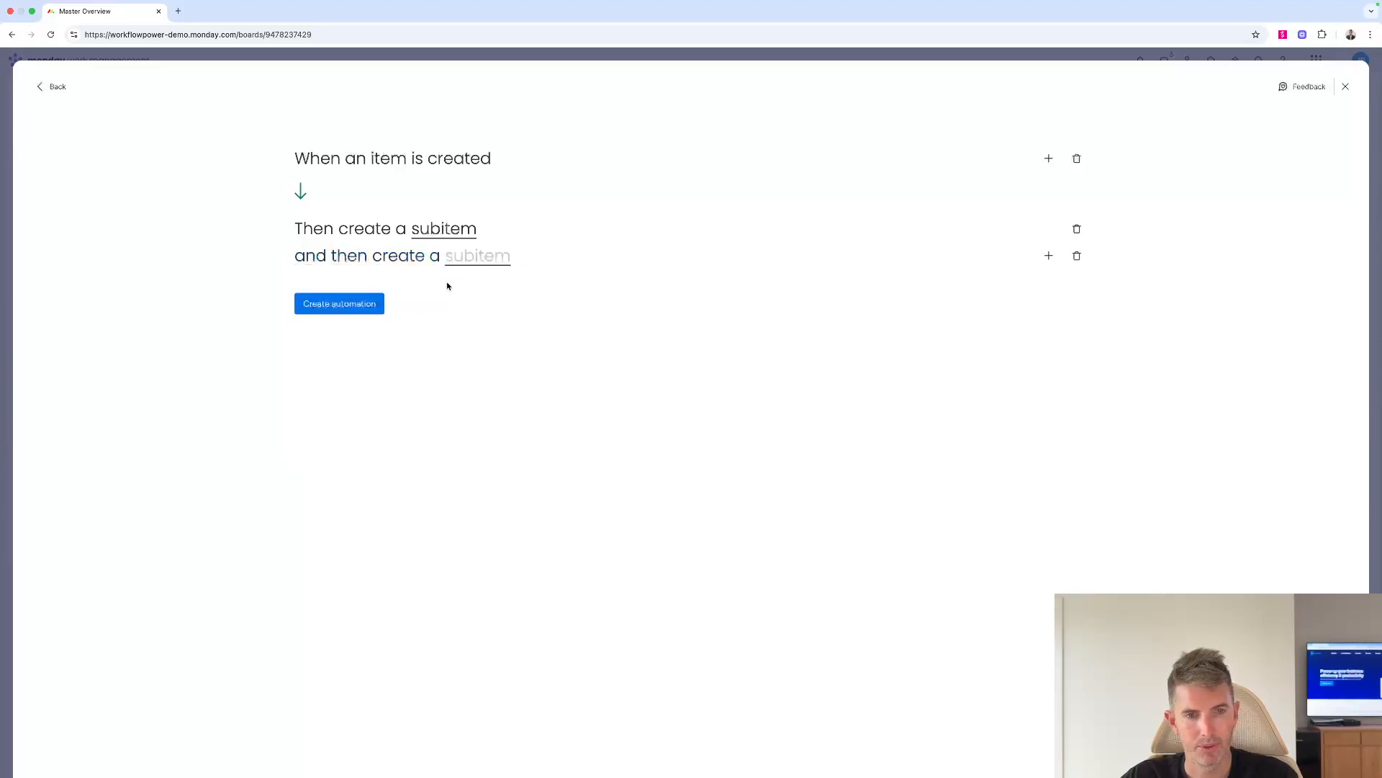
click(467, 262)
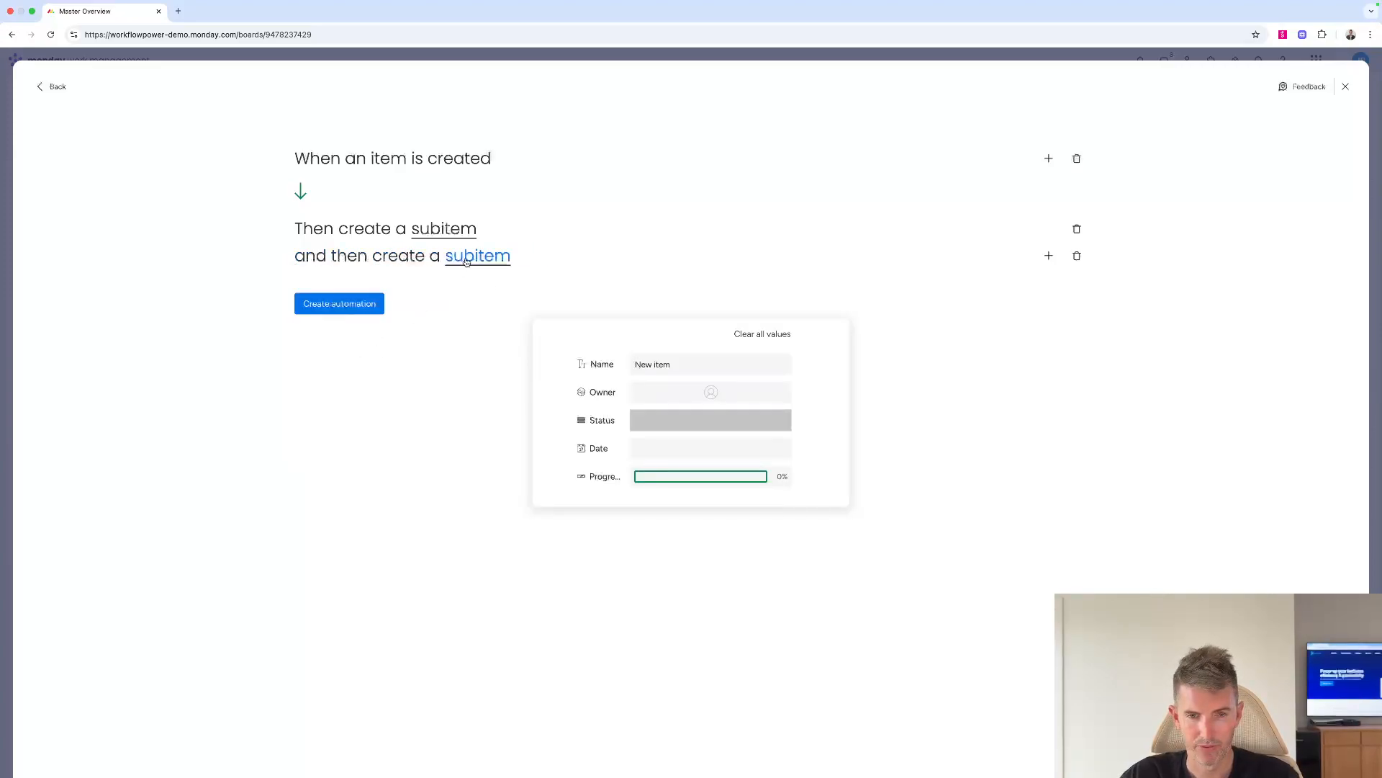
click(658, 358)
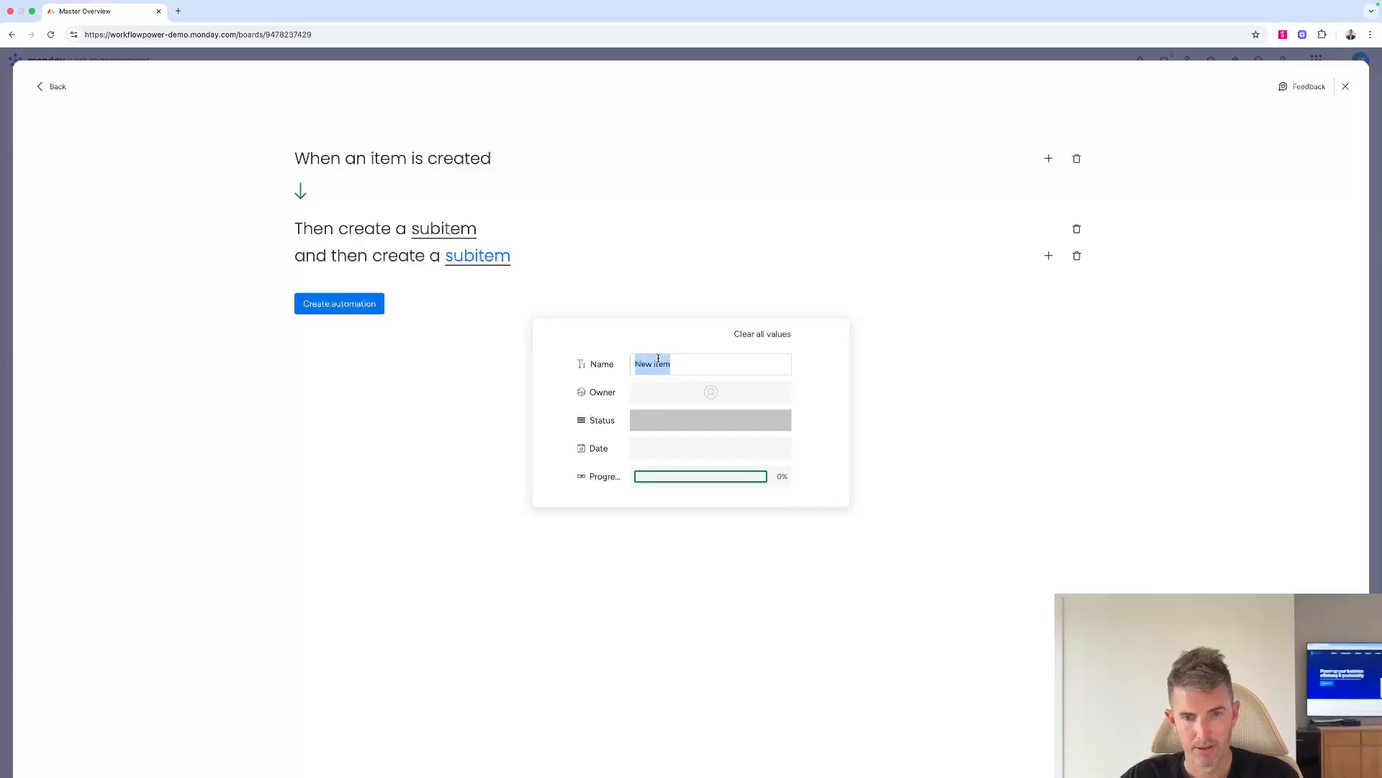
text(Onboarding task 2)
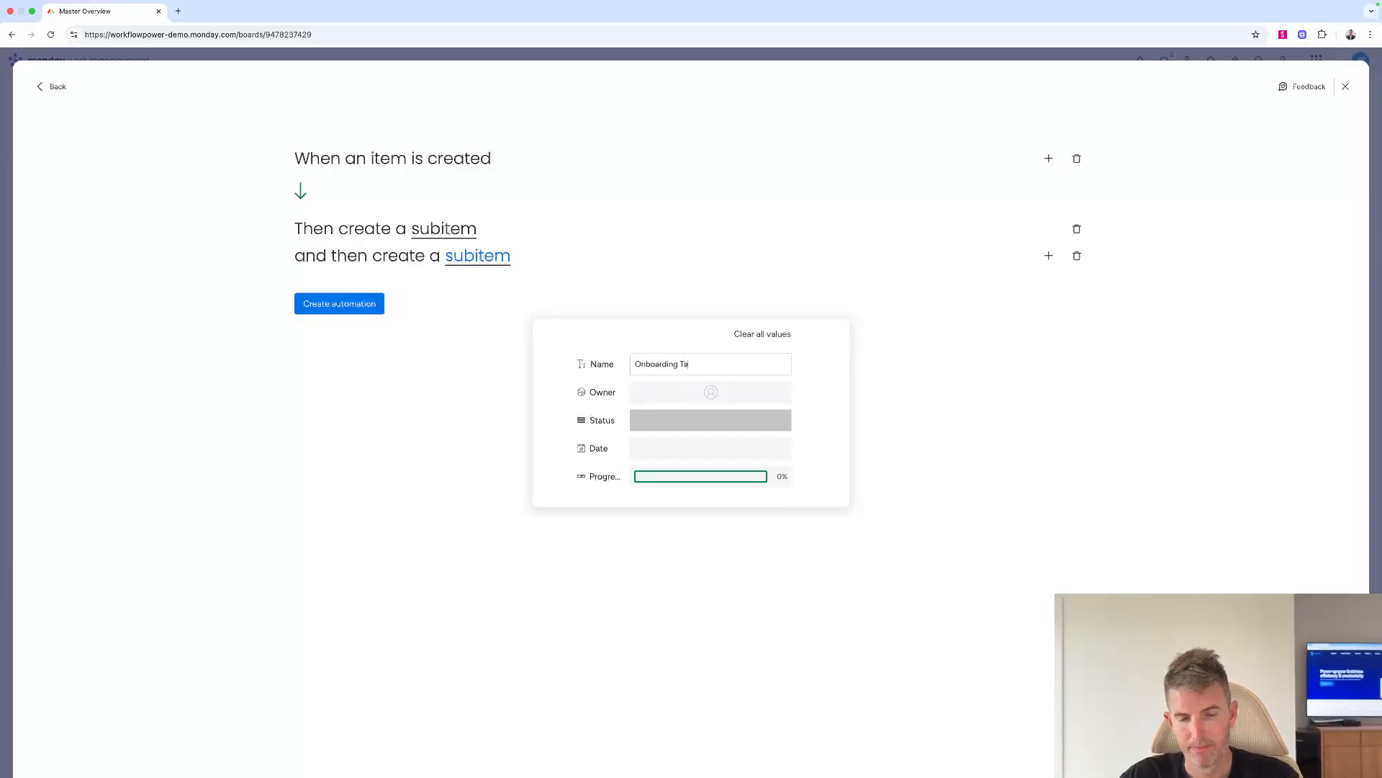
click(768, 271)
click(330, 310)
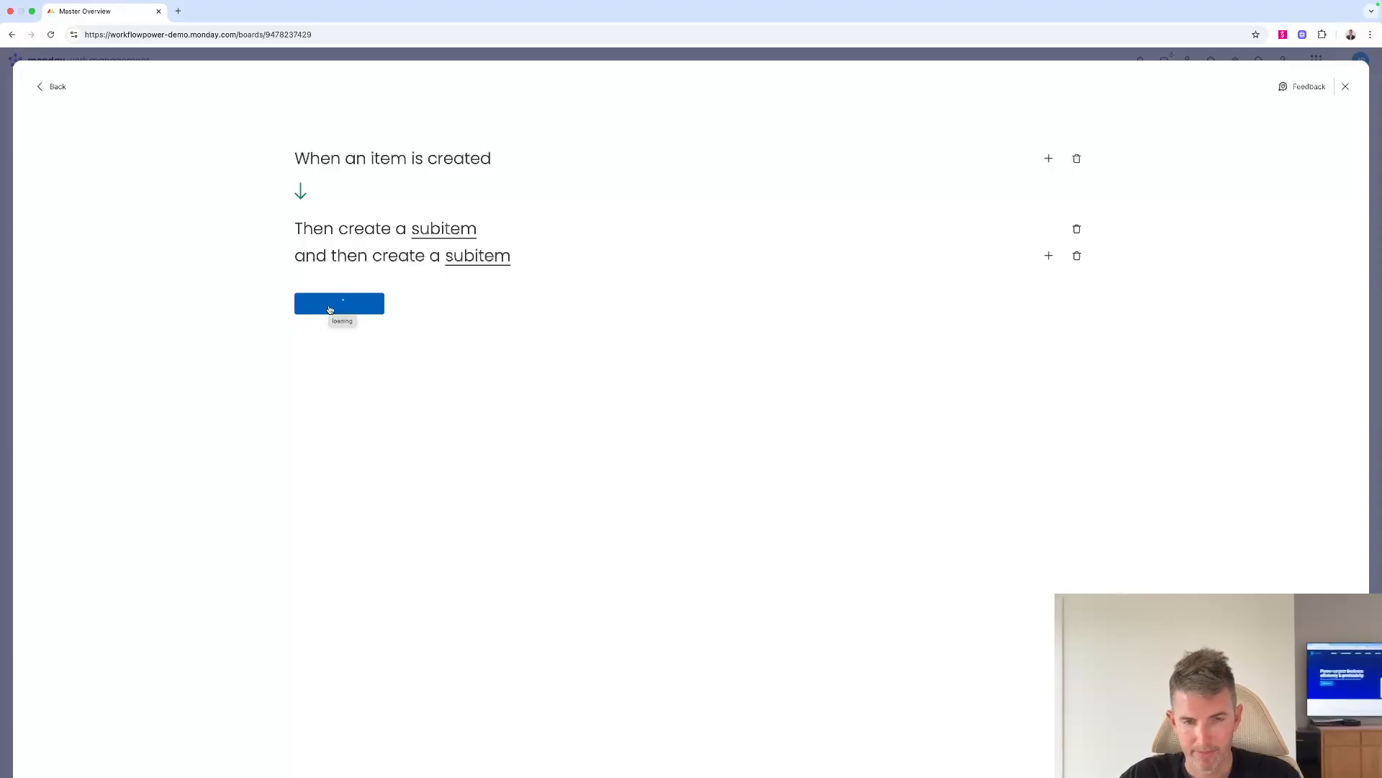
key(super+equal)
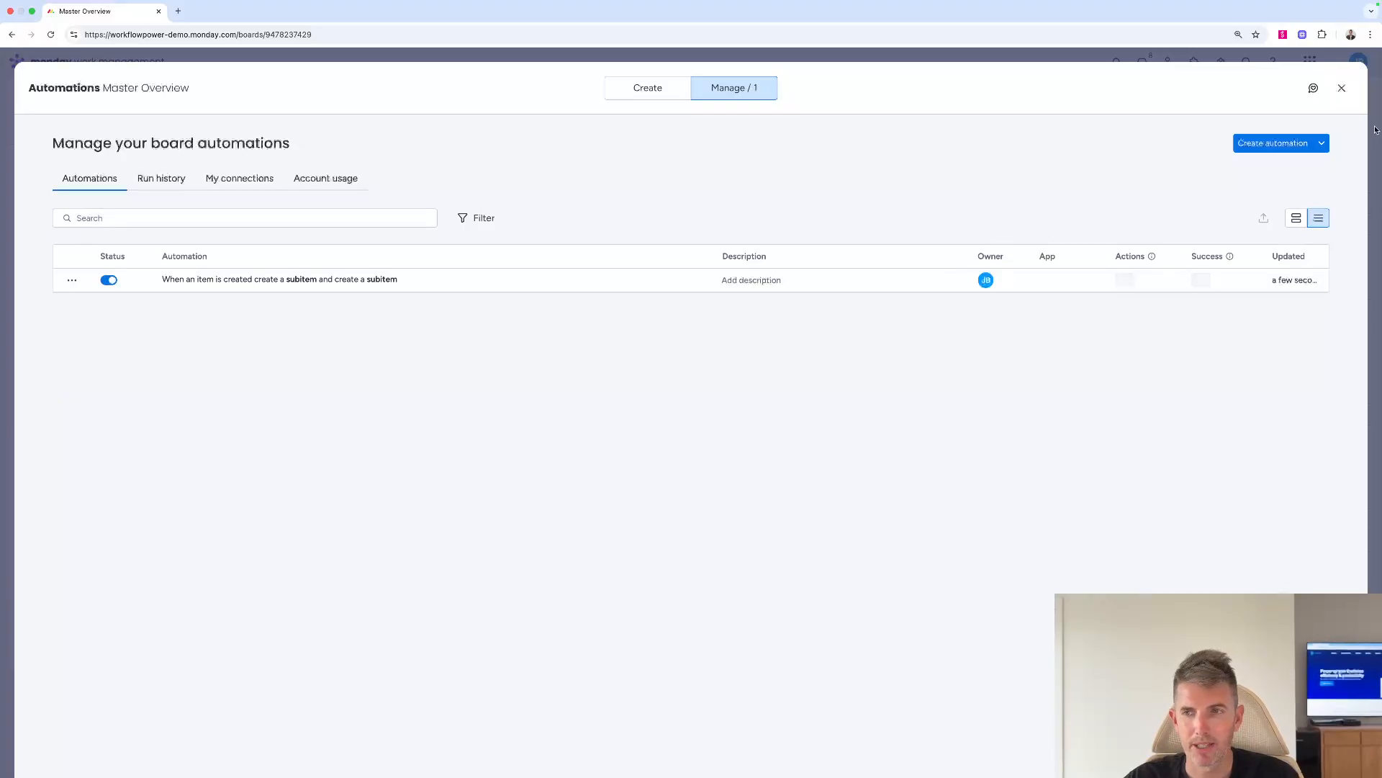
click(1341, 88)
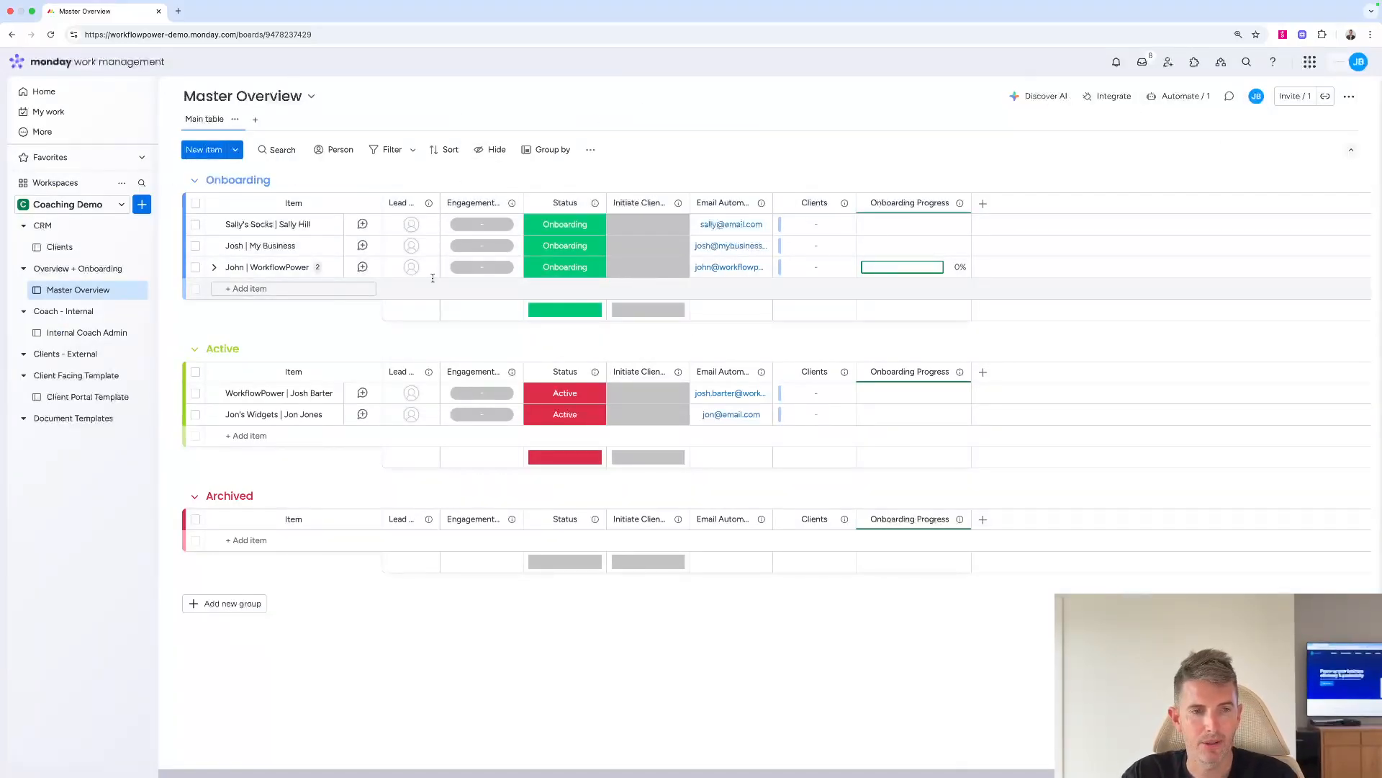
click(214, 267)
click(214, 268)
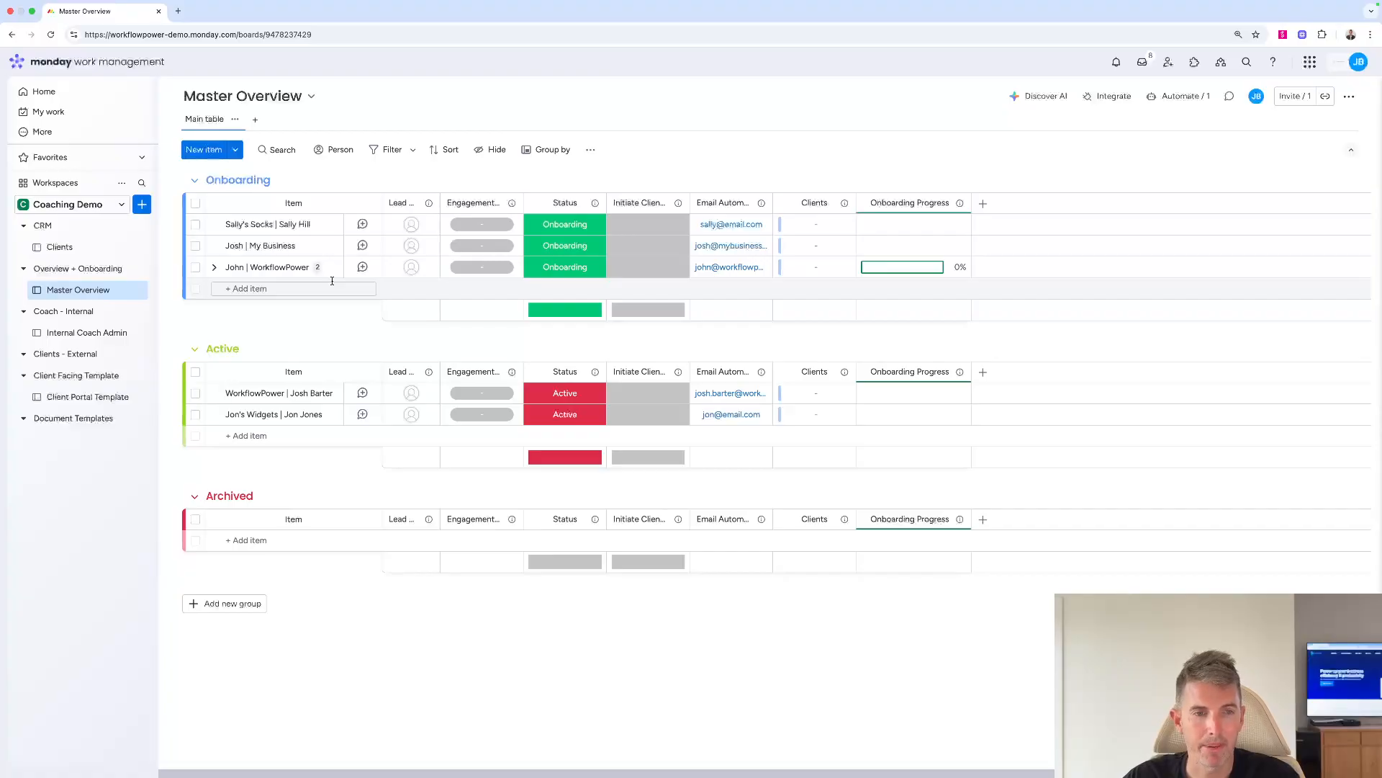
Open the Clients board and look through the available board view types
click(81, 250)
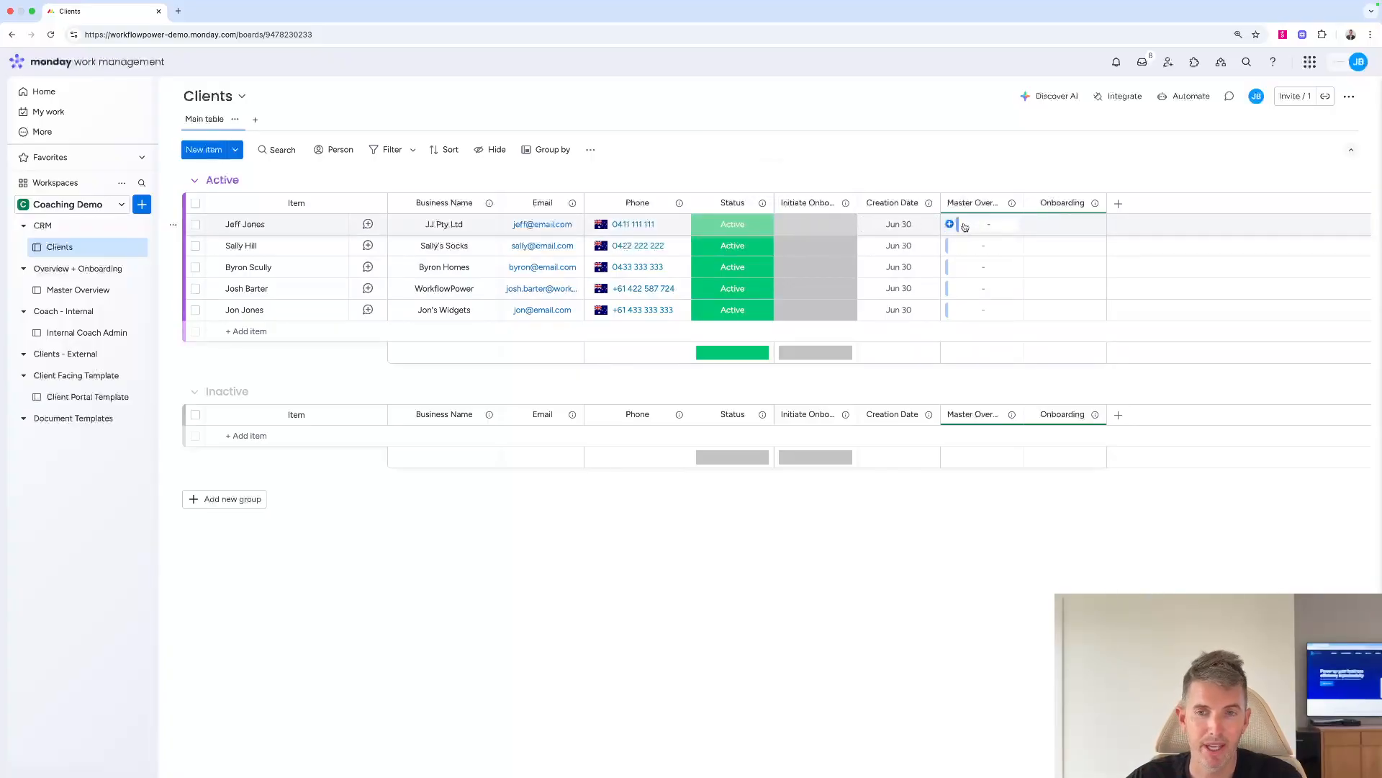
click(255, 118)
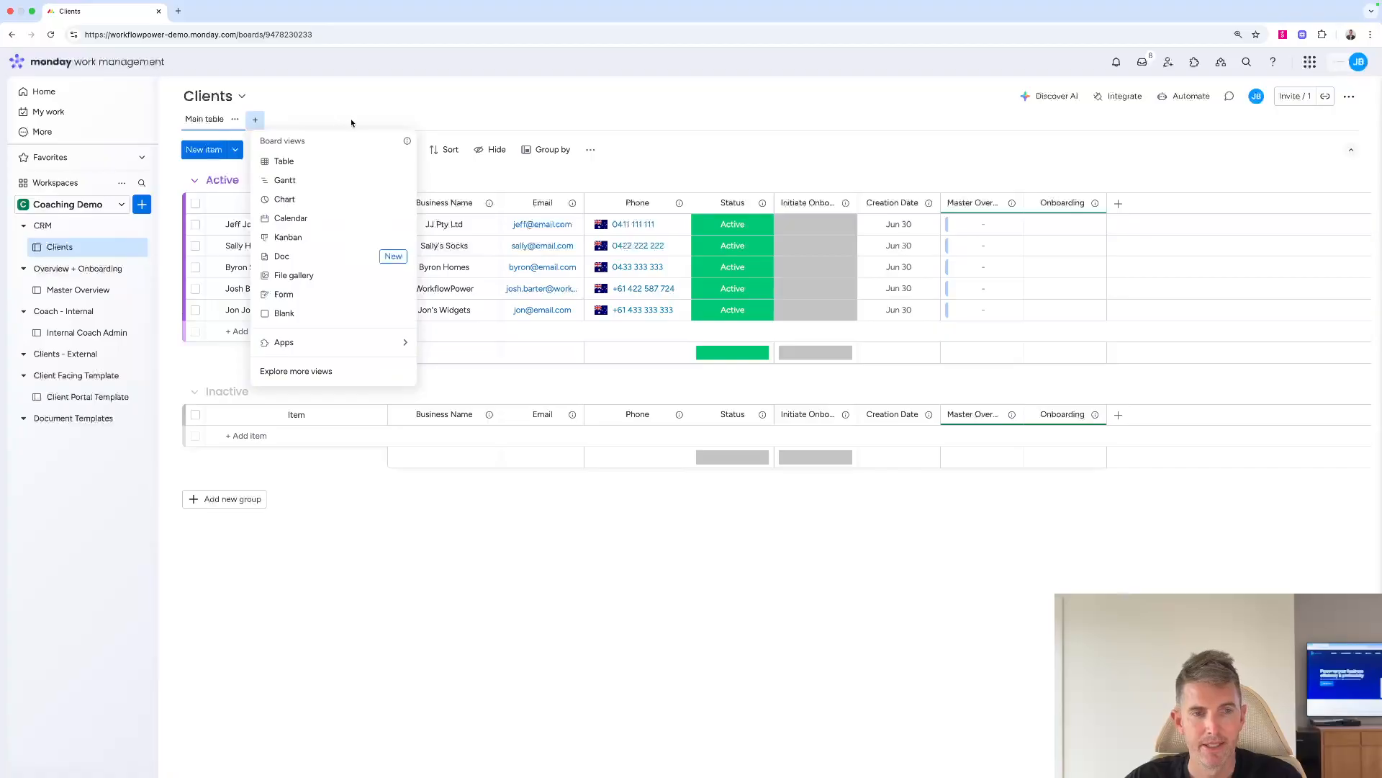
click(767, 149)
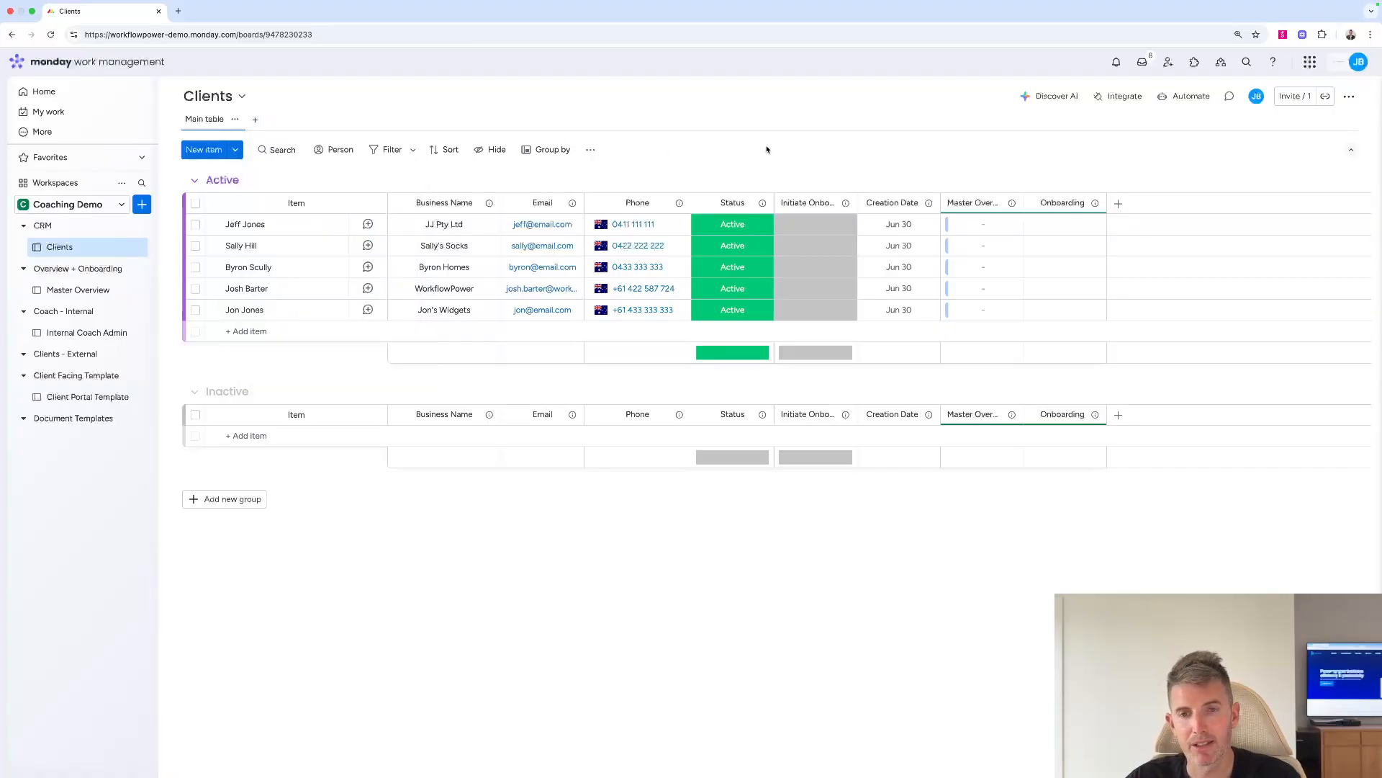
In the Clients board, start a custom automation triggered when the Initiate Onboarding status changes to Y
click(1161, 97)
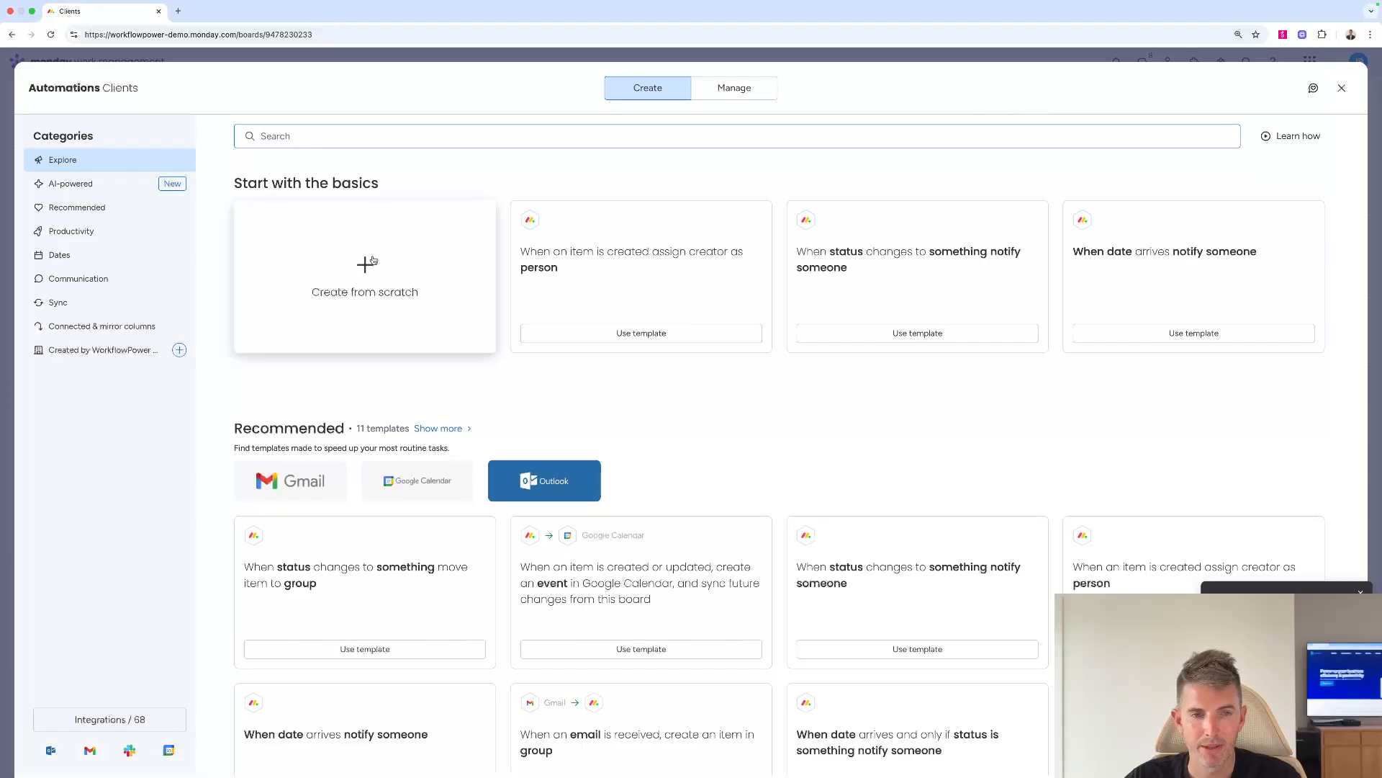
click(373, 261)
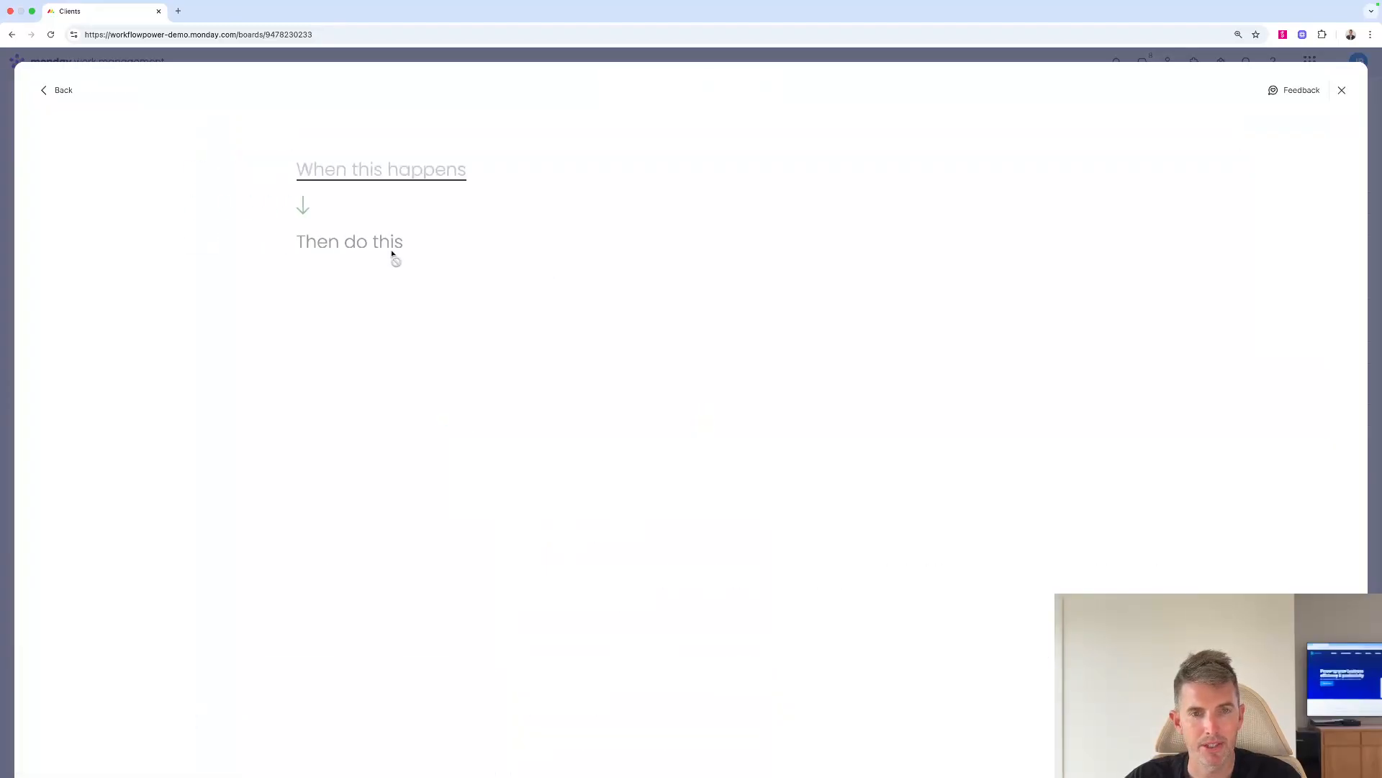
click(378, 169)
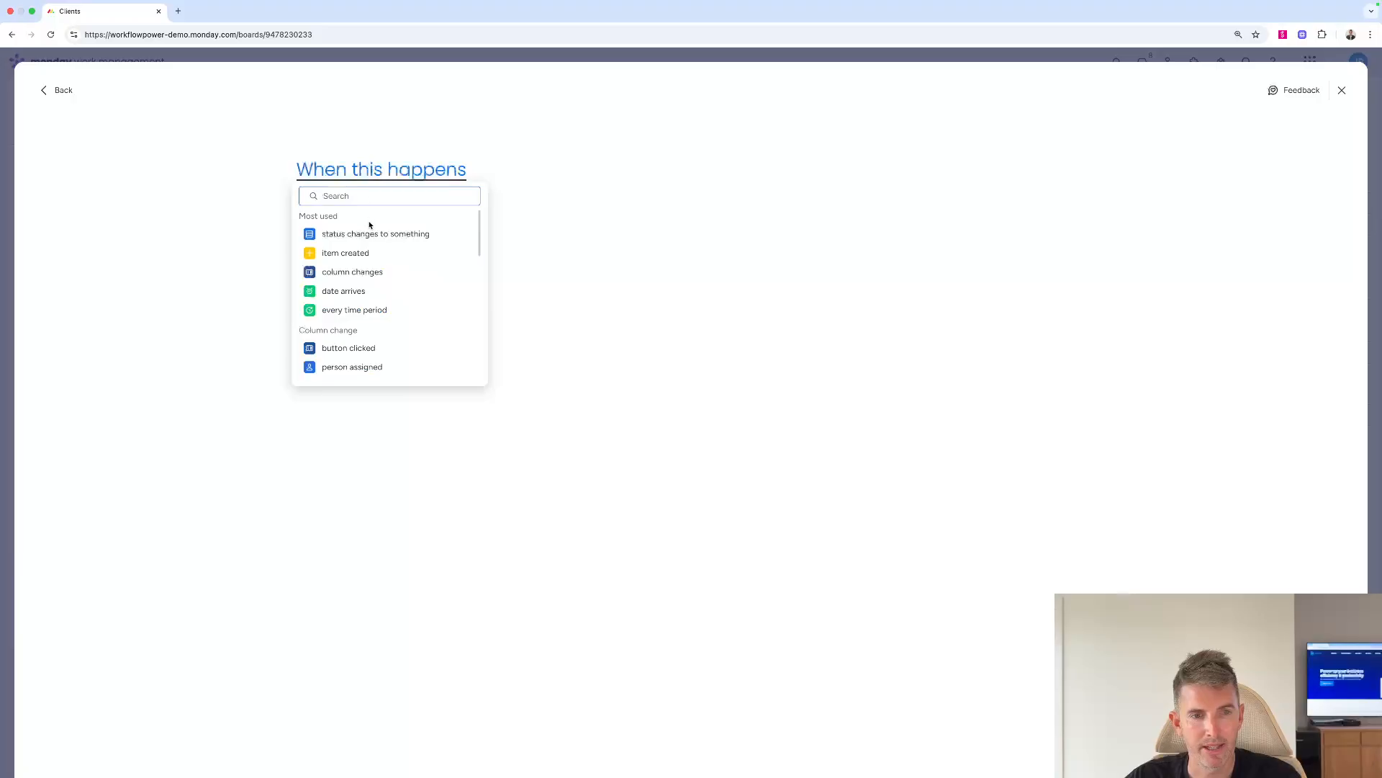
click(364, 233)
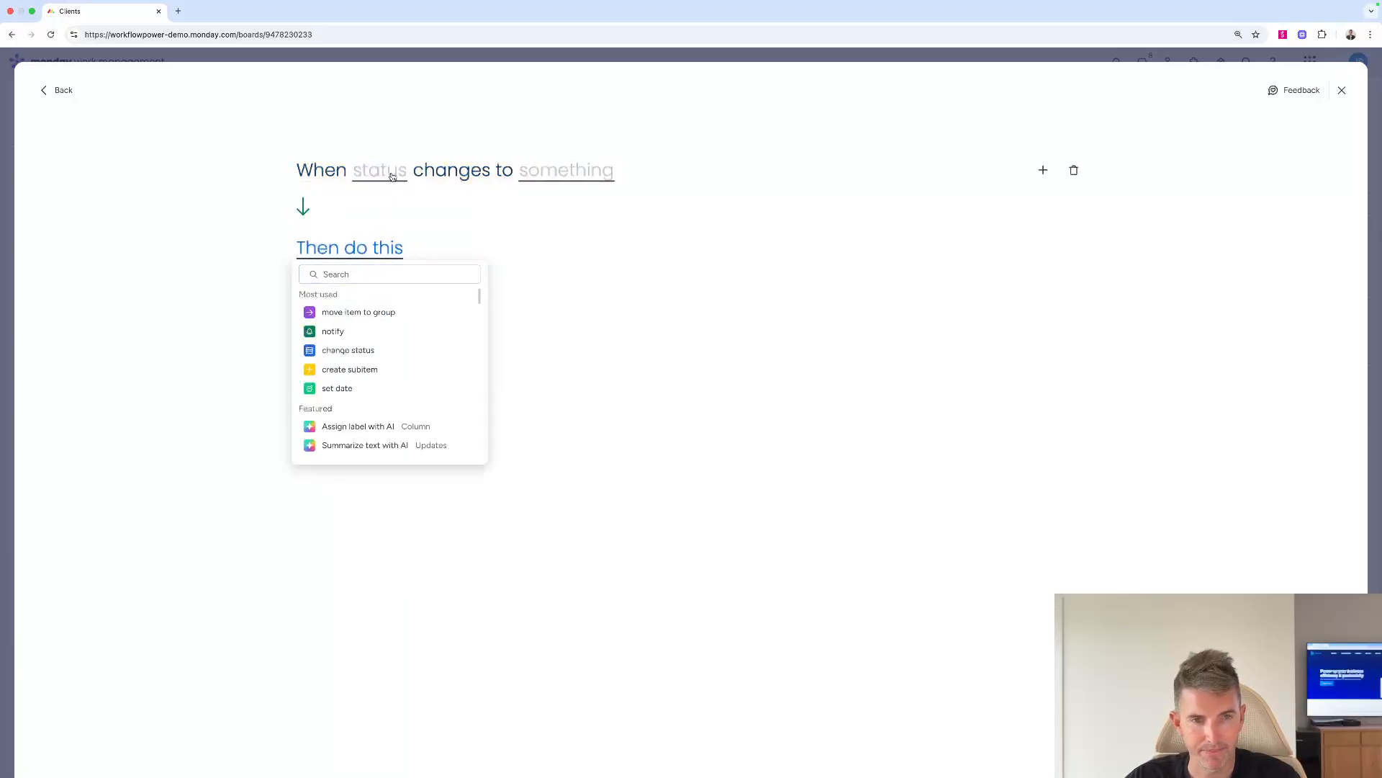
click(392, 176)
click(440, 236)
click(637, 172)
click(659, 216)
Add an action that creates an item in the Coaching Demo workspace's Master Overview board and connects the boards
text(create)
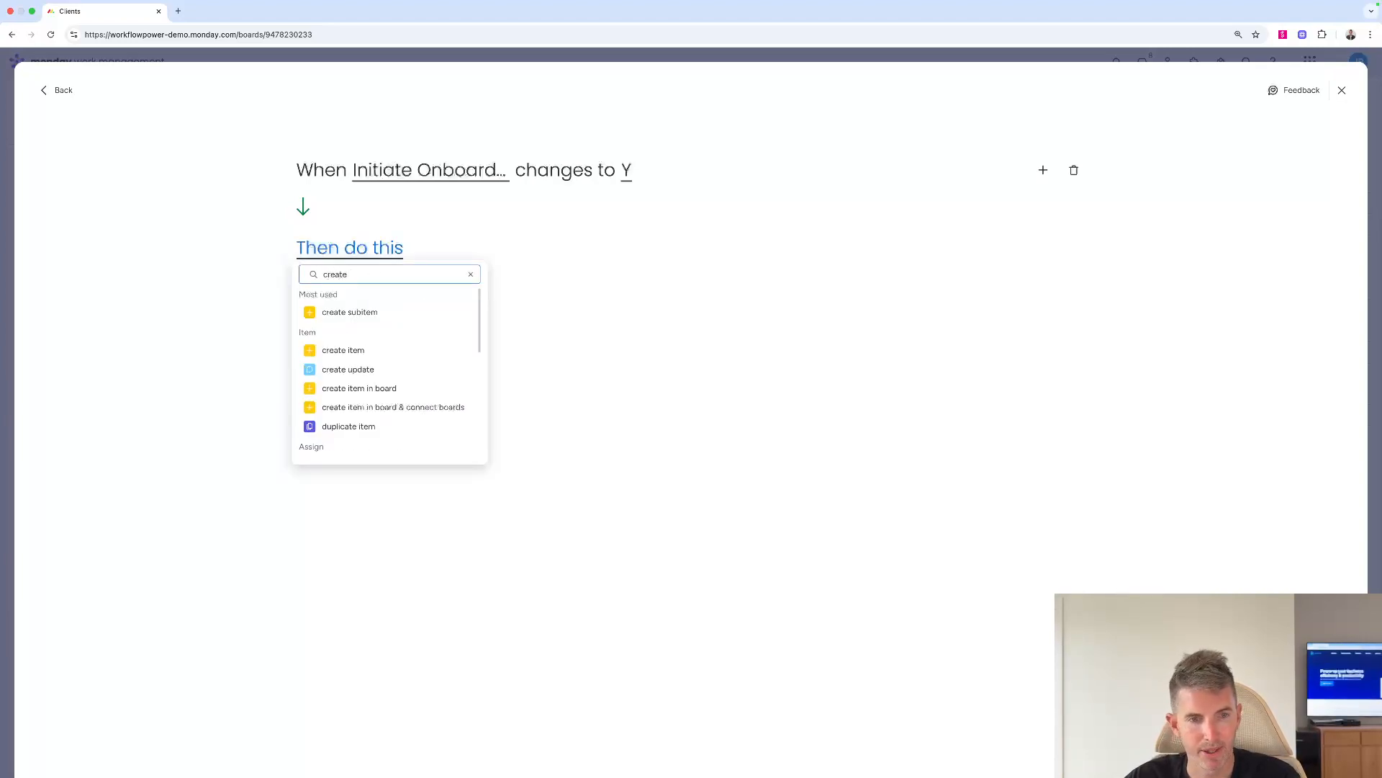
click(432, 407)
click(524, 256)
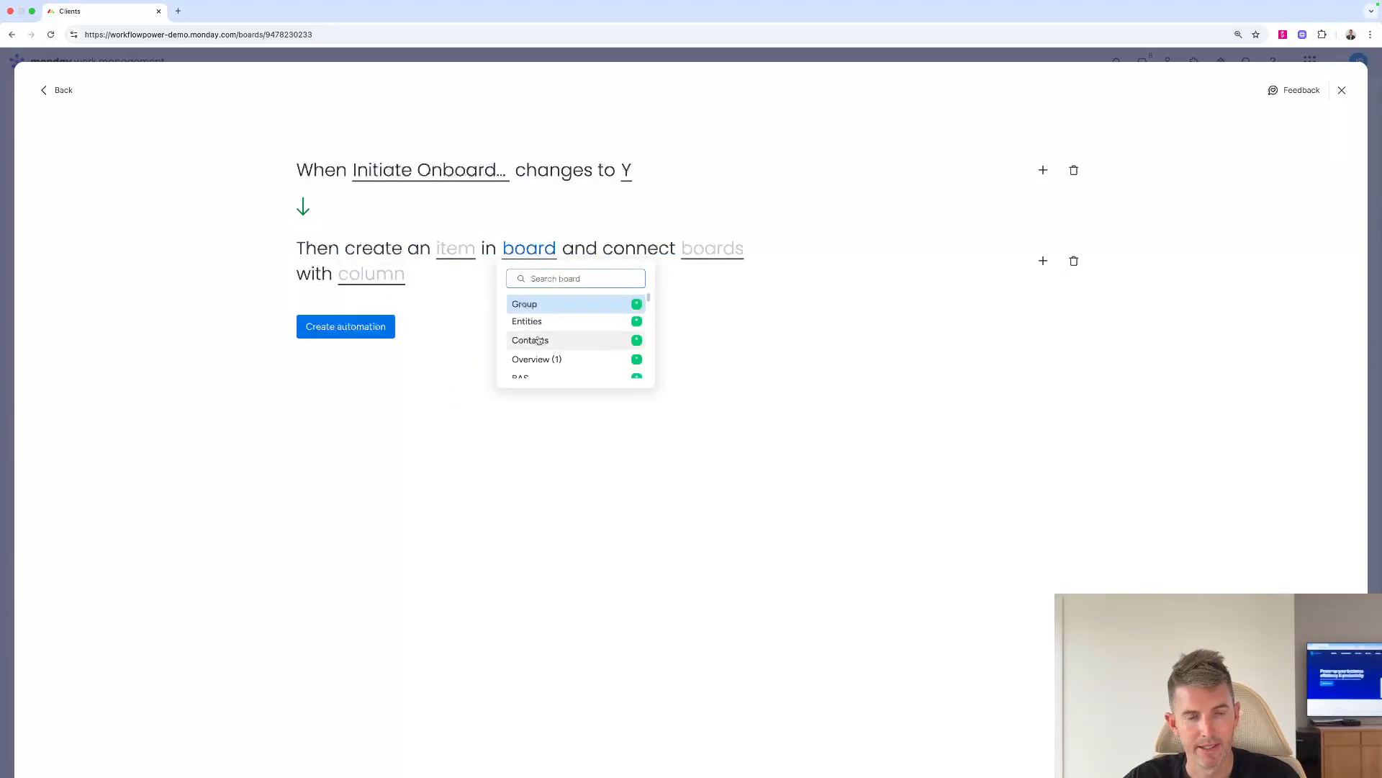
text(master)
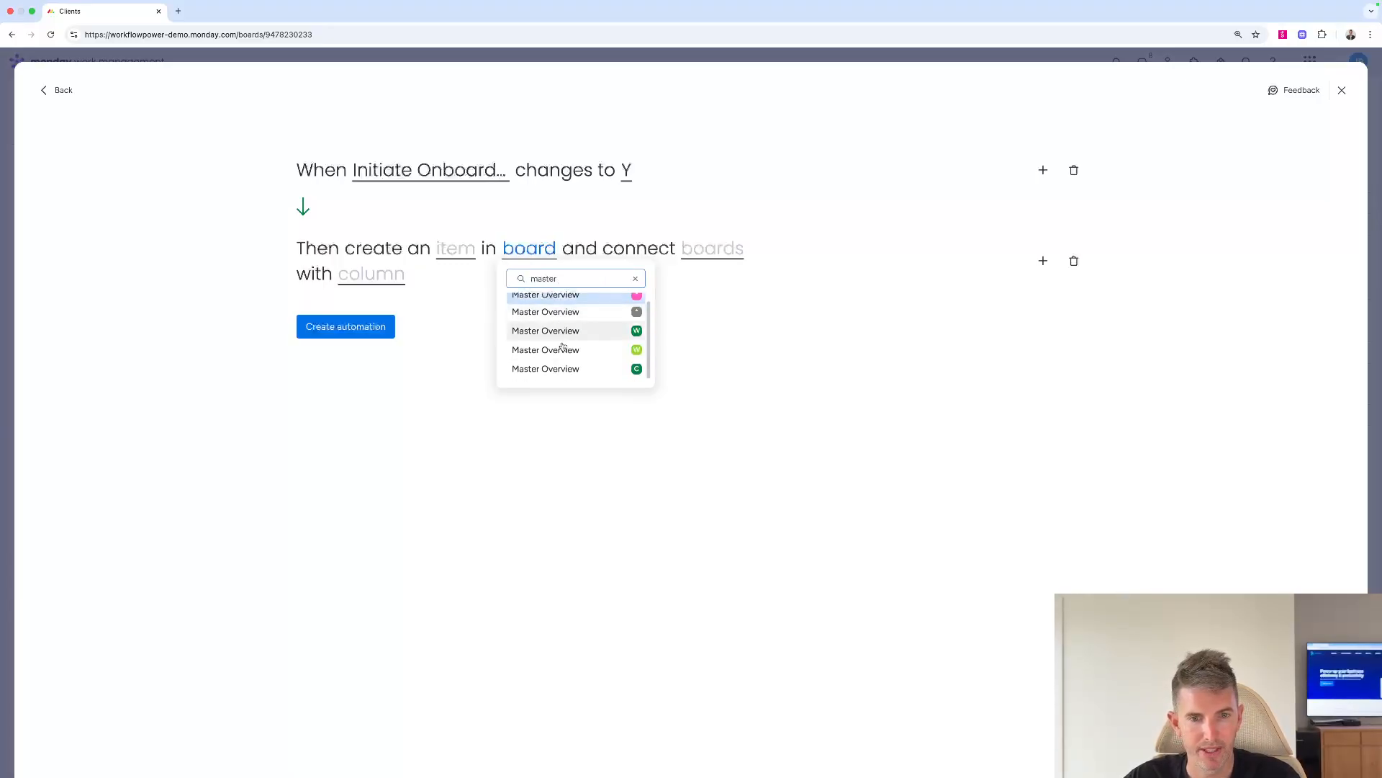
click(561, 368)
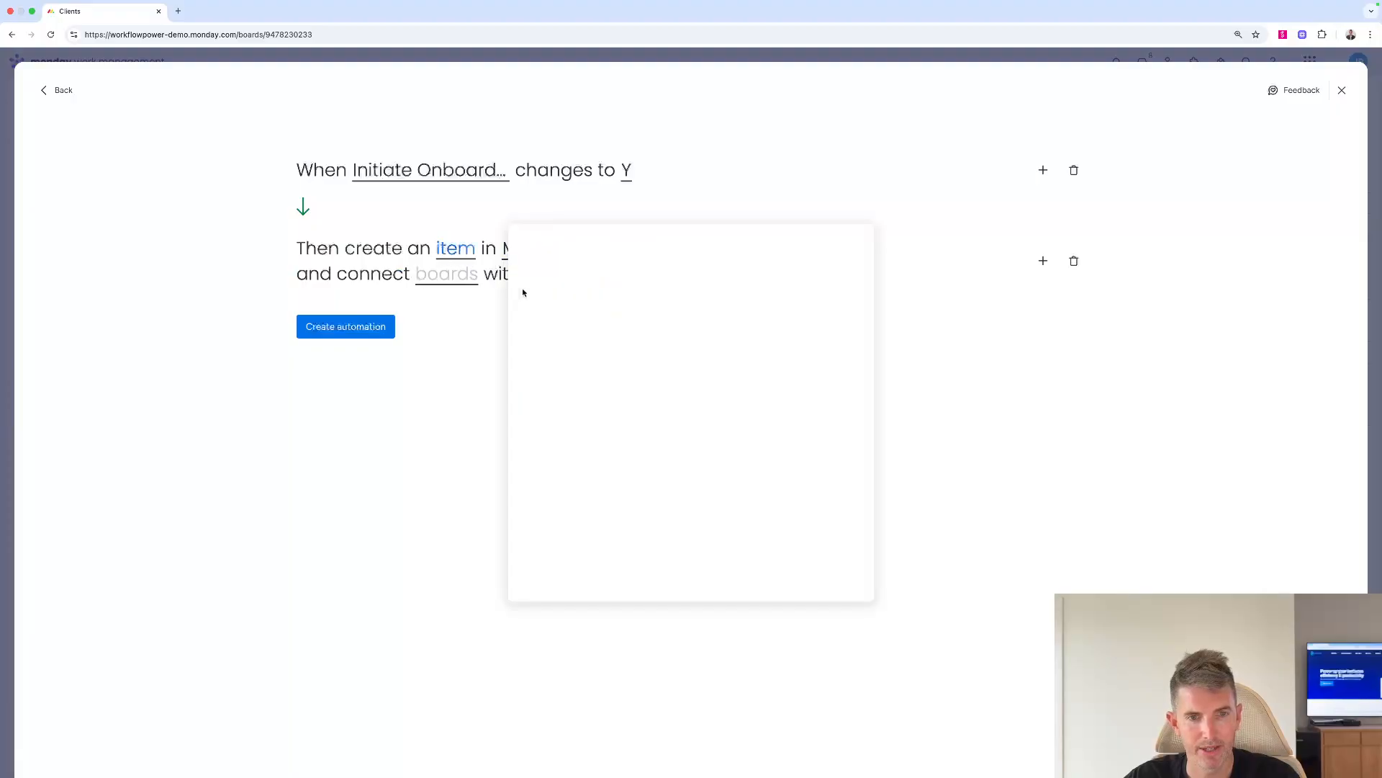
Map the new item's name to the client name, a hyphen and Business Name, and clear the Status mapping
click(683, 308)
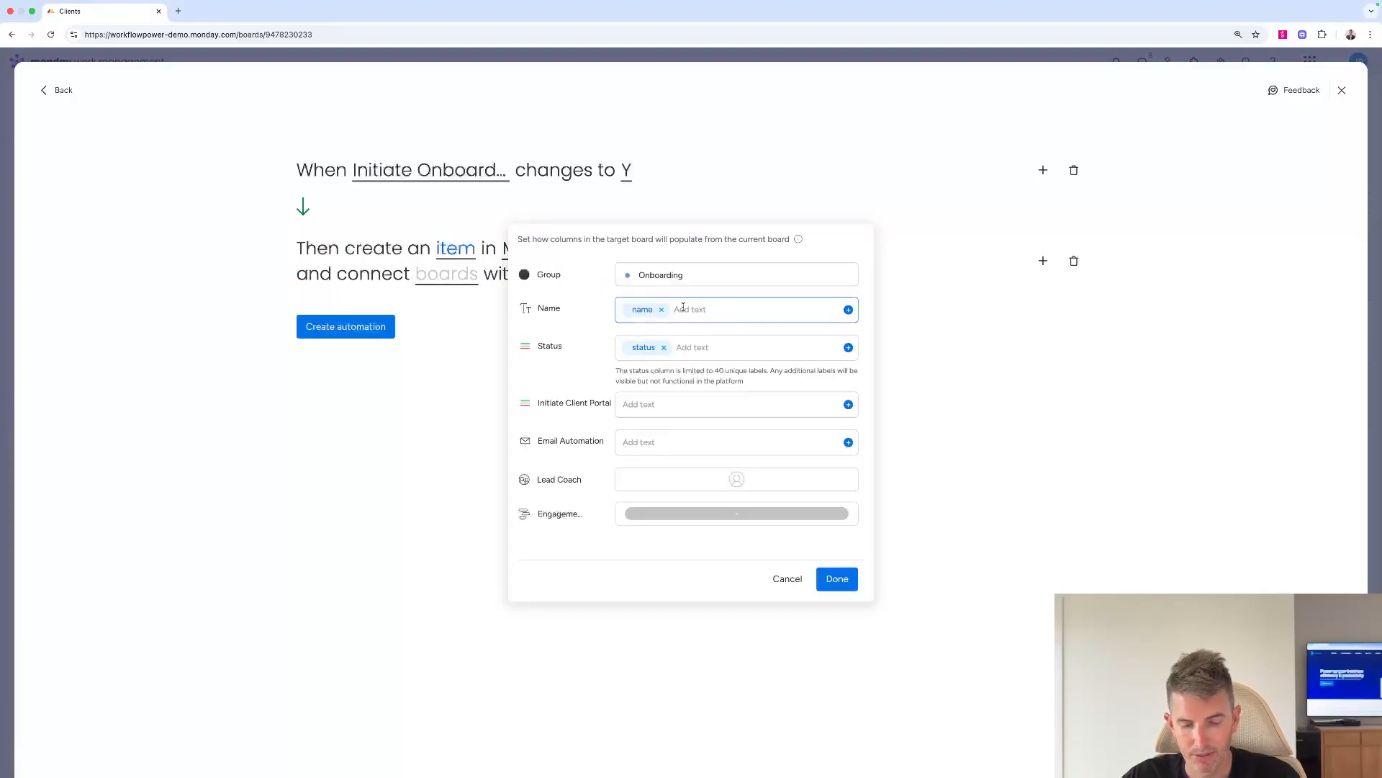
text(-)
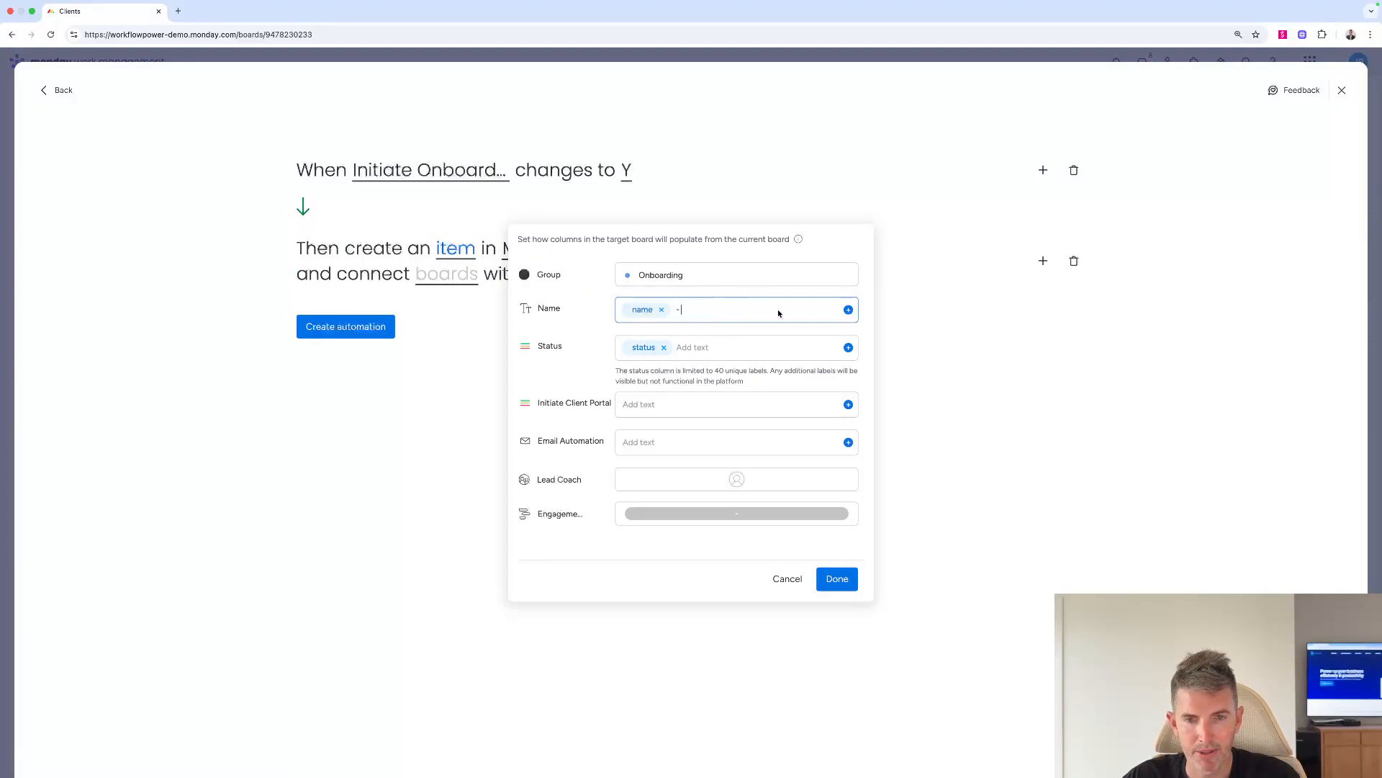
click(848, 309)
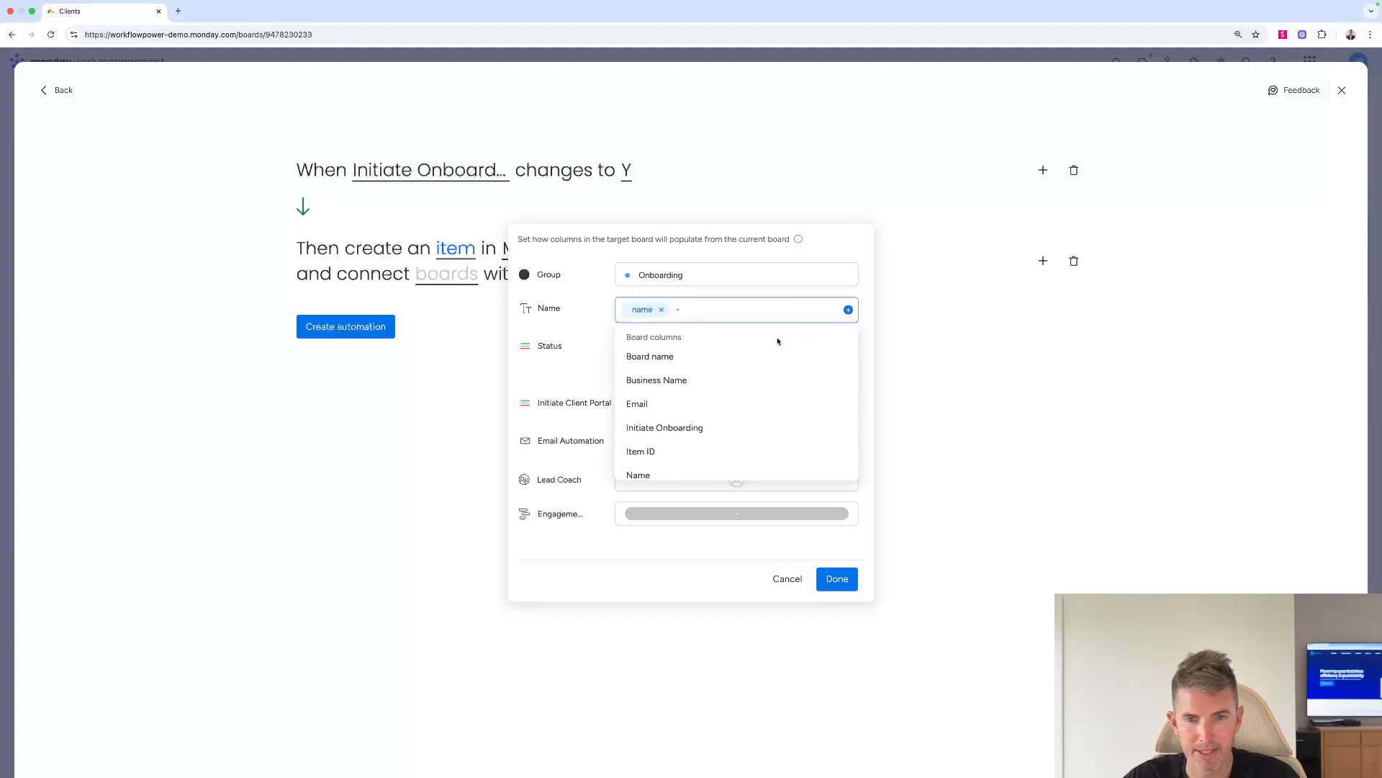
click(686, 376)
click(663, 372)
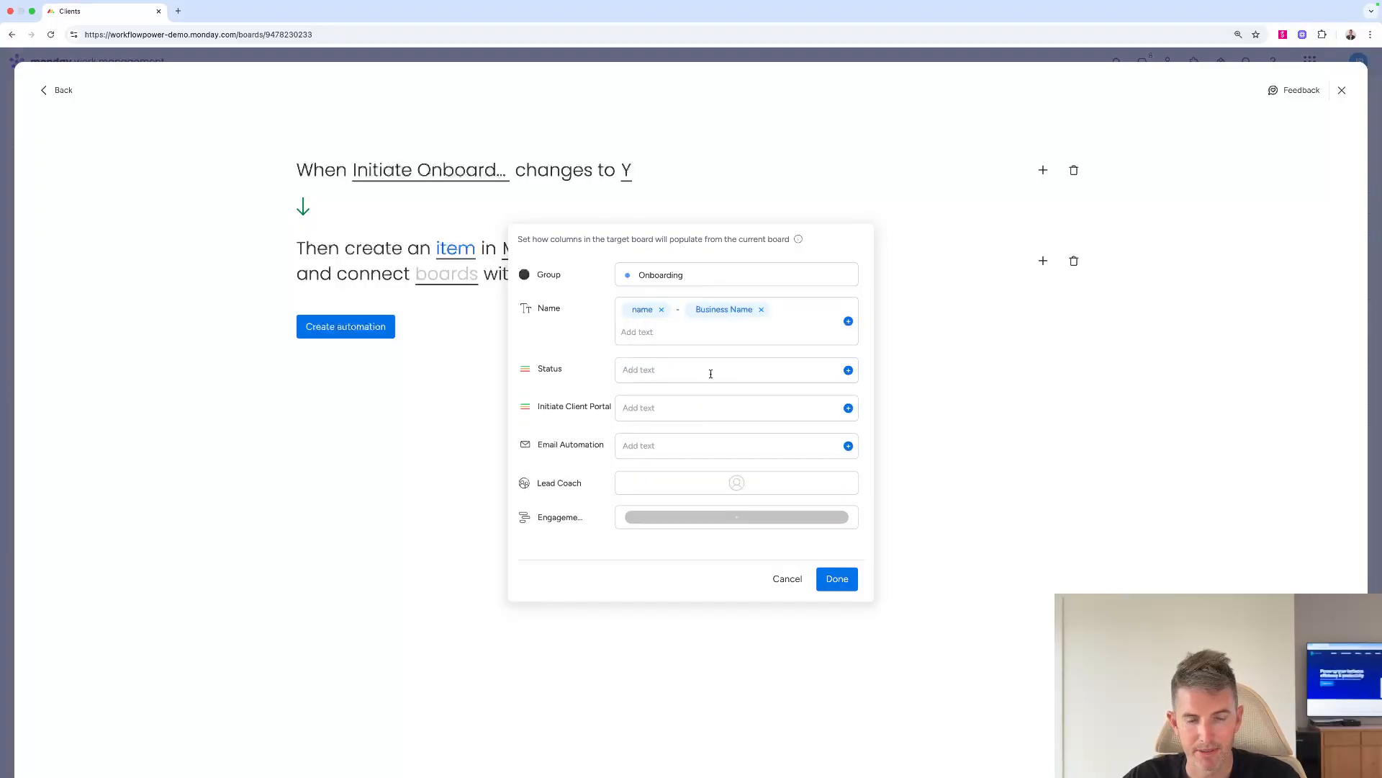
click(837, 578)
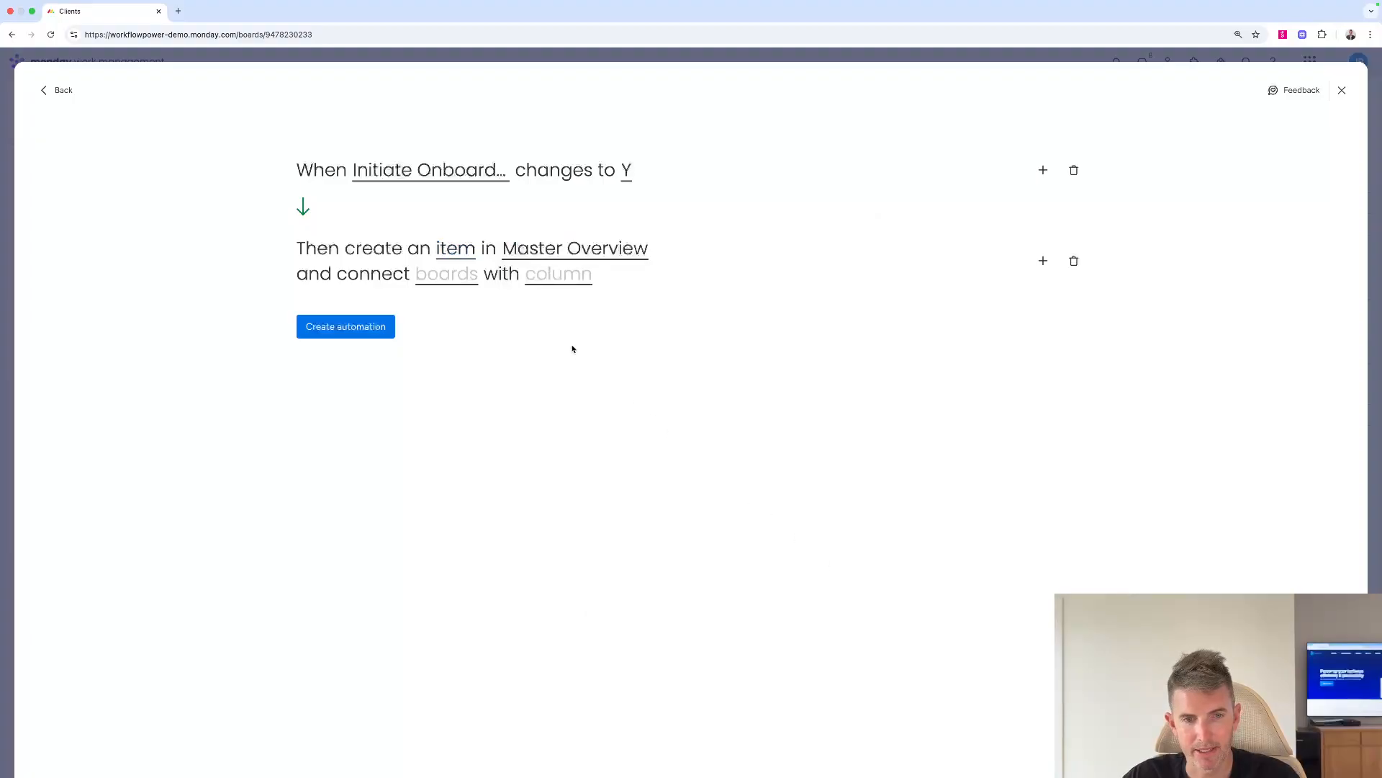
Connect Clients and Master Overview through the Master Overview column, create the automation and return to the board
click(452, 288)
click(458, 372)
click(569, 275)
click(593, 318)
click(369, 326)
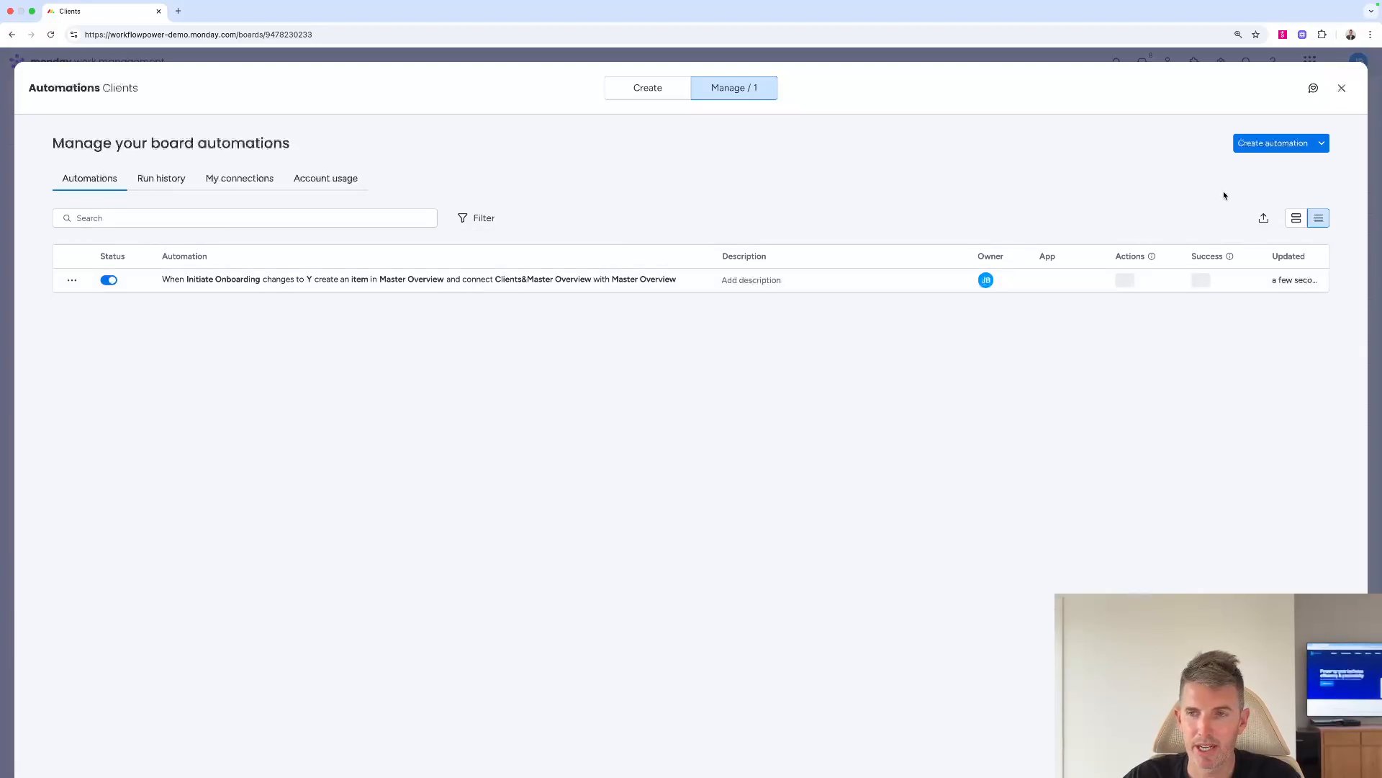
click(1341, 88)
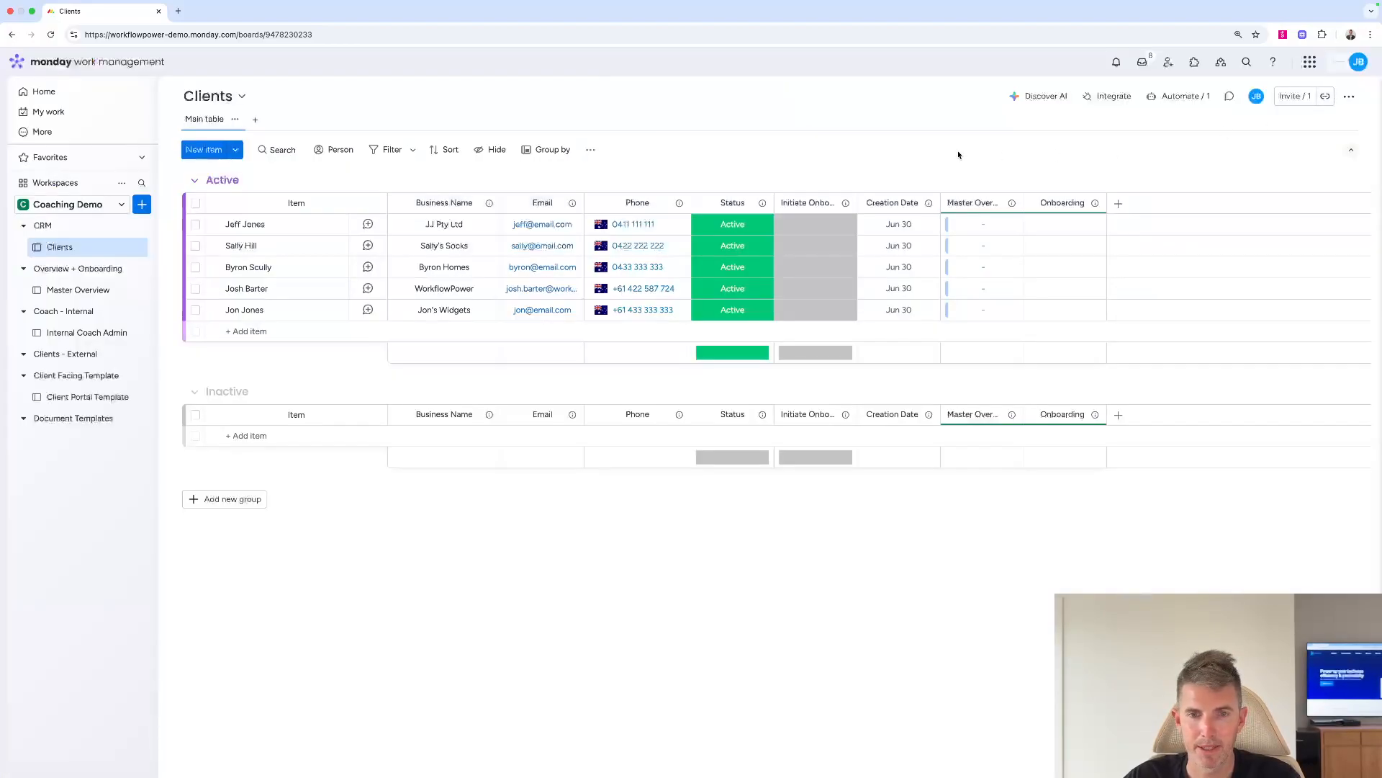
Set Initiate Onboarding to Y for the JJ Pty Ltd client and check its item's subitems in Master Overview
click(812, 228)
click(823, 264)
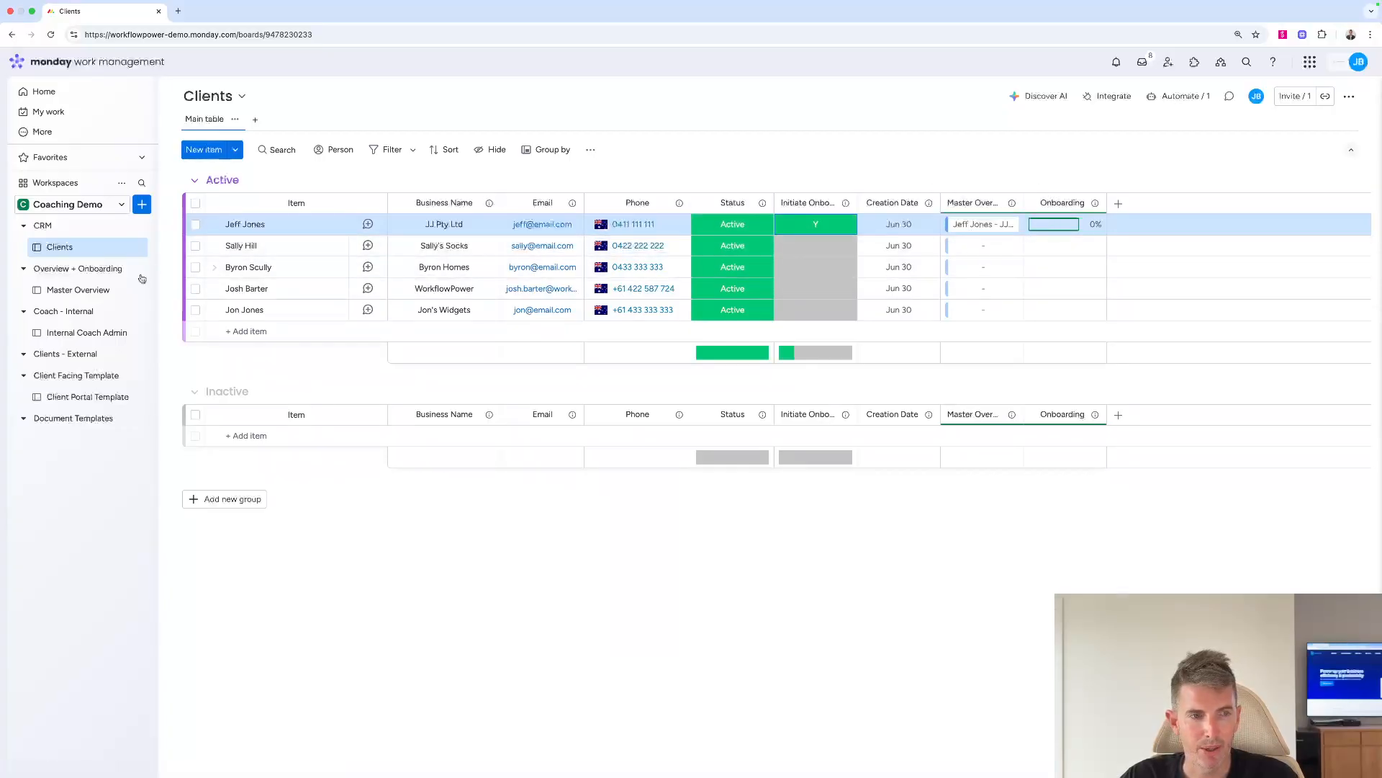
click(89, 290)
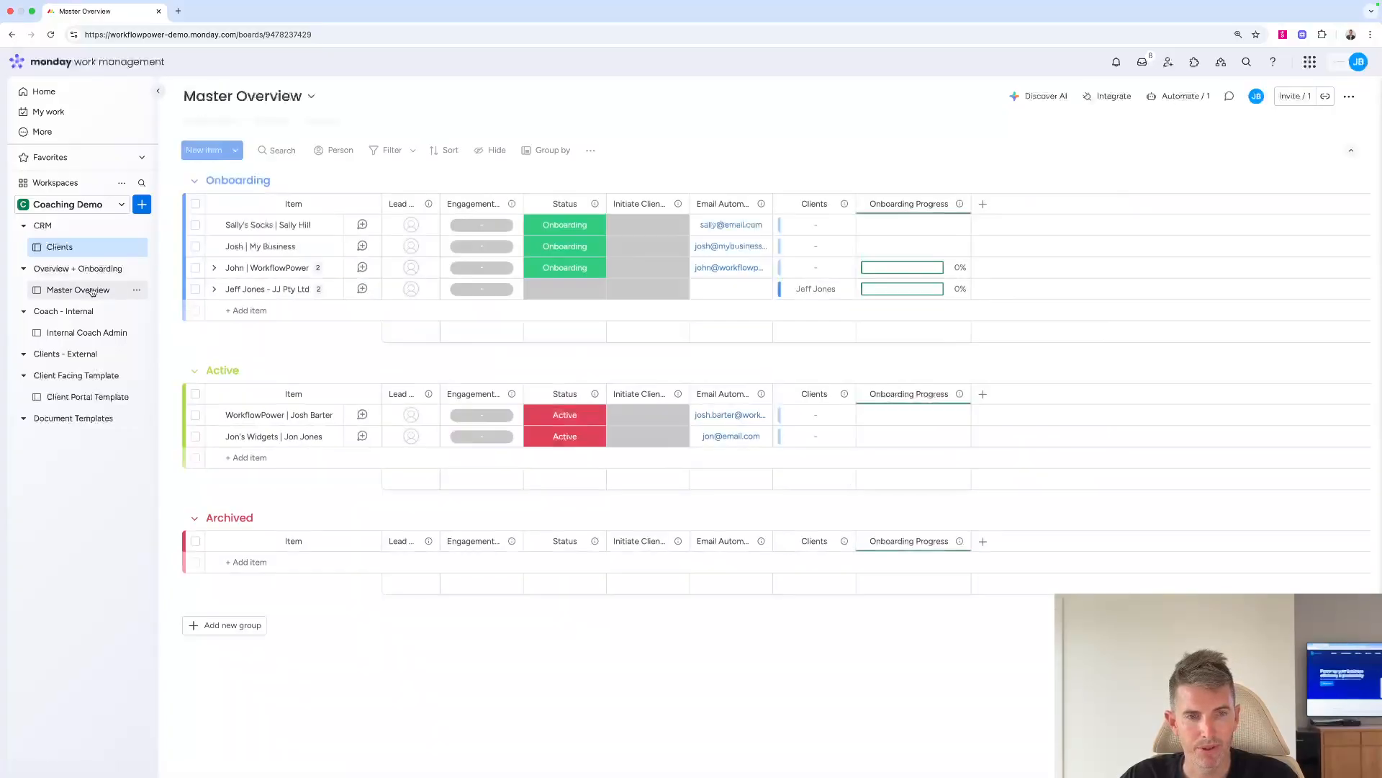
click(213, 288)
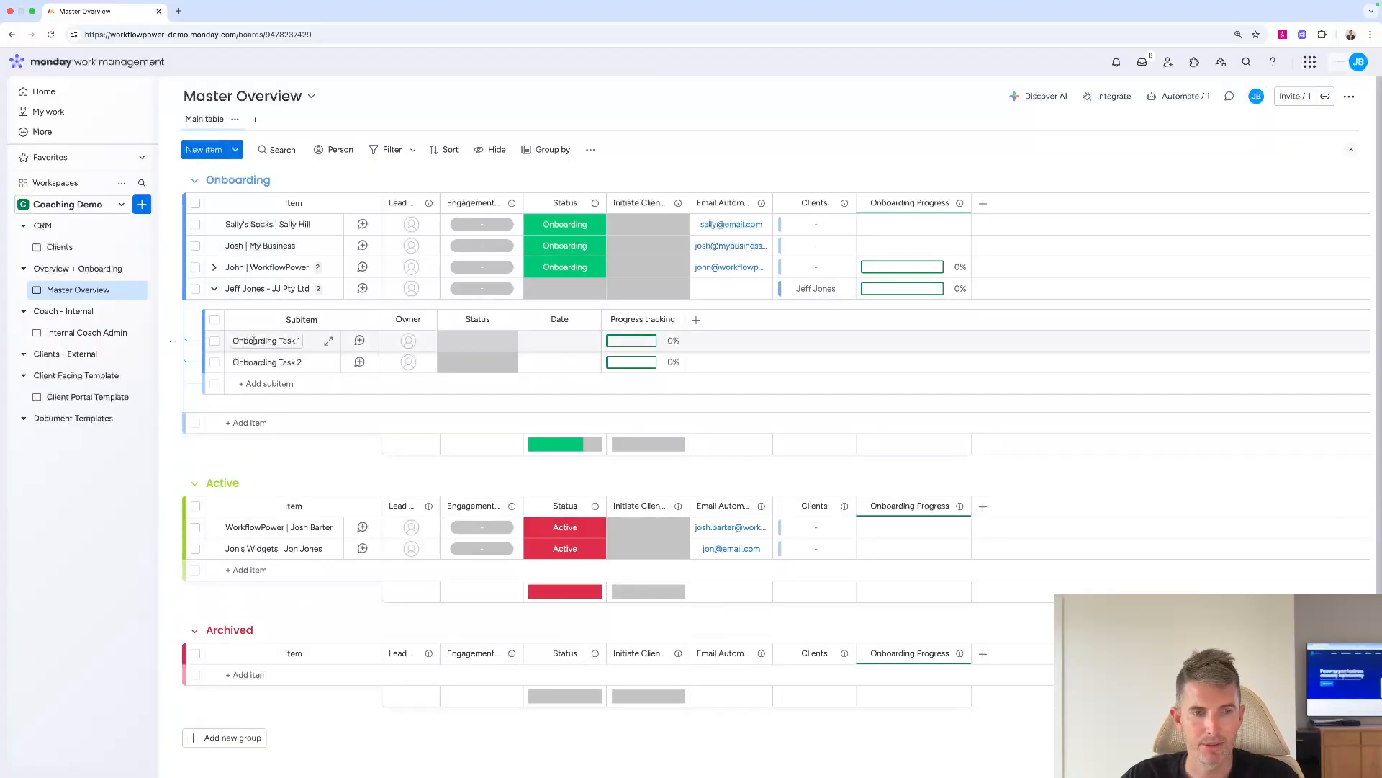
click(214, 289)
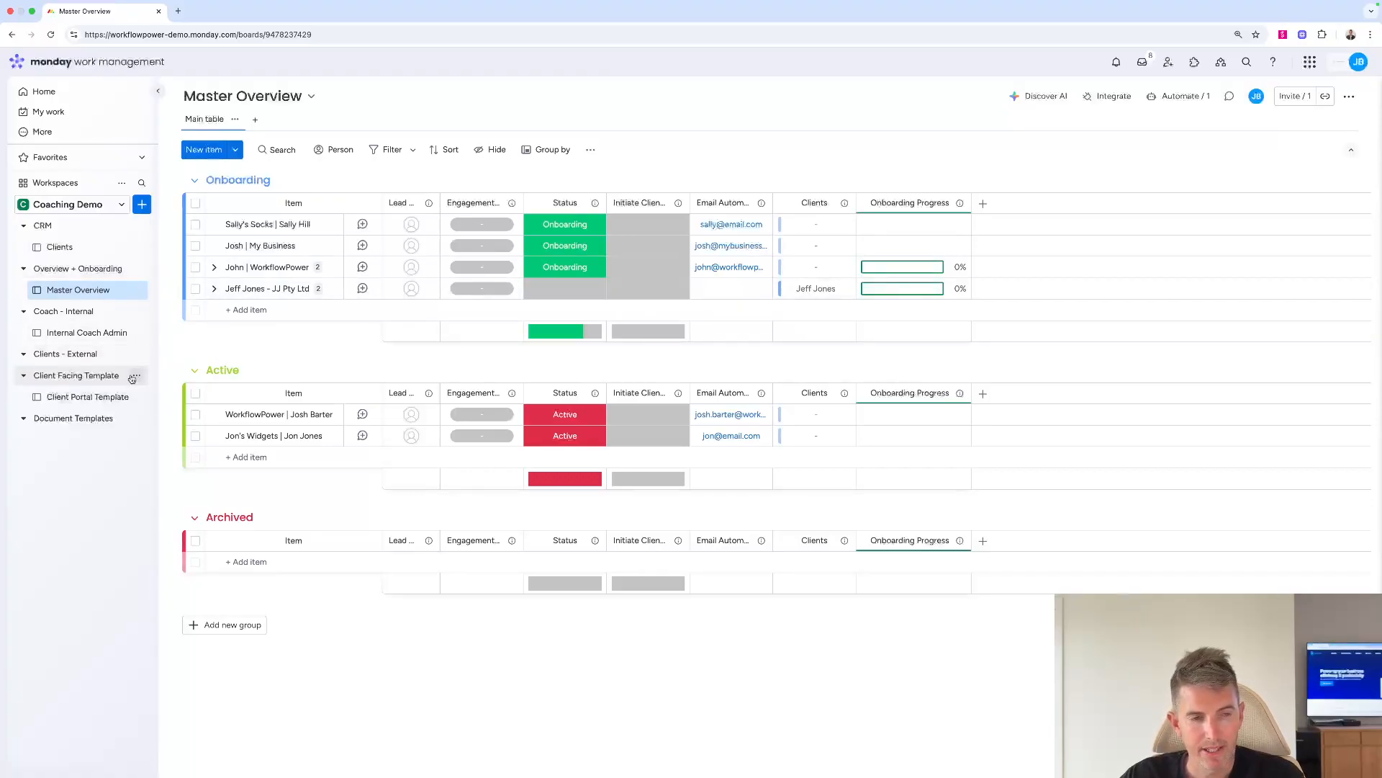
In Client Portal Template, add a Connect boards column linked to Internal Coach Admin, without a mirror, and widen the Item column
click(90, 398)
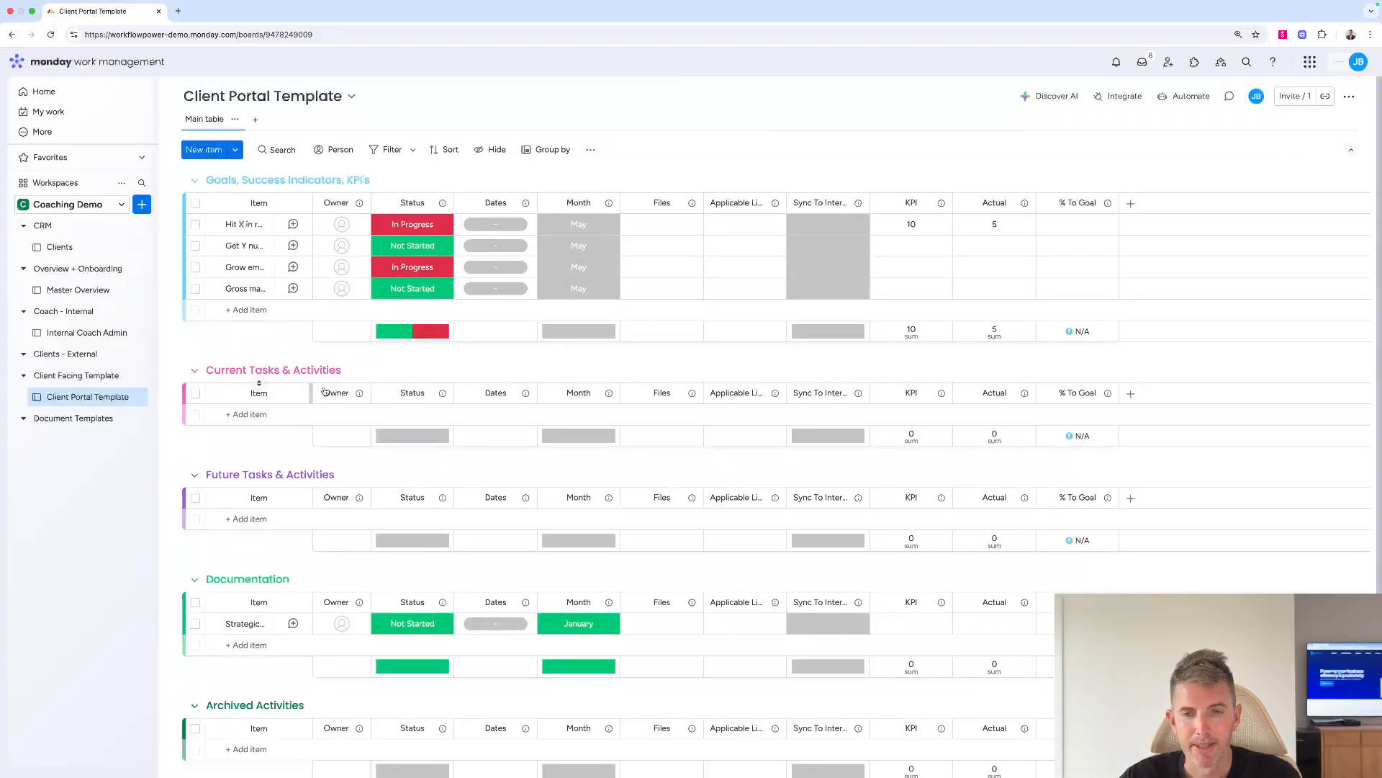
click(1130, 204)
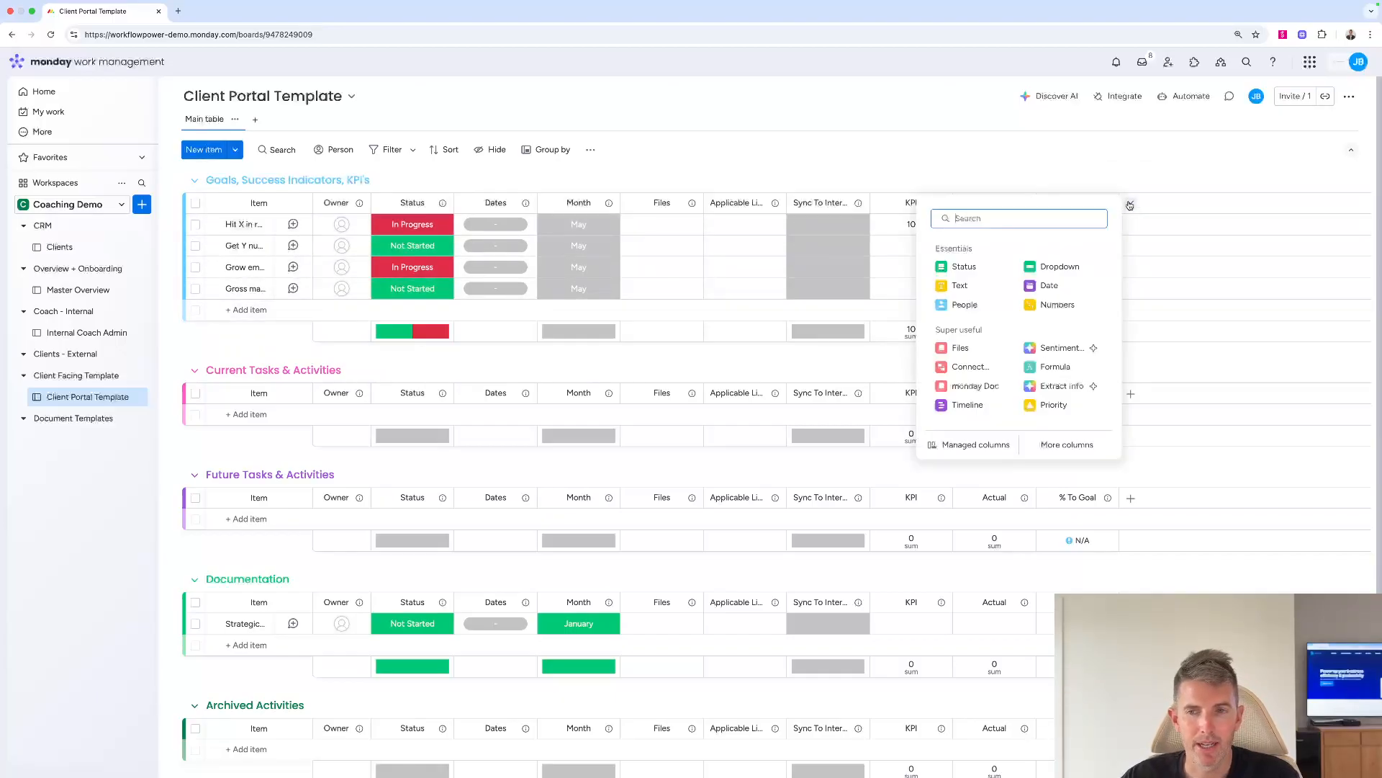
click(965, 365)
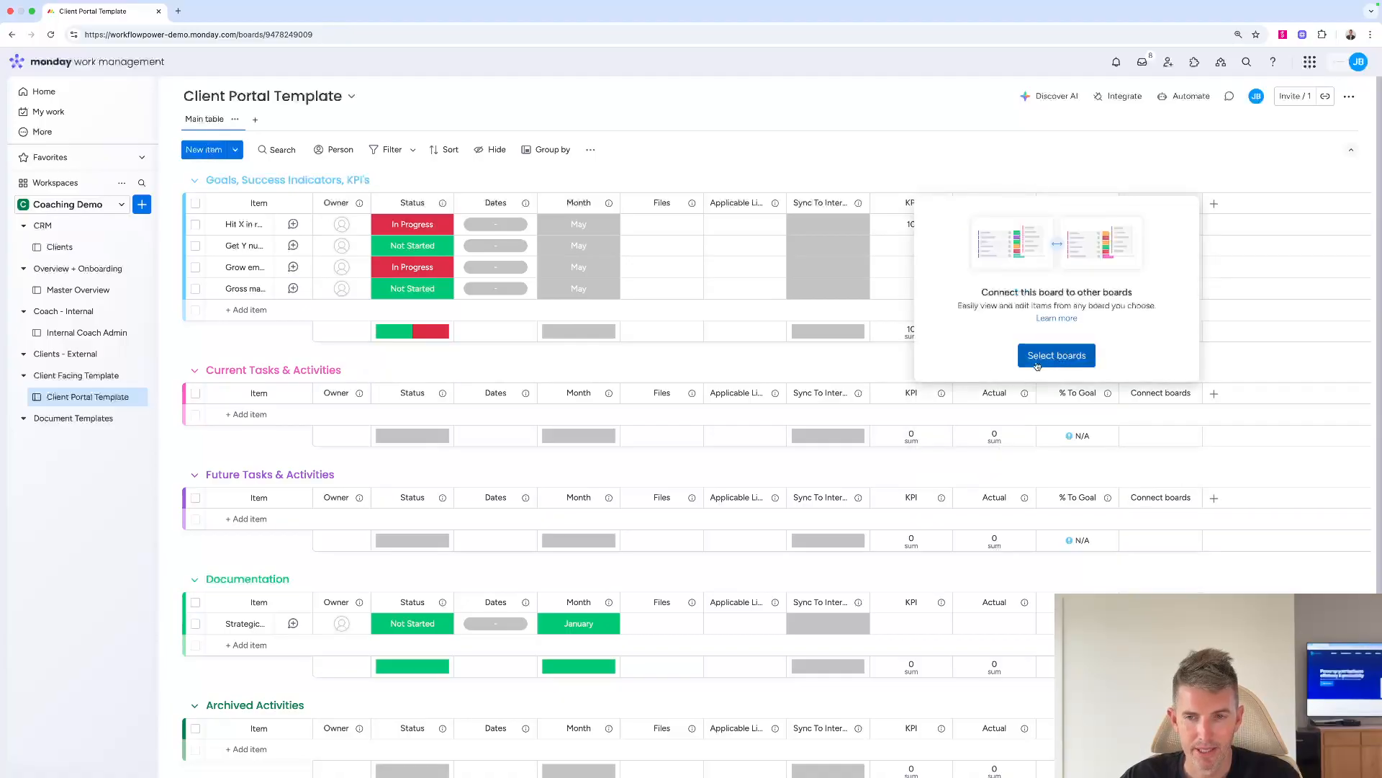
click(1058, 356)
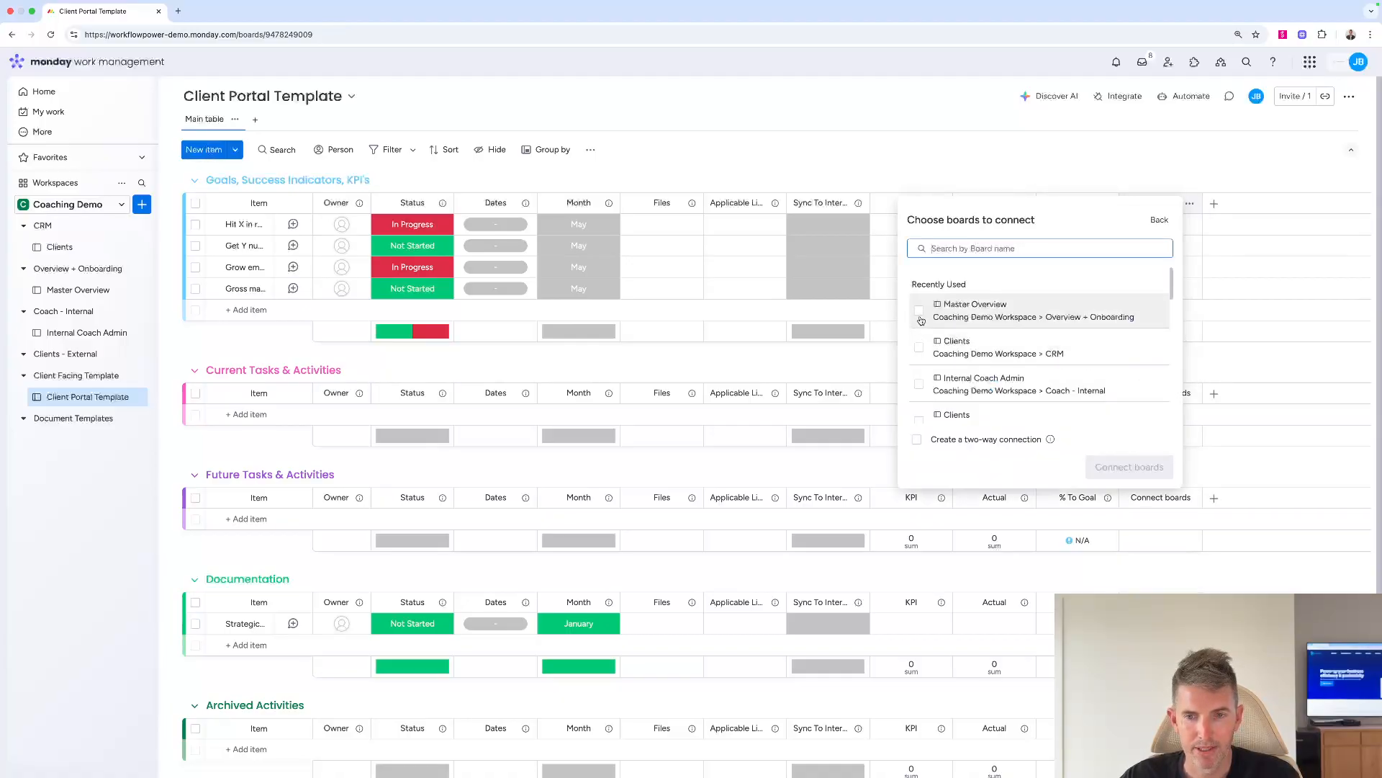
click(921, 384)
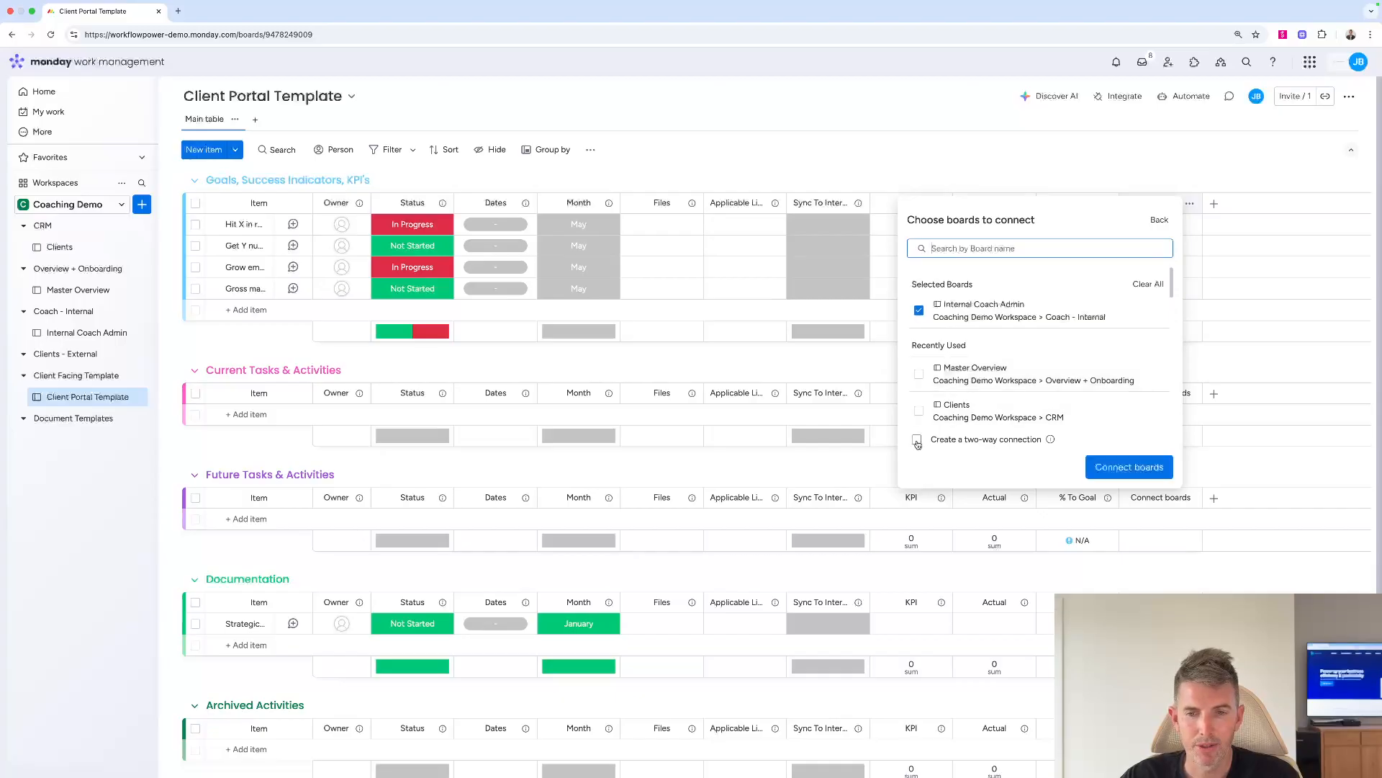
click(1118, 469)
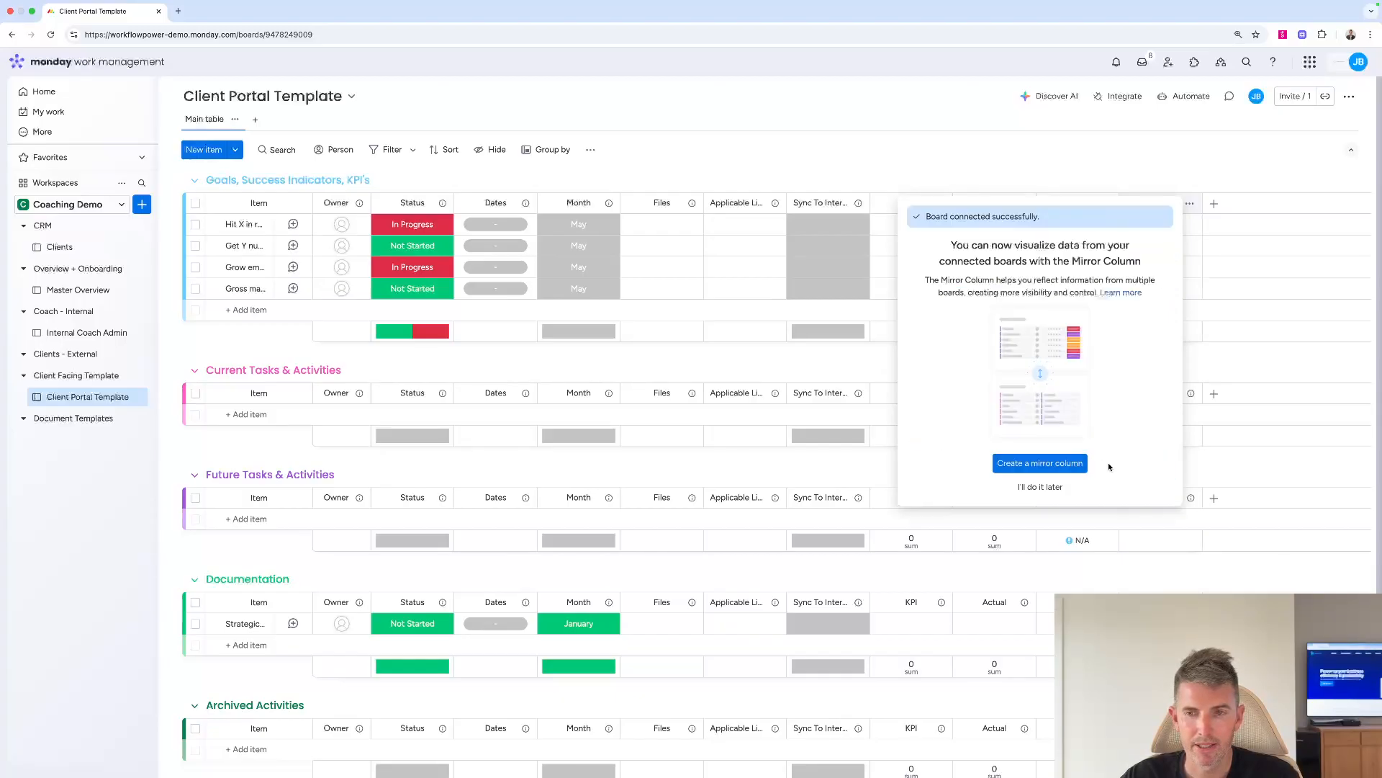
click(1042, 487)
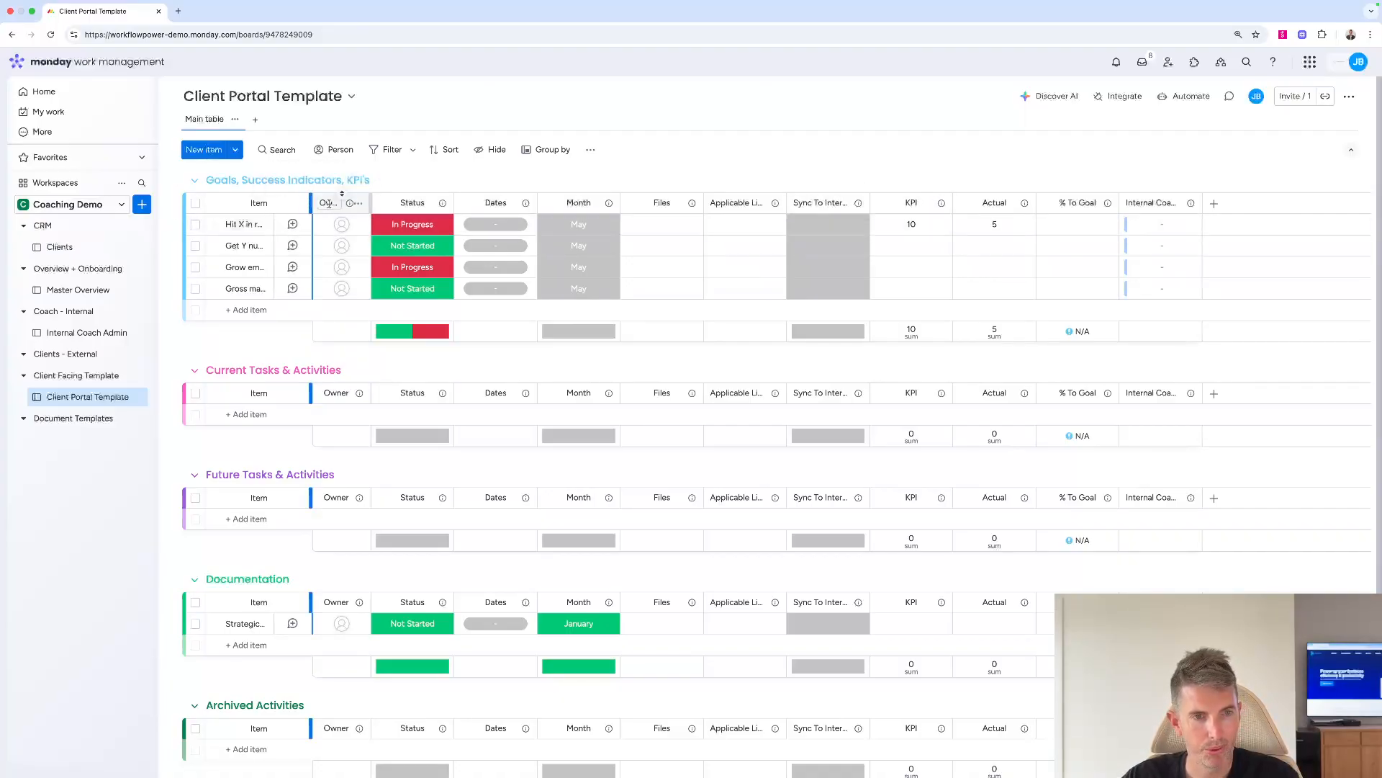
drag(309, 203, 346, 202)
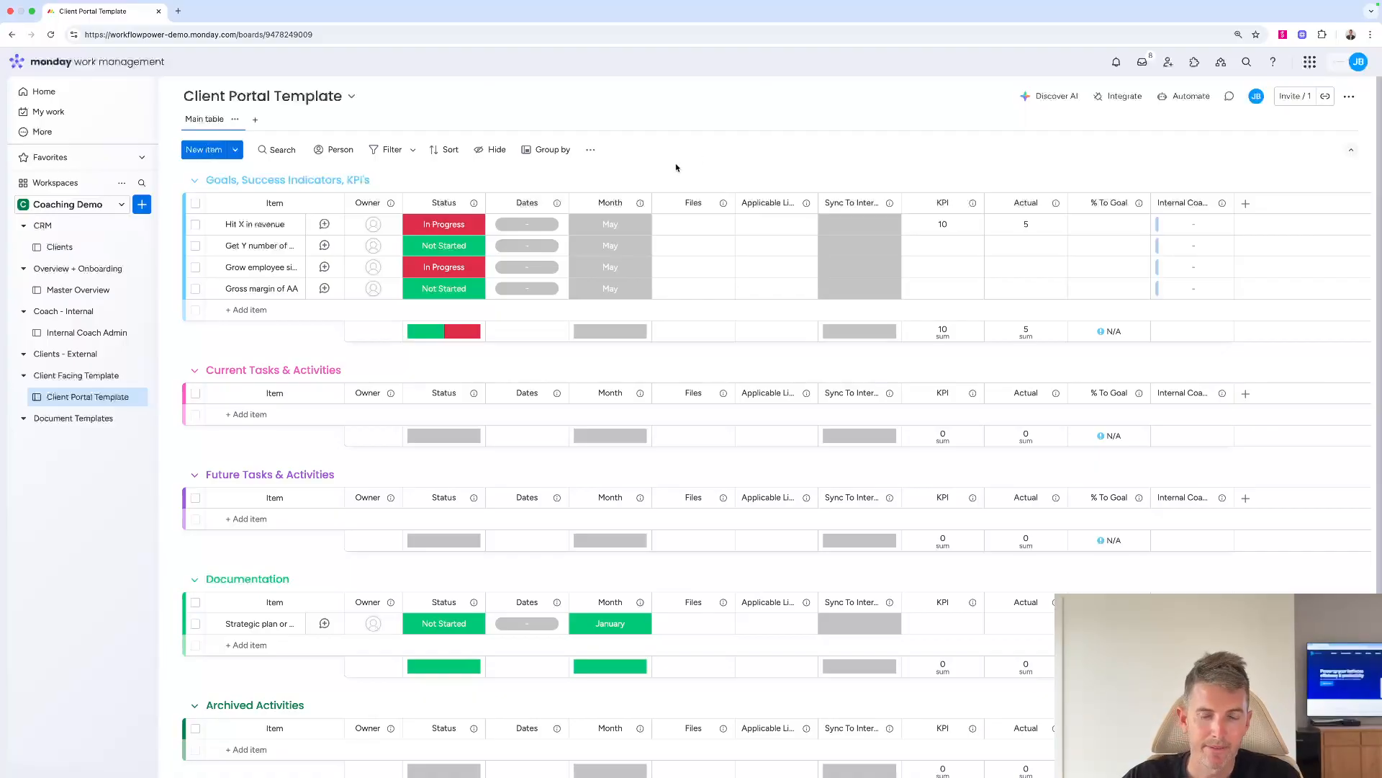
Add a mirror column showing the Status from Internal Coach Admin and rename it "Internal Status"
click(1221, 206)
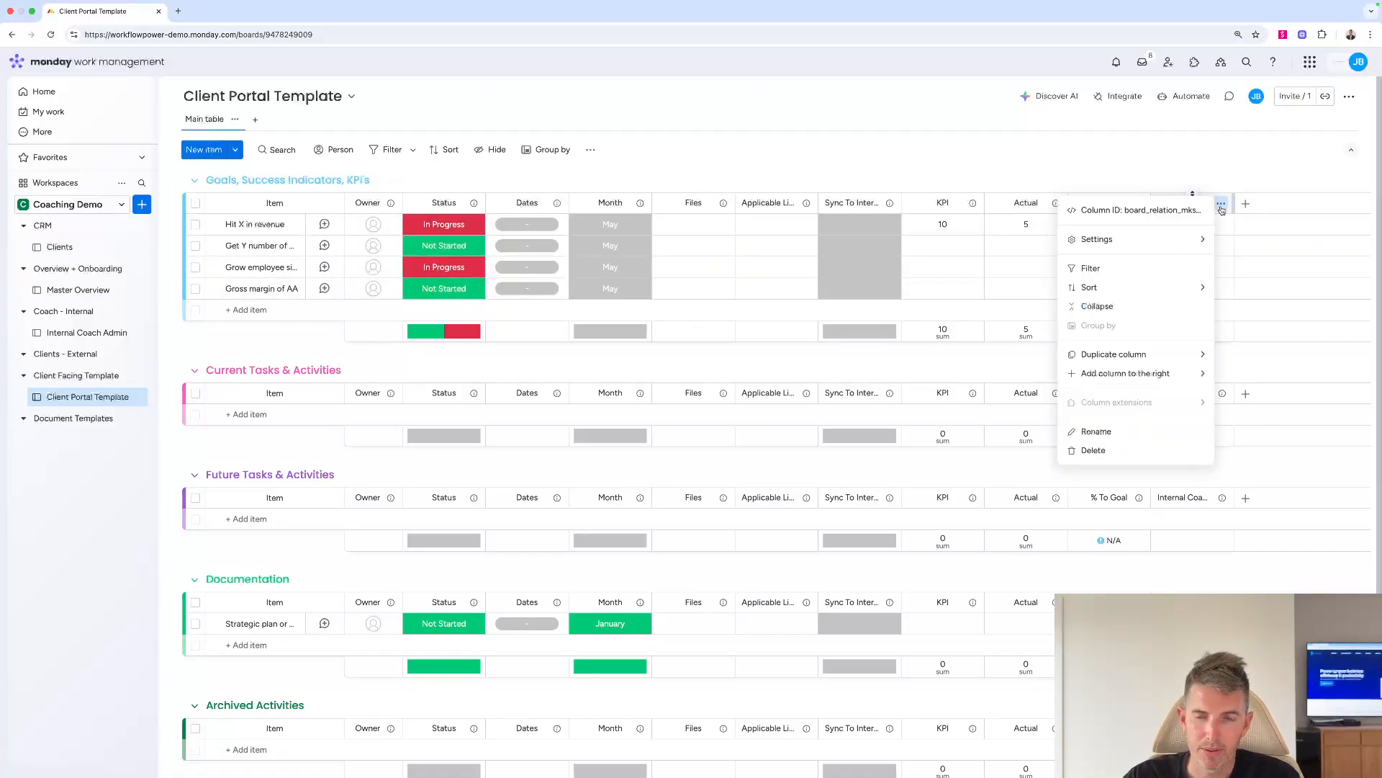
mouse_move(1091, 245)
click(1007, 249)
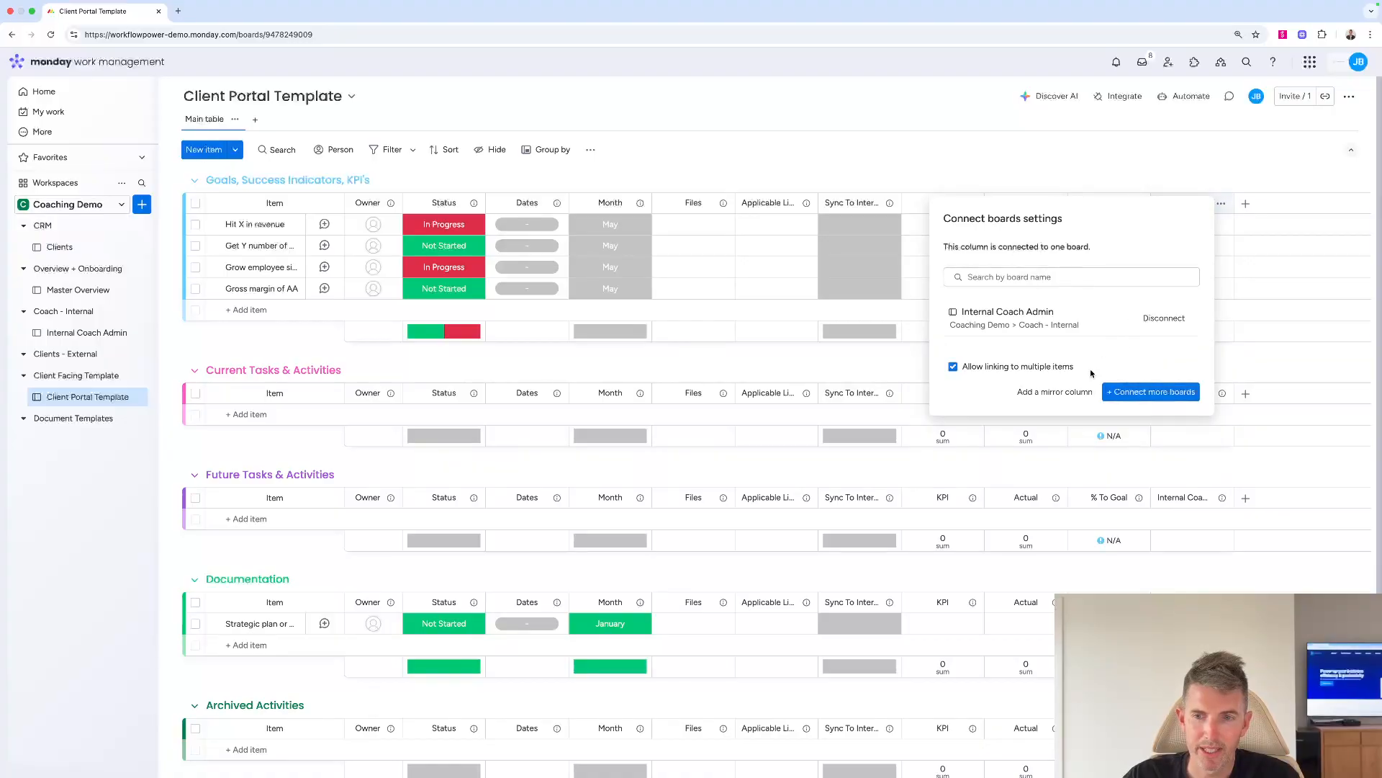
click(1055, 391)
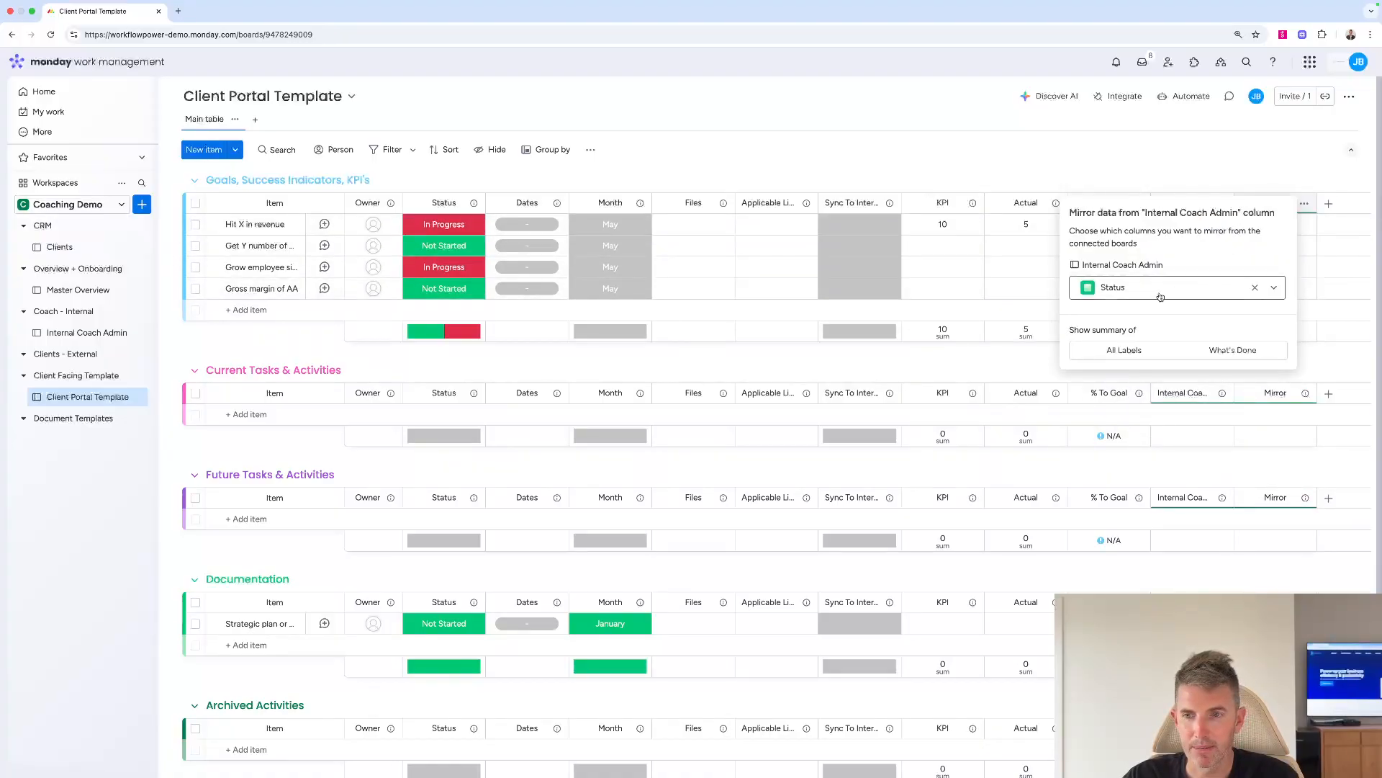
click(1165, 132)
click(1272, 205)
text(Internal Status)
key(Return)
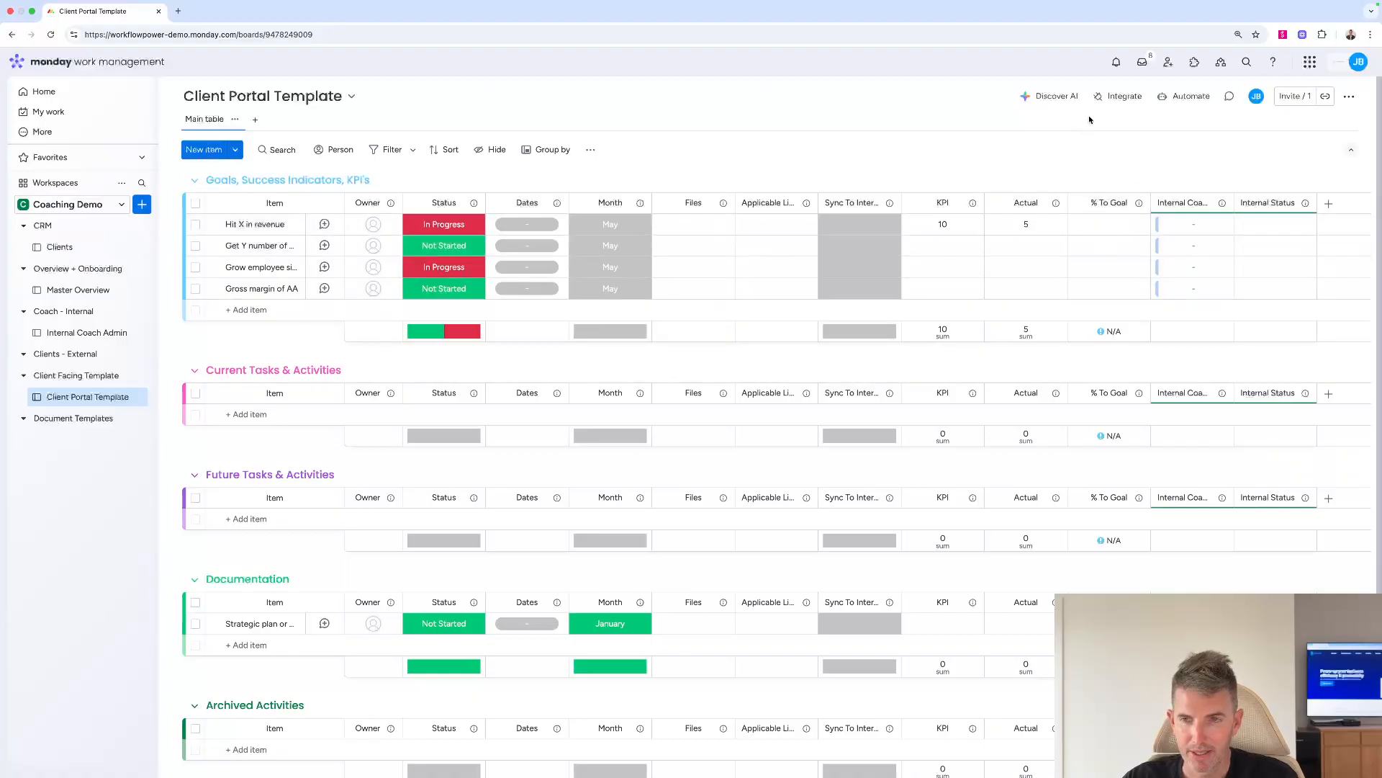
Open the automation templates for the Client Portal Template board and look through the full Explore list
click(1178, 96)
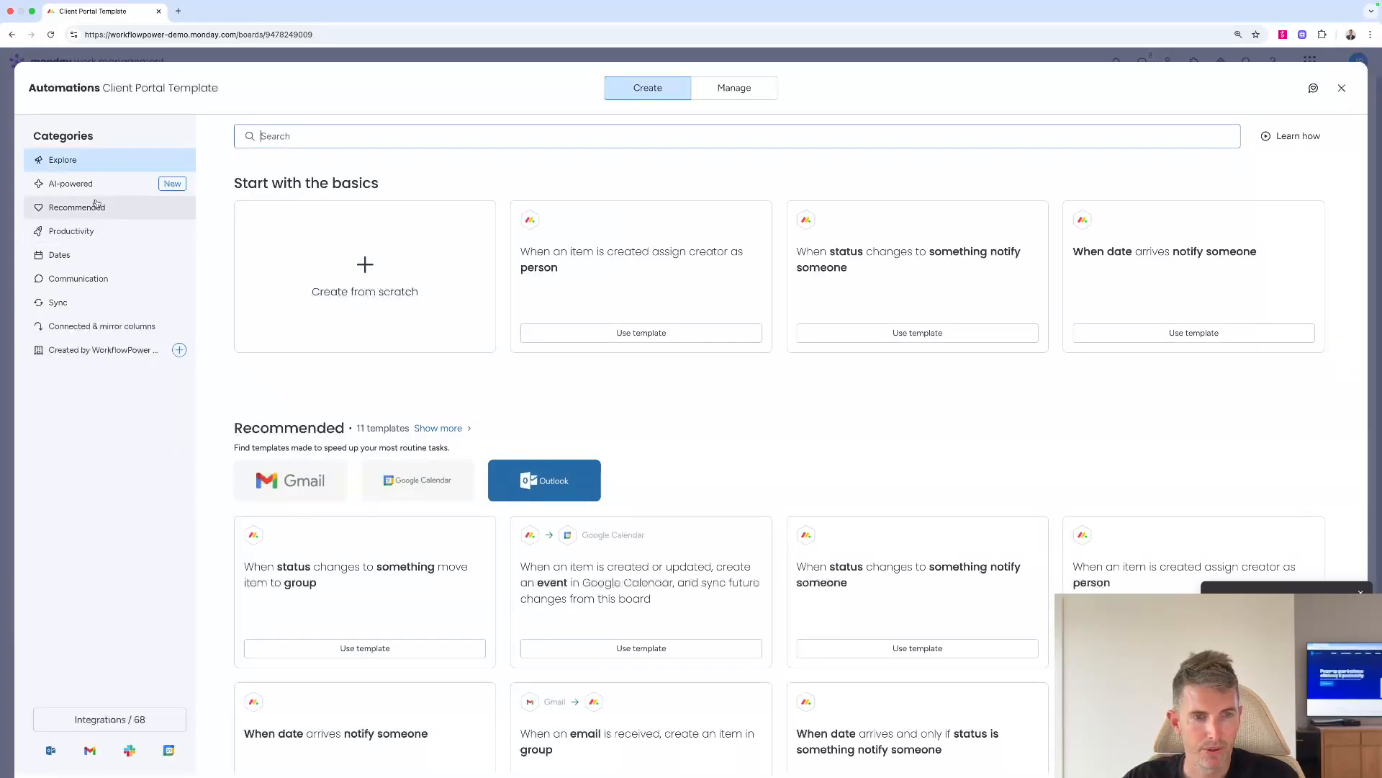
scroll(363, 364, down, 7)
scroll(350, 360, down, 10)
scroll(350, 358, down, 8)
scroll(349, 355, up, 8)
scroll(347, 352, down, 13)
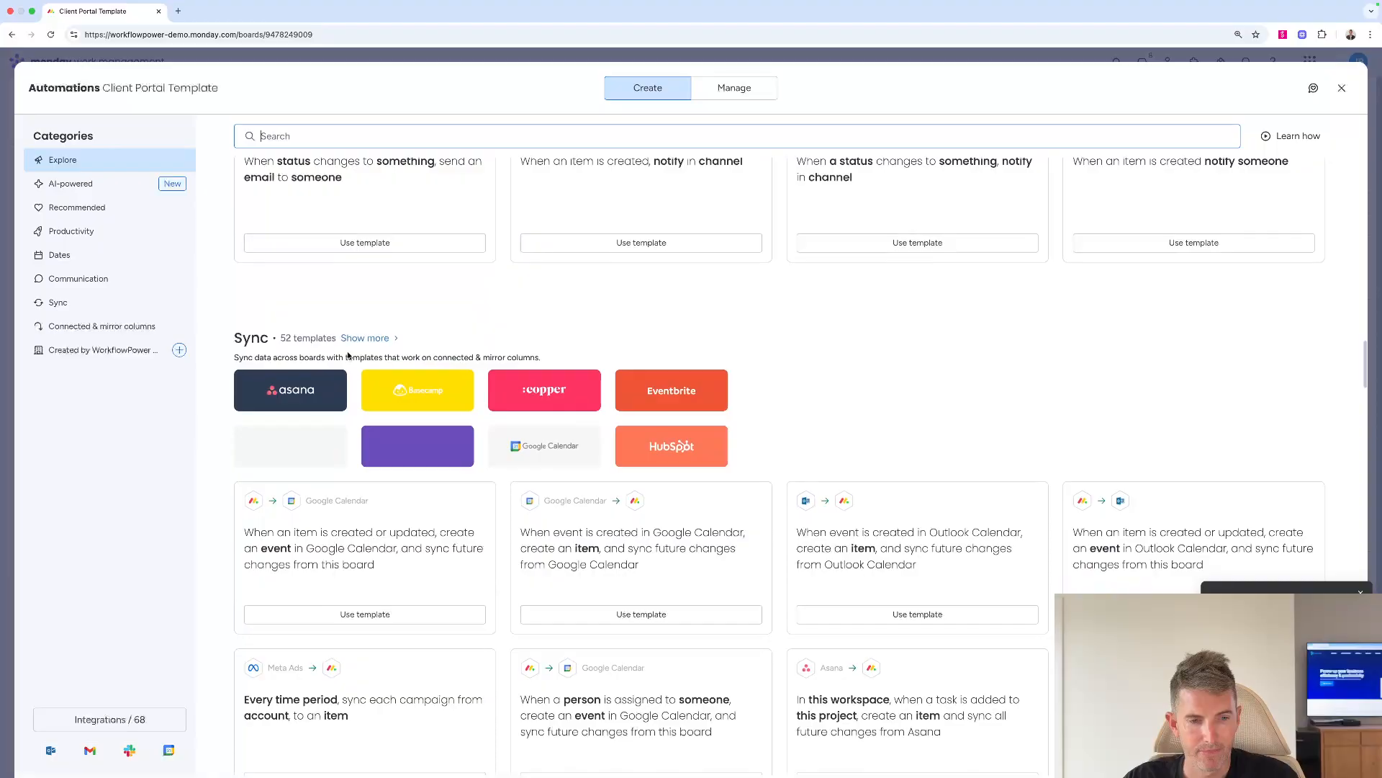
scroll(448, 317, up, 20)
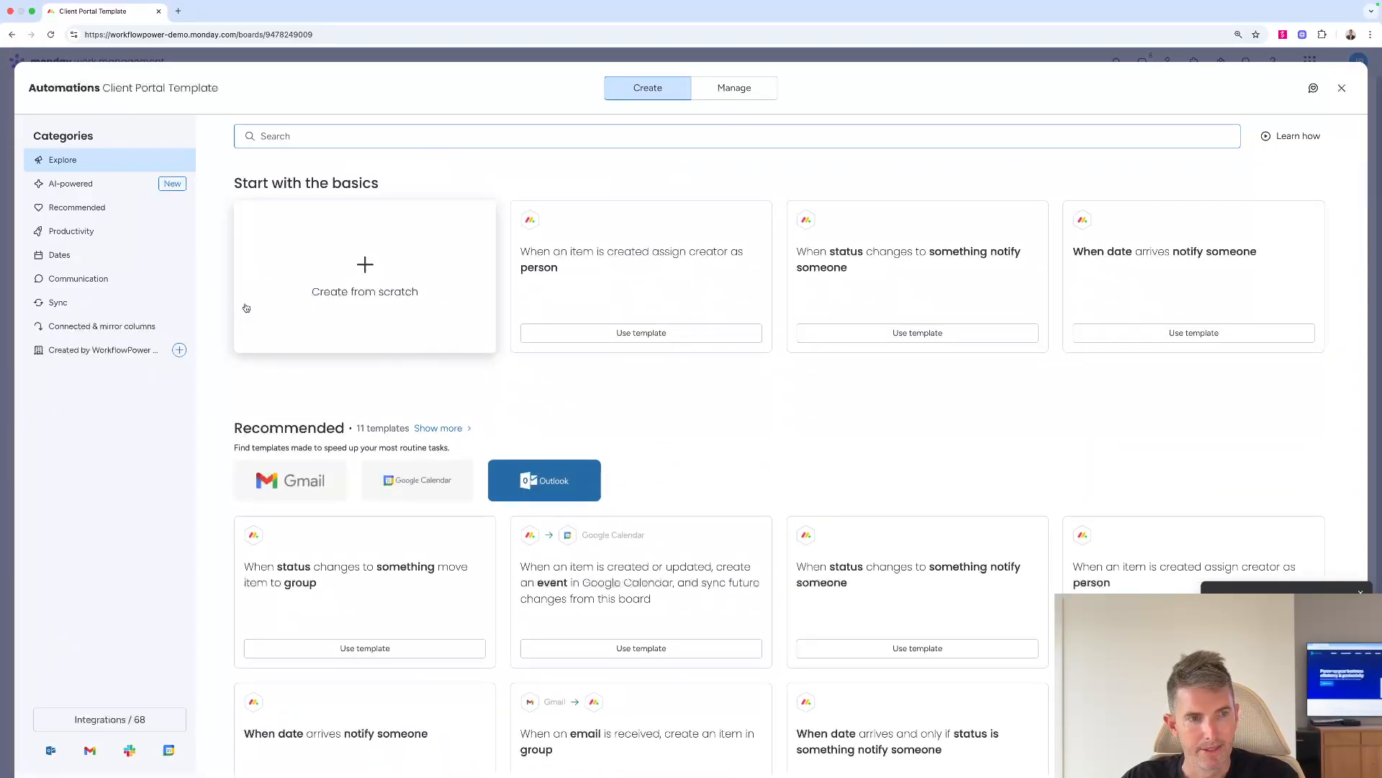
Review the automation templates in the Recommended, Sync and Communication categories for a way to pass on a status change
click(77, 207)
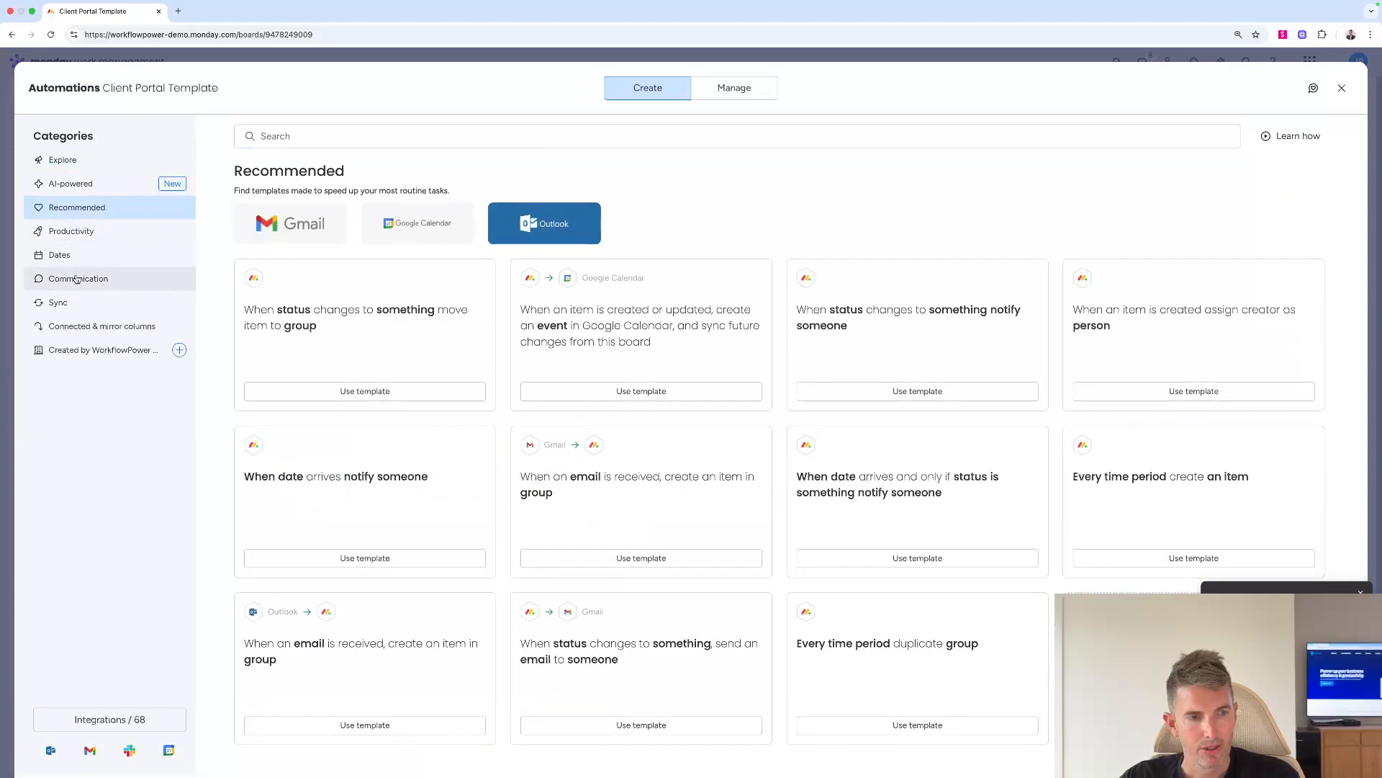
click(71, 300)
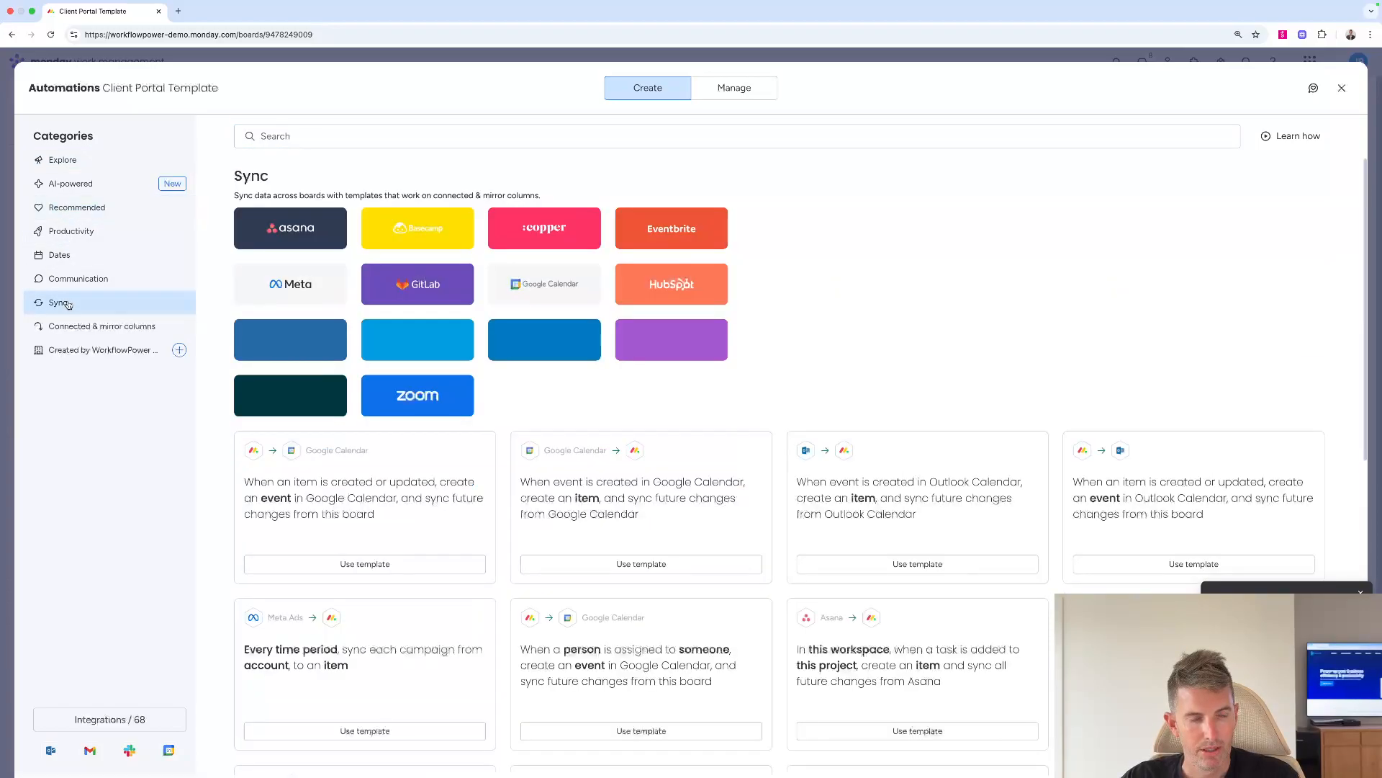
click(70, 278)
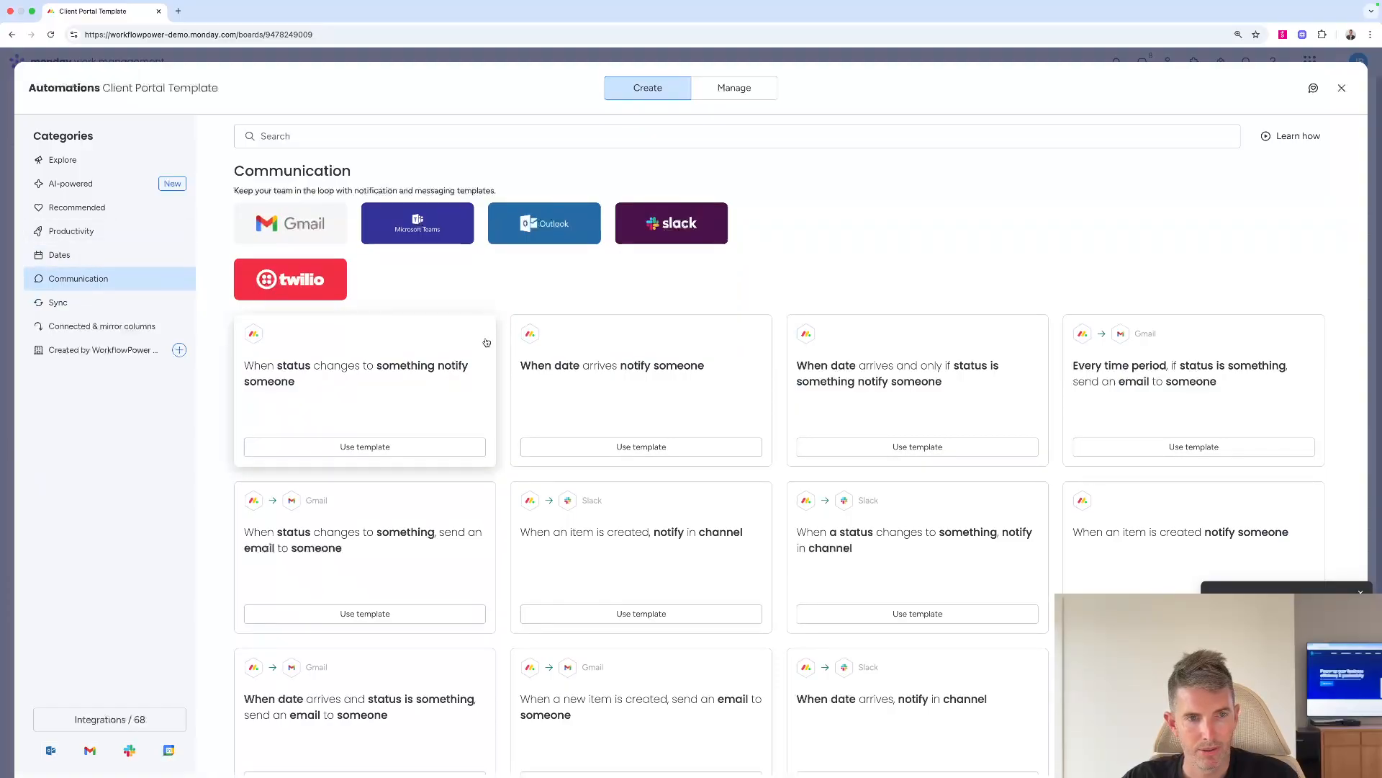
click(72, 209)
scroll(475, 364, down, 1)
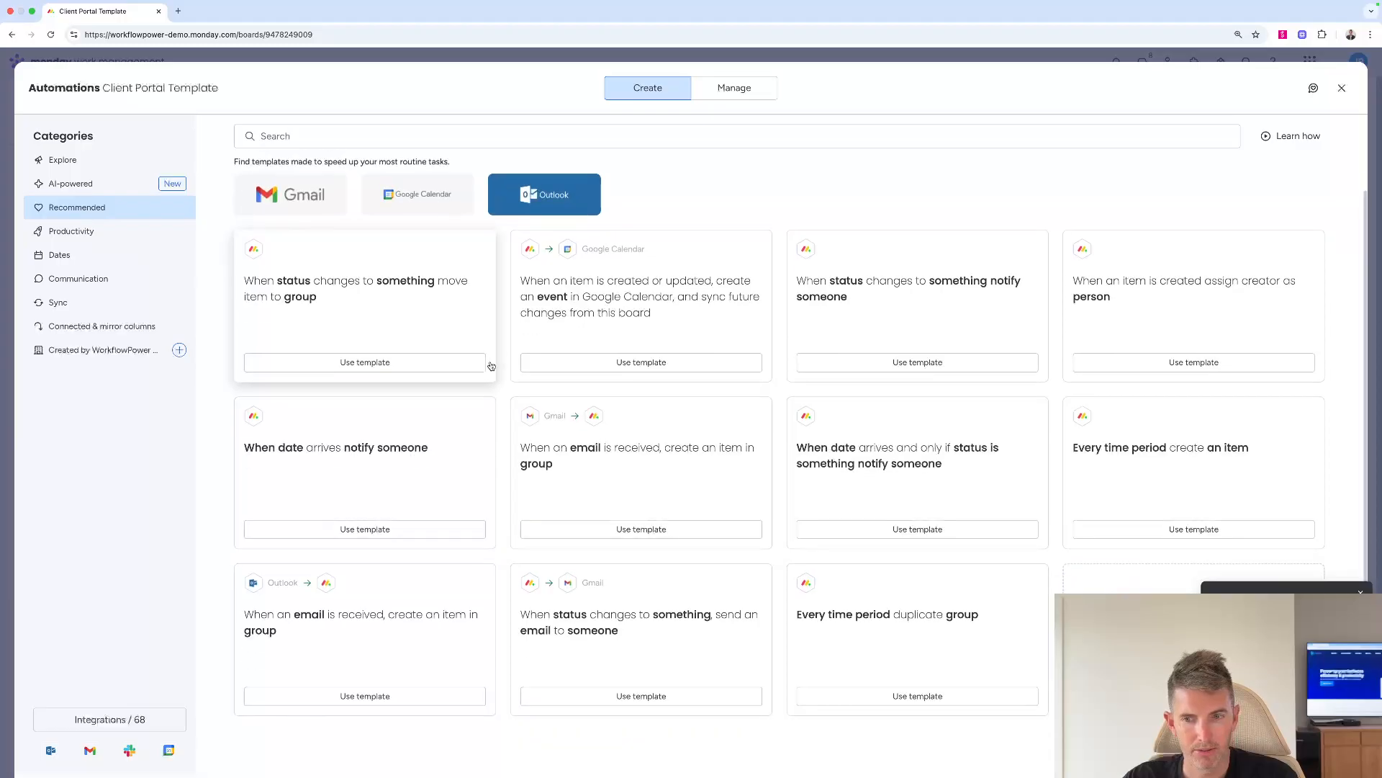
scroll(418, 324, up, 1)
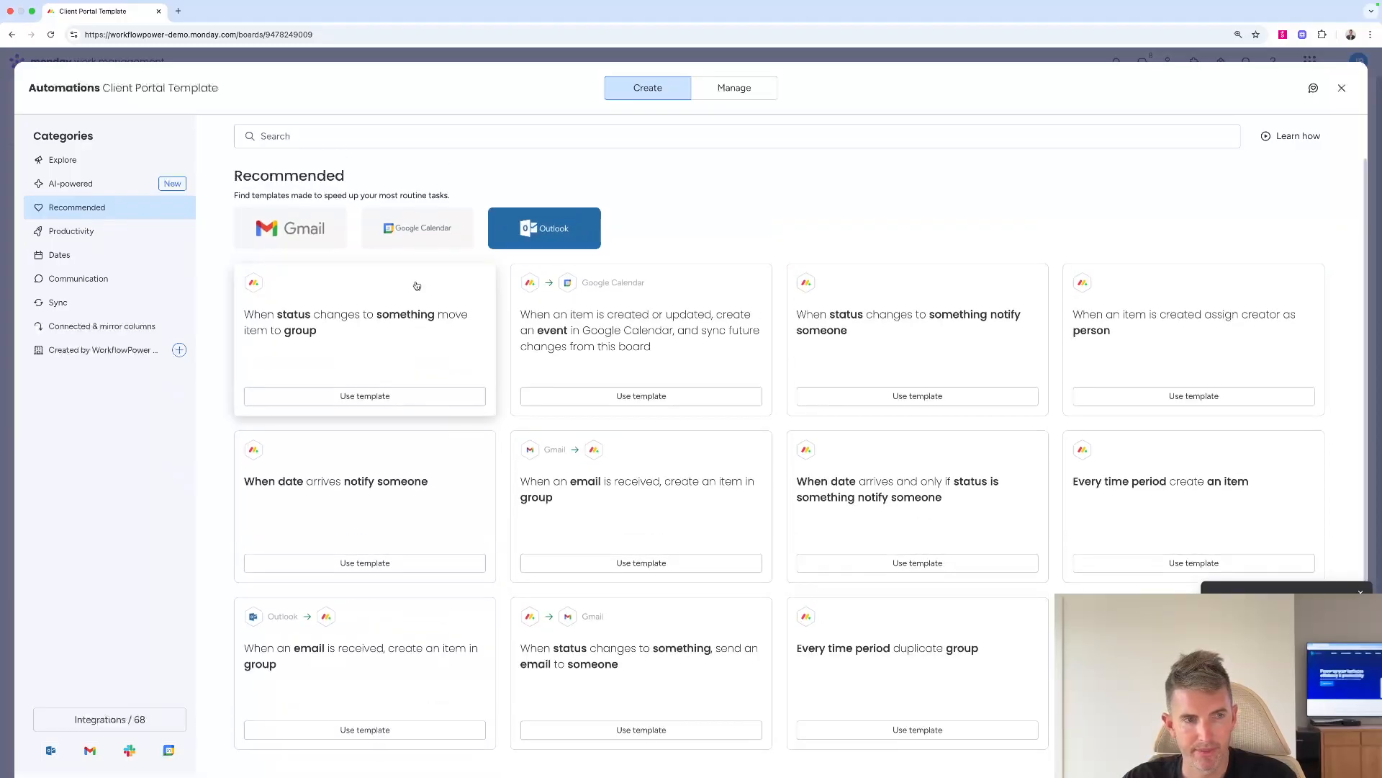
click(101, 186)
Search all automation templates for "status" and examine the results, including the Connected & mirror columns section
click(93, 165)
click(318, 136)
text(status)
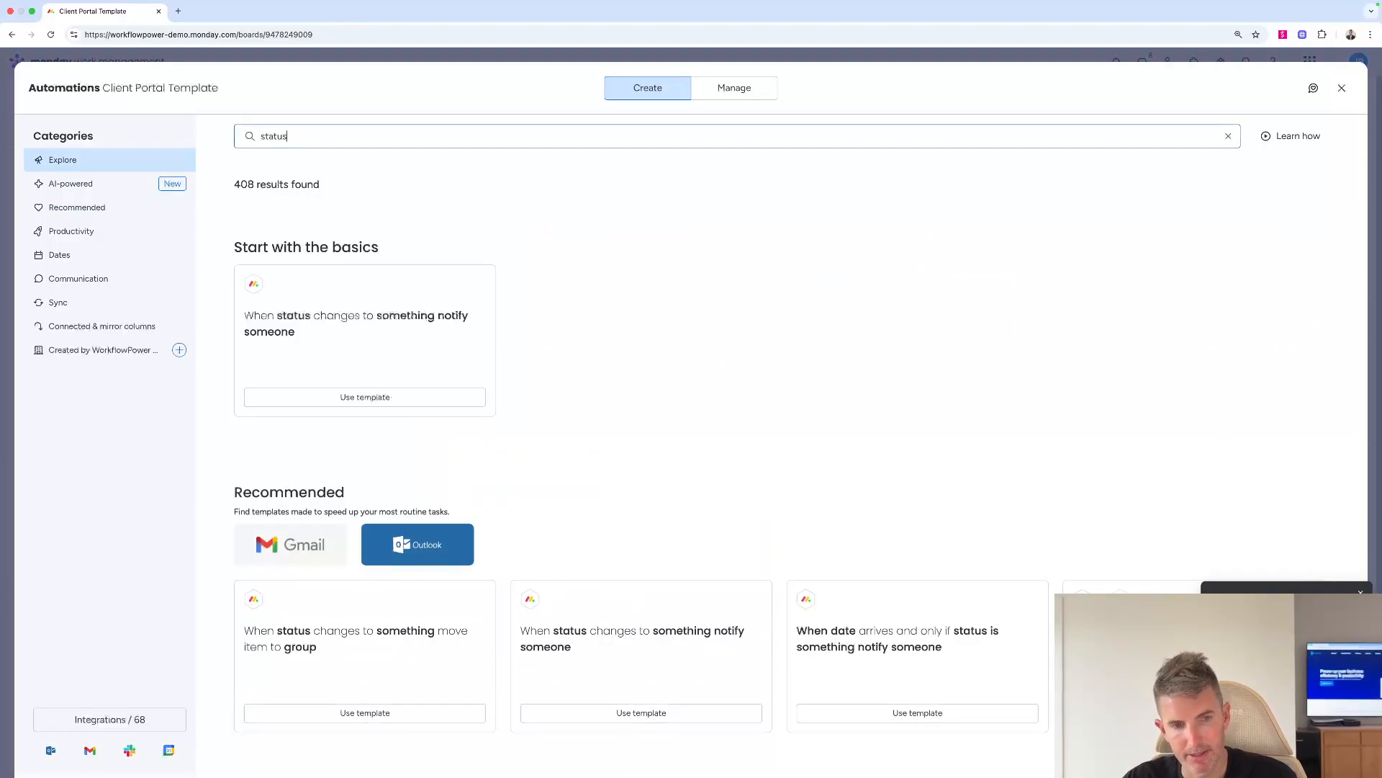
scroll(569, 345, down, 4)
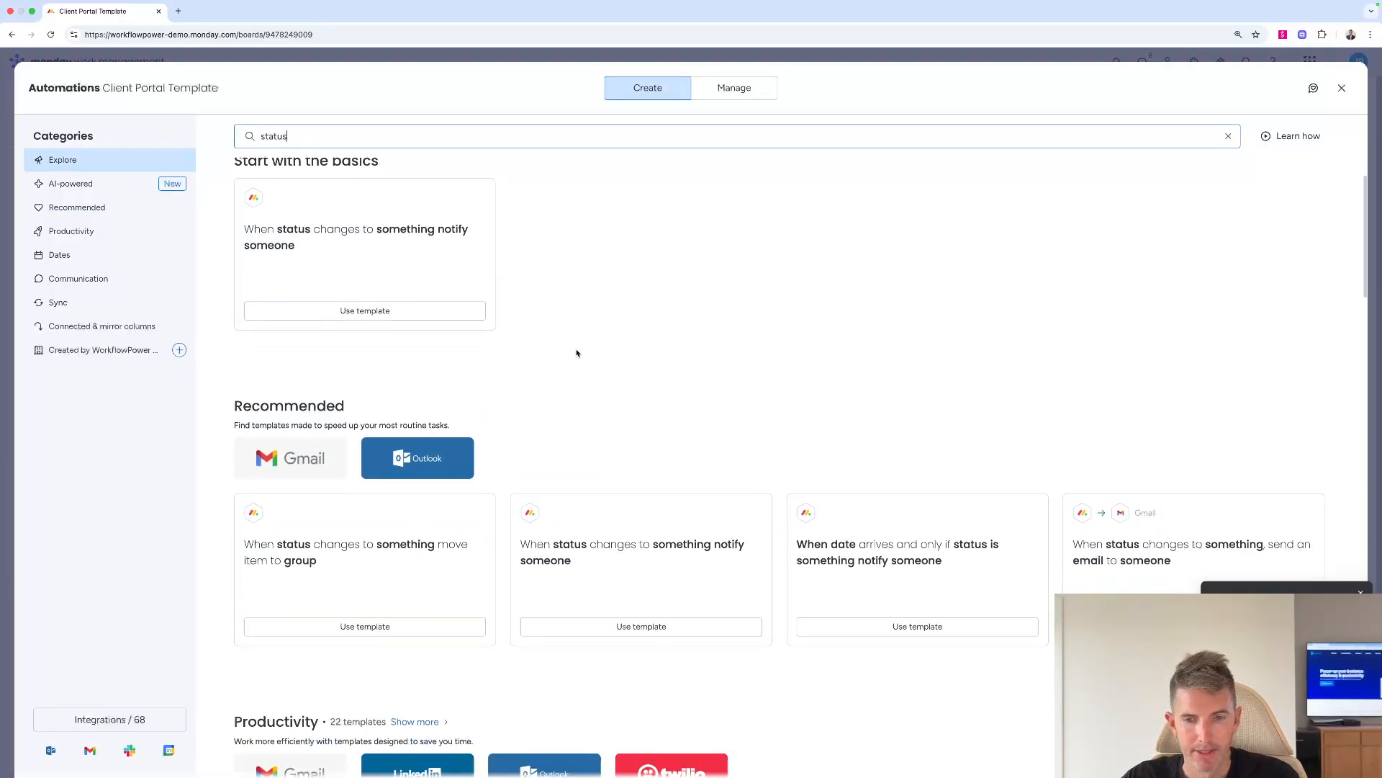
scroll(575, 348, down, 8)
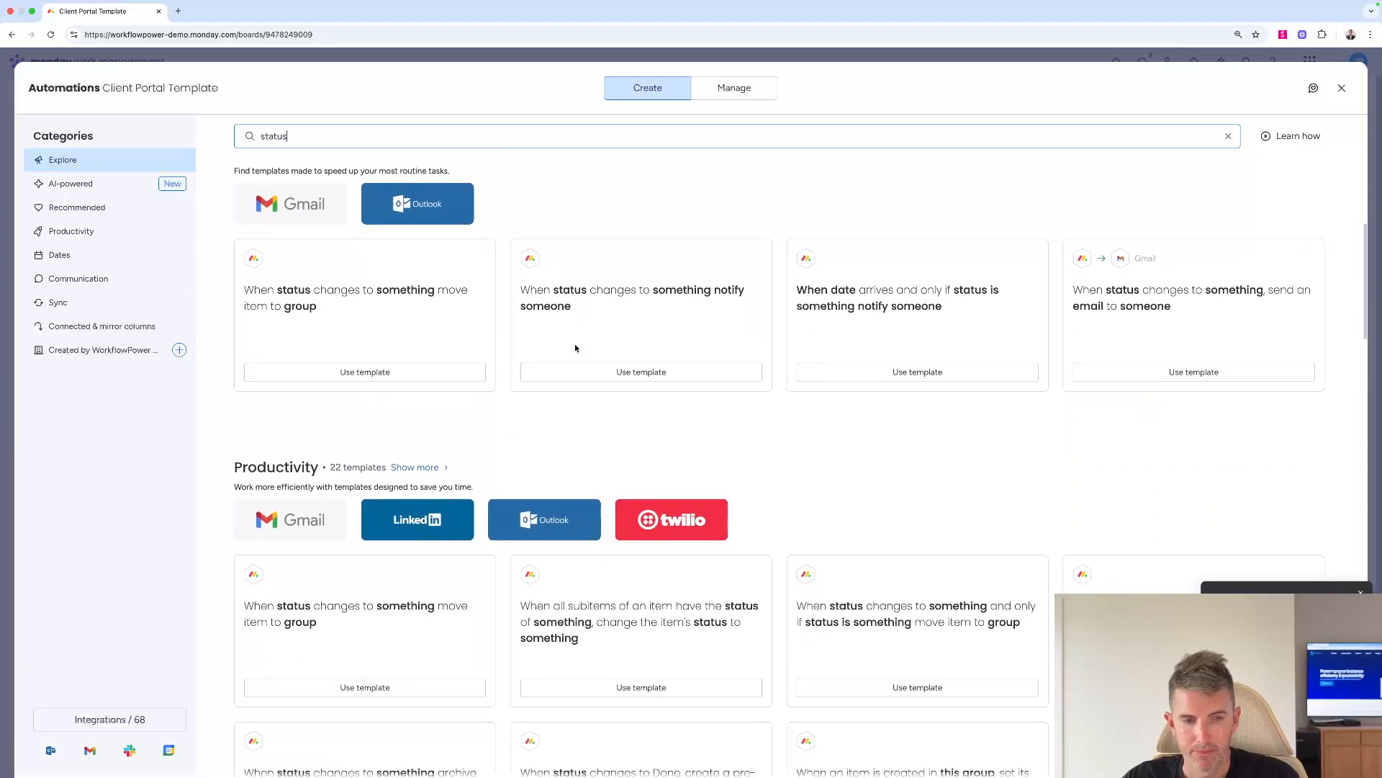
scroll(575, 348, down, 20)
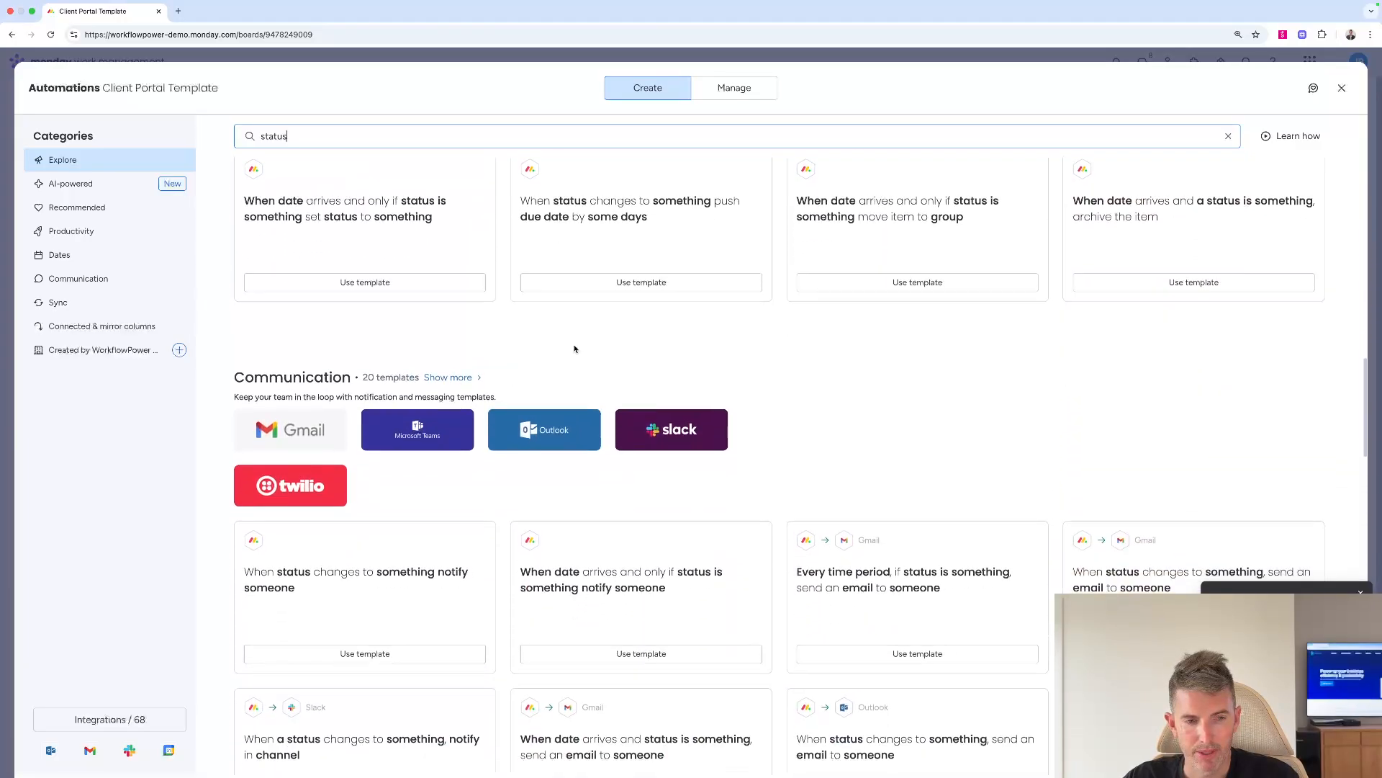
scroll(575, 349, down, 16)
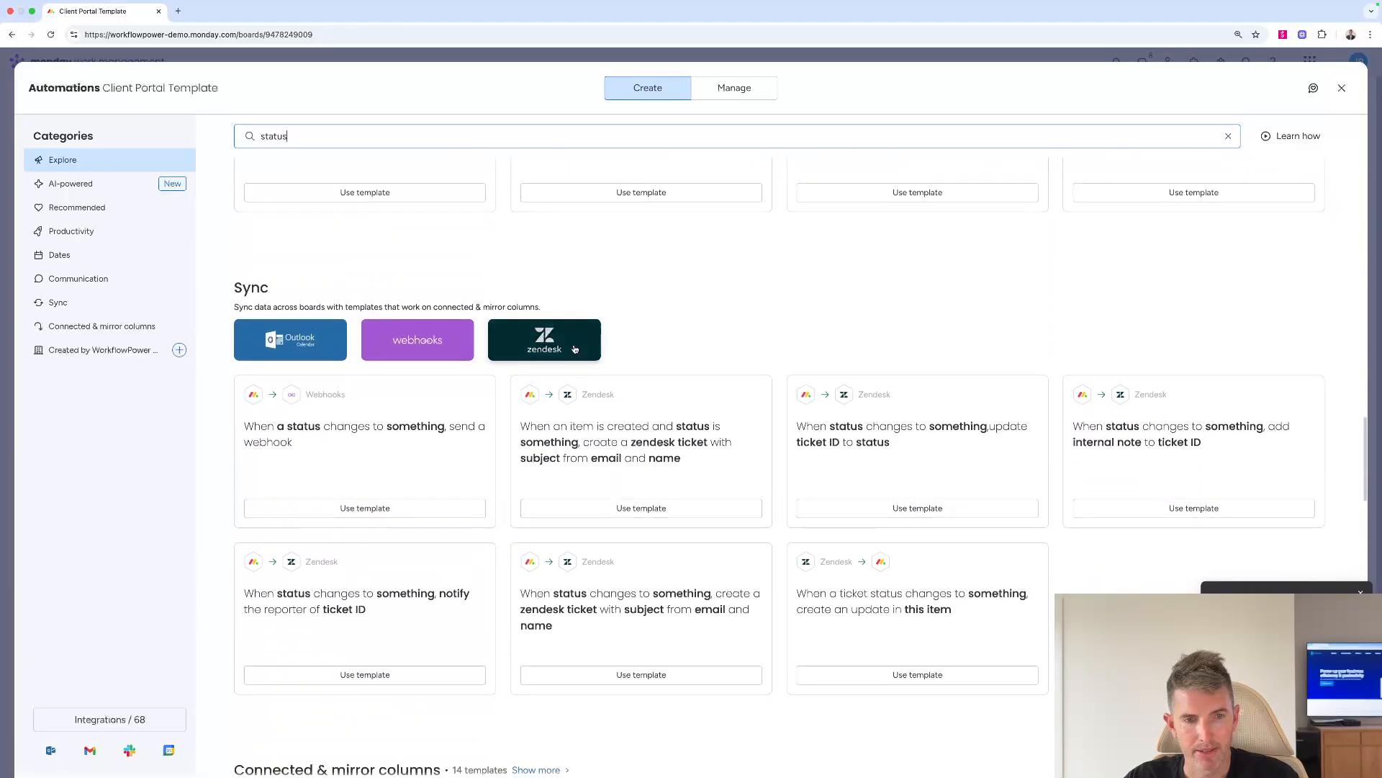
scroll(575, 349, down, 6)
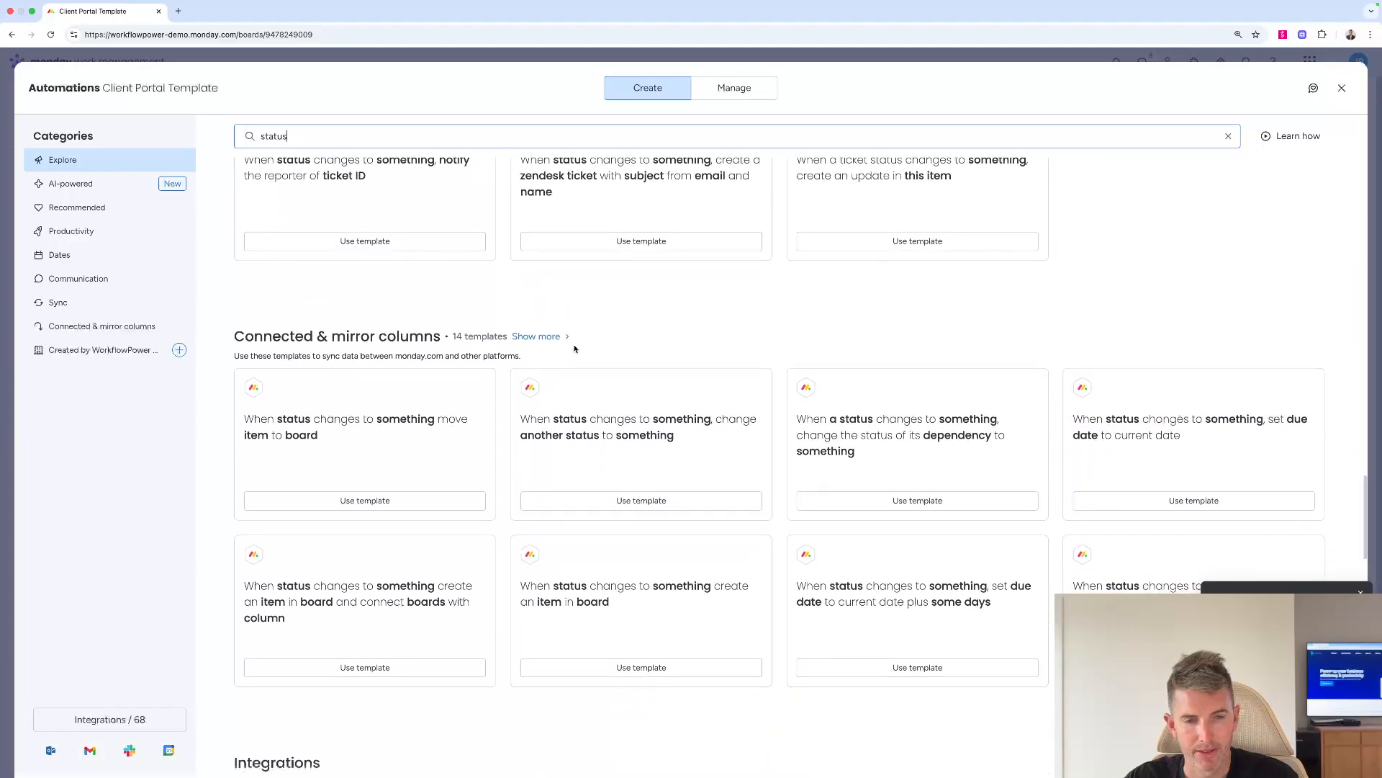
scroll(571, 342, down, 1)
scroll(570, 338, down, 5)
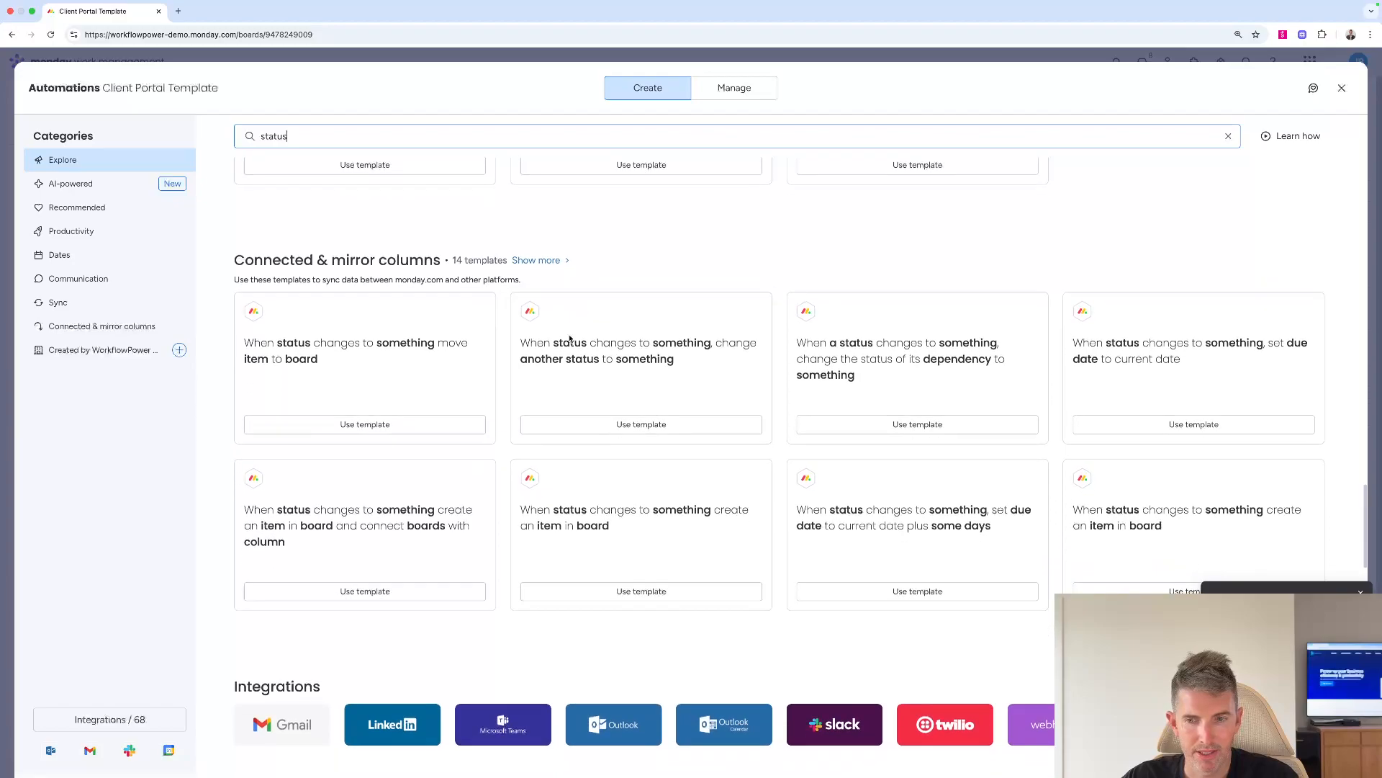
scroll(569, 338, down, 20)
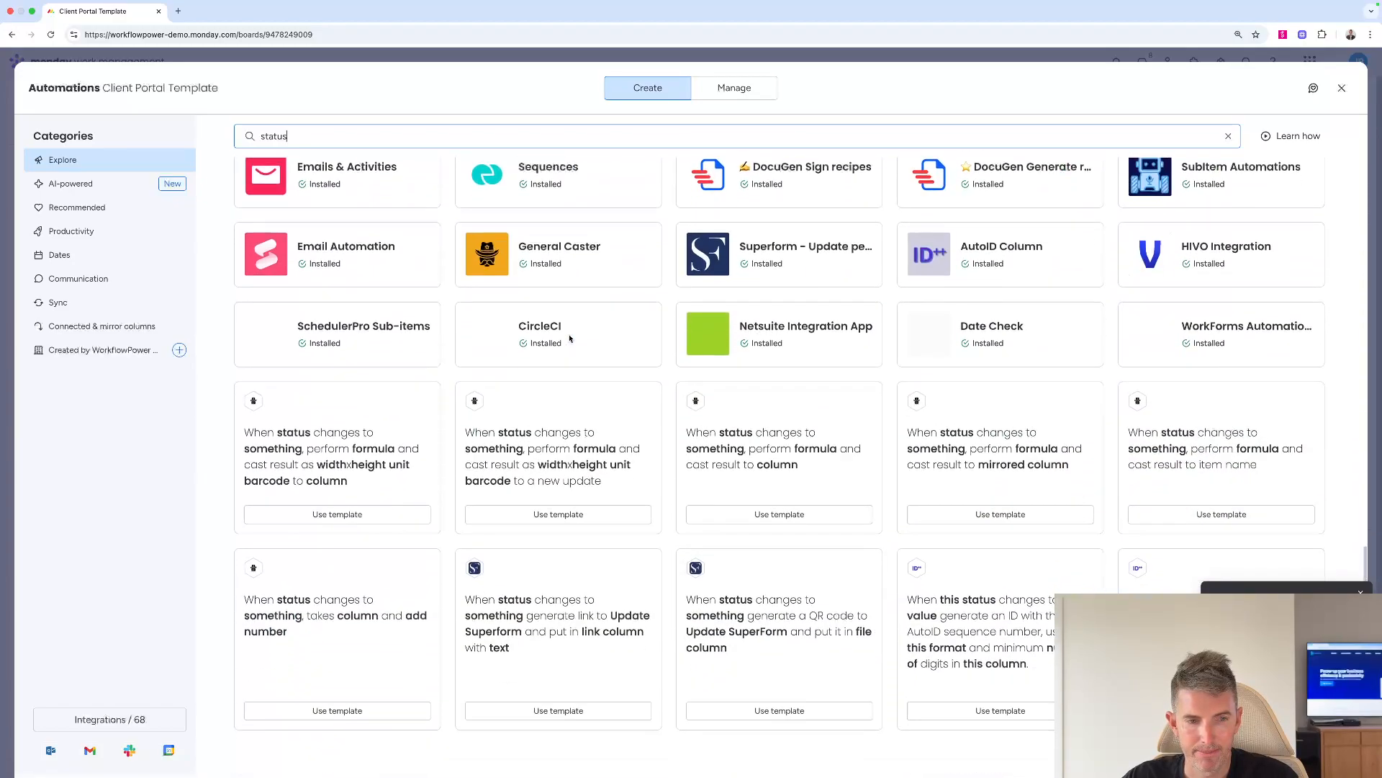
scroll(570, 339, down, 20)
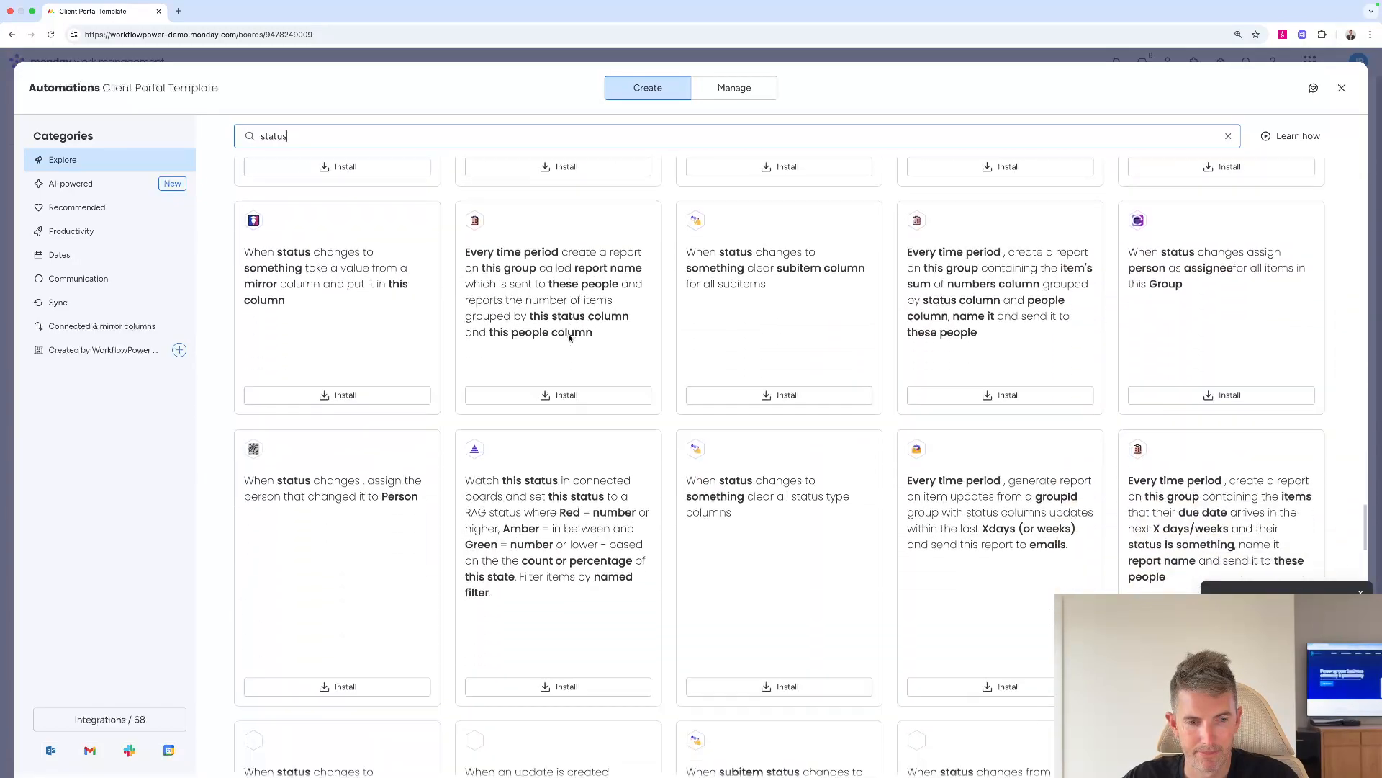
scroll(569, 338, up, 20)
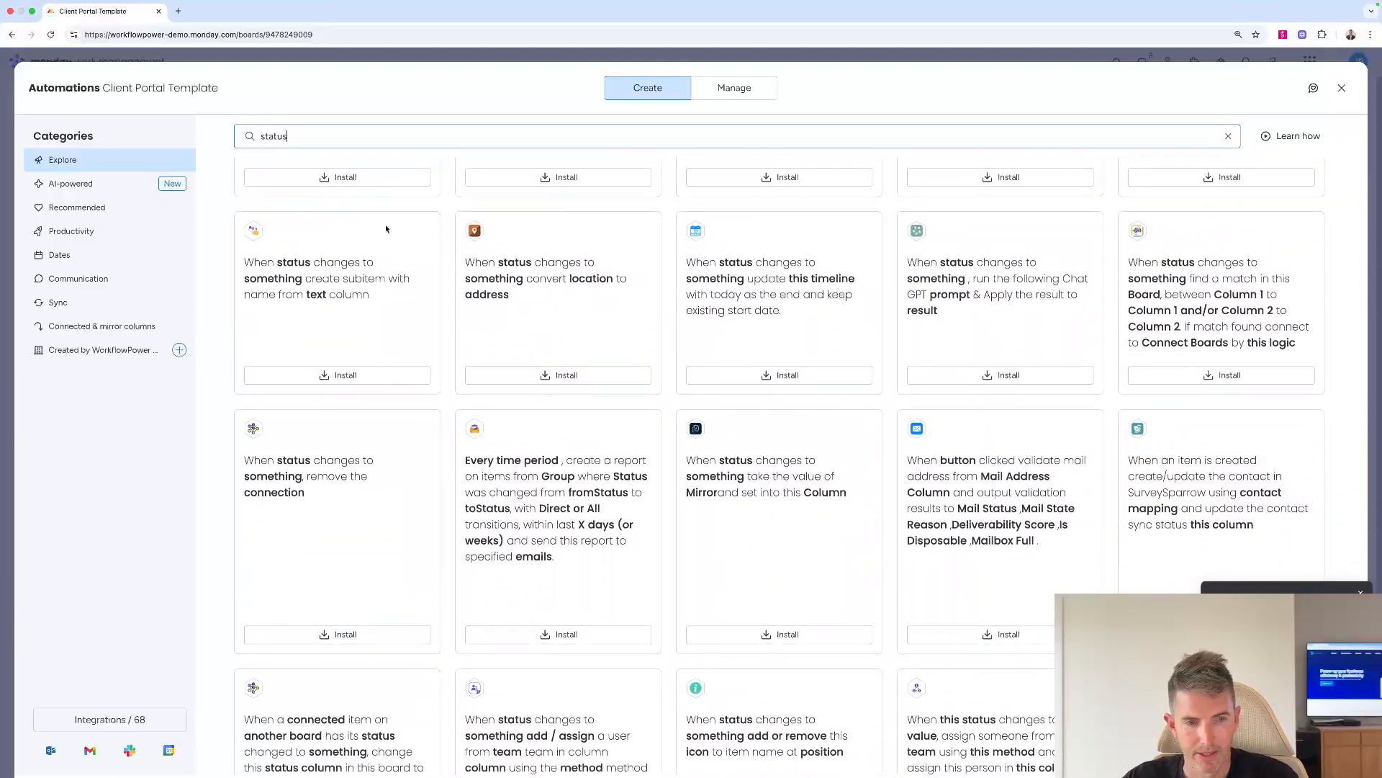
scroll(352, 212, up, 20)
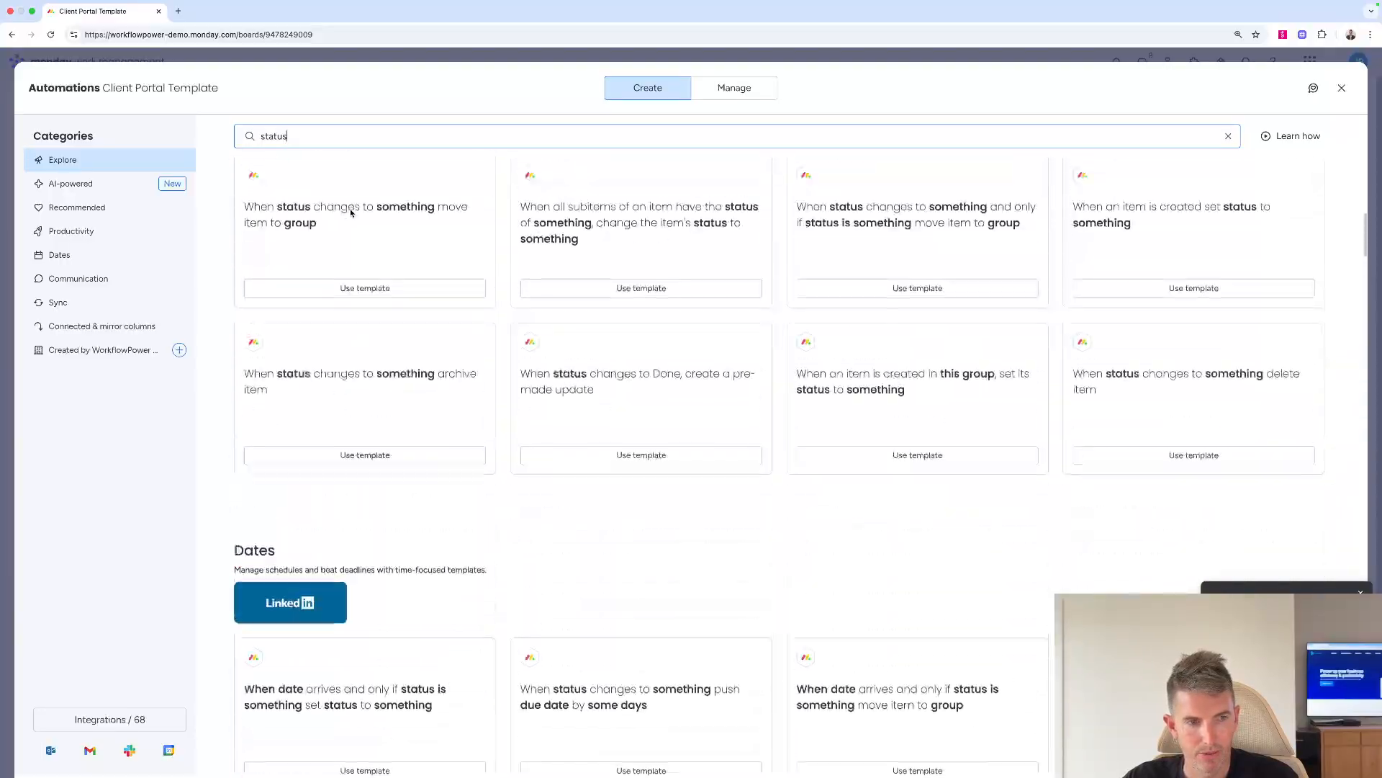
Search the templates for "status changes to something change status", review the results and the Recommended category, and return to the board
text(ch)
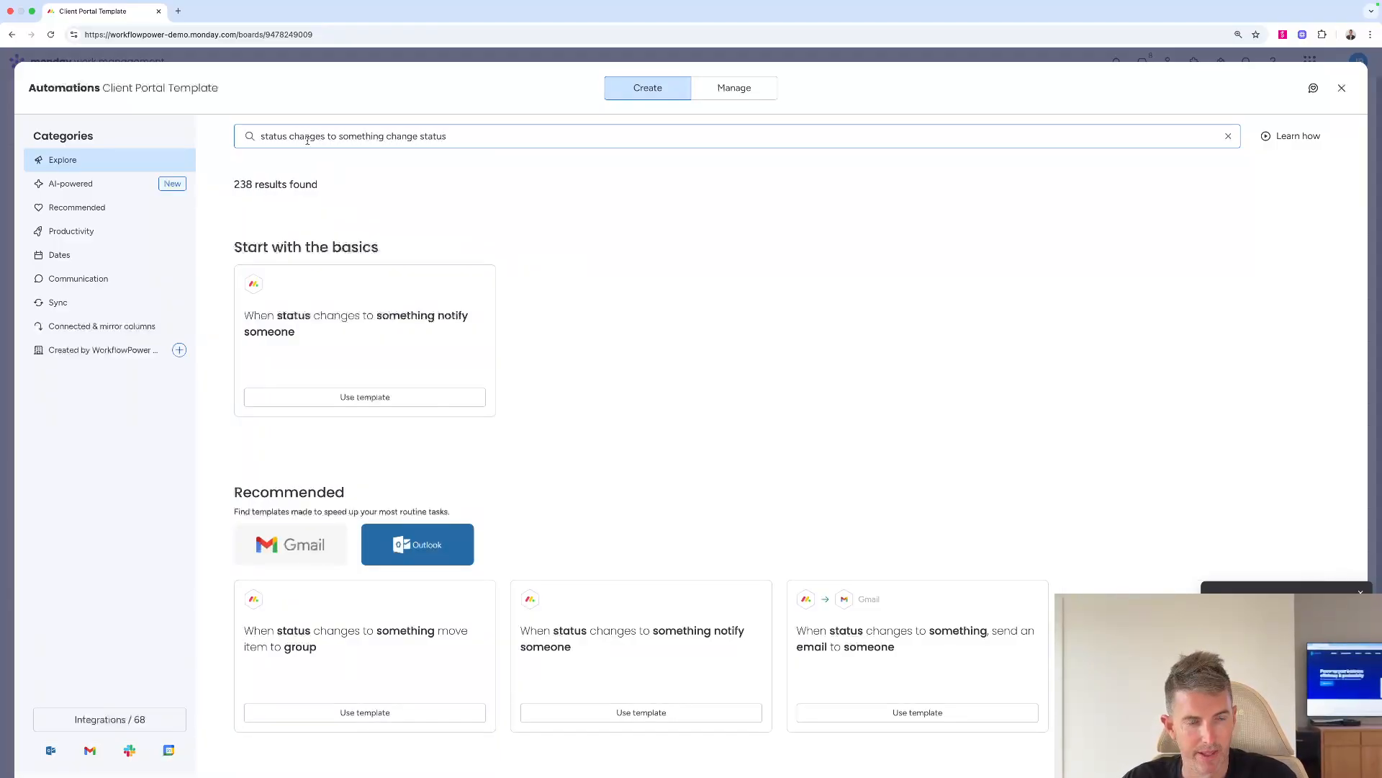
scroll(491, 306, down, 3)
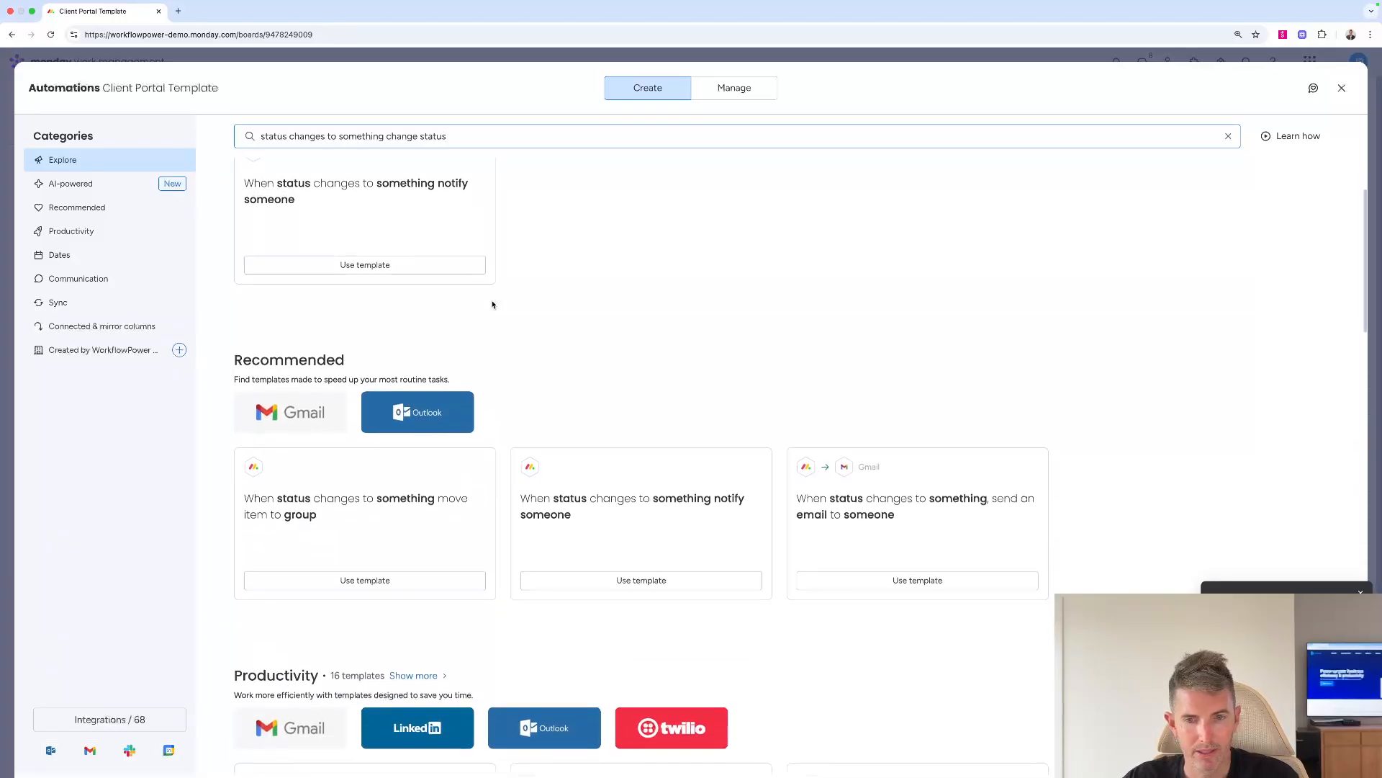
scroll(493, 304, down, 2)
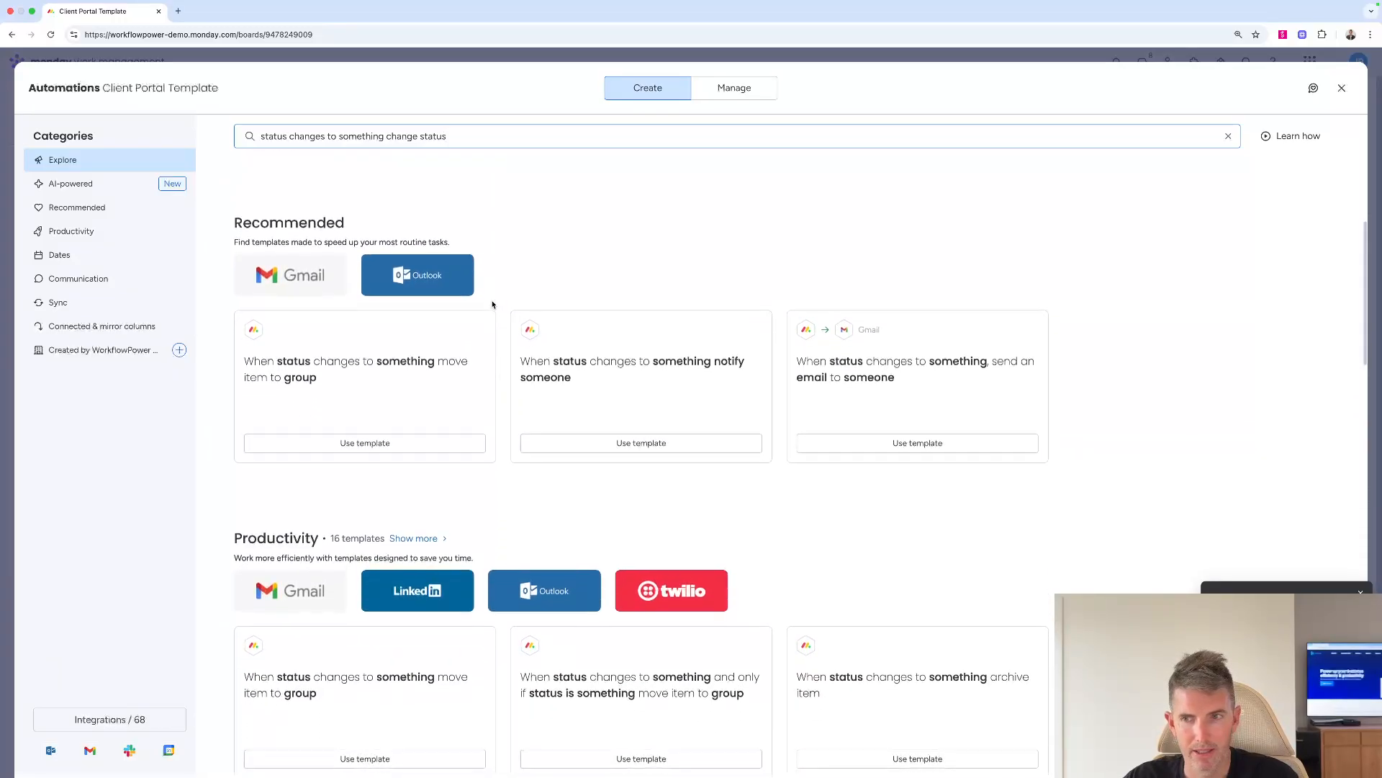
scroll(492, 305, down, 5)
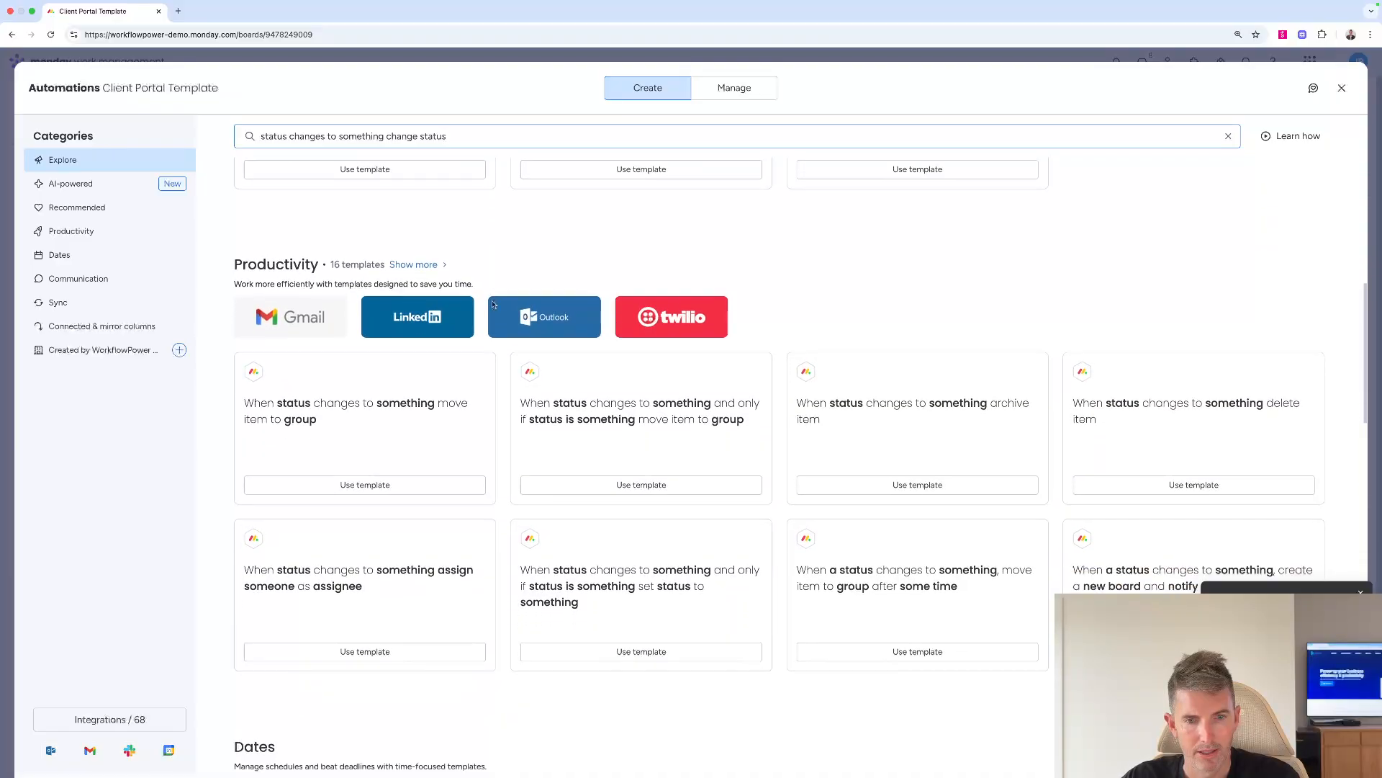
scroll(492, 304, down, 1)
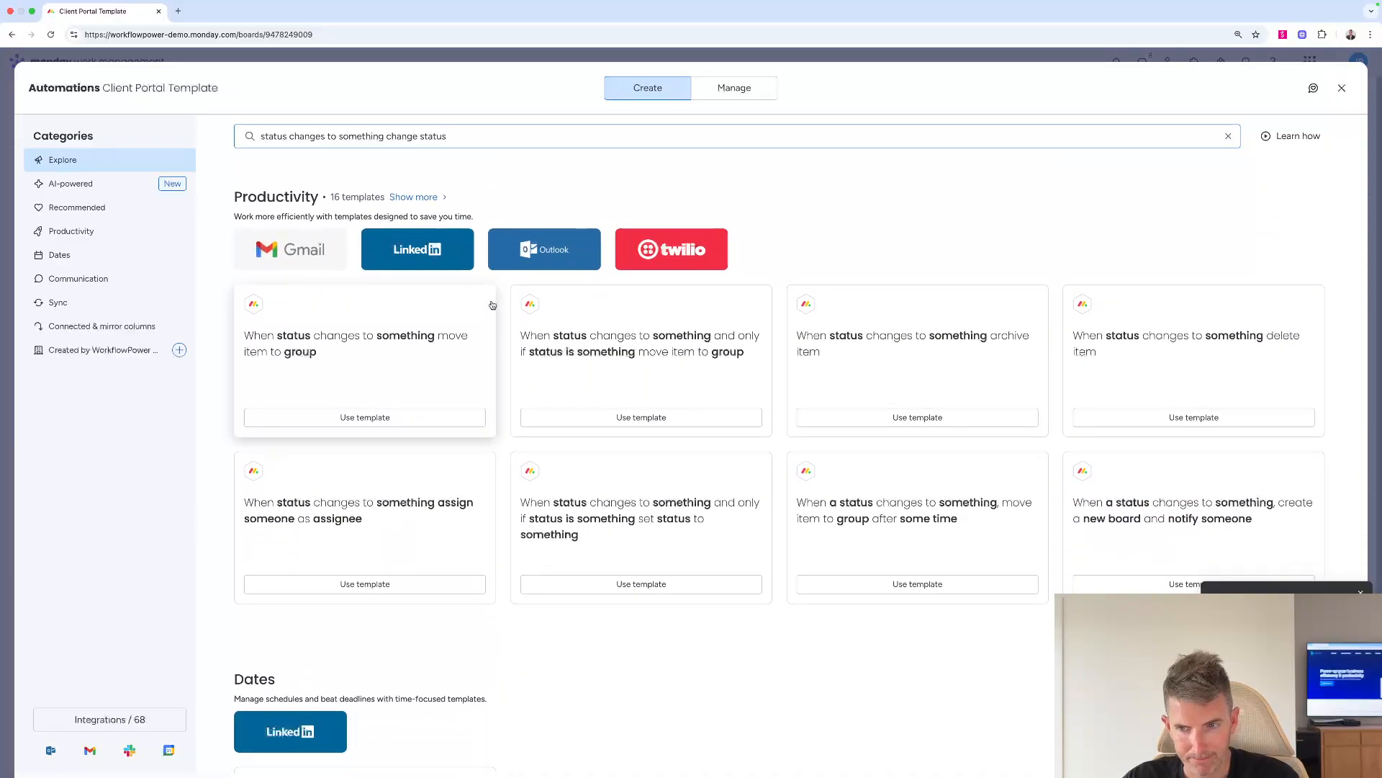
scroll(493, 304, down, 1)
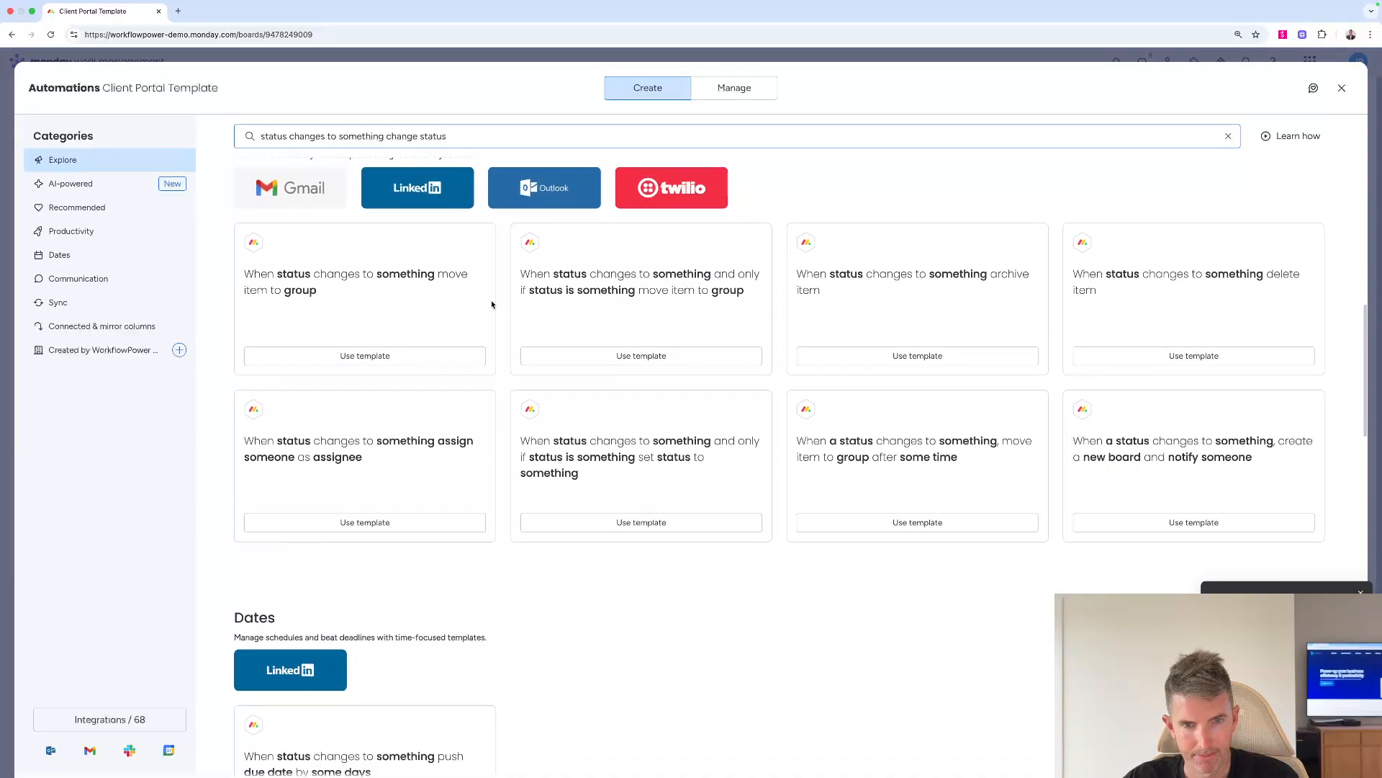
scroll(492, 304, down, 7)
scroll(493, 305, down, 7)
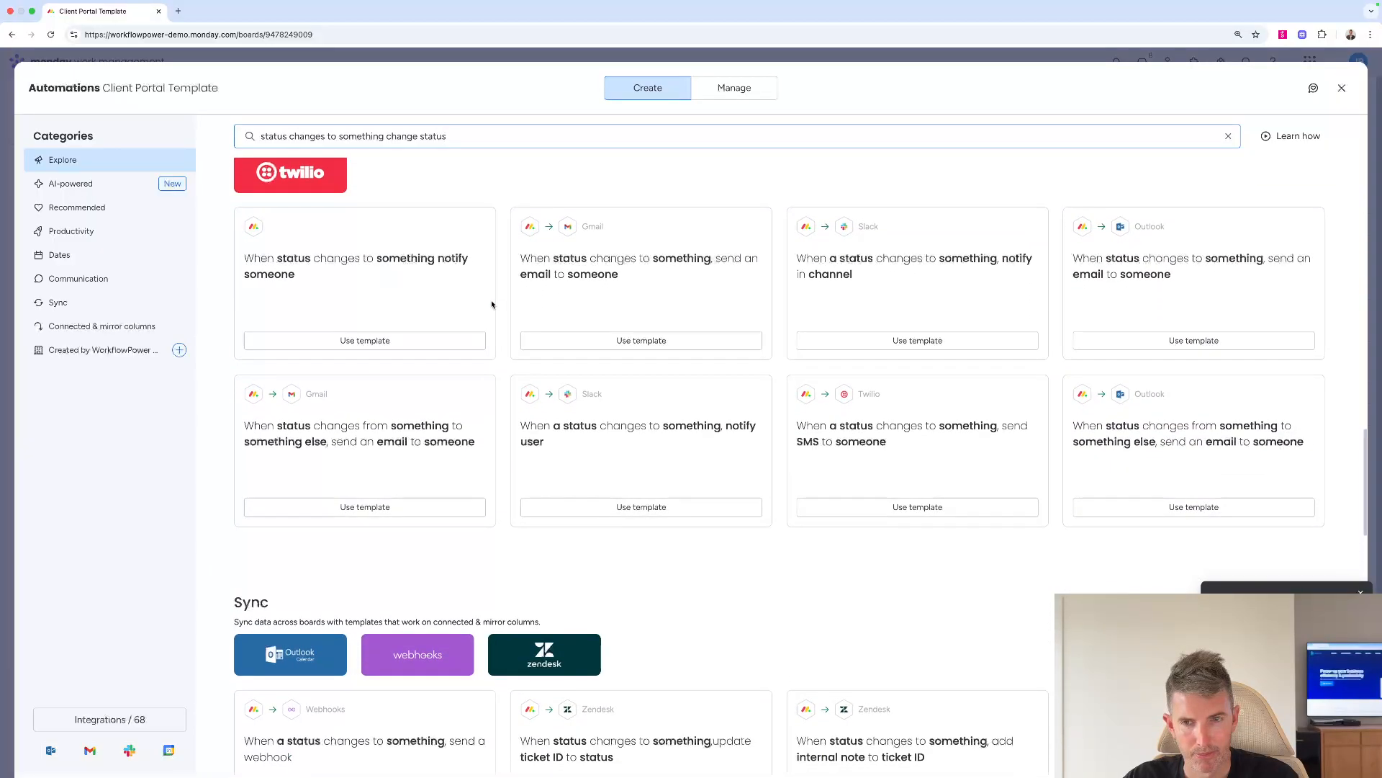
scroll(493, 303, down, 2)
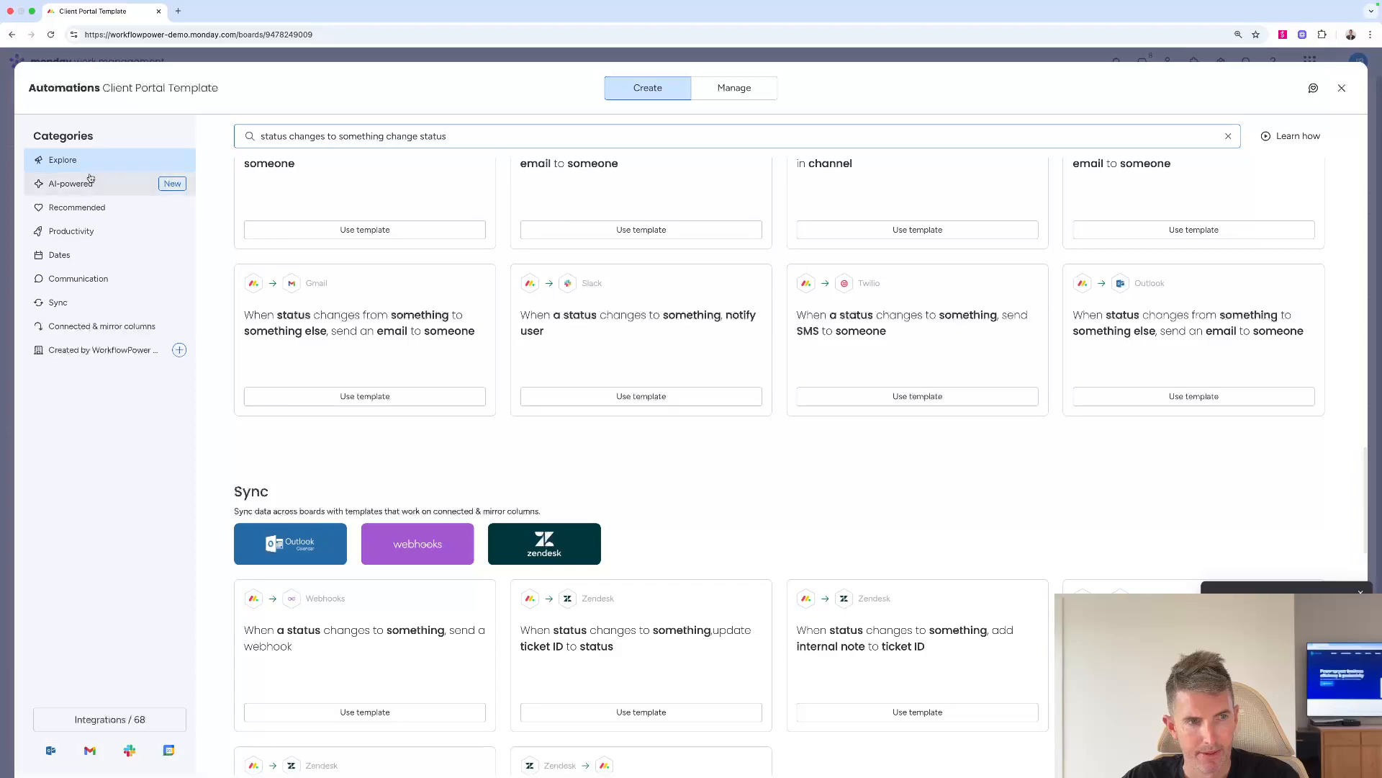
click(85, 185)
click(82, 207)
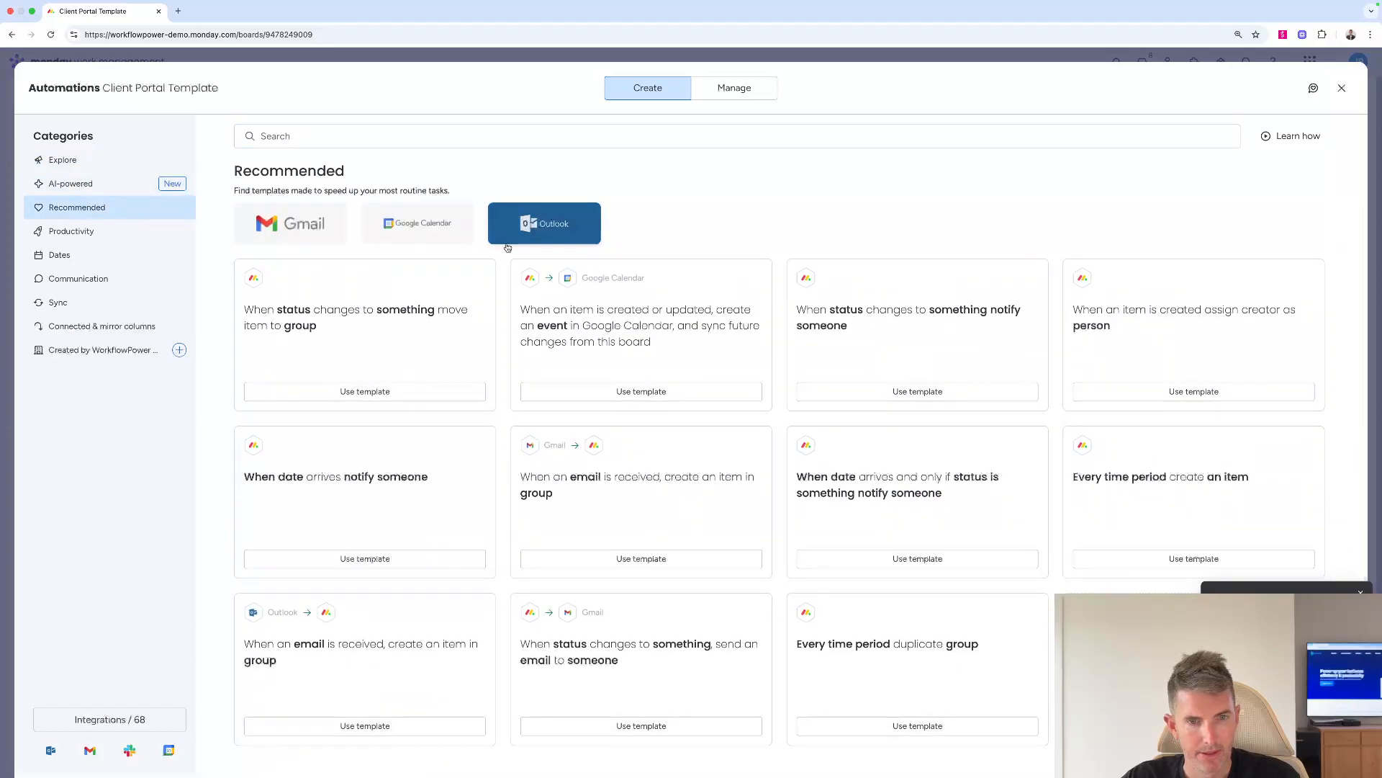
click(1343, 88)
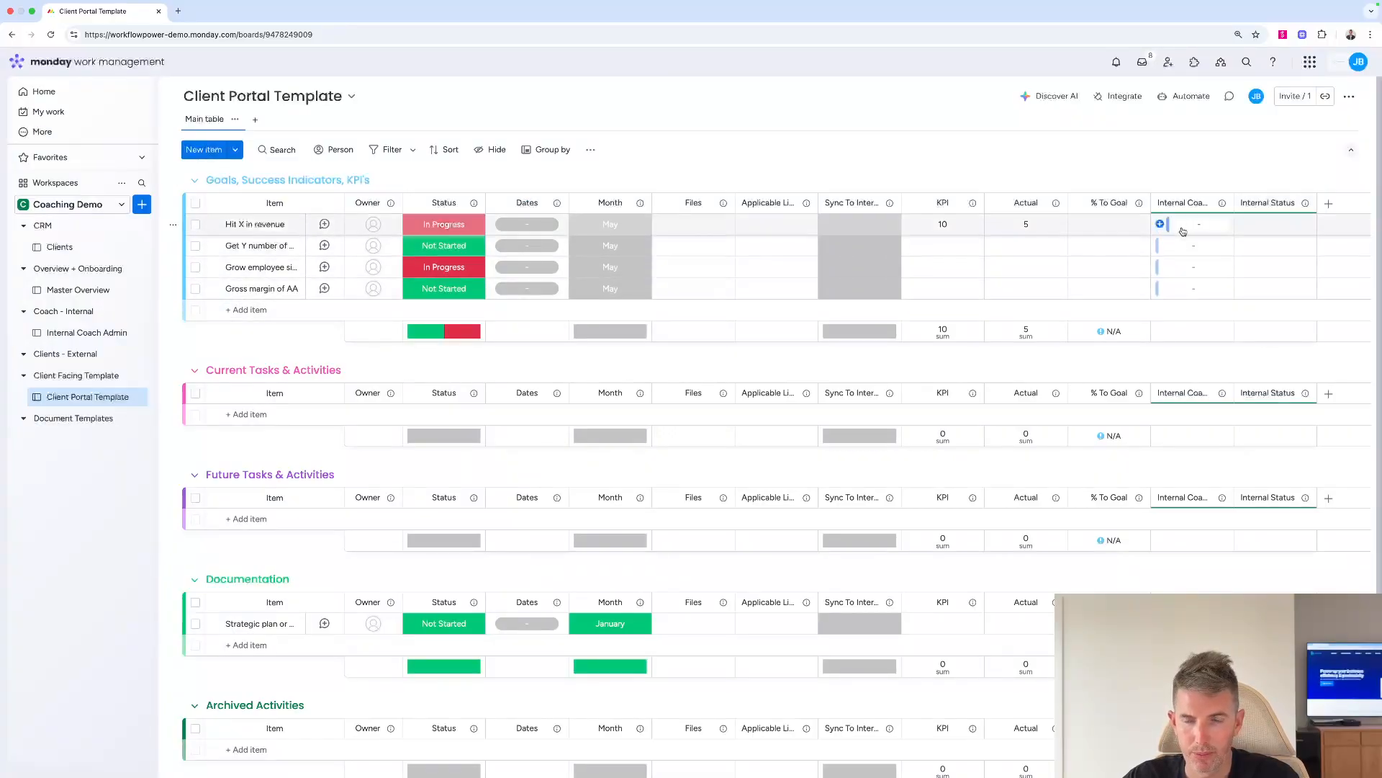
Connect "Hit X in revenue" to the "Complete X d..." item of Internal Coach Admin and set its Internal Status to Completed
click(1159, 226)
click(1097, 380)
click(1218, 168)
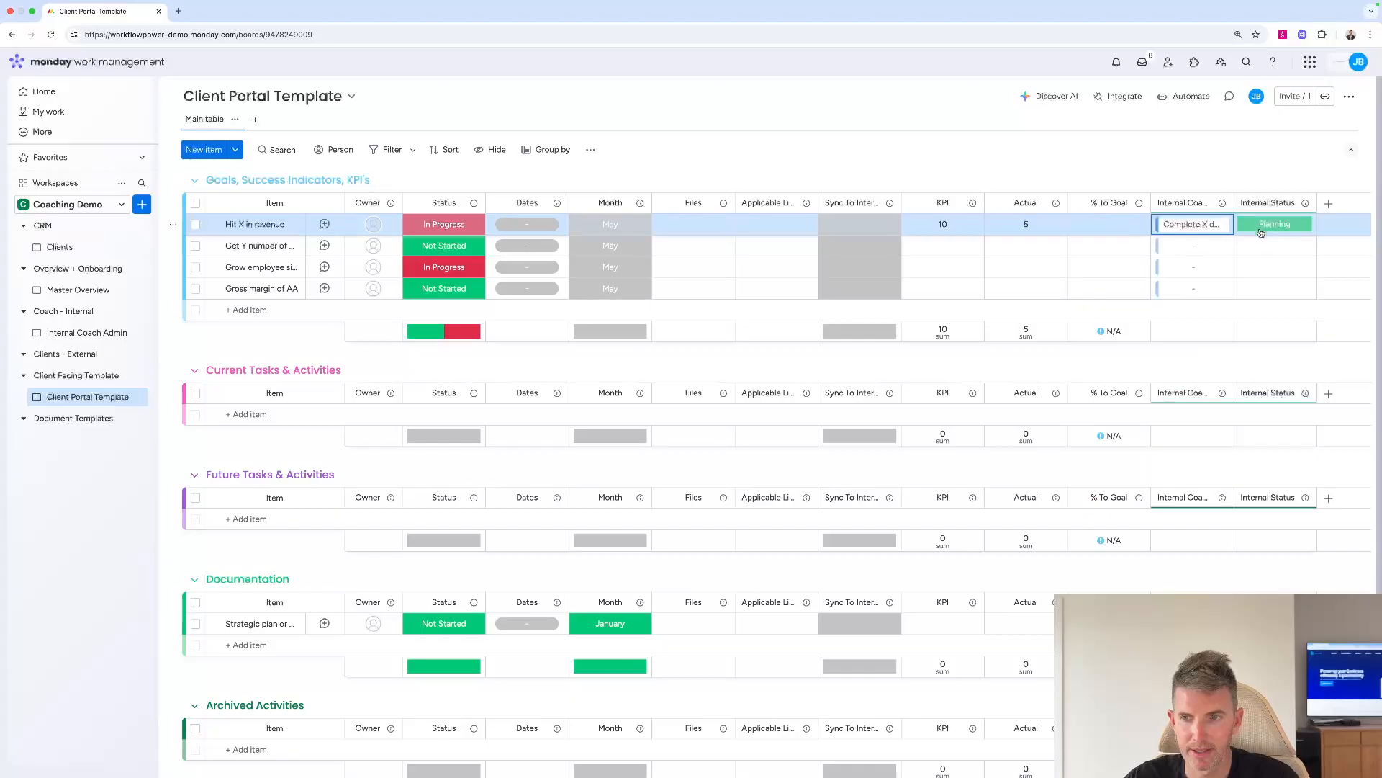
click(1274, 224)
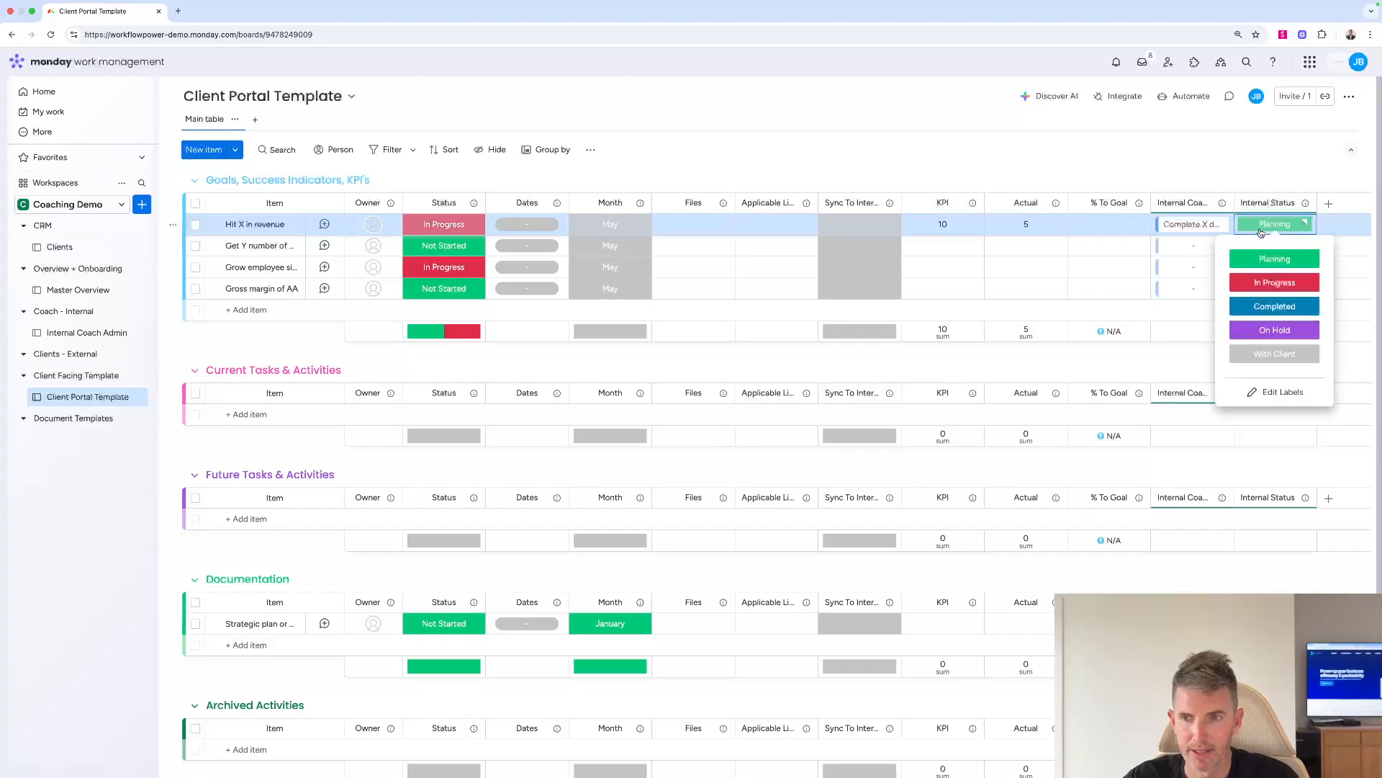
click(1265, 315)
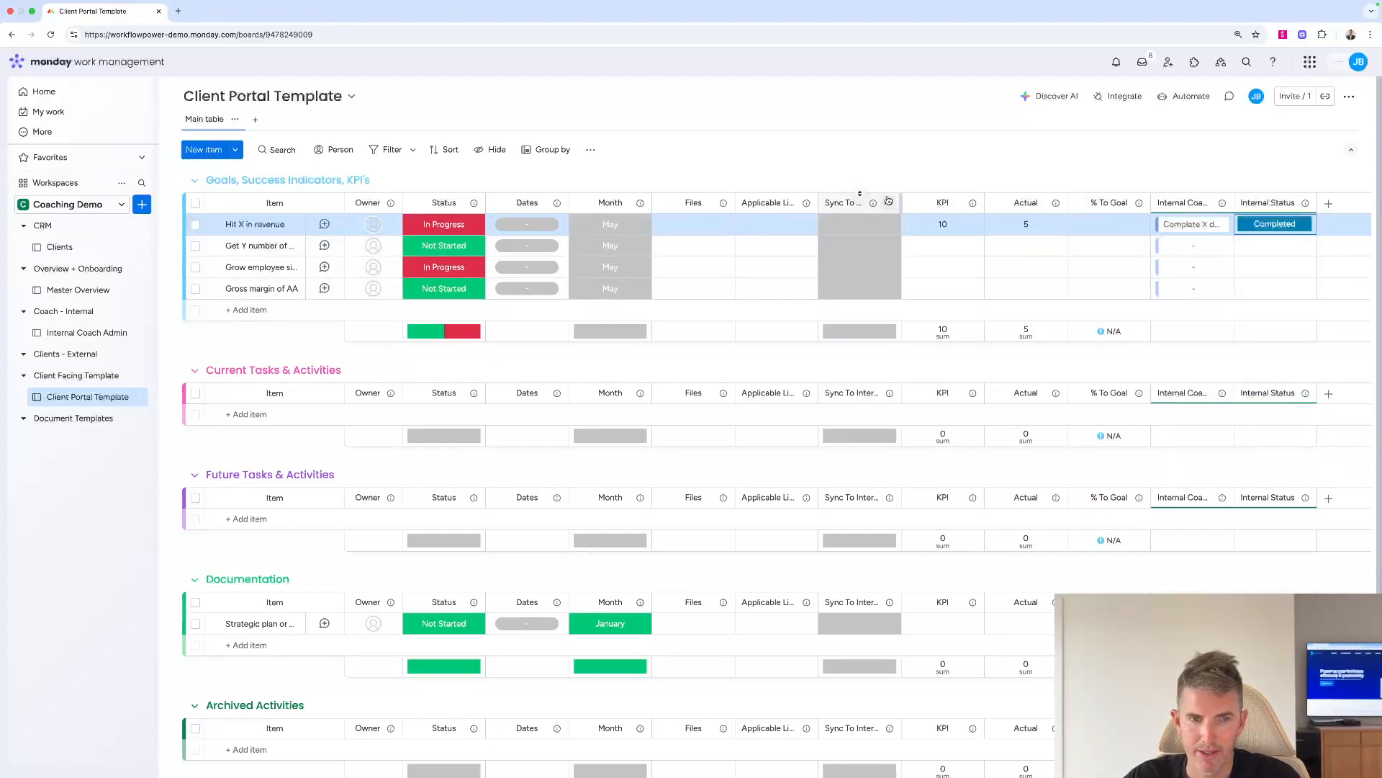
Set the Status of "Hit X in revenue" to Completed and remove its linked Internal Coach Admin item
click(433, 229)
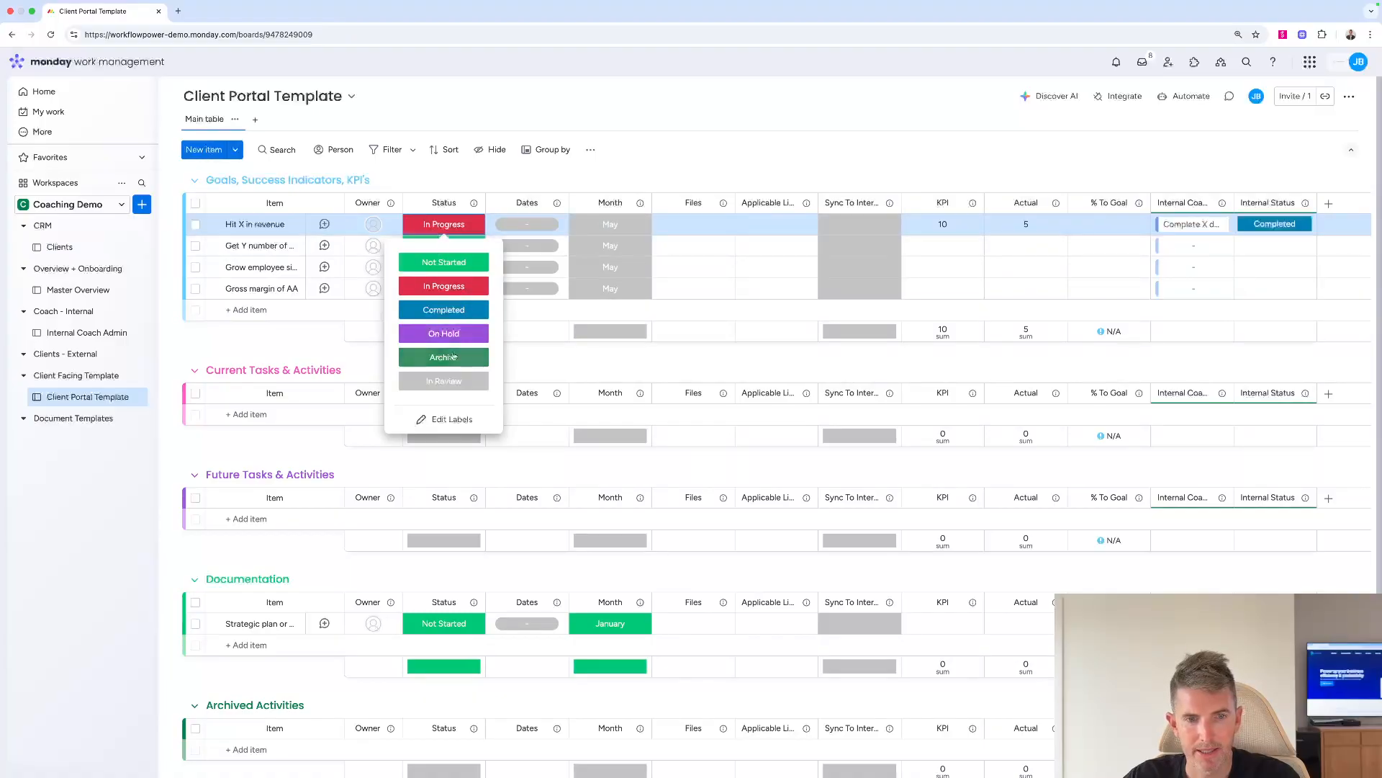
click(454, 311)
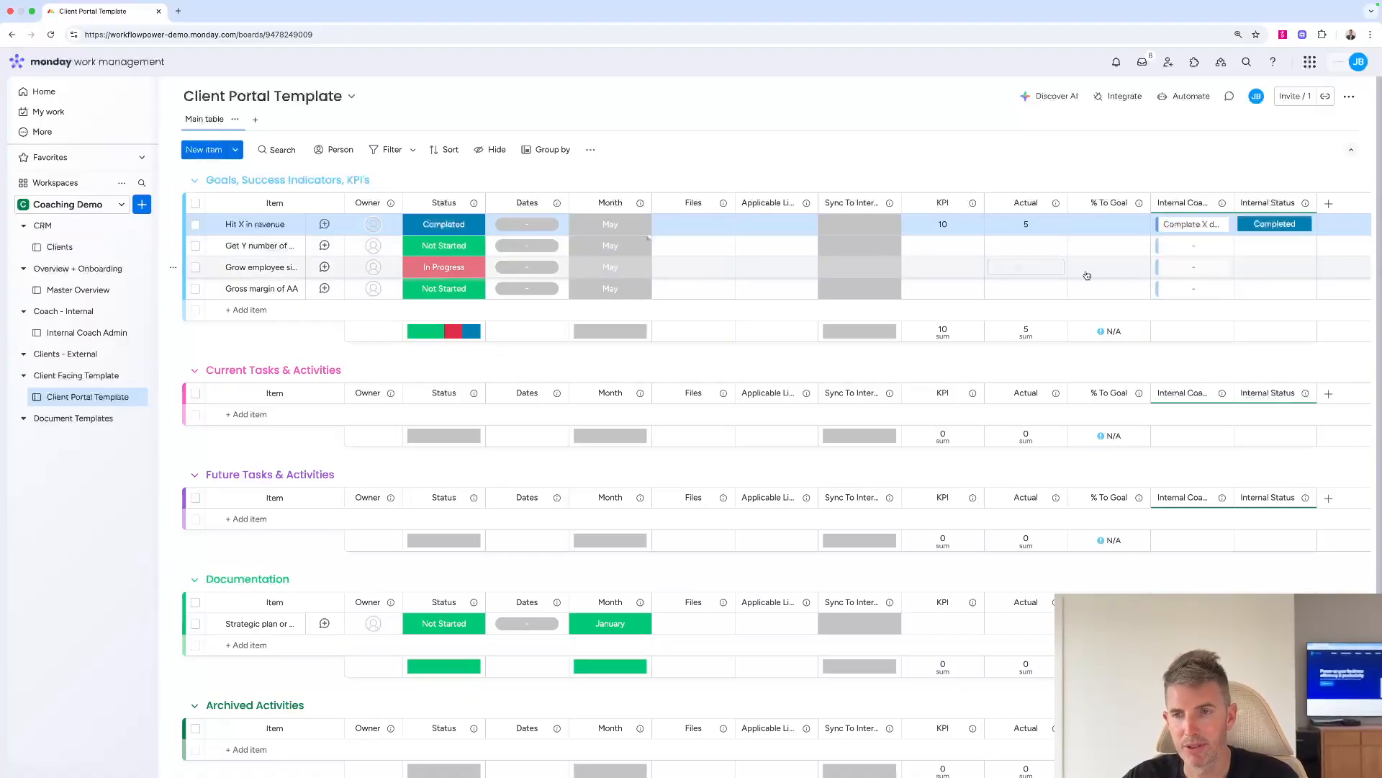
click(1221, 226)
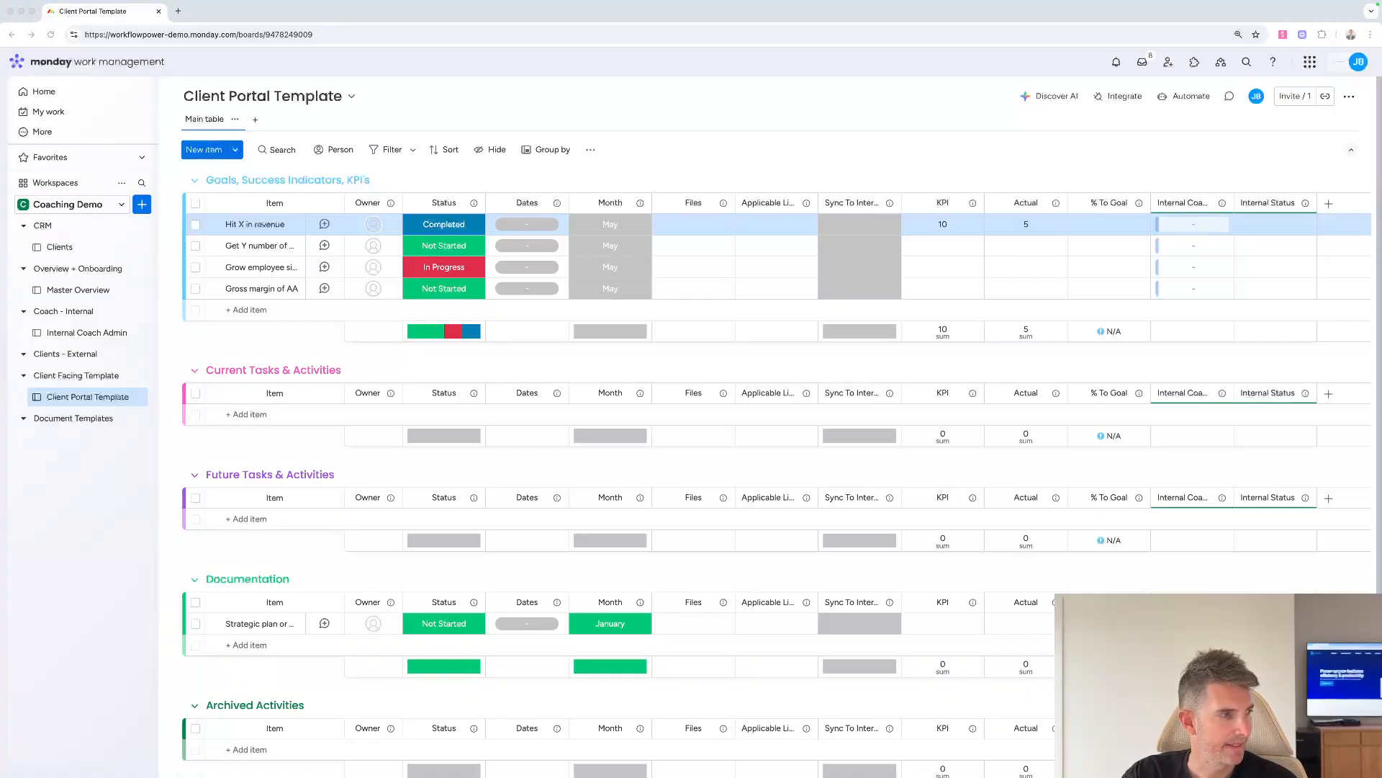
Add a Table view to the Client Portal Template board, rename it Current Tasks and pin it
click(256, 122)
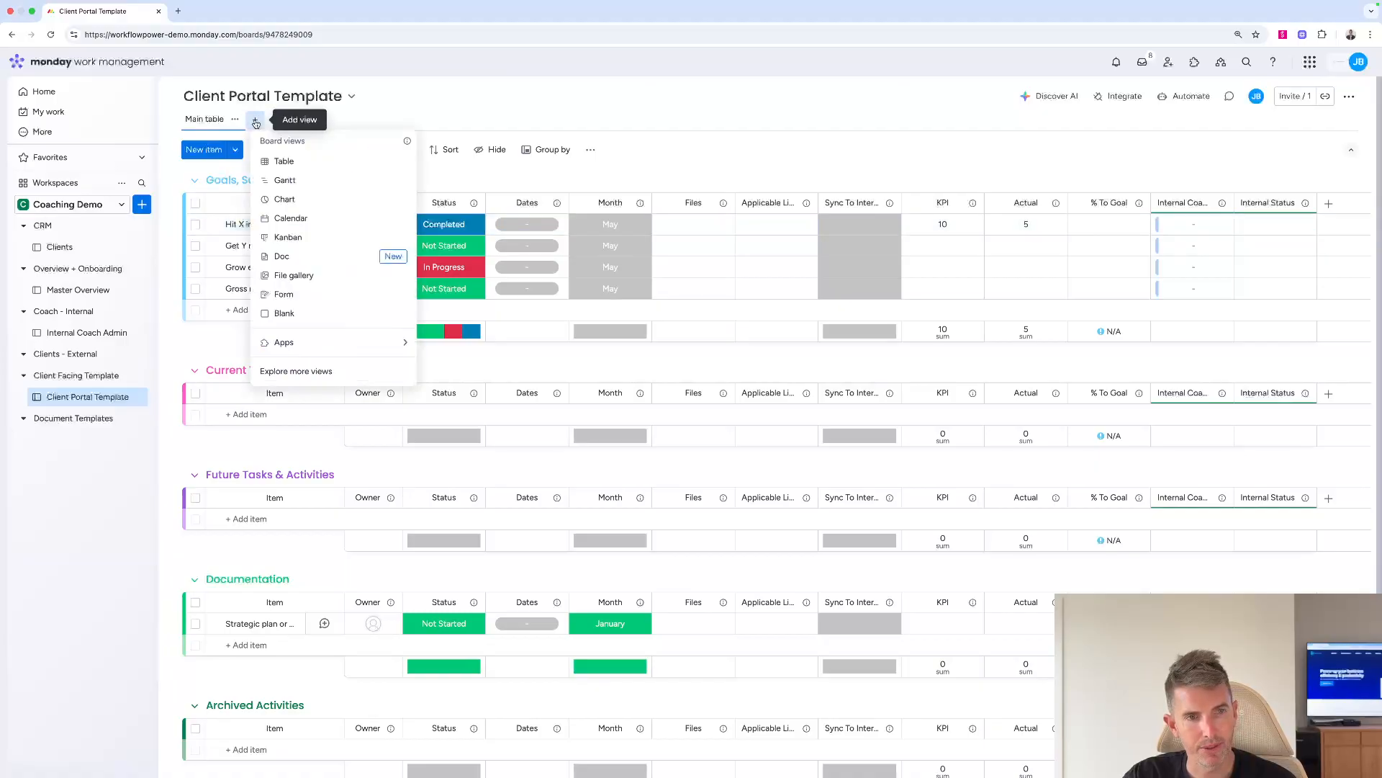
click(278, 161)
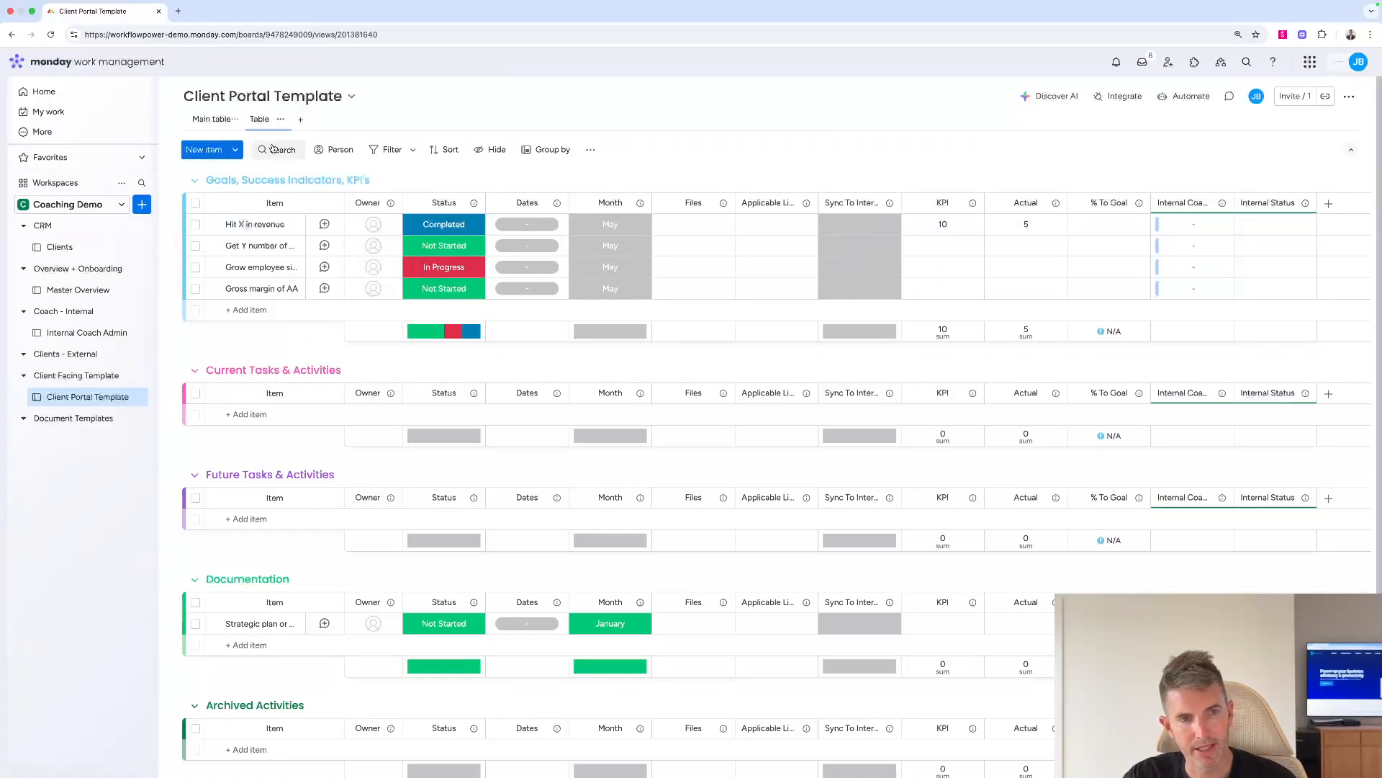
click(280, 123)
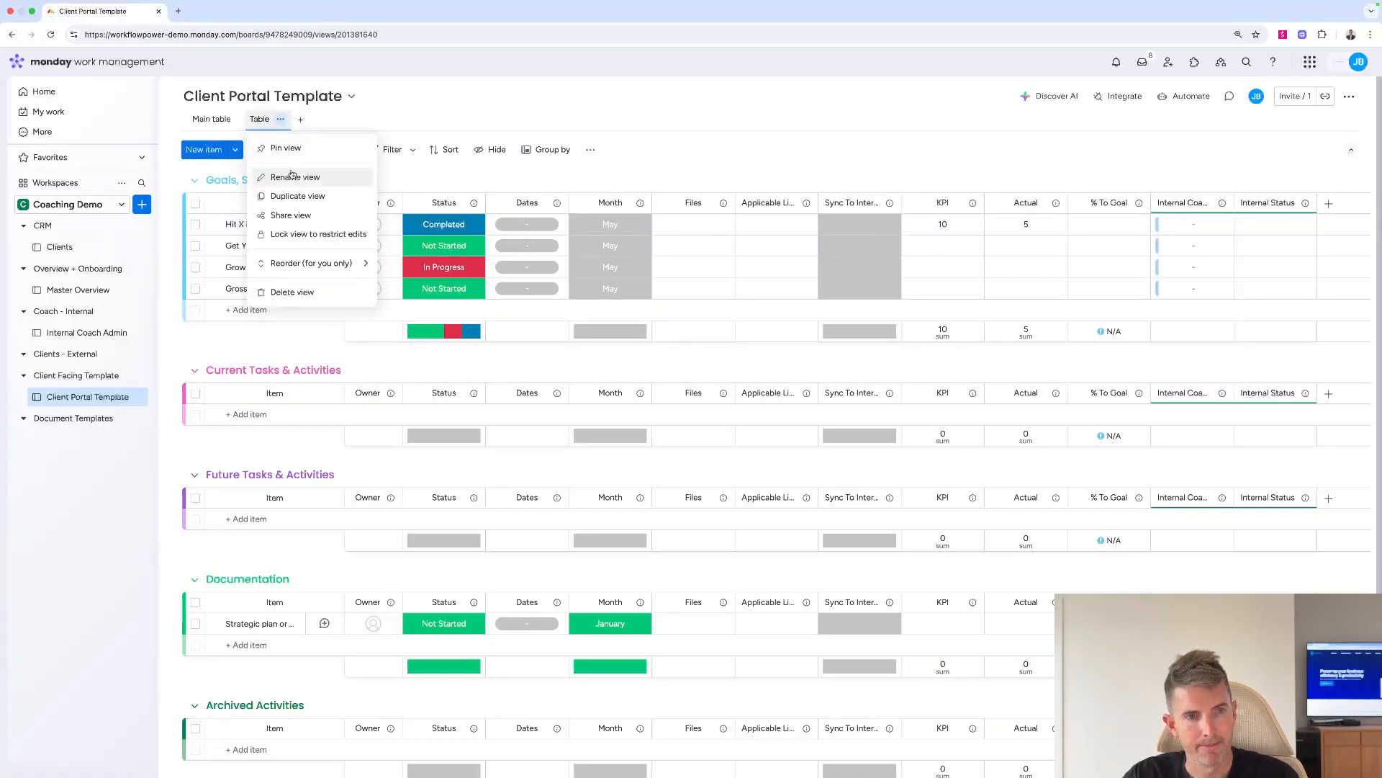
click(295, 175)
text(Current Tasks)
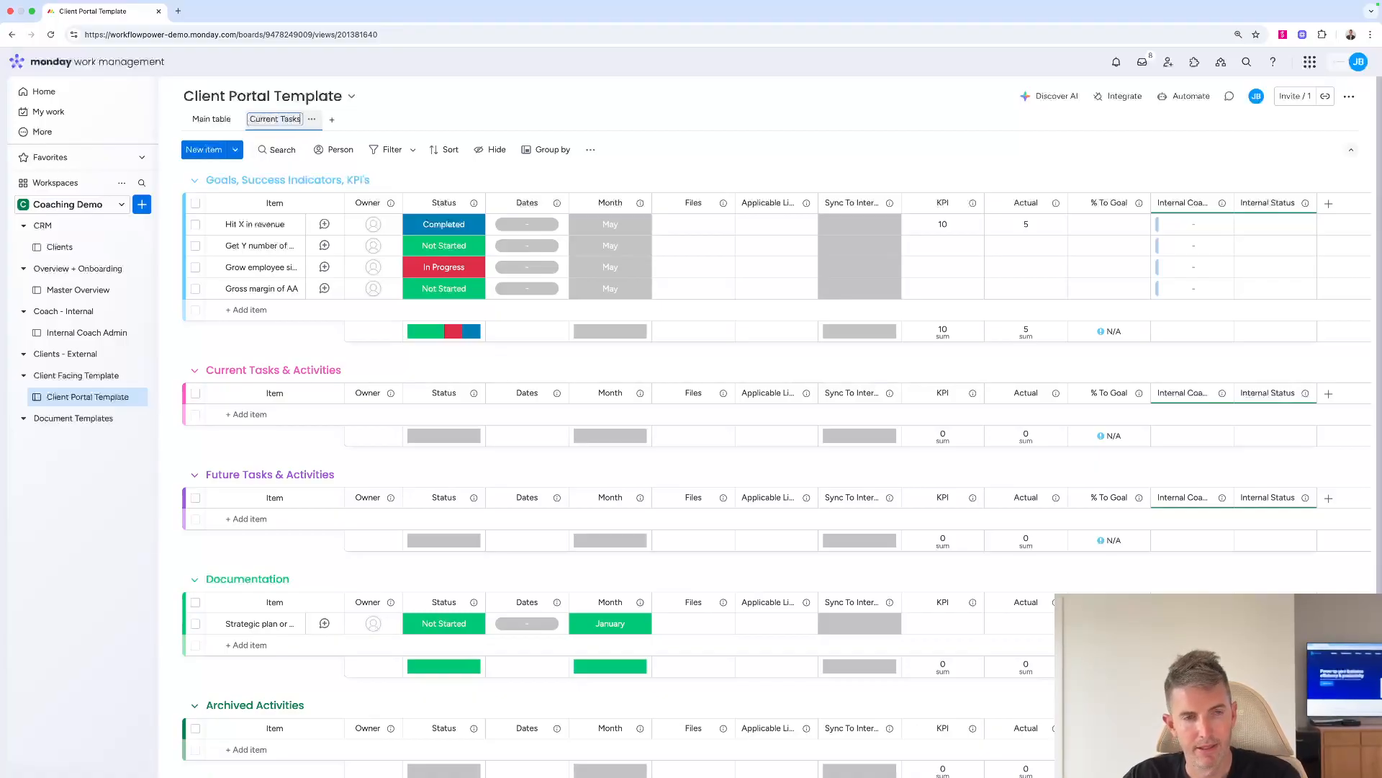
key(Return)
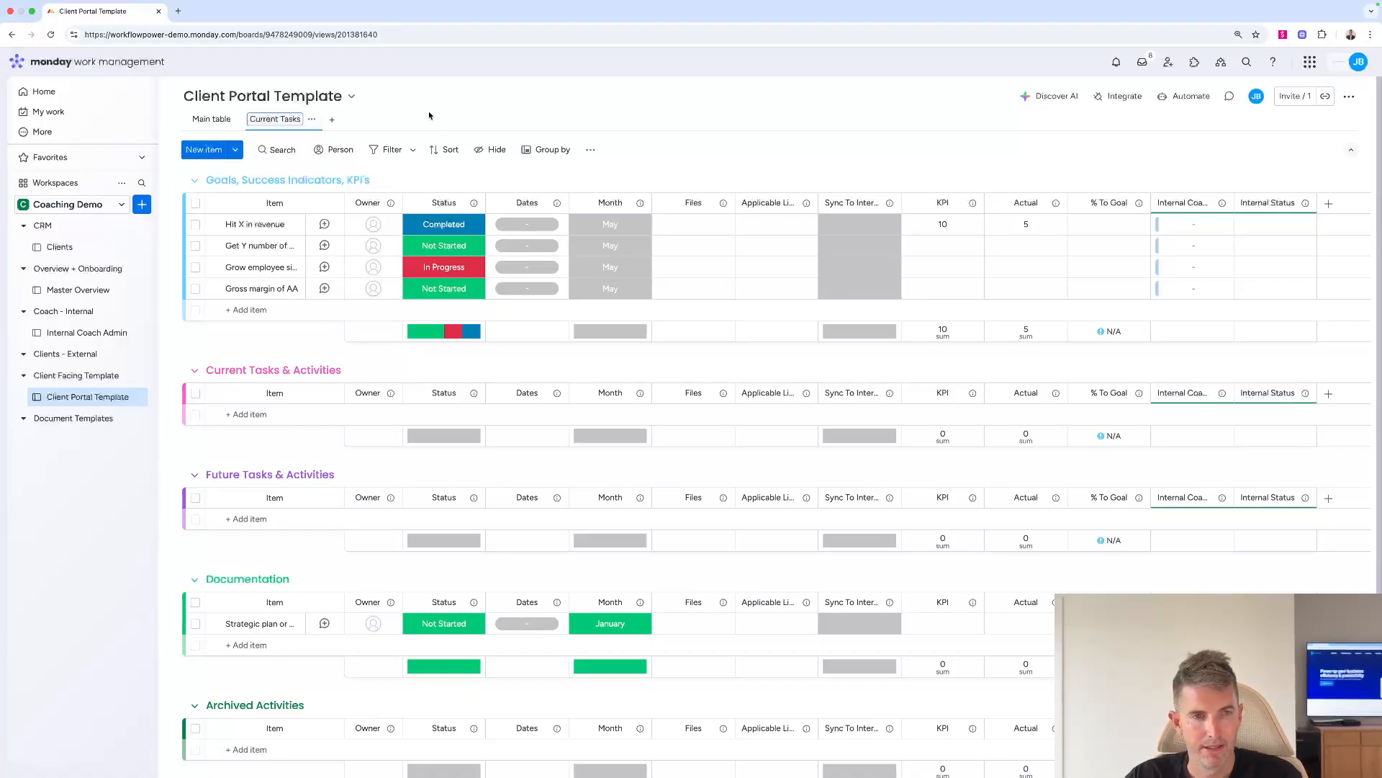
click(313, 123)
click(320, 152)
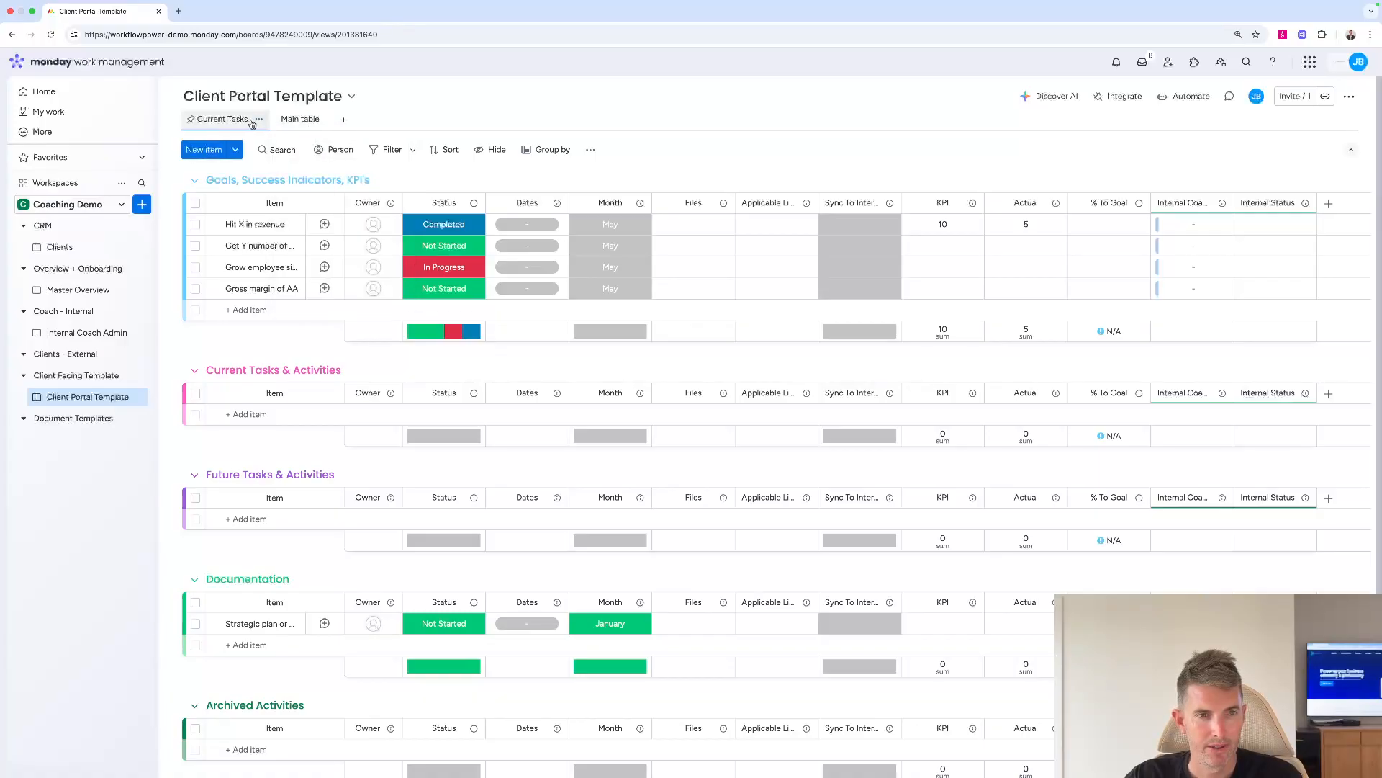
Filter the Current Tasks view to the Current Tasks & Activities group and save the filter to the view
click(388, 149)
click(418, 297)
click(781, 184)
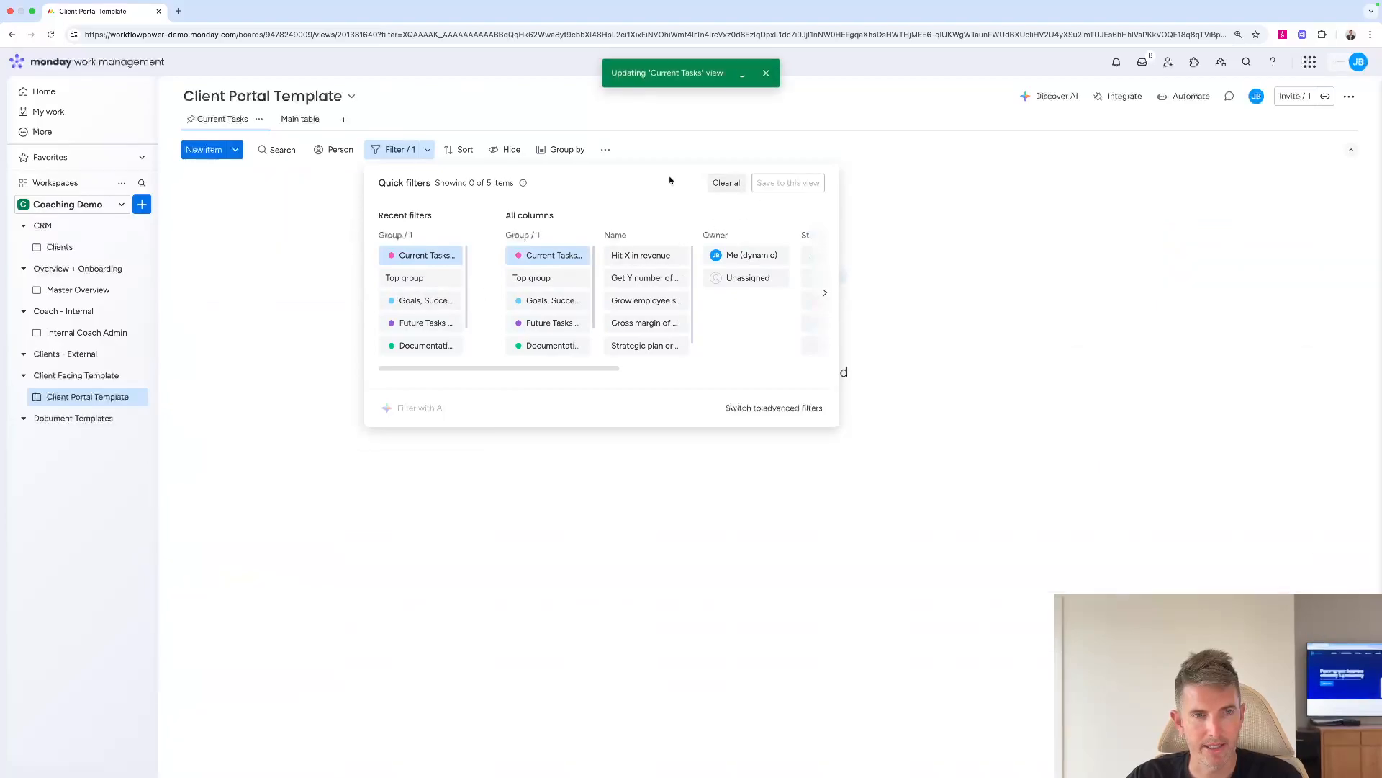
Add the item "New task here" to the Current Tasks & Activities group in the main table and return to the Current Tasks view
click(299, 118)
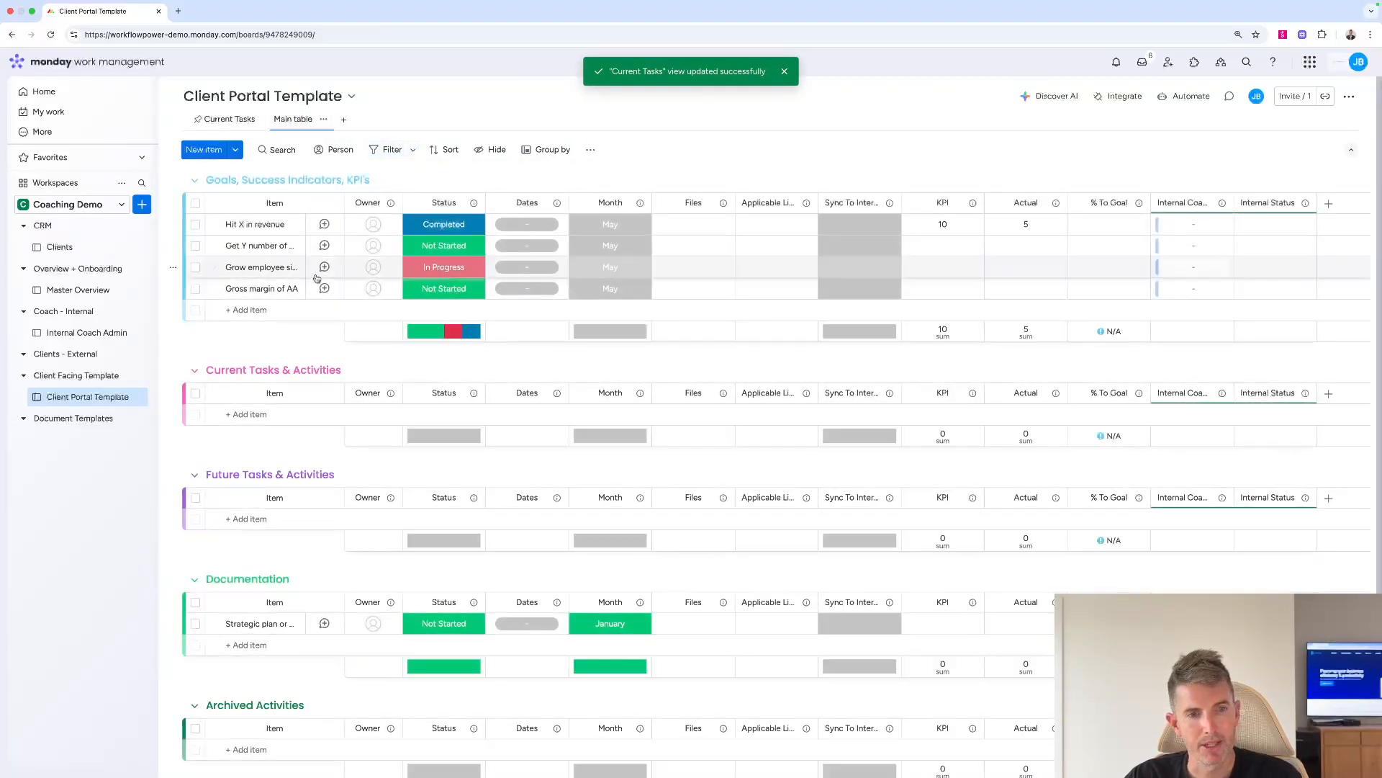
click(261, 414)
text(New task here)
key(Return)
click(223, 119)
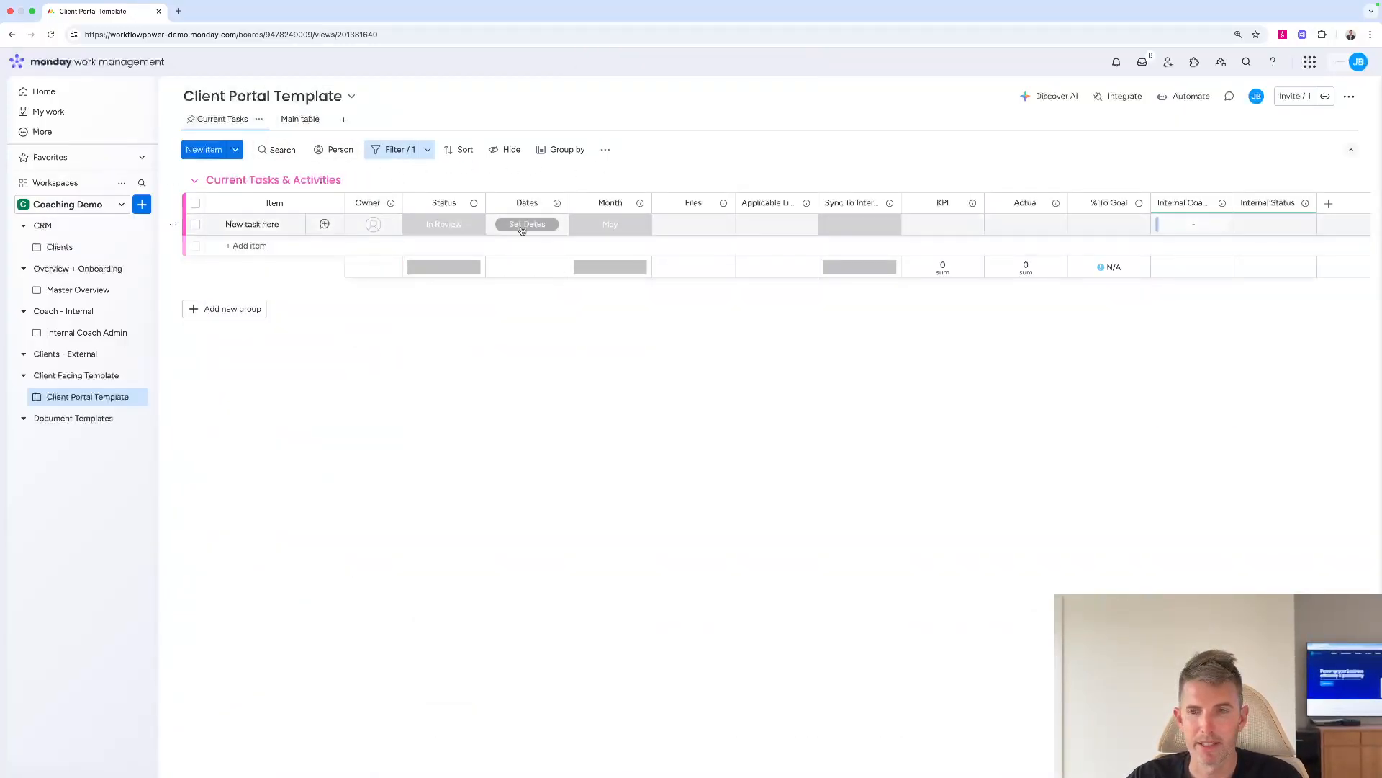
Hide the Status, KPI, Actual, % To Goal, Internal Coach Admin and Internal Status columns and save this to the Current Tasks view
click(508, 152)
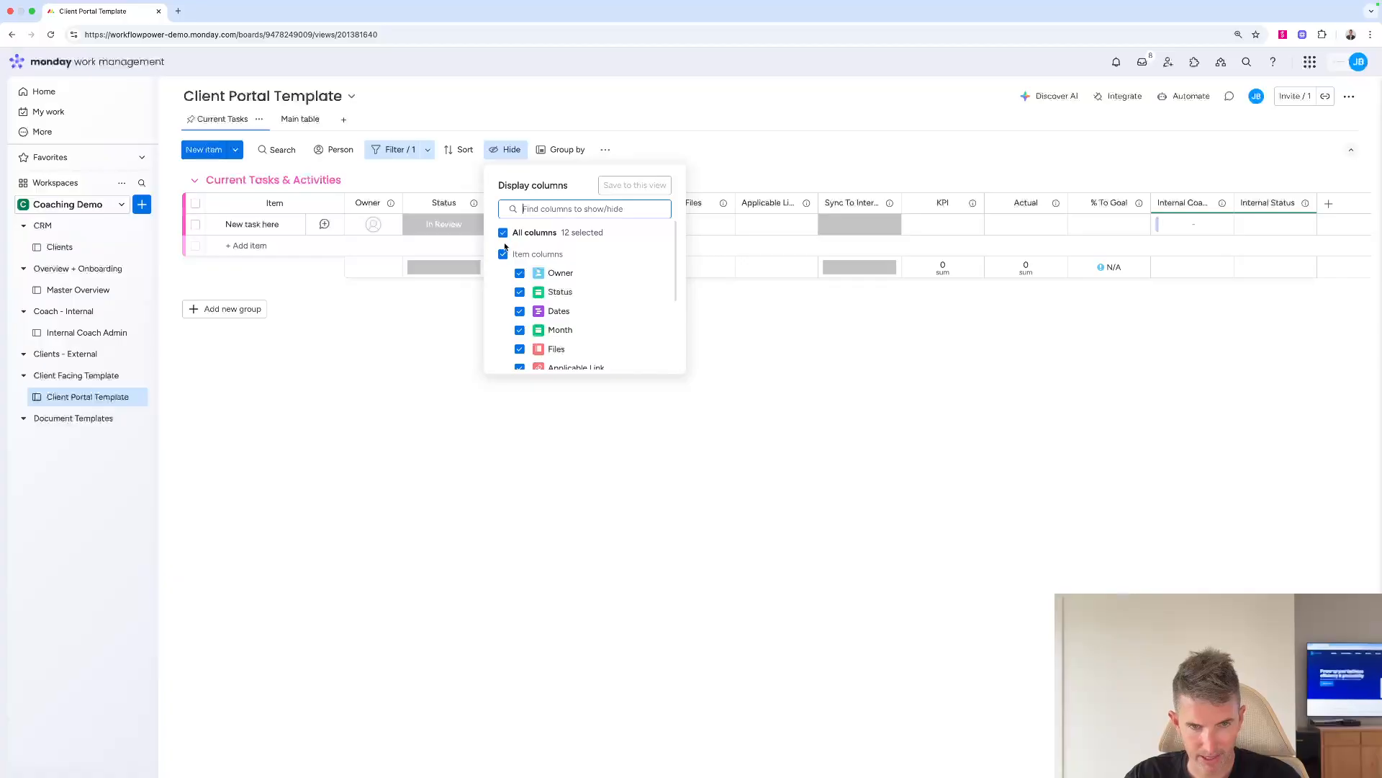
click(519, 293)
scroll(520, 317, down, 3)
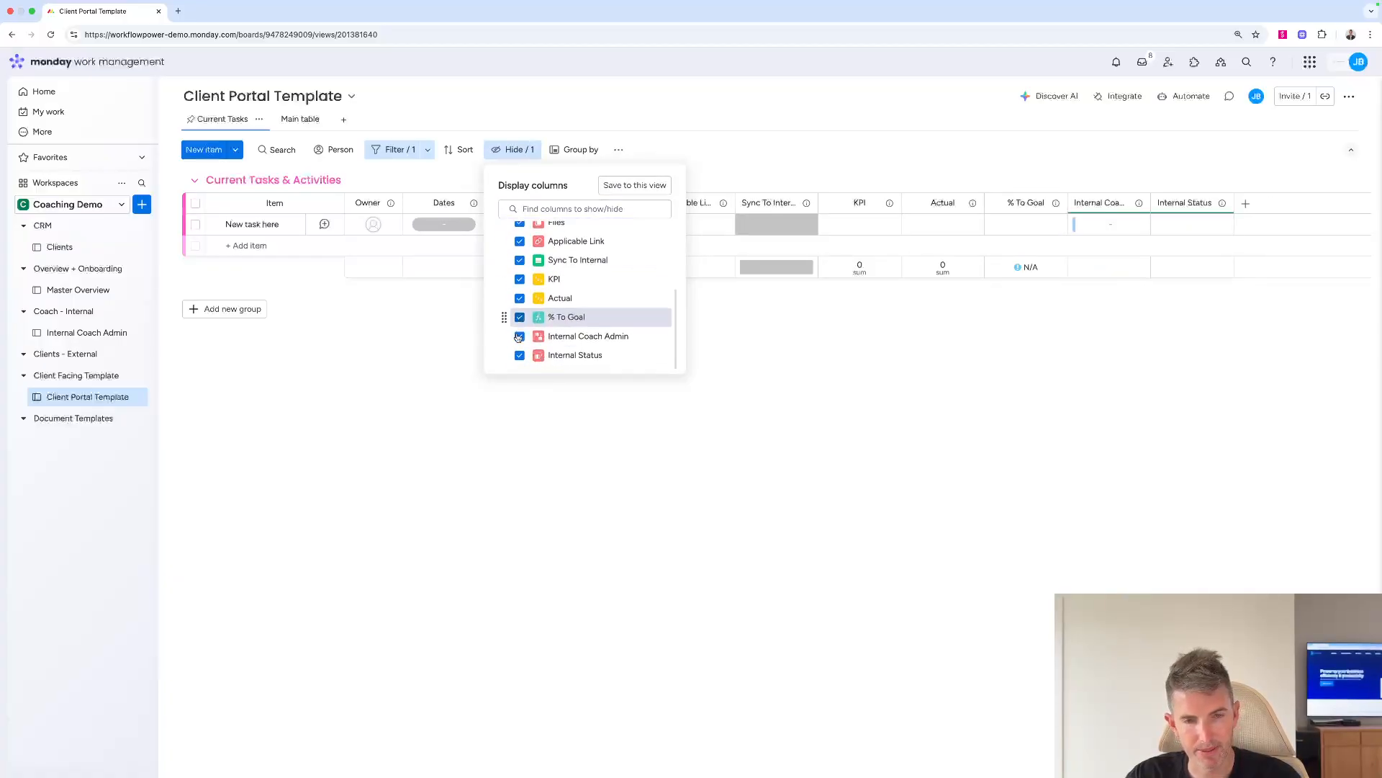
click(519, 354)
click(519, 336)
click(519, 317)
click(519, 298)
click(519, 279)
click(626, 185)
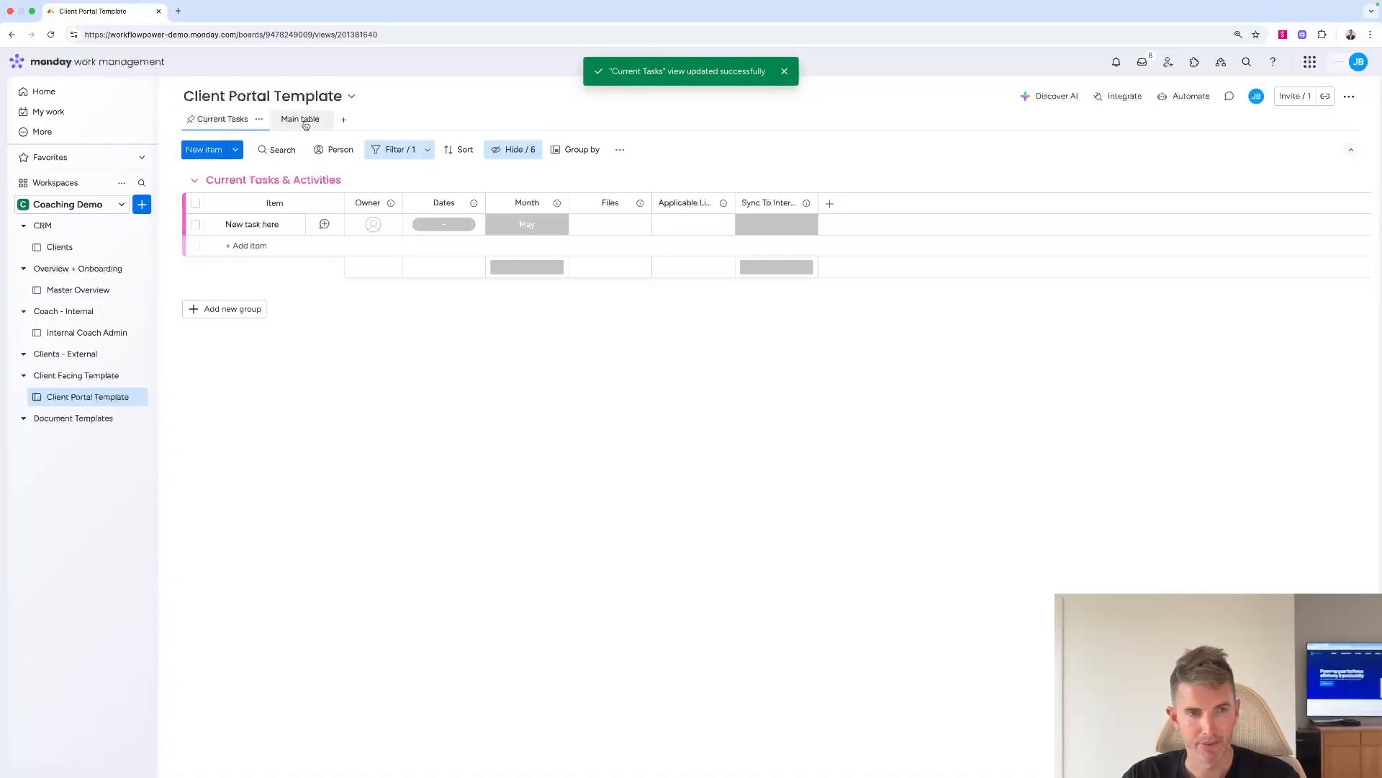
Add another Table view to the board and rename it Goals
click(344, 119)
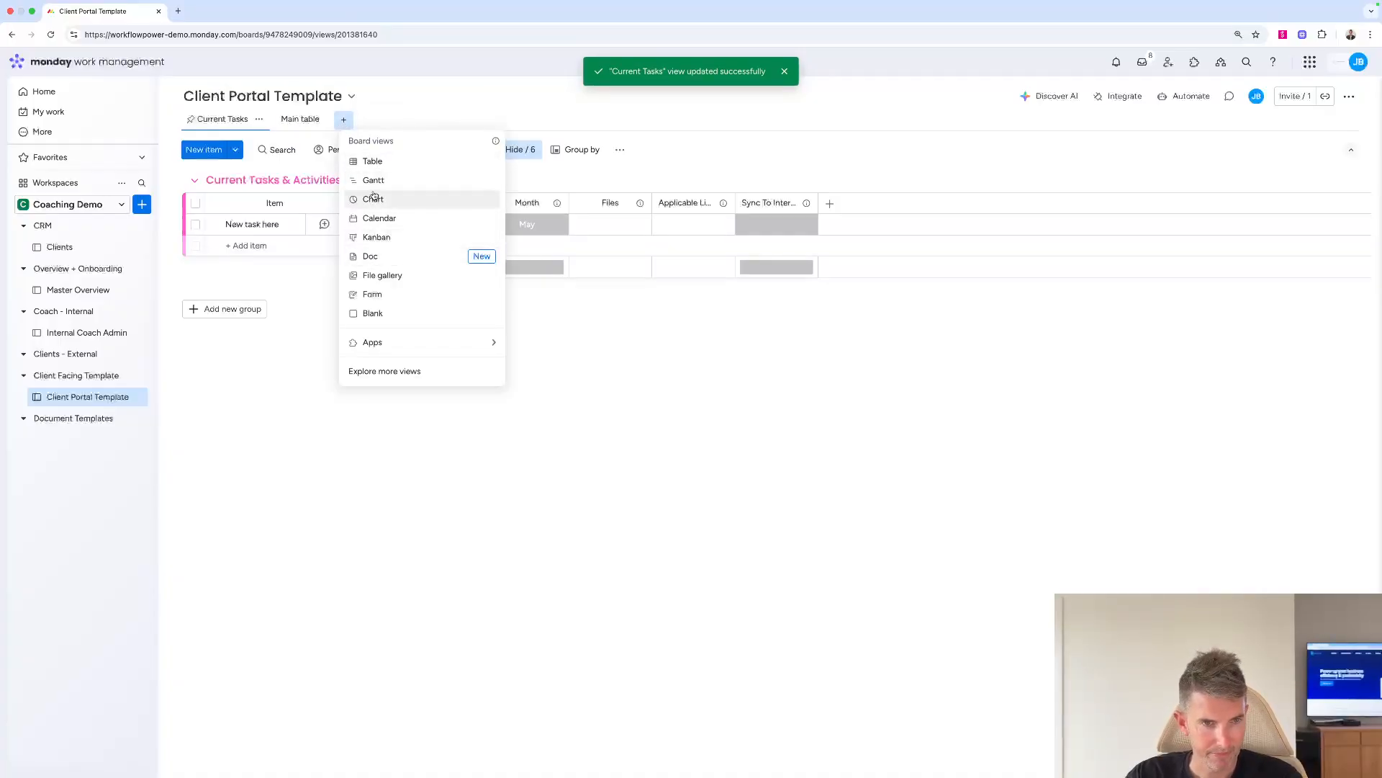
click(371, 161)
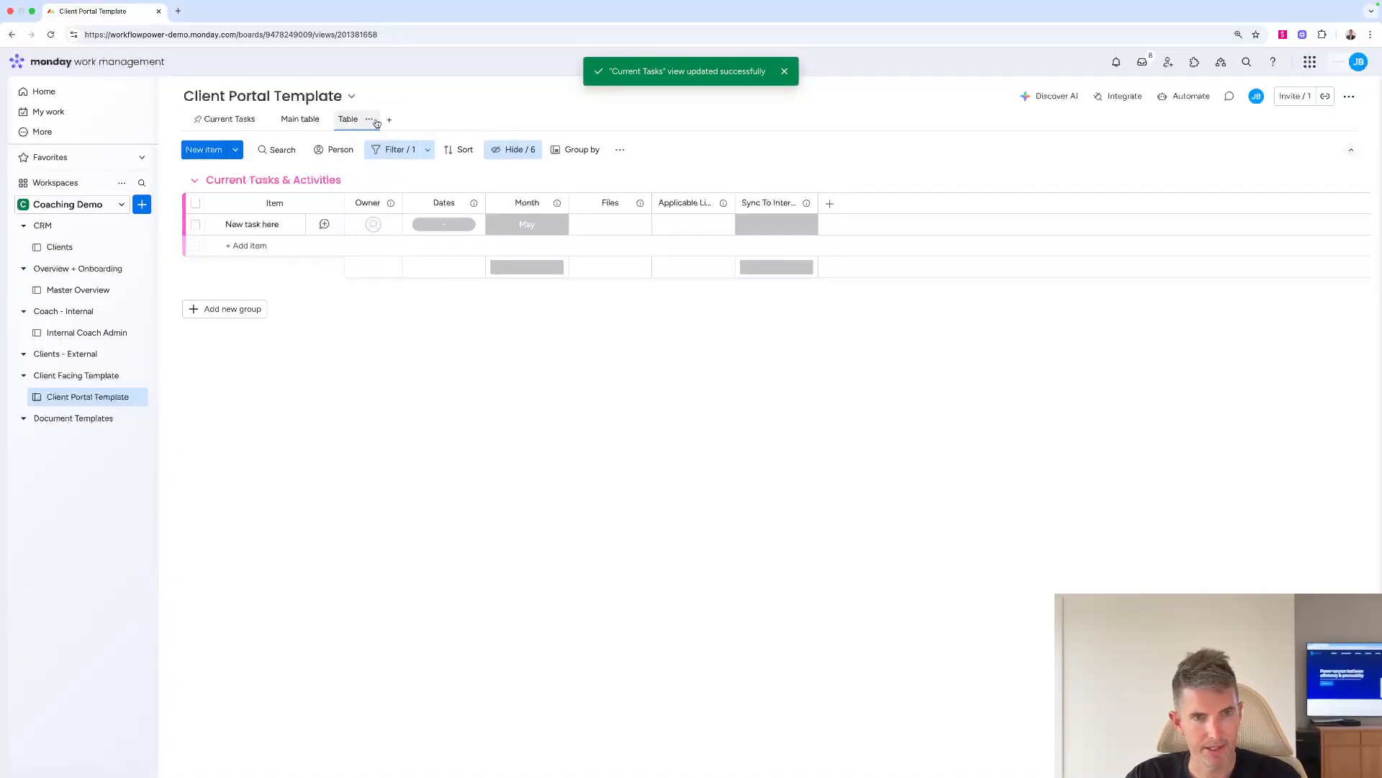
click(370, 120)
click(372, 171)
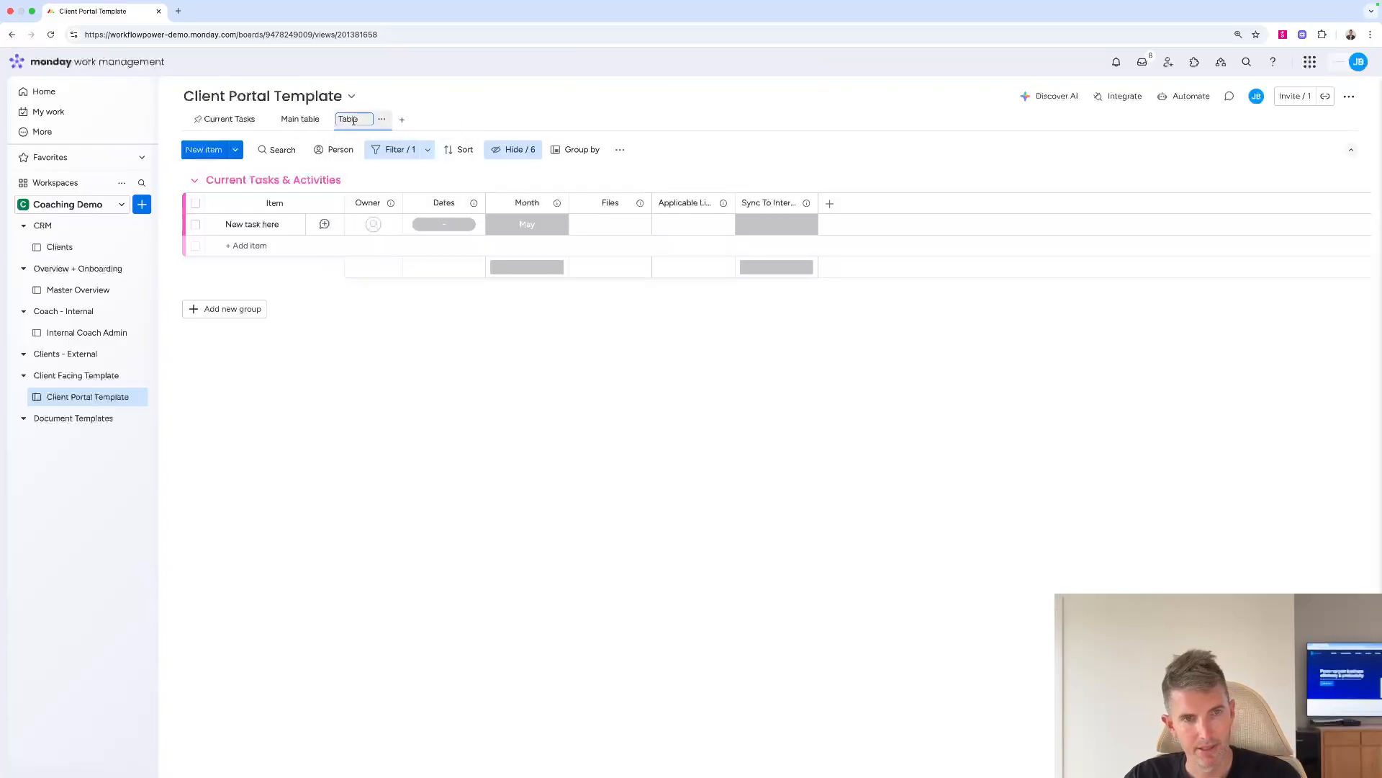
text(Goals)
key(Return)
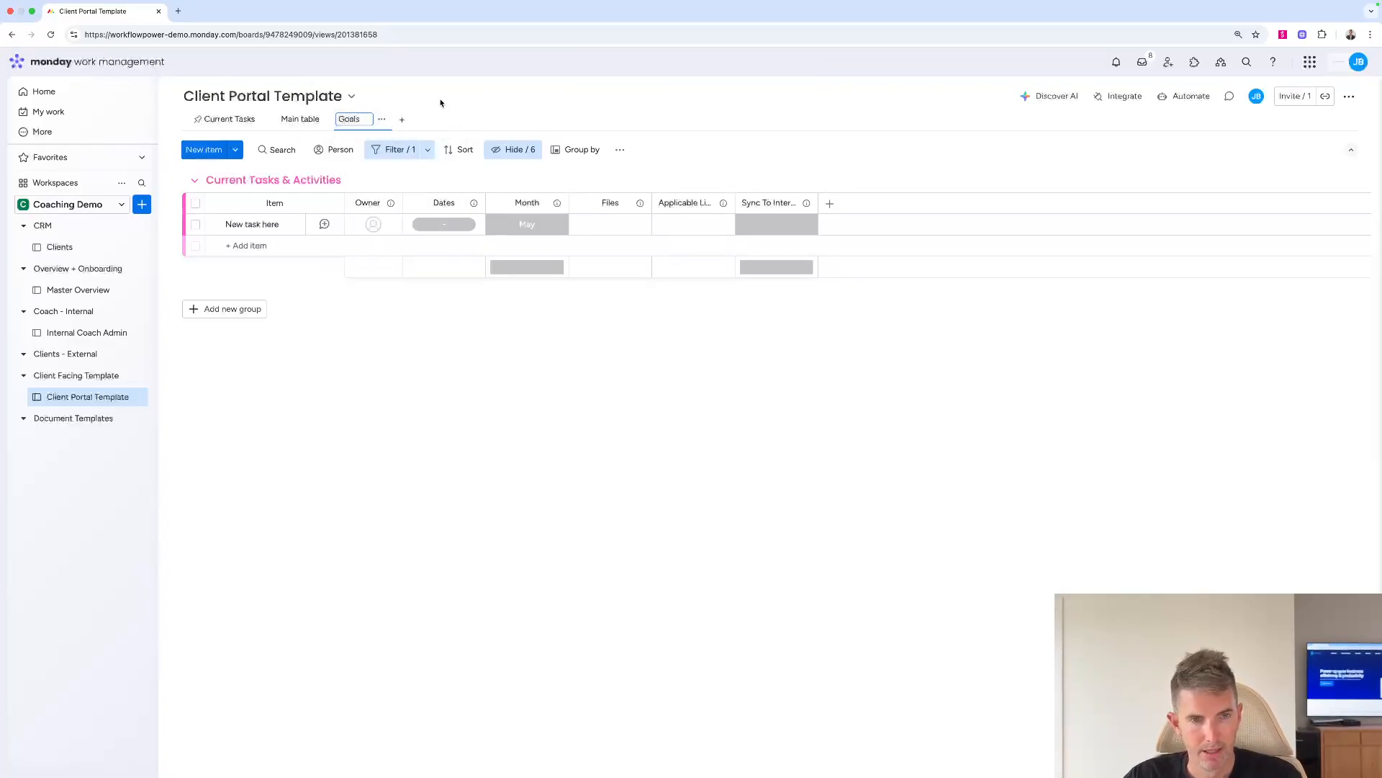
Change the Goals view's filter to the Goals, Success Indicators, KPI's group and save it to the view
click(398, 150)
click(422, 255)
click(416, 277)
click(781, 183)
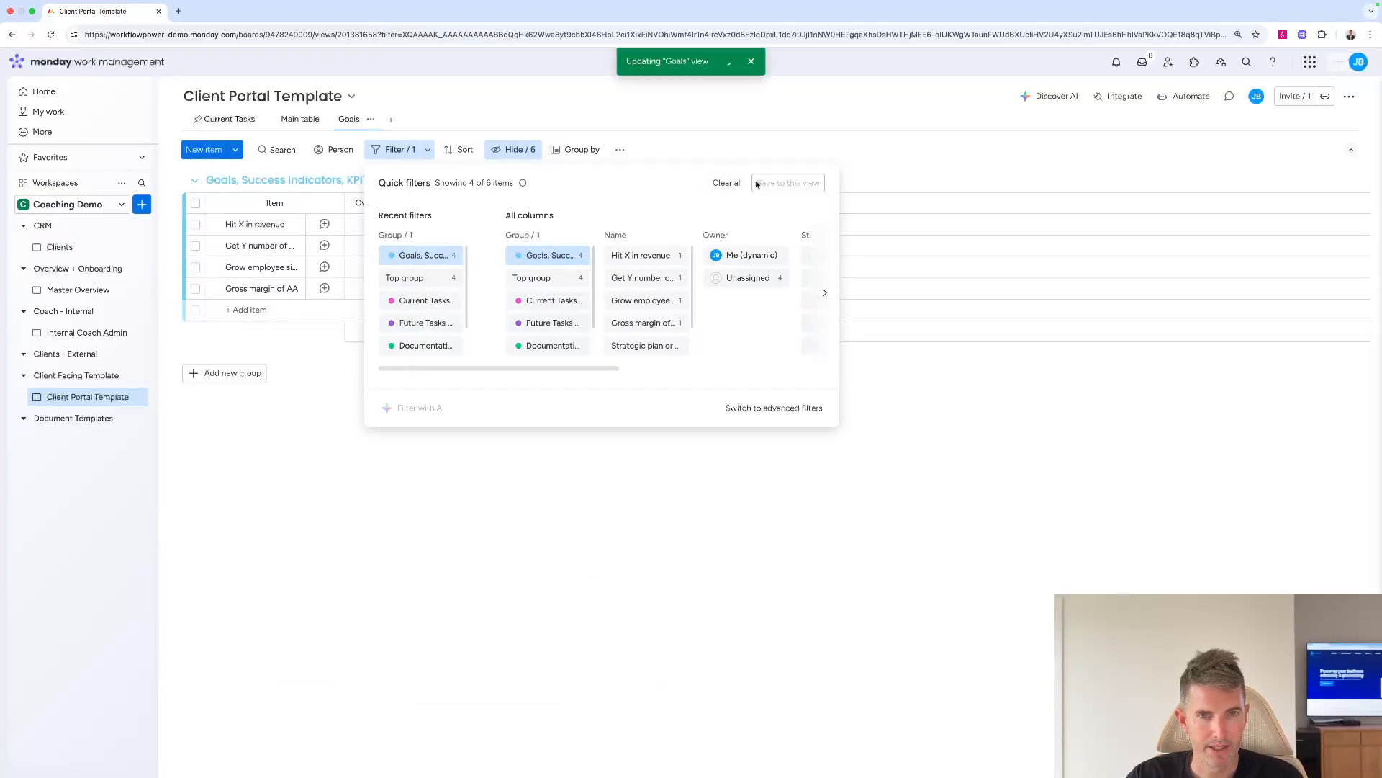
Show only the KPI, Actual and % To Goal columns in the Goals view and save the selection
click(514, 150)
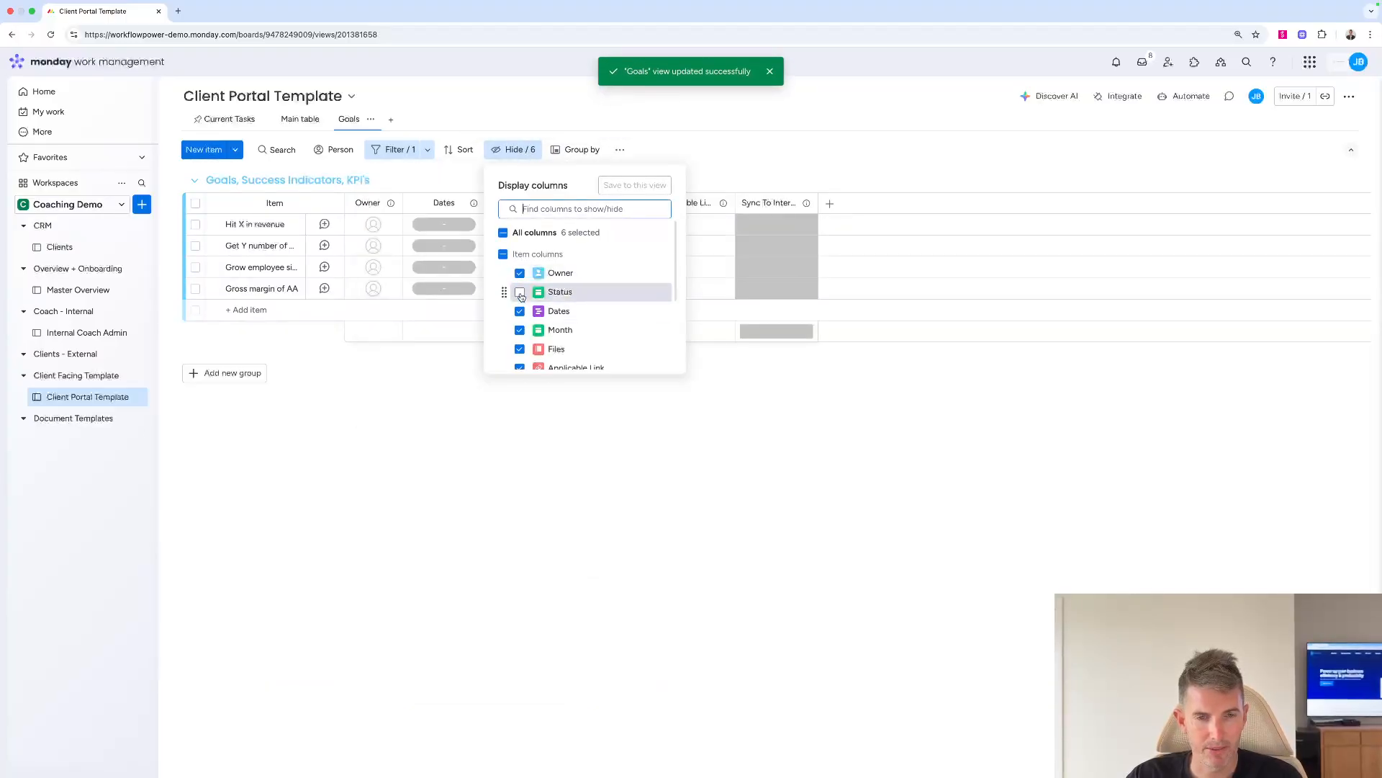
click(503, 254)
scroll(519, 332, down, 3)
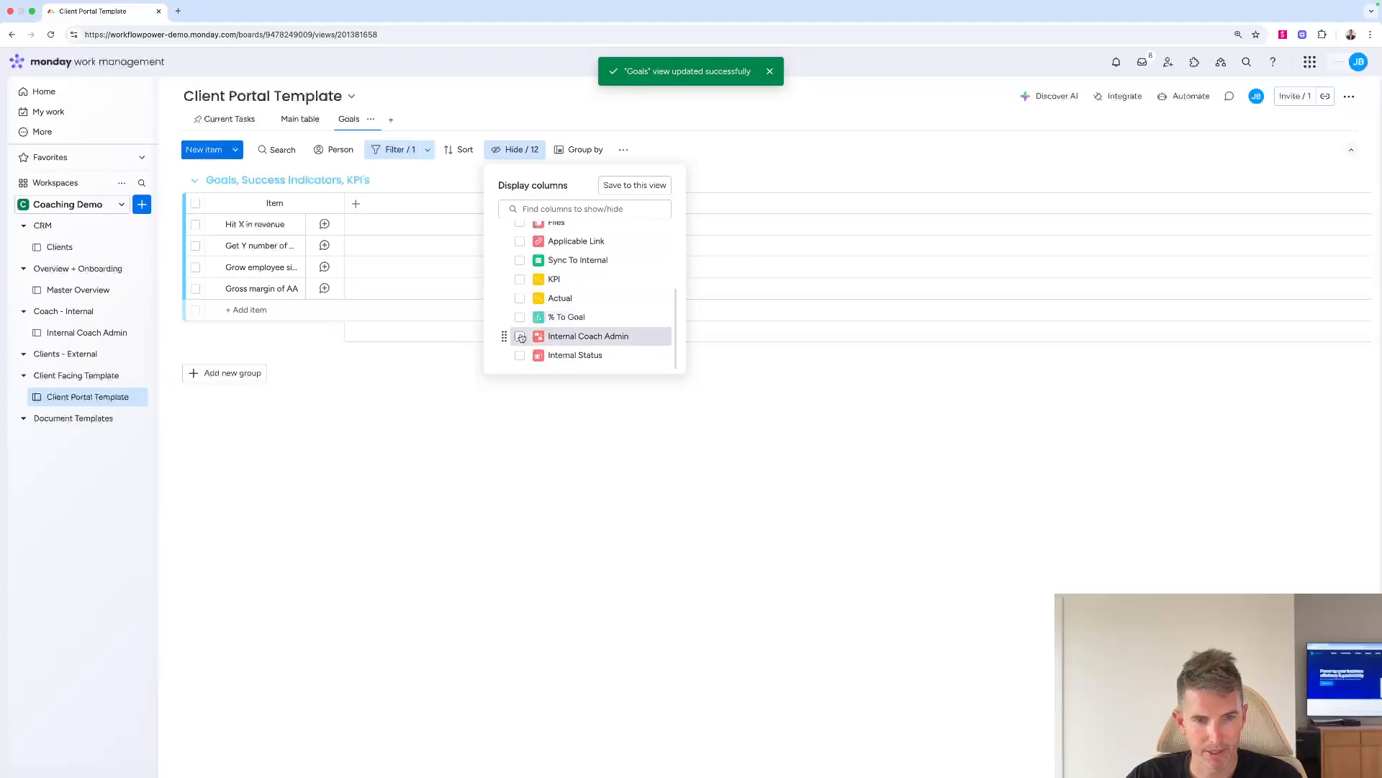
click(520, 317)
click(520, 298)
click(520, 279)
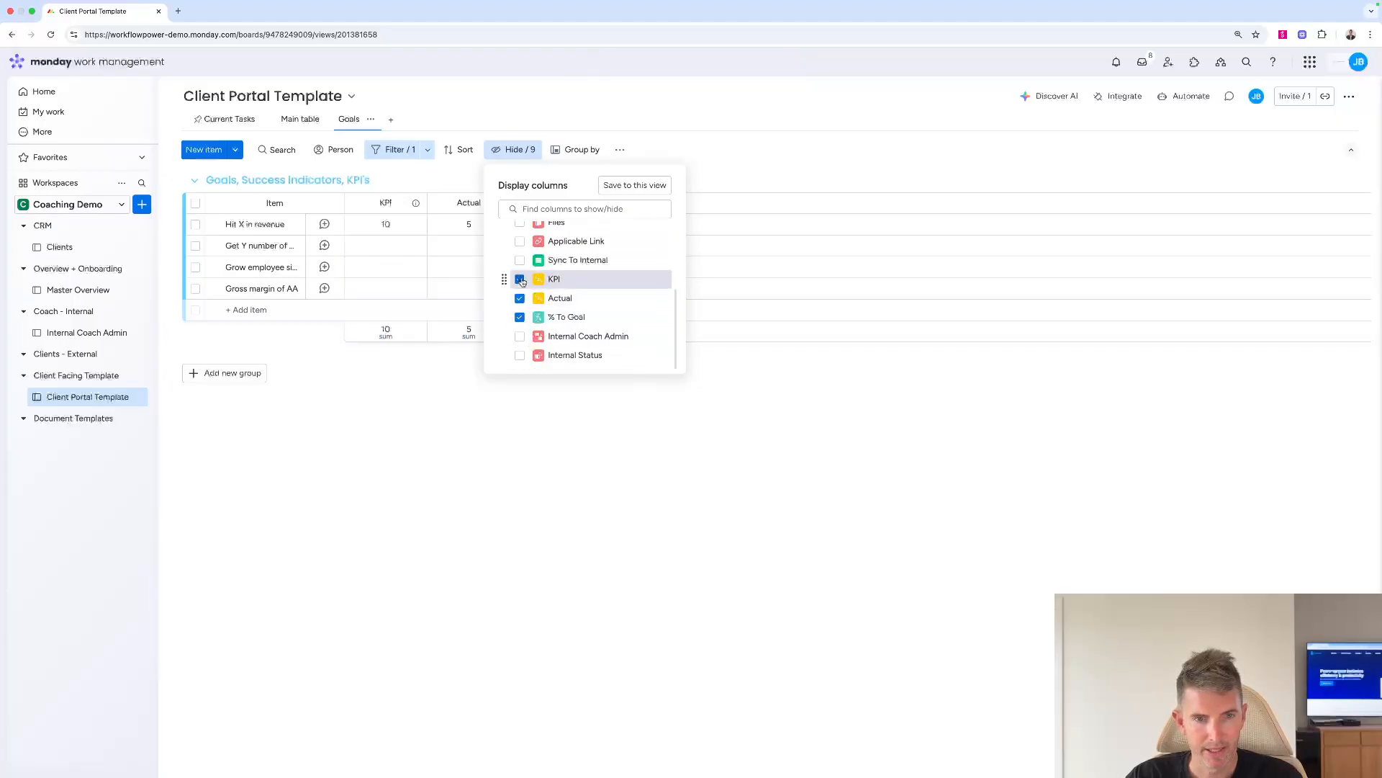
click(634, 185)
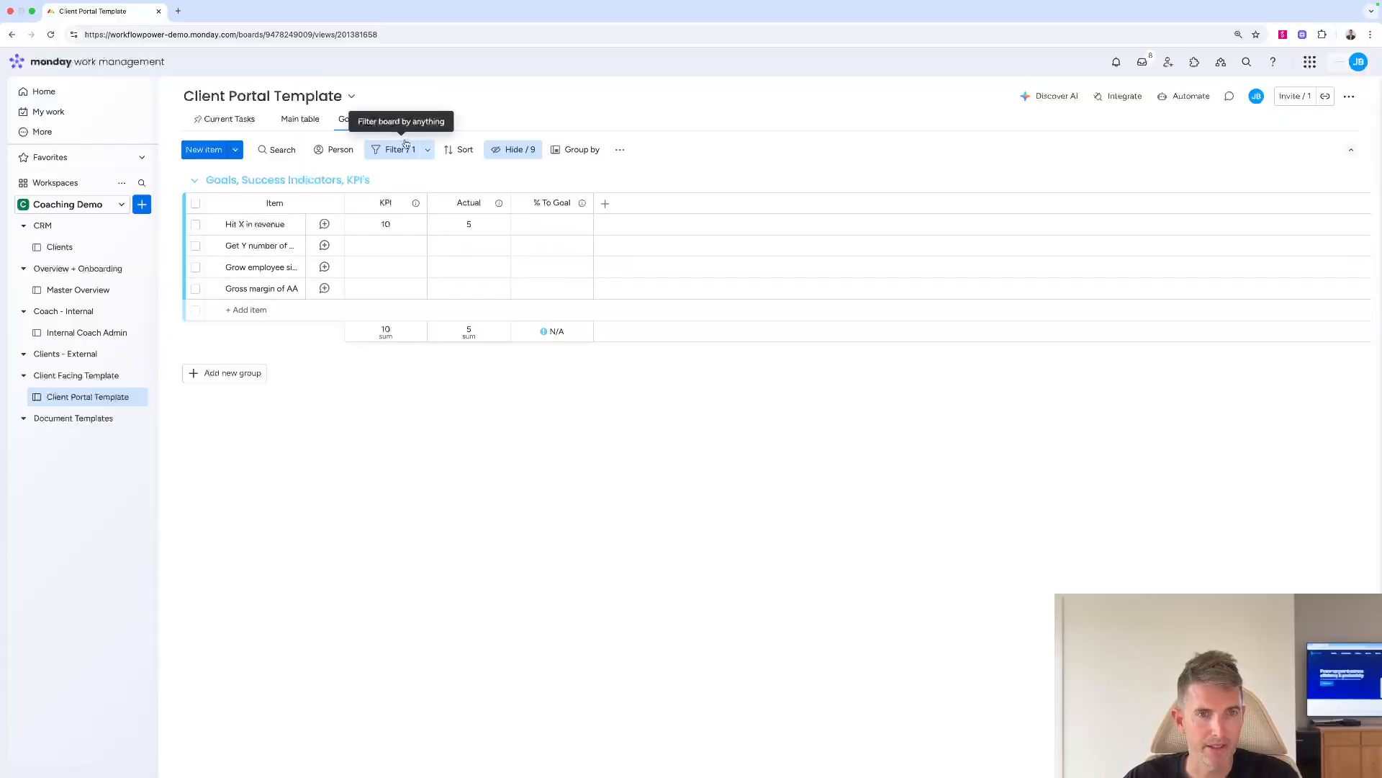
Add a Chart view to the board and return to the main table
click(391, 120)
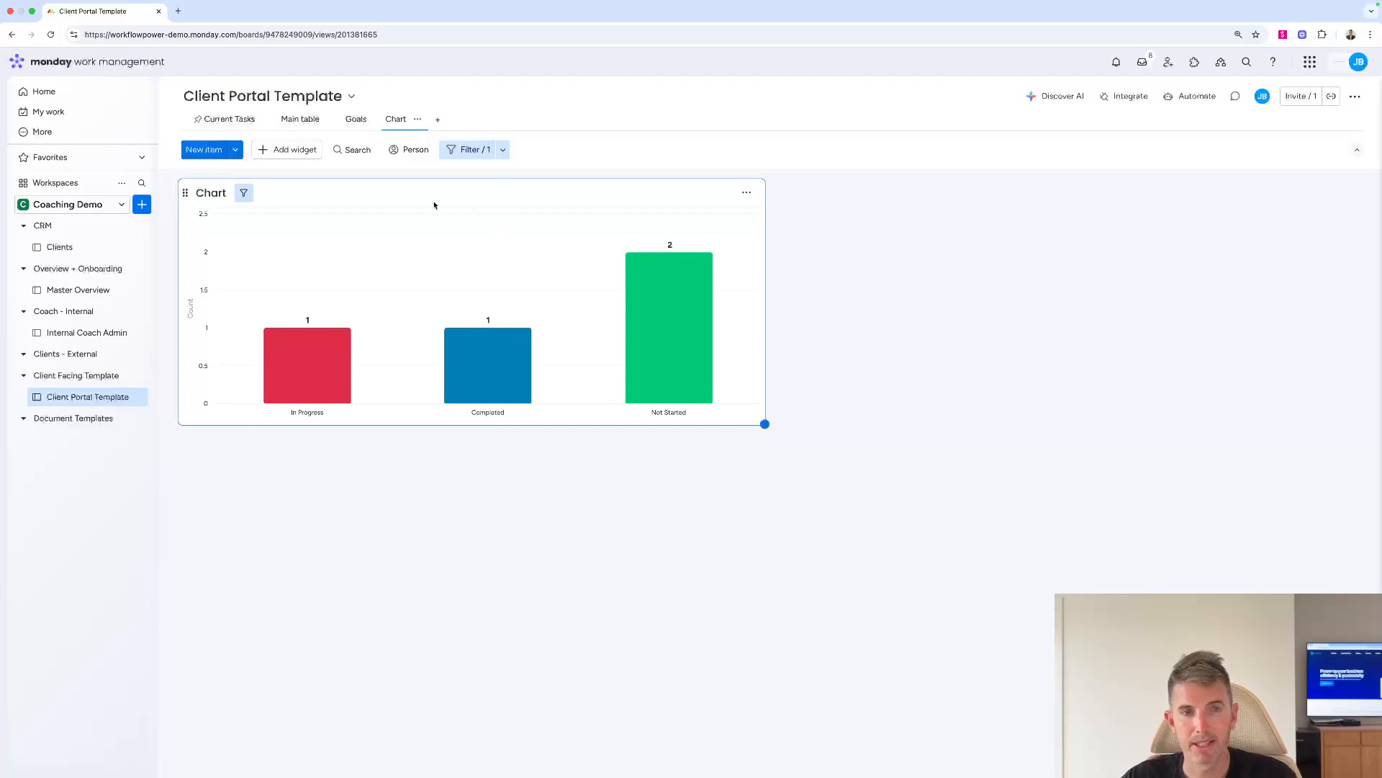
click(247, 123)
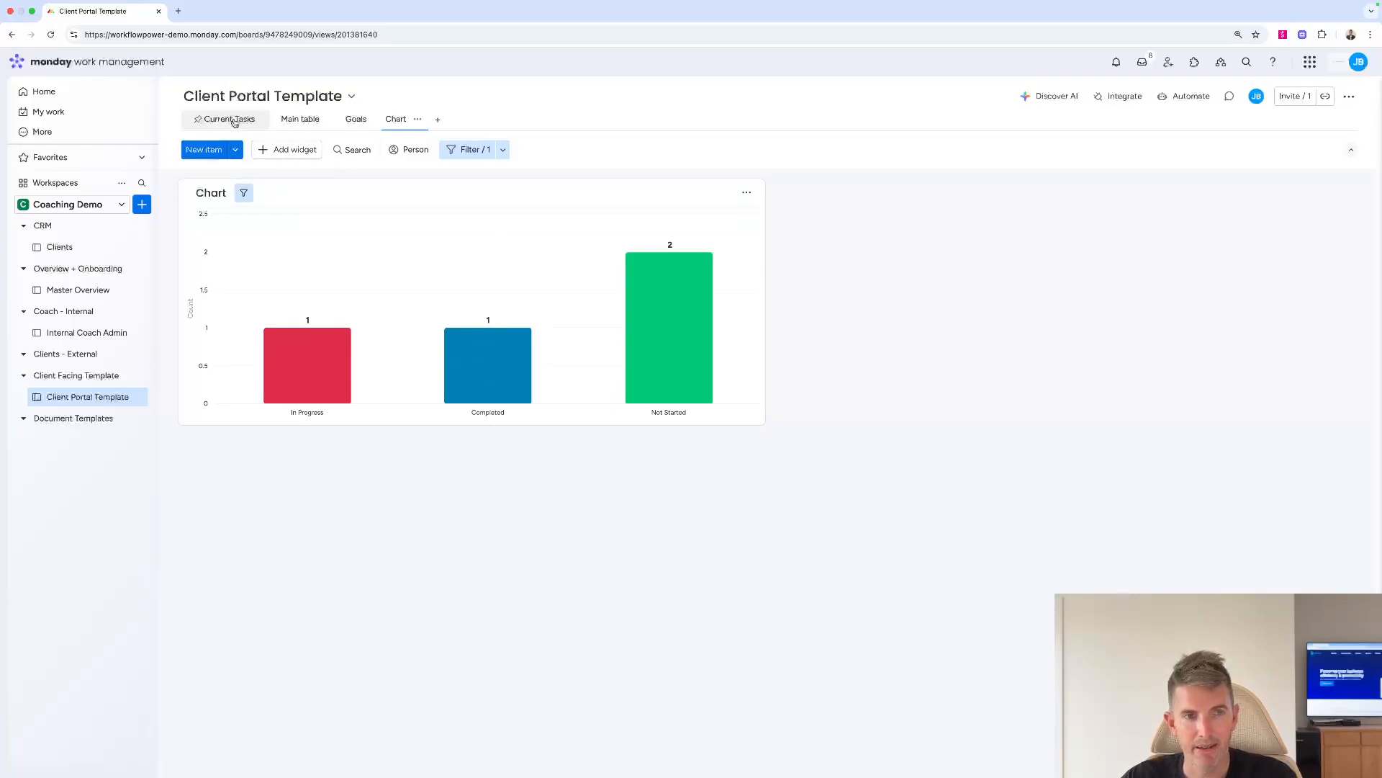
click(294, 128)
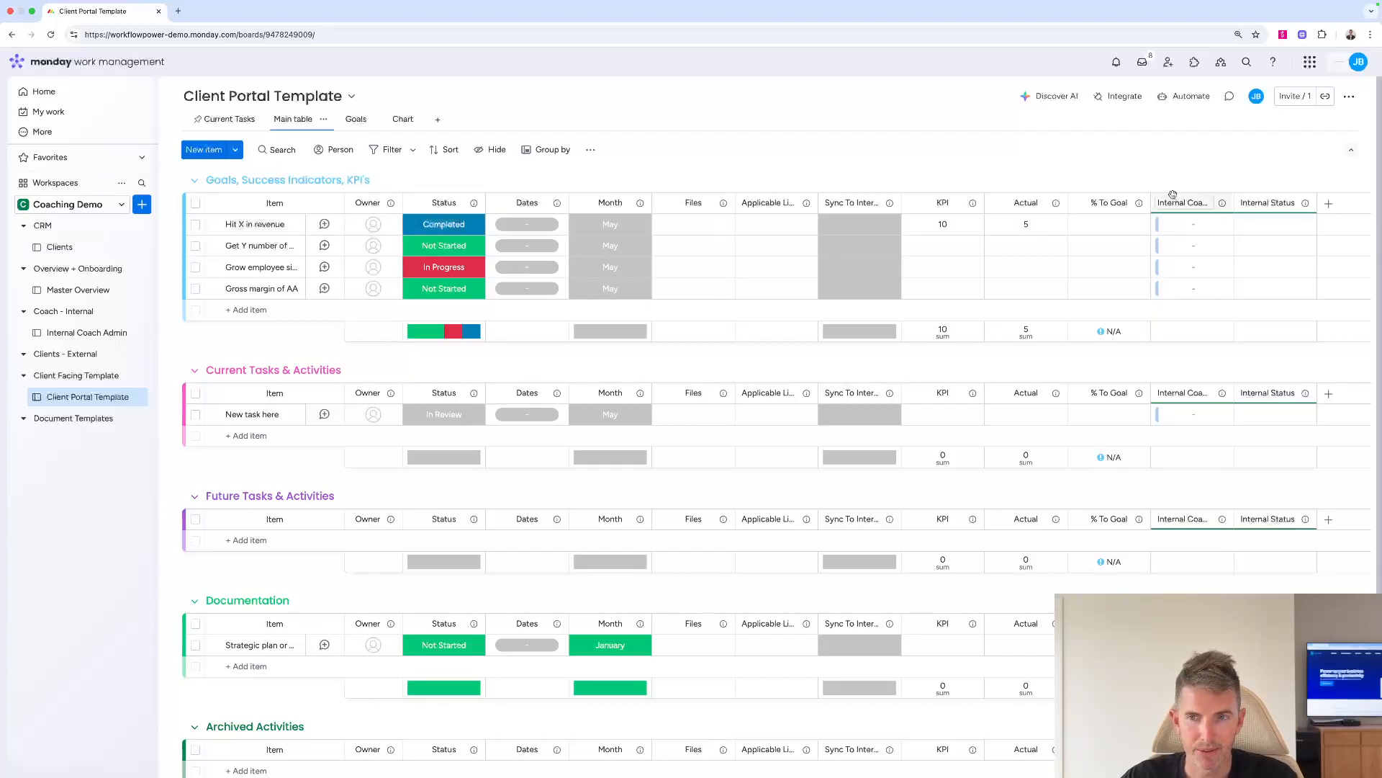
Start a board automation from scratch with the trigger that Sync To Internal changes to Y
click(1162, 97)
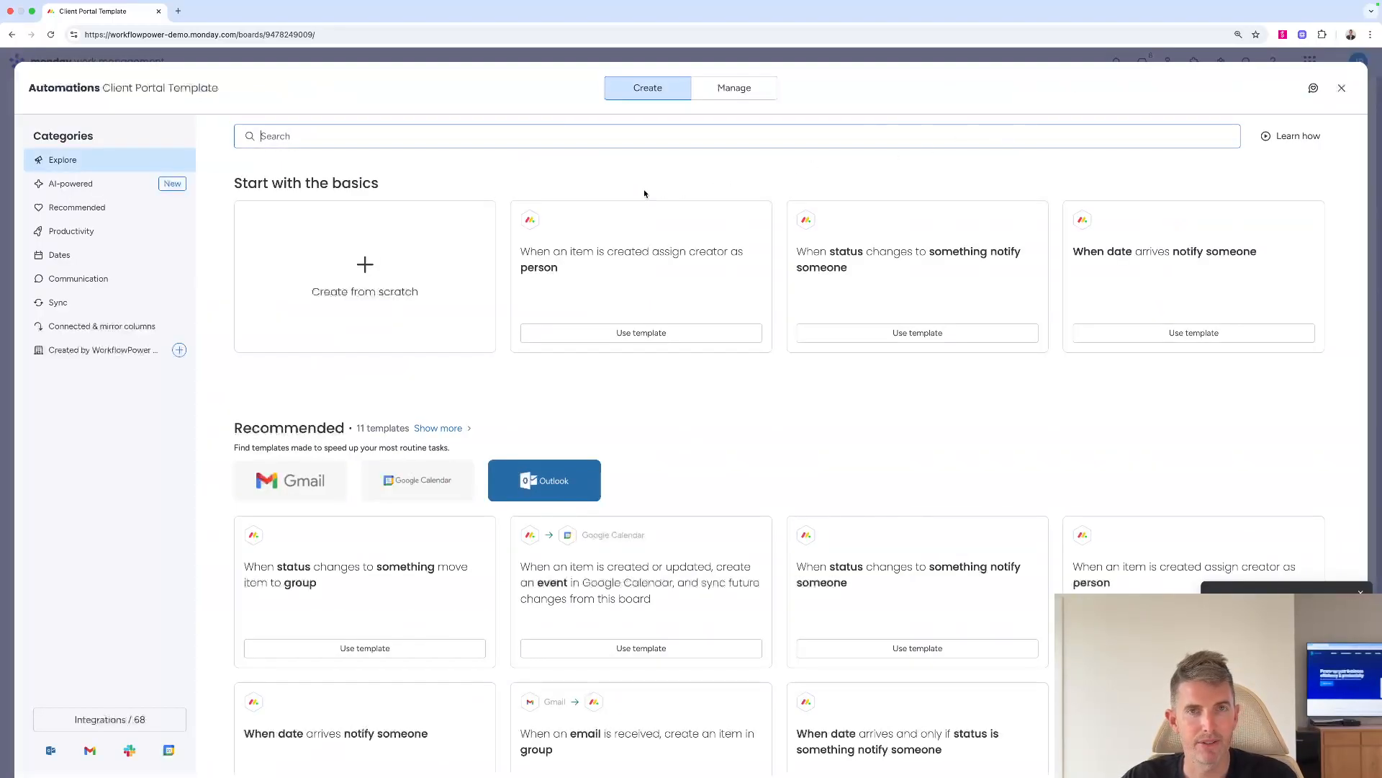
click(381, 248)
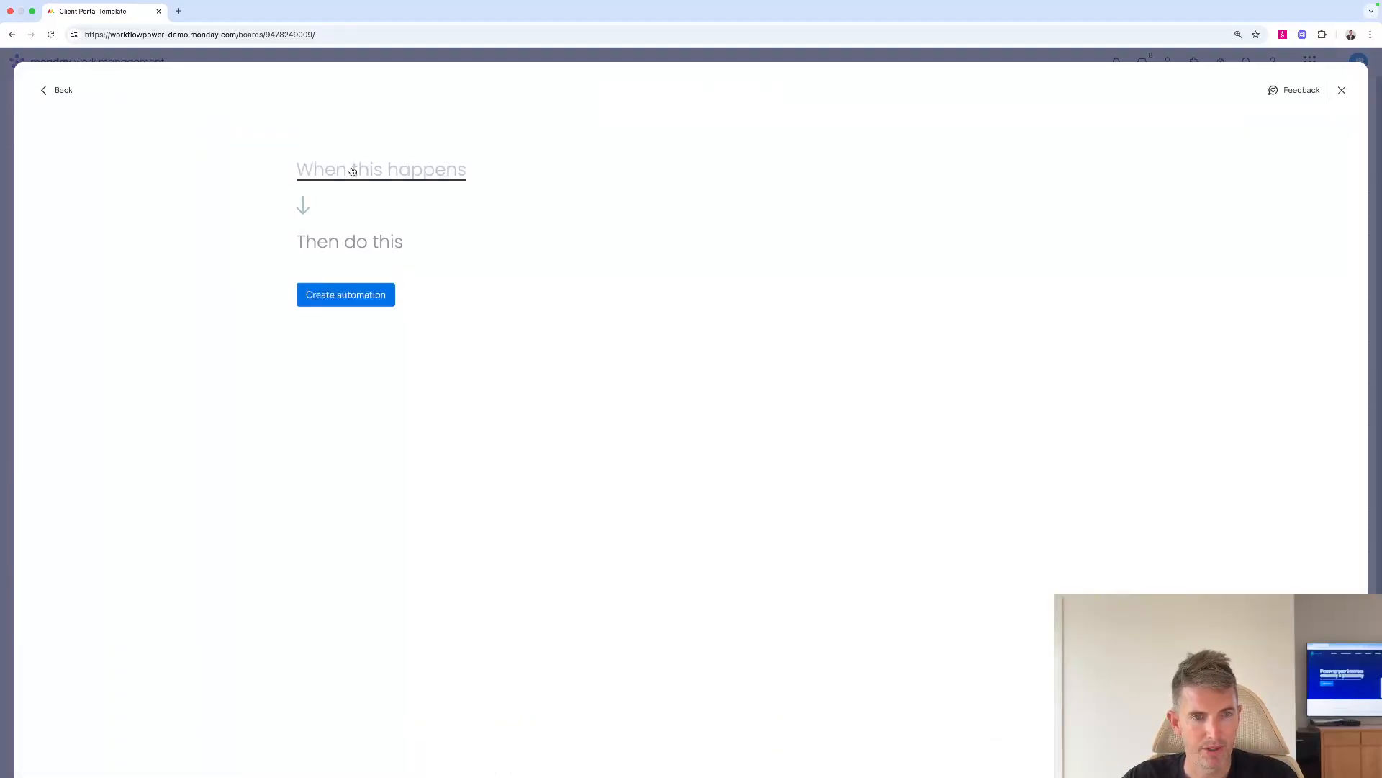
click(349, 169)
click(341, 232)
click(379, 171)
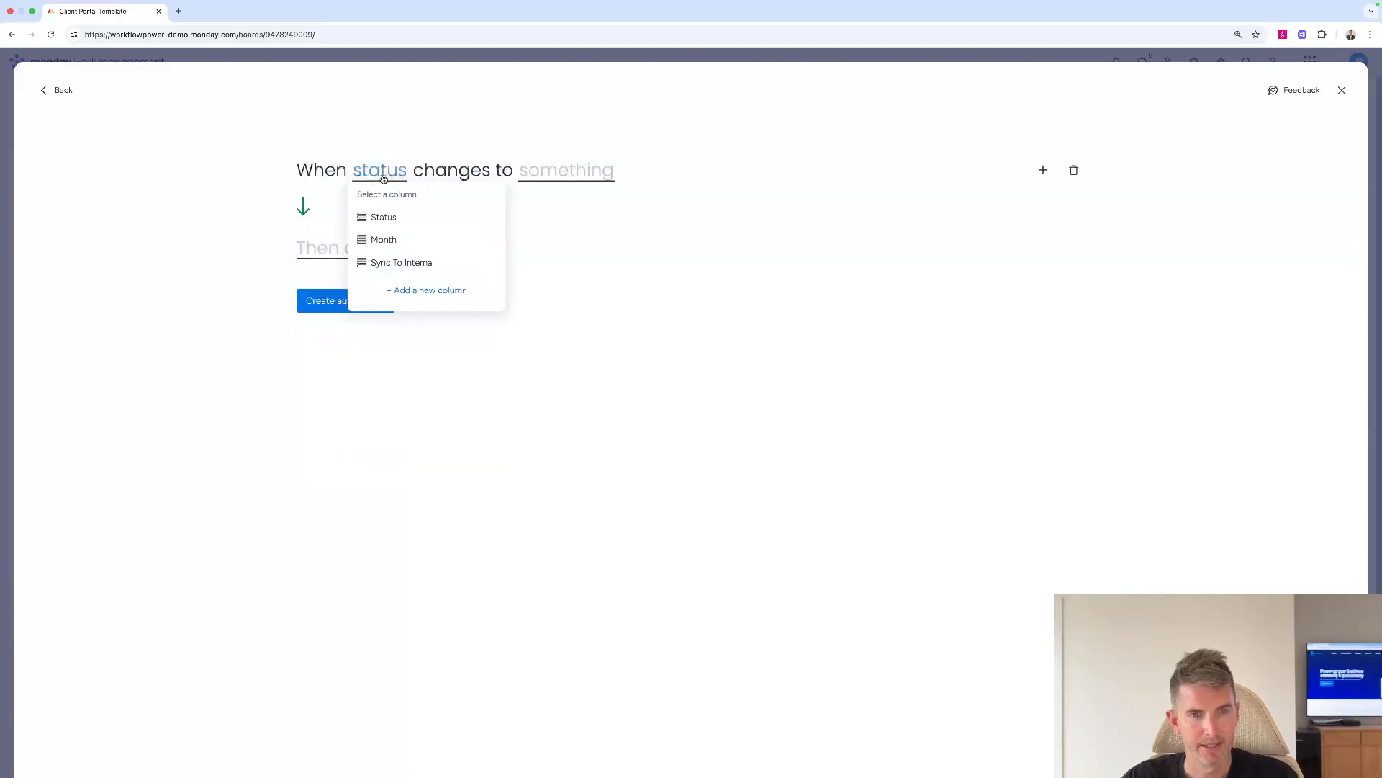
click(392, 262)
click(609, 175)
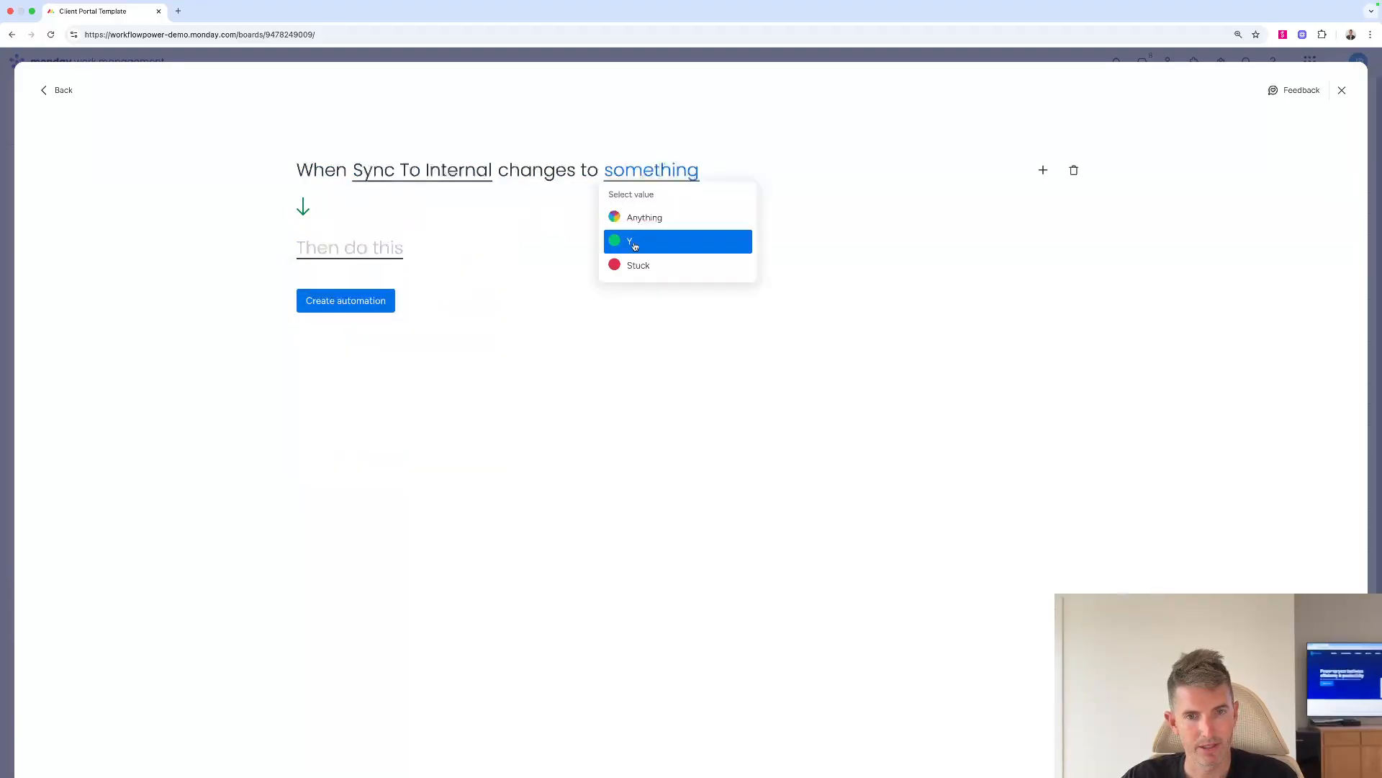
click(617, 242)
Add the action that creates an item in Internal Coach Admin and connects it with the Client Portal Template board, choosing the connection column
click(388, 247)
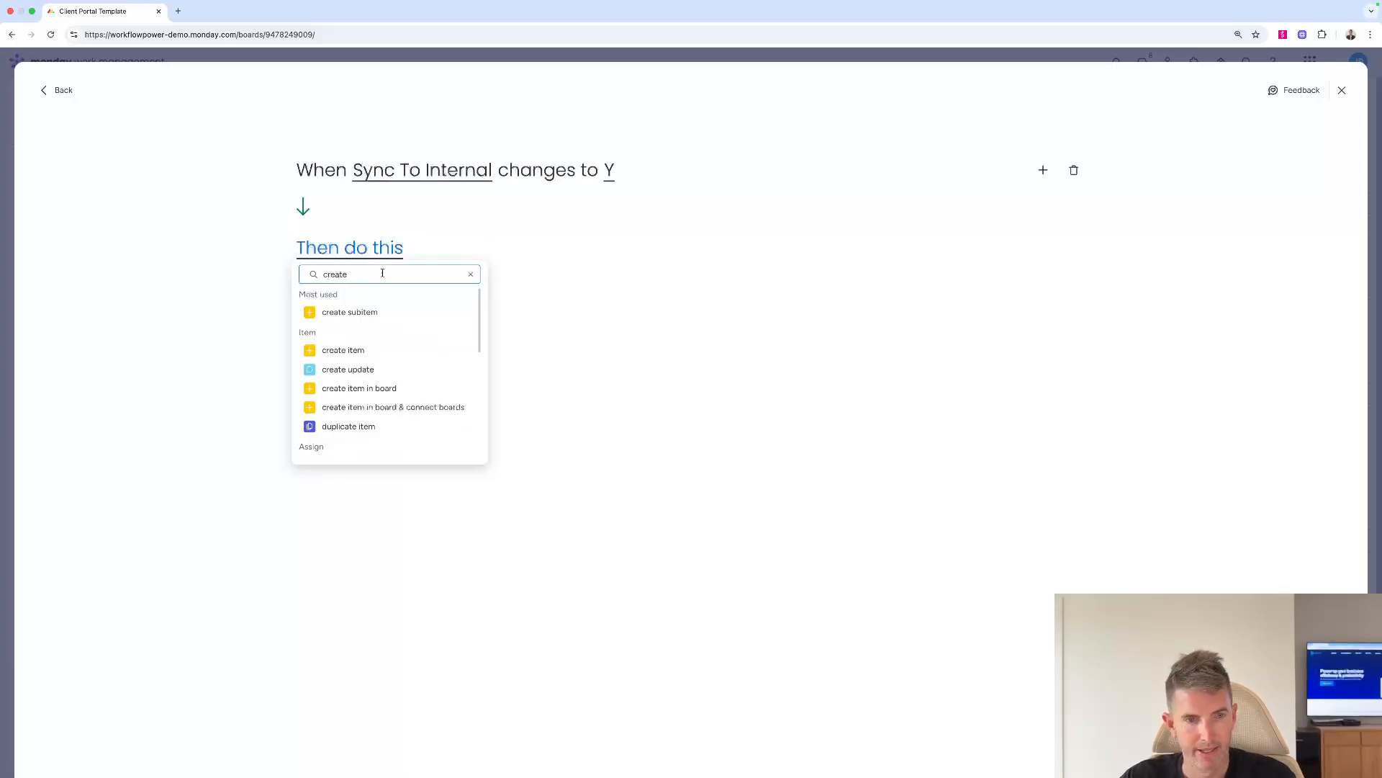
click(375, 409)
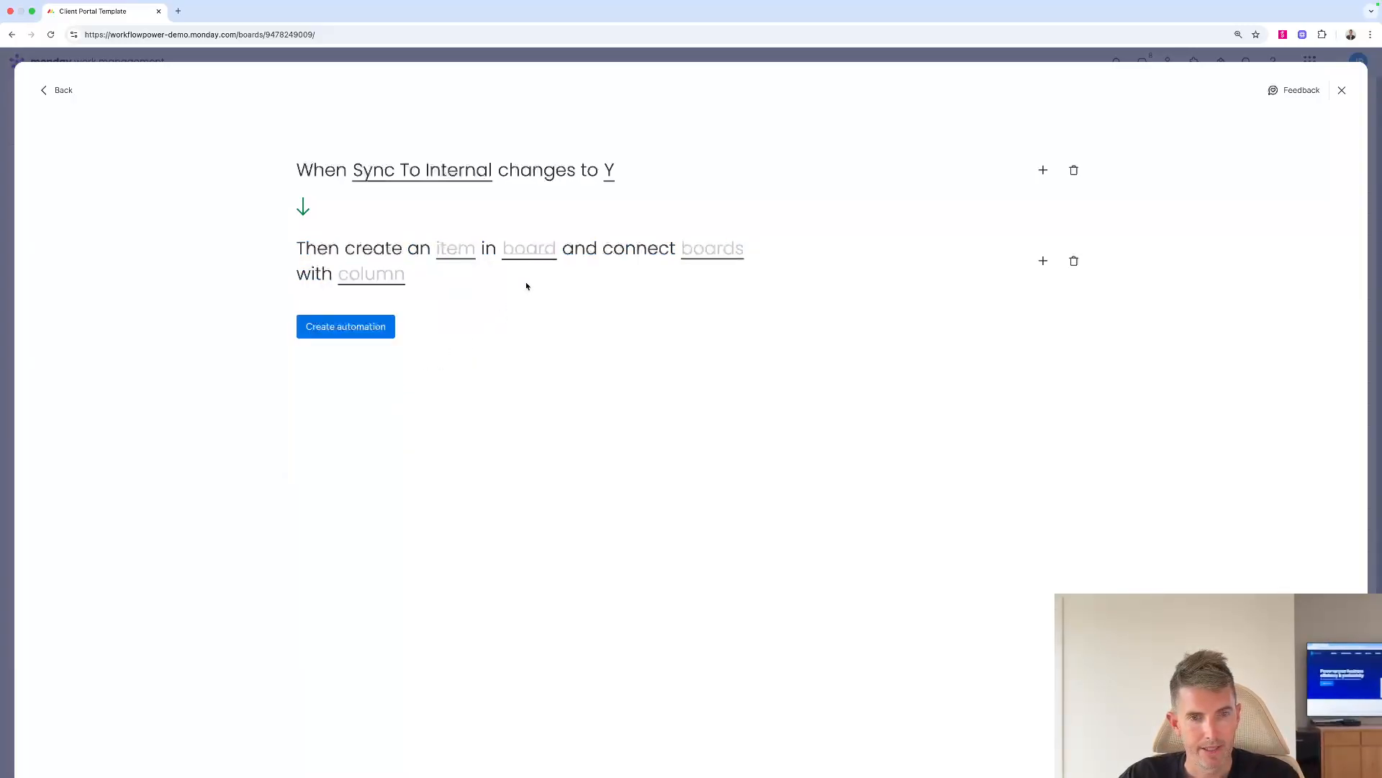
click(529, 255)
text(internal)
click(559, 321)
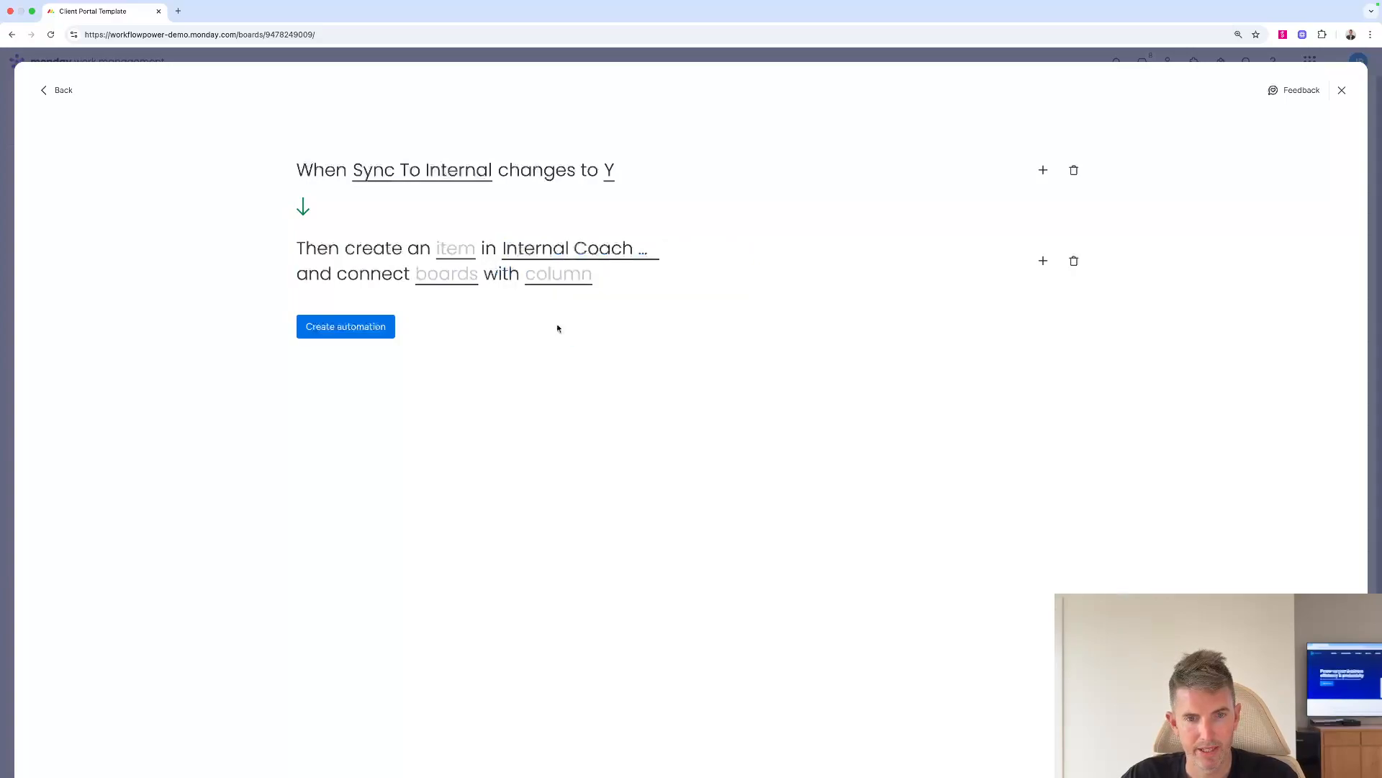
click(454, 275)
click(472, 329)
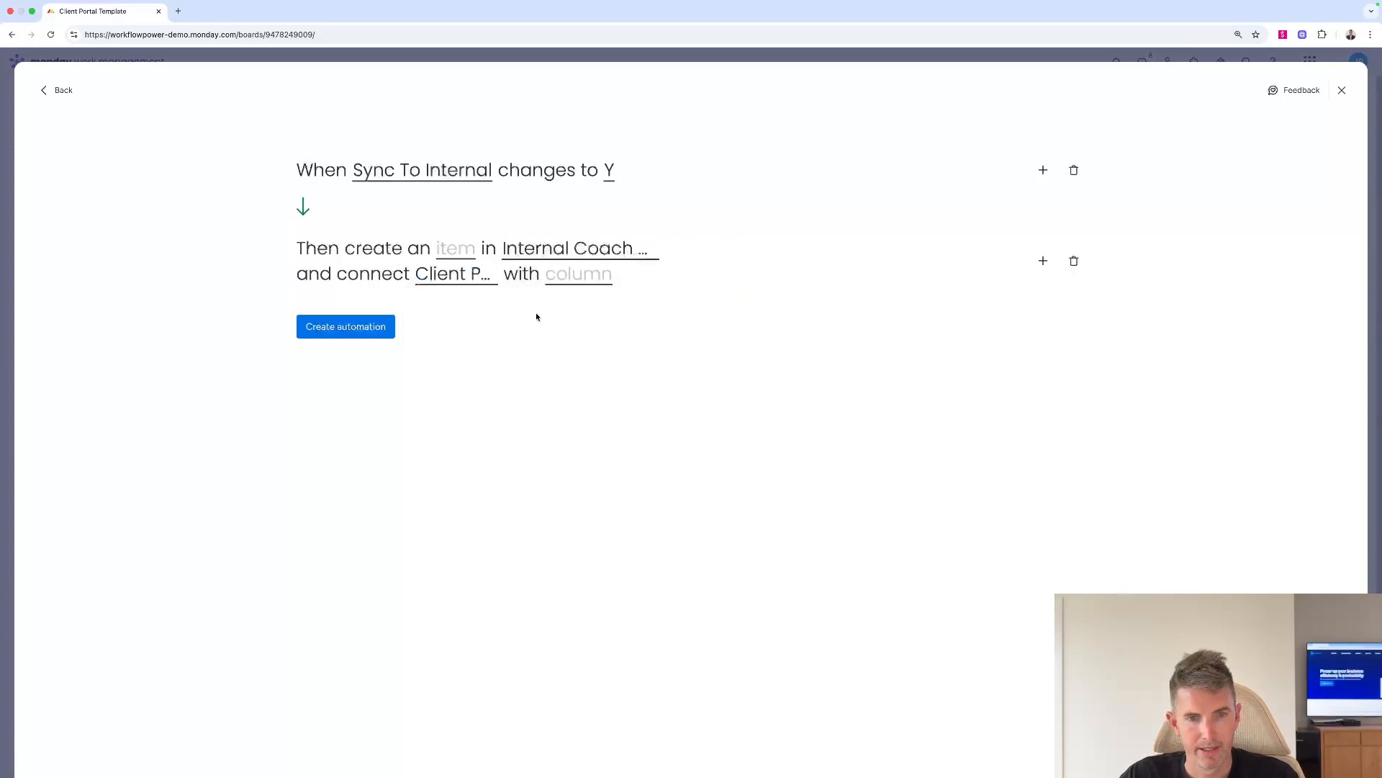
click(582, 275)
click(574, 319)
Remove the owner and status mappings from the item to create in New Tasks In To Allocate, and create the automation
click(450, 248)
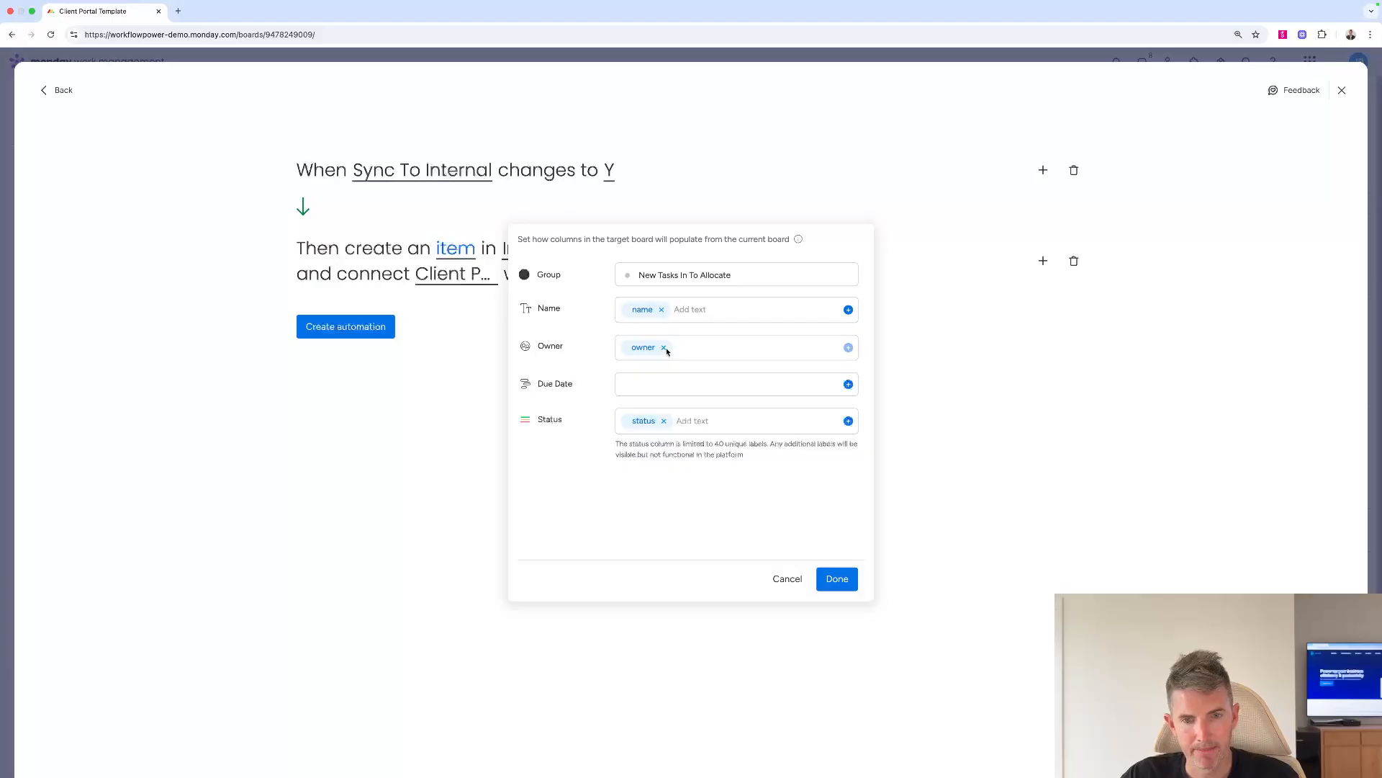
click(664, 348)
click(663, 419)
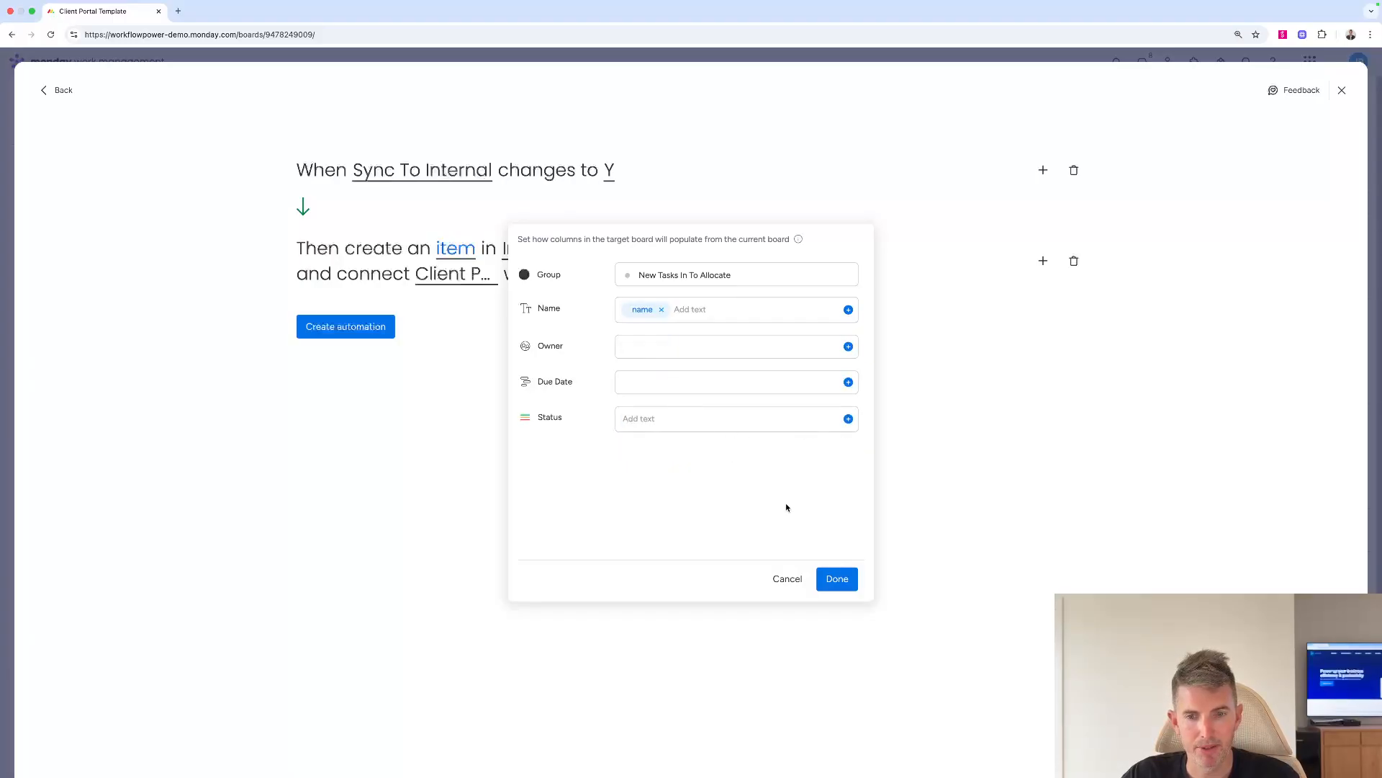
click(837, 578)
click(346, 326)
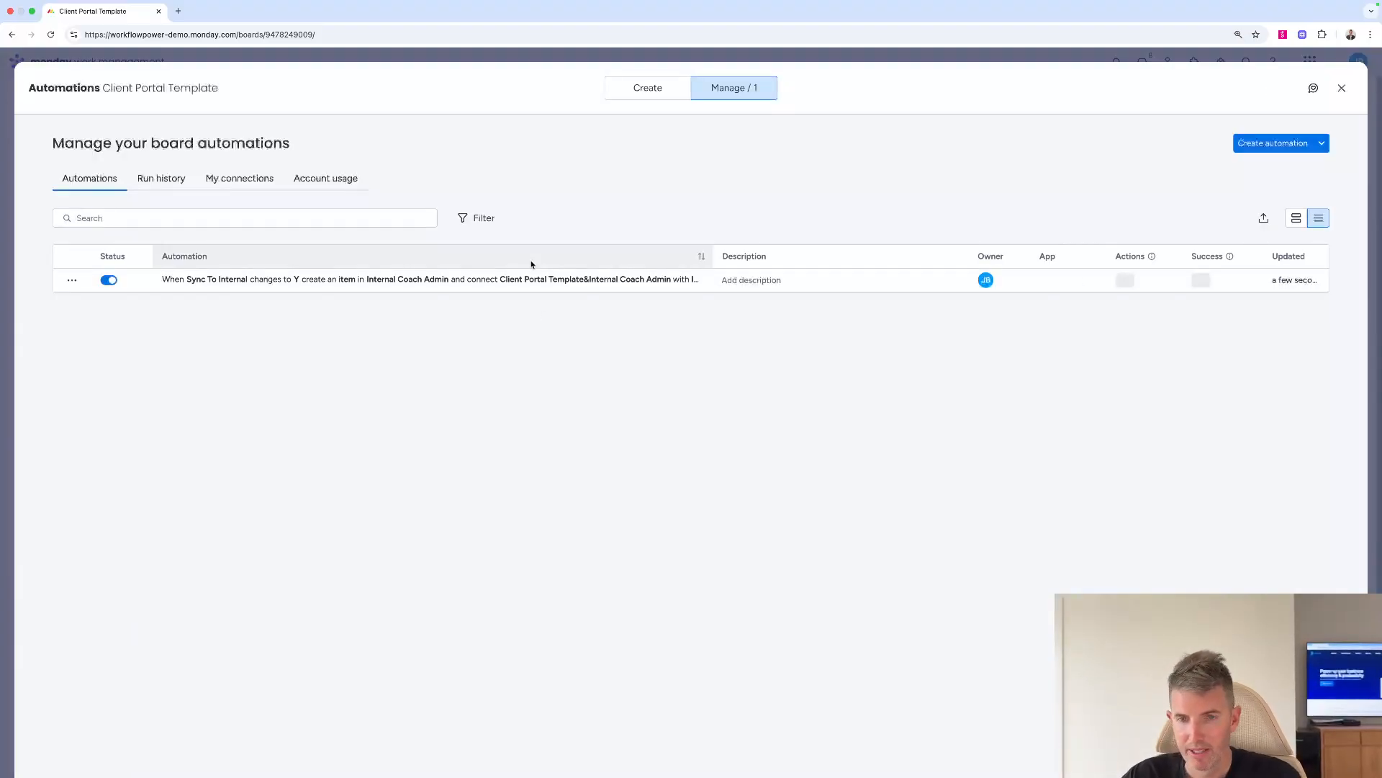
Set Sync To Internal to Y for the Get Y number of new customers goal and open the Internal Coach Admin board
click(1340, 88)
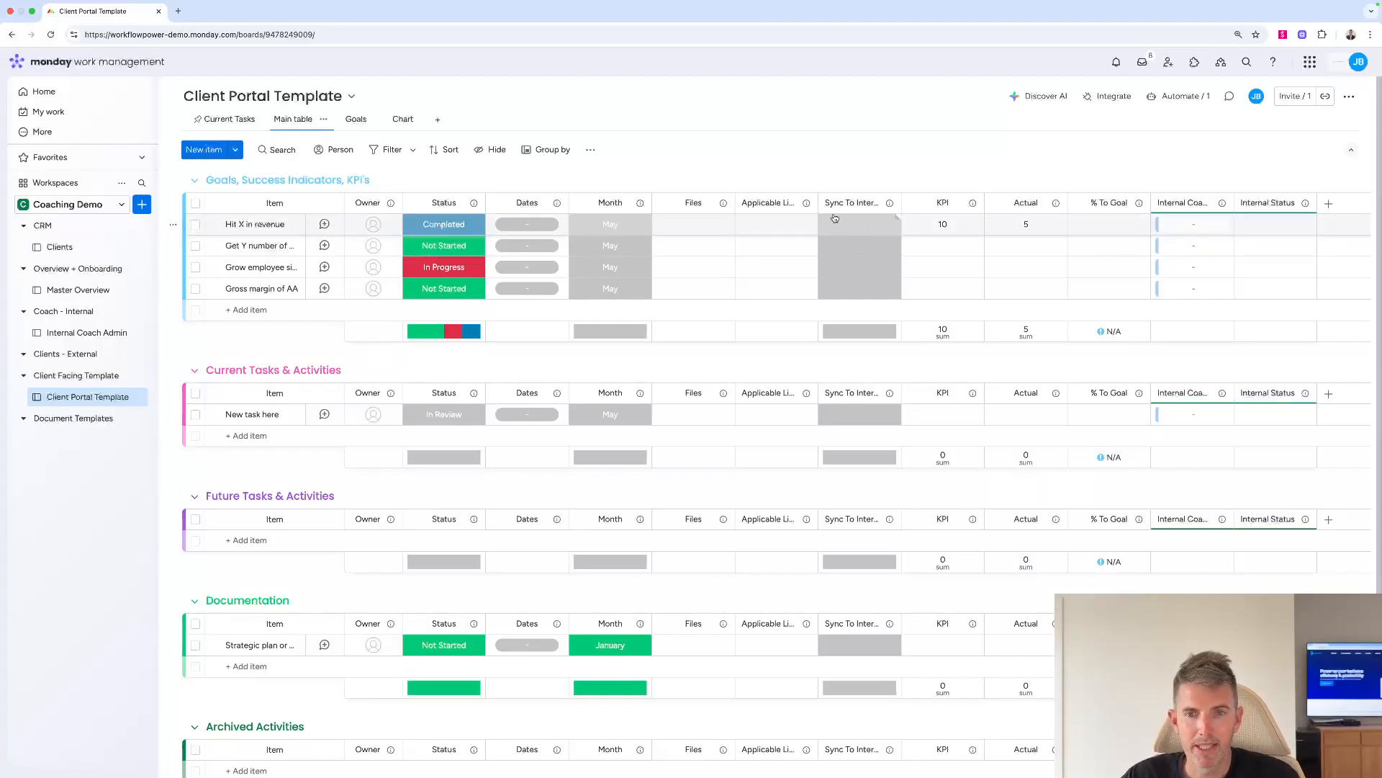
click(859, 245)
click(864, 285)
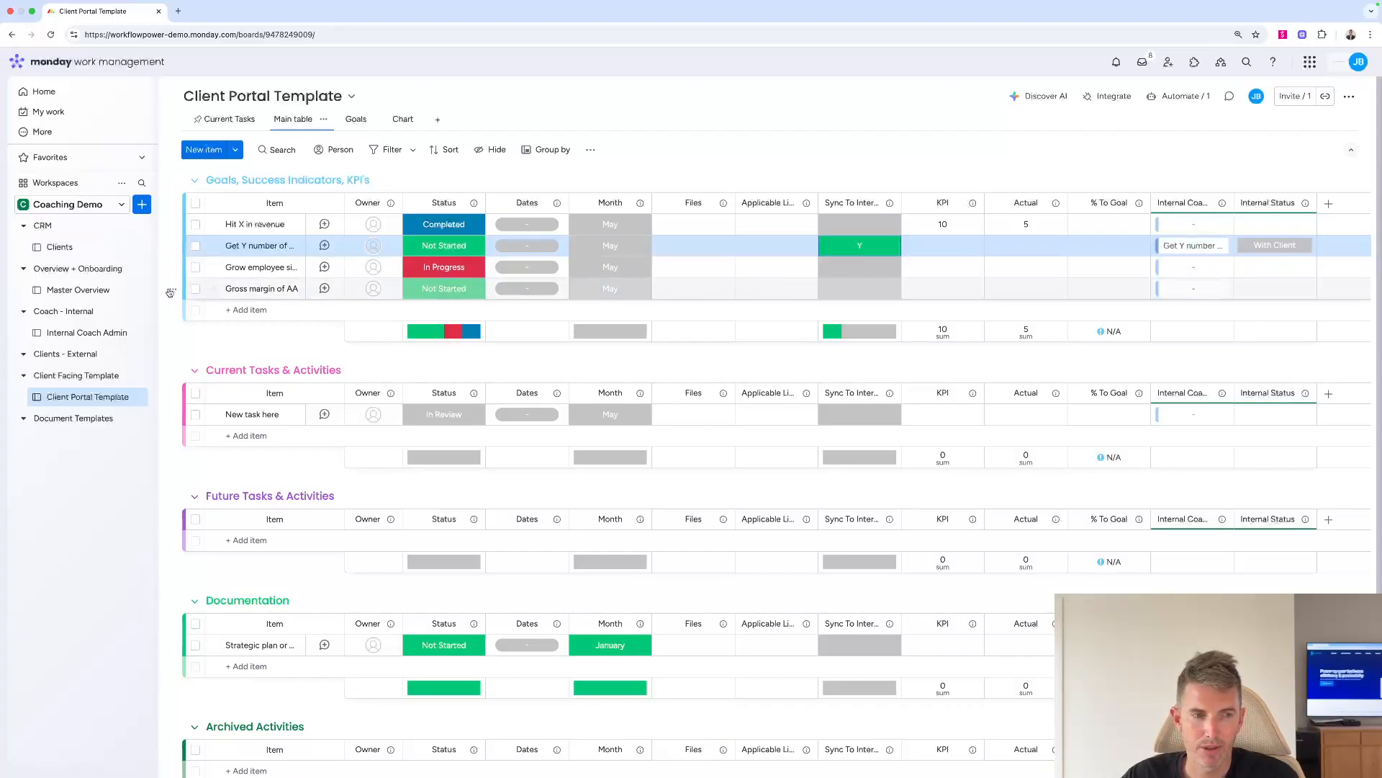
click(85, 325)
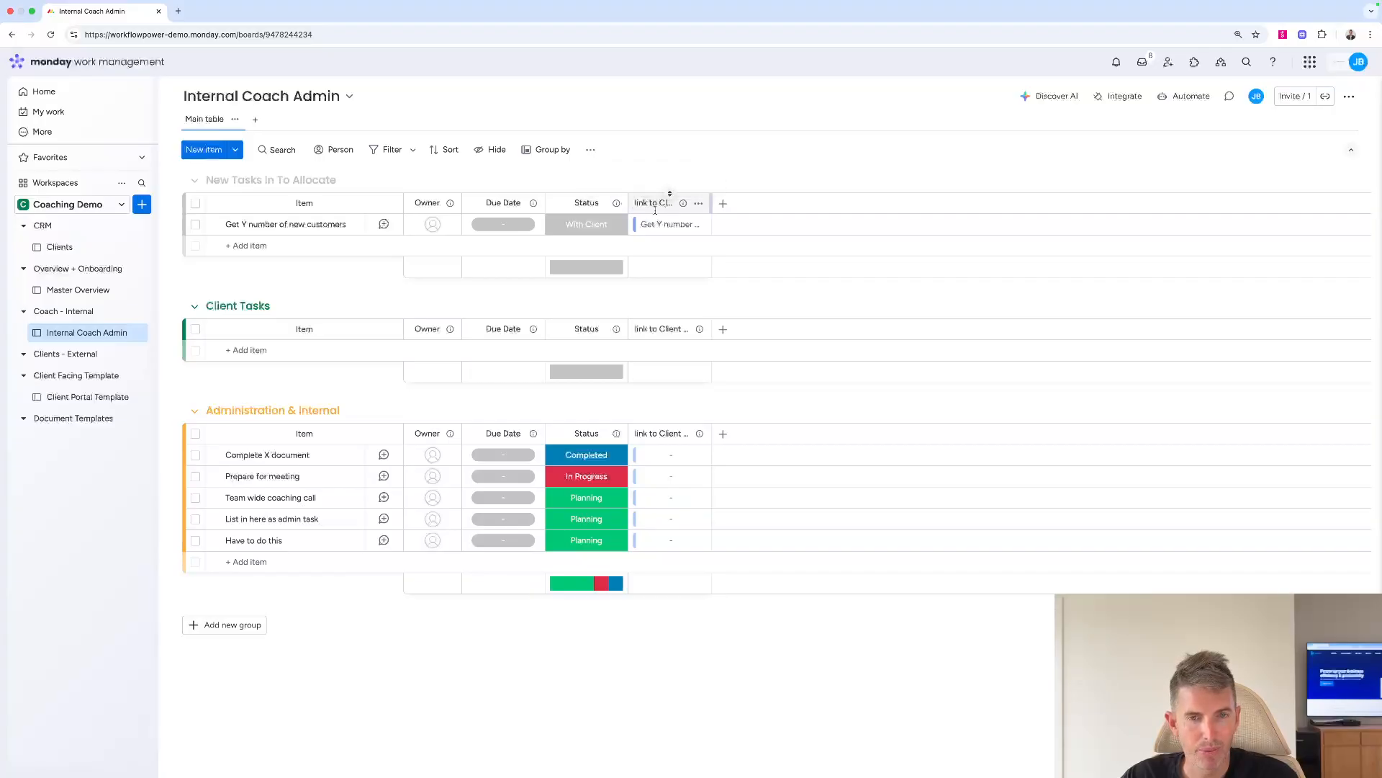
Add a connect boards column linked to the Clients board in the Coaching Demo CRM folder, without creating a mirror column
click(723, 205)
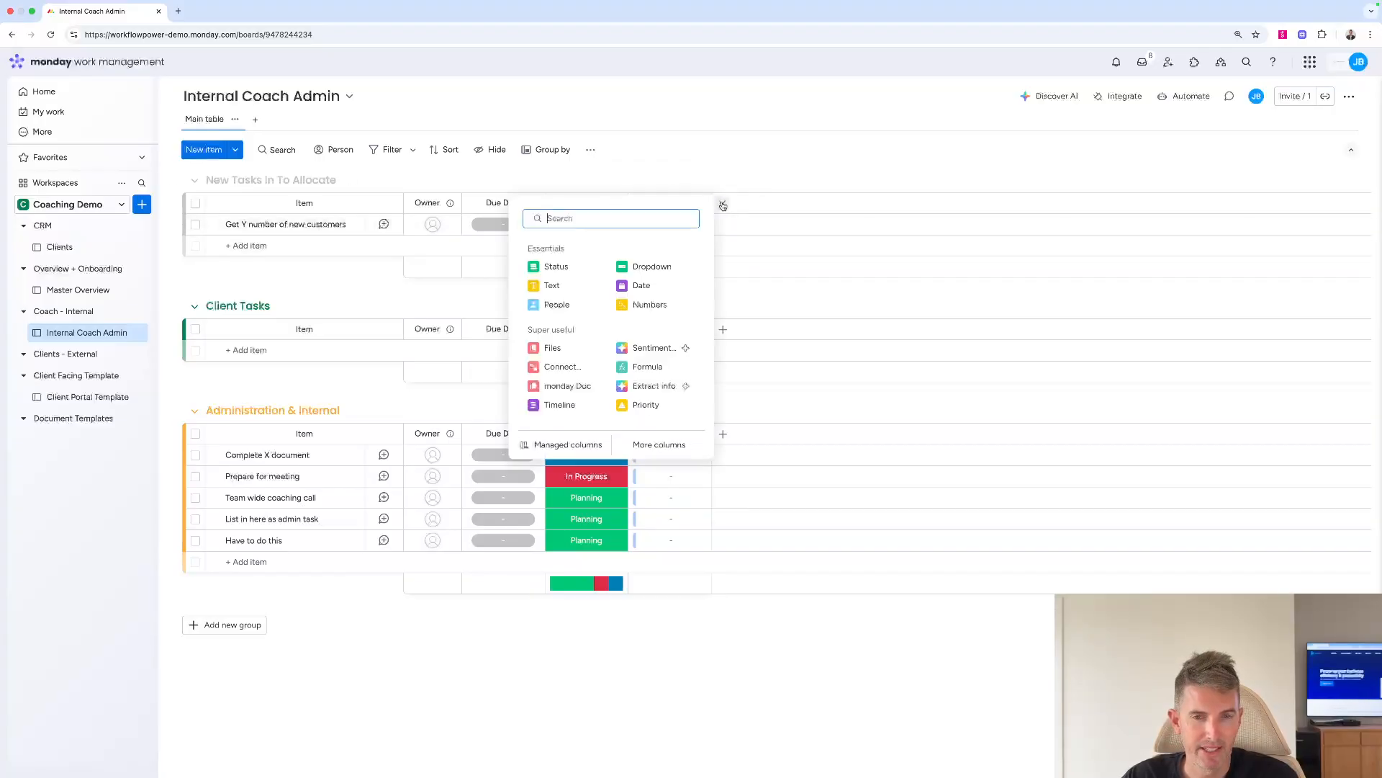
click(569, 368)
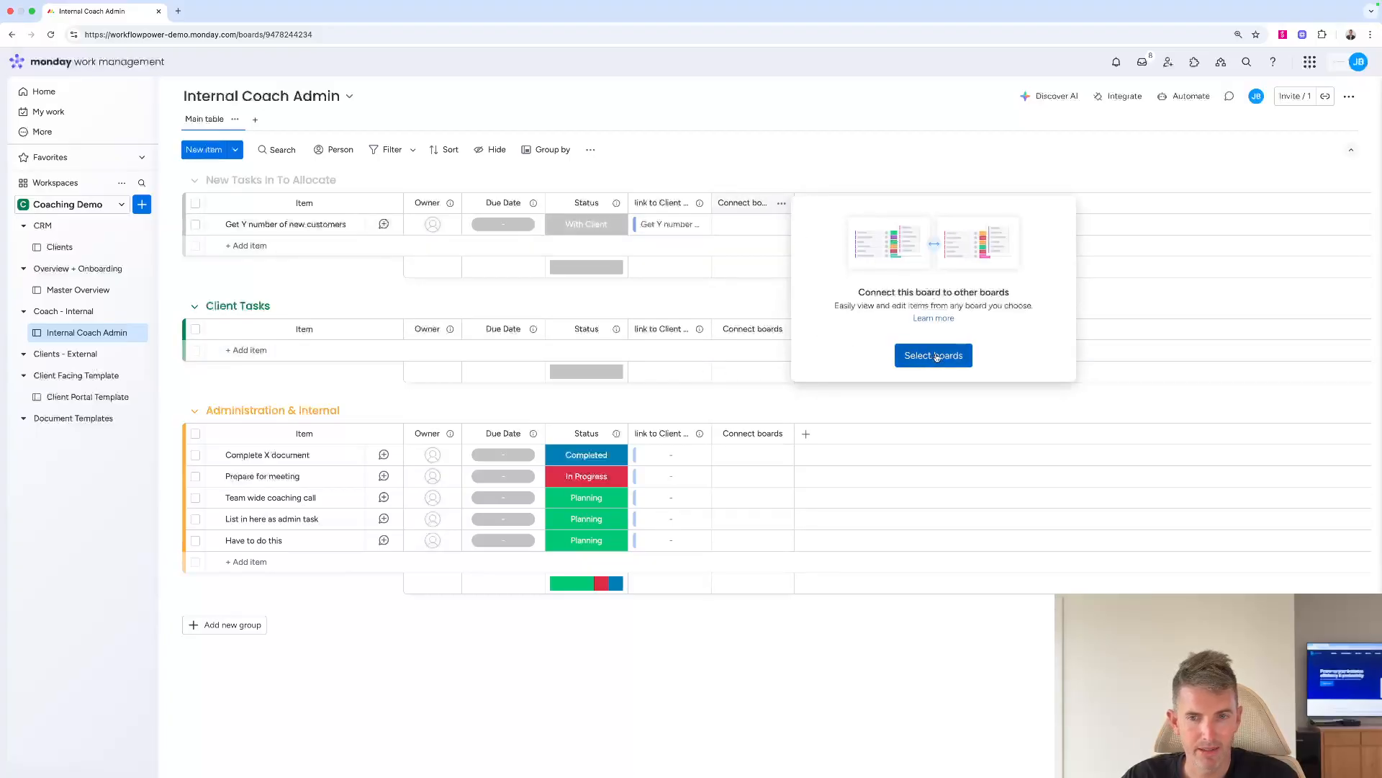
click(936, 356)
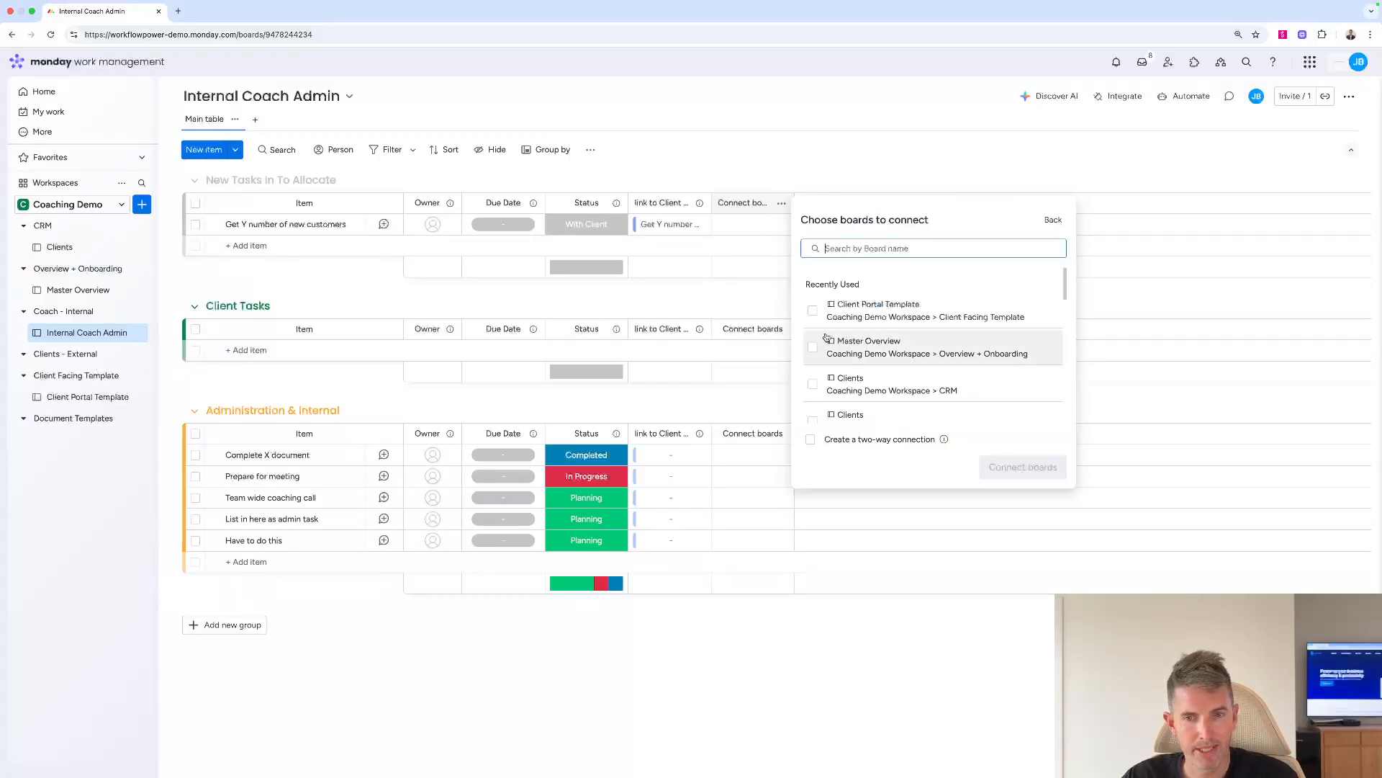
scroll(825, 381, down, 1)
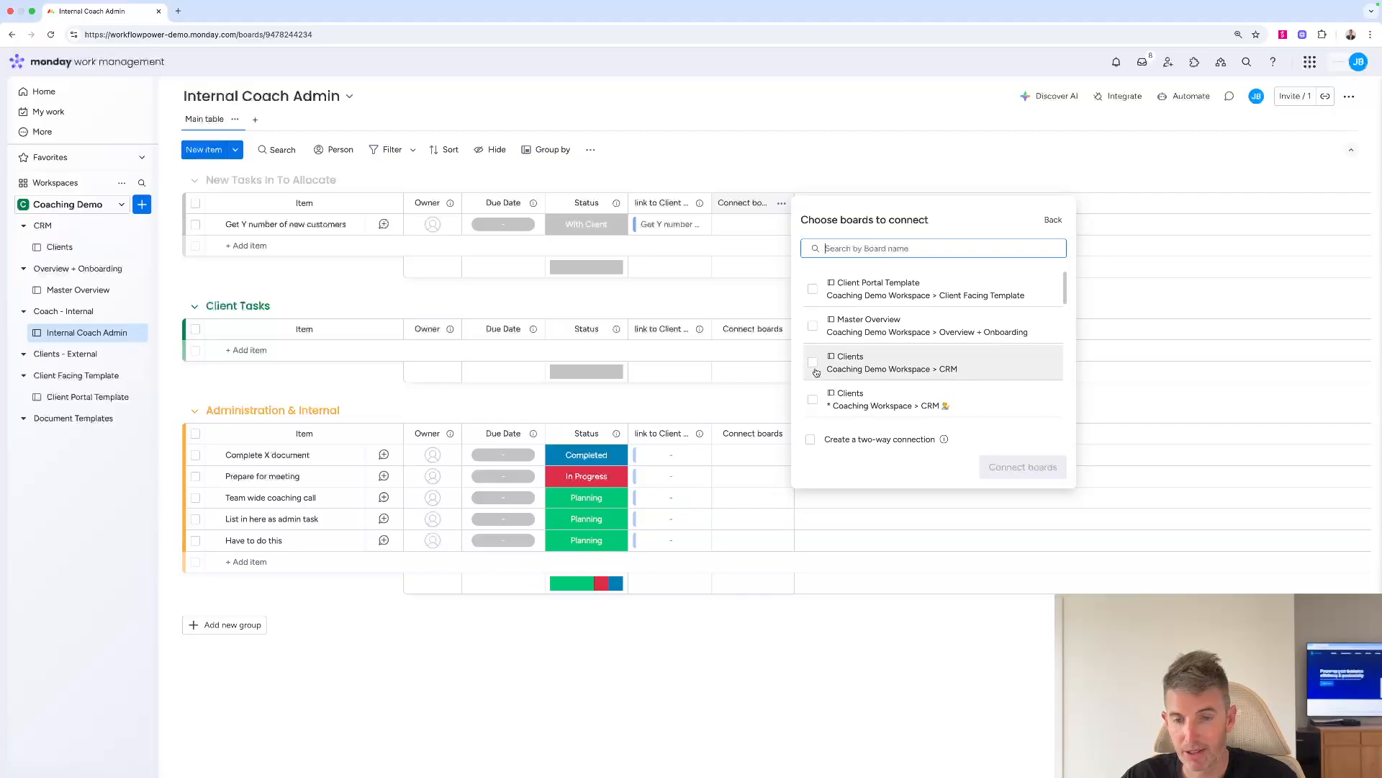
click(810, 364)
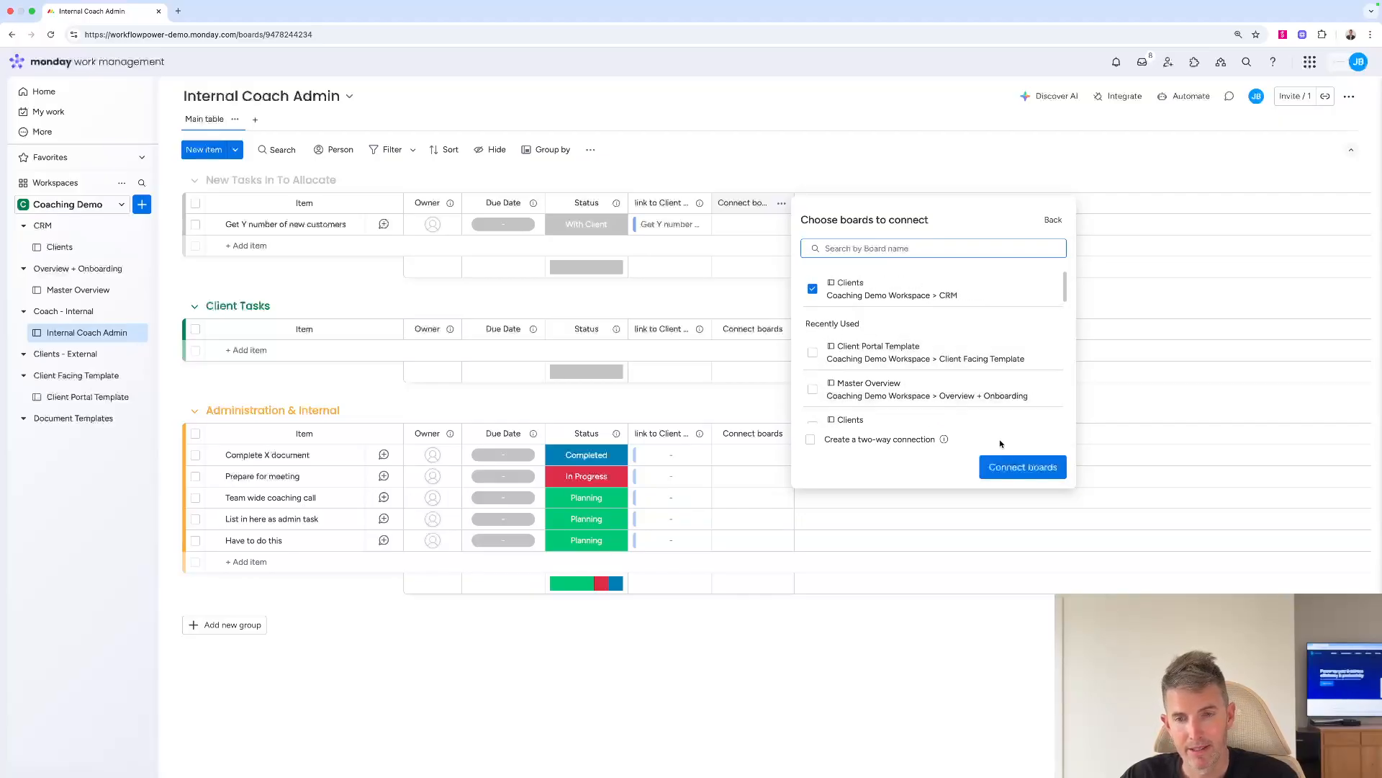
click(1009, 467)
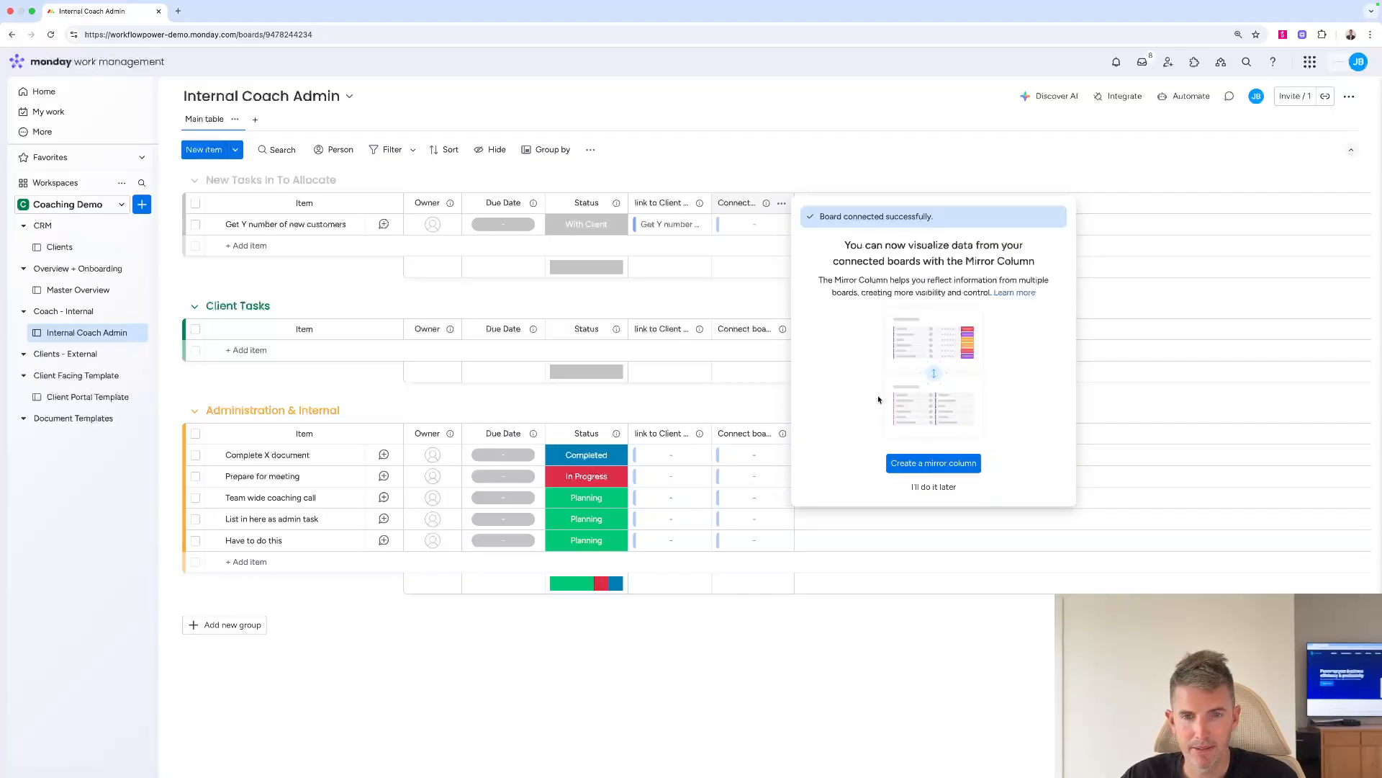
click(934, 486)
Link the Get Y number of new customers item to the first active client in the Clients column
click(721, 226)
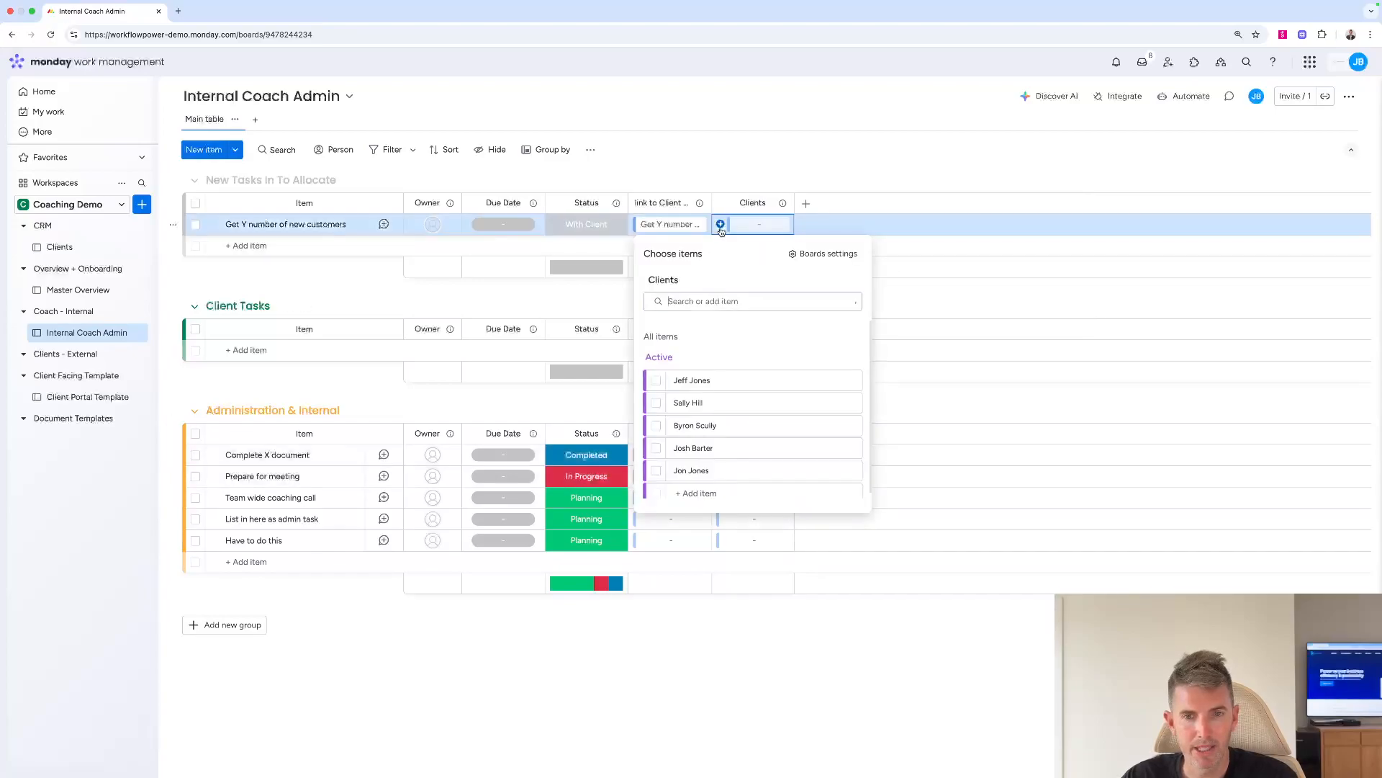
click(657, 381)
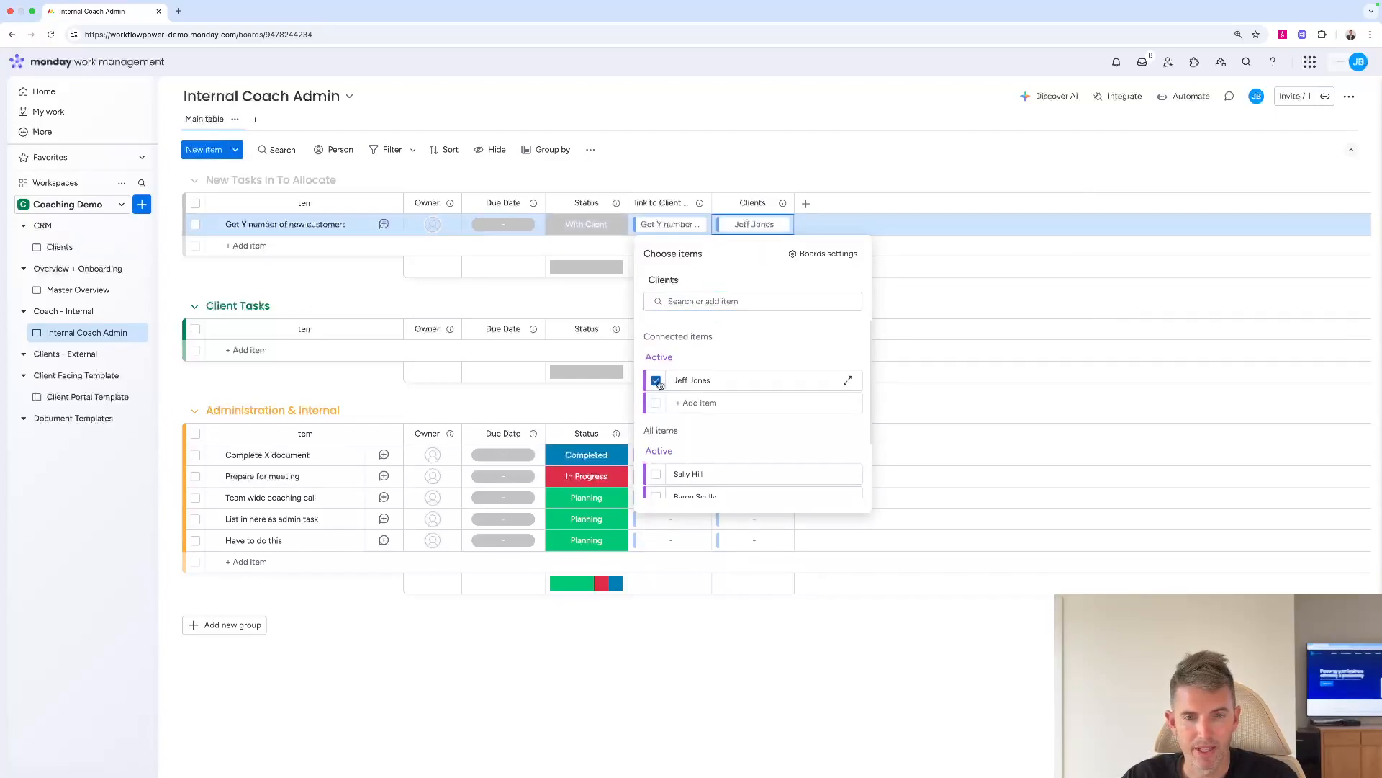
click(812, 154)
Check the board connection settings of the Clients column and leave them as they are
click(782, 204)
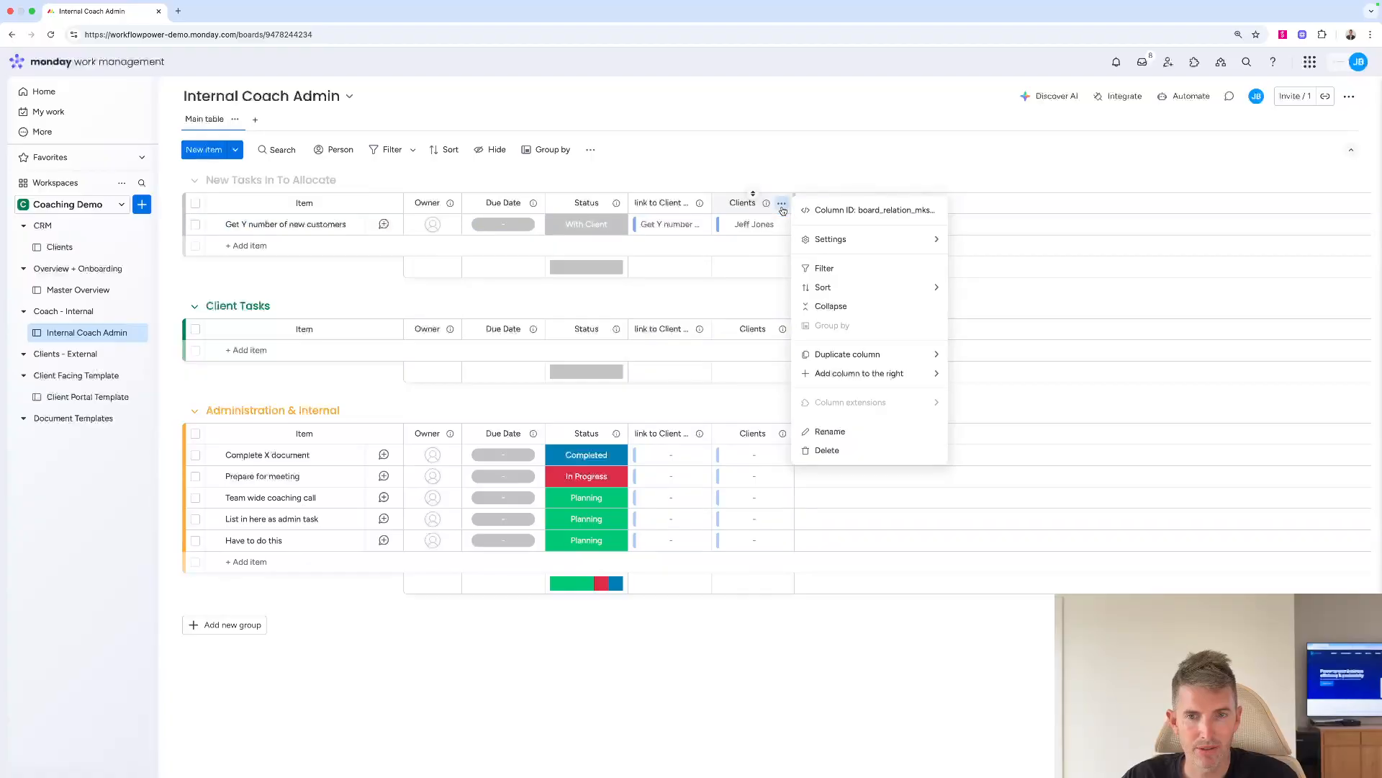
mouse_move(826, 239)
click(950, 240)
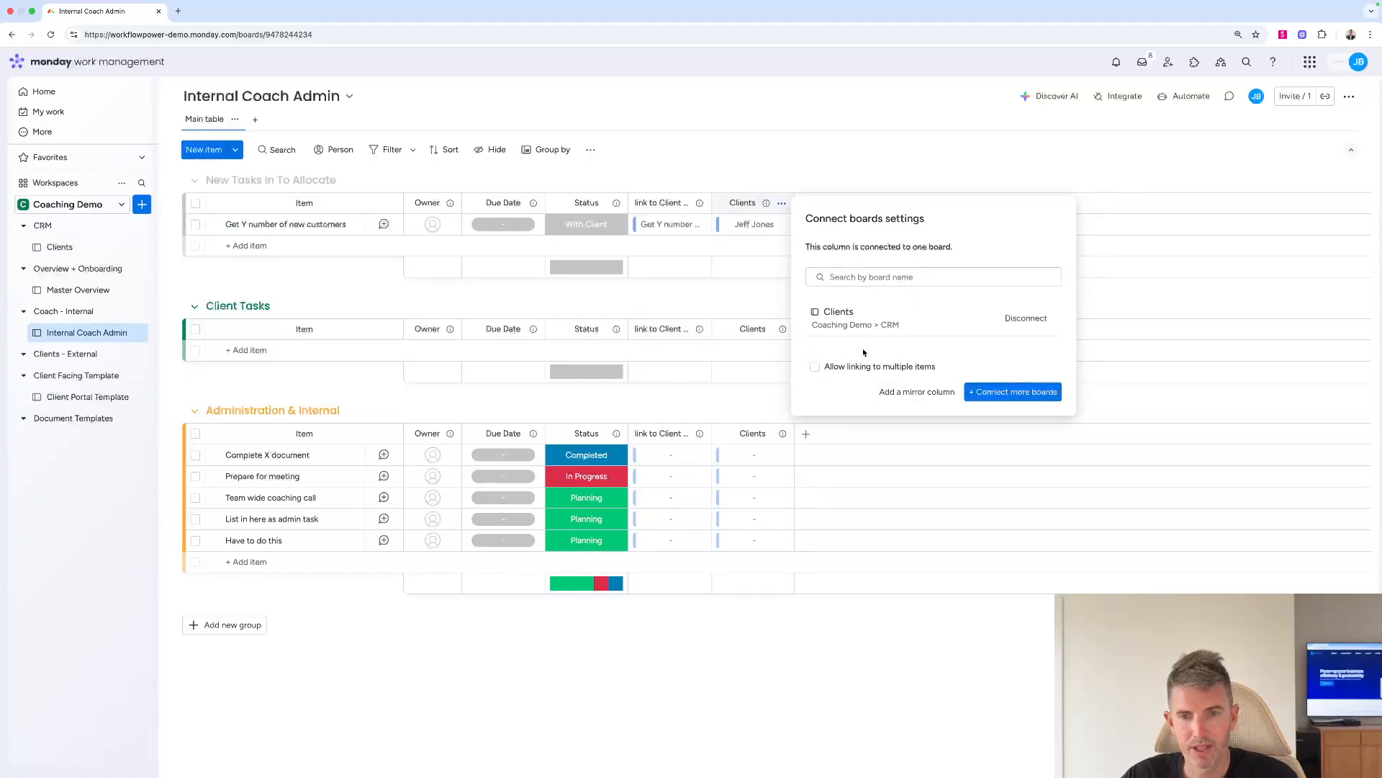
click(818, 169)
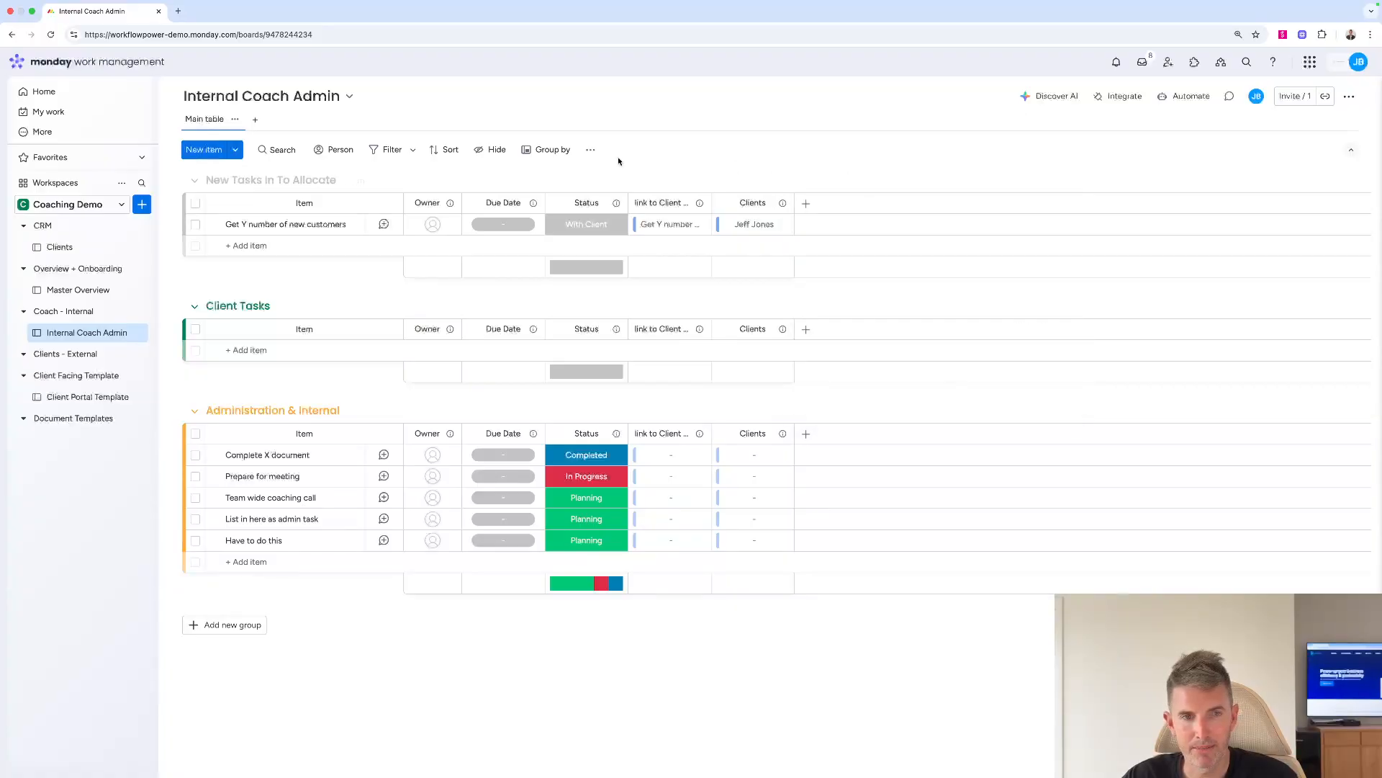
Add a table view to the Internal Coach Admin board and name it Clients
click(255, 120)
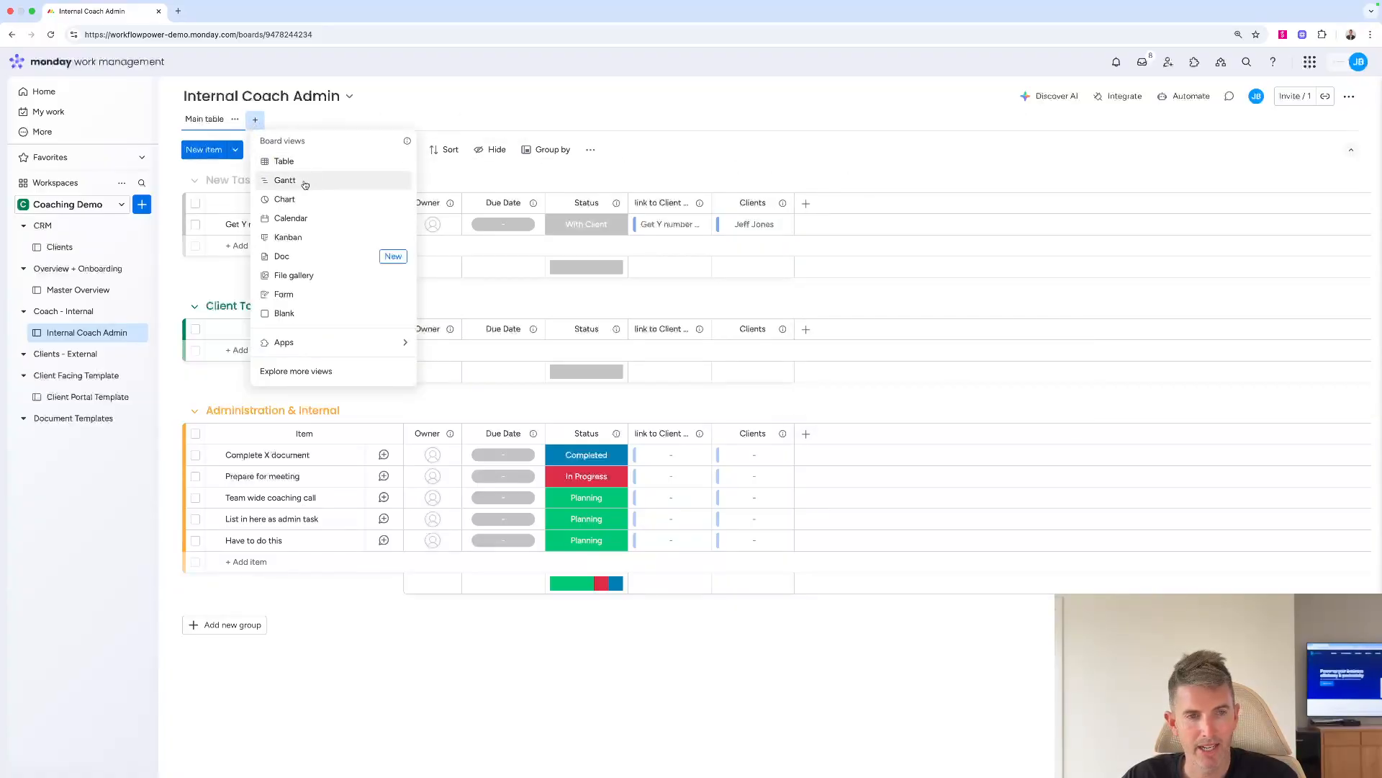
click(284, 161)
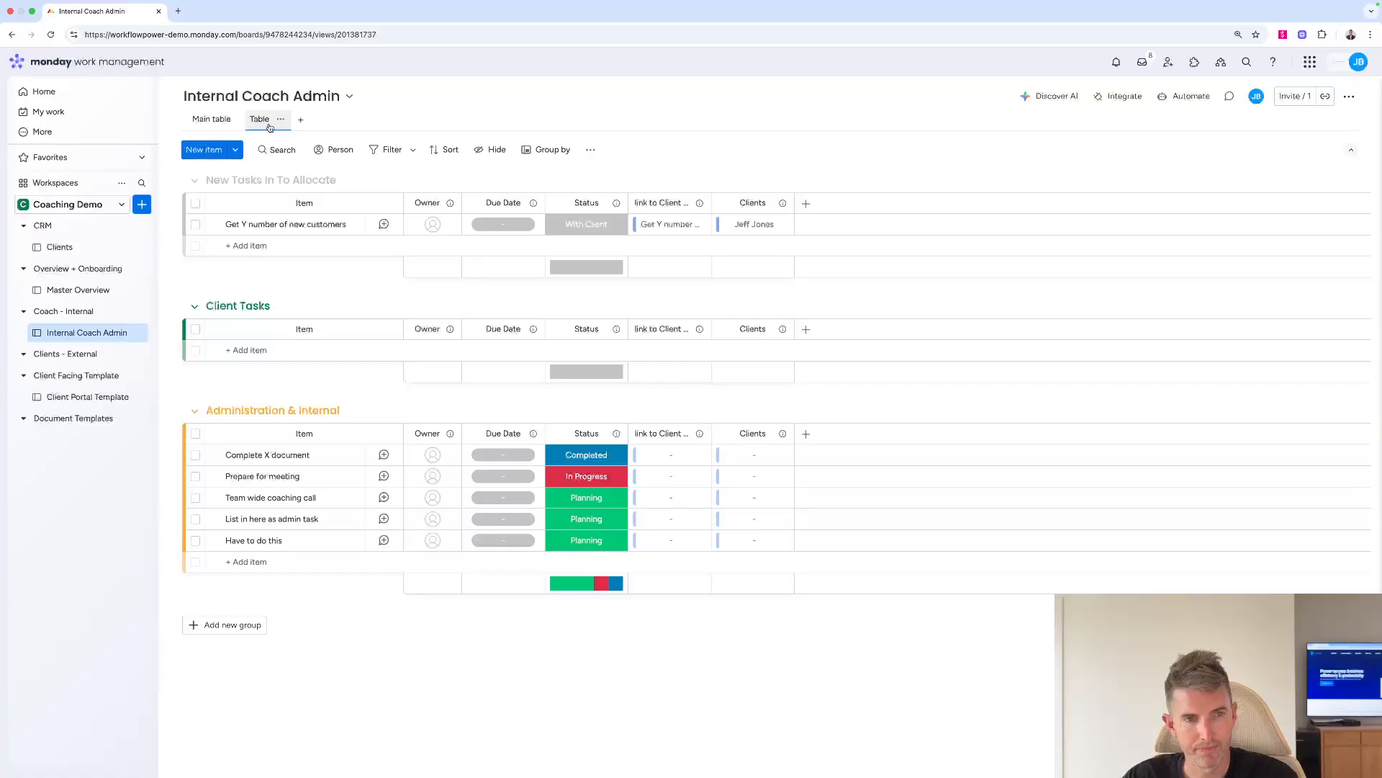
click(281, 122)
click(278, 176)
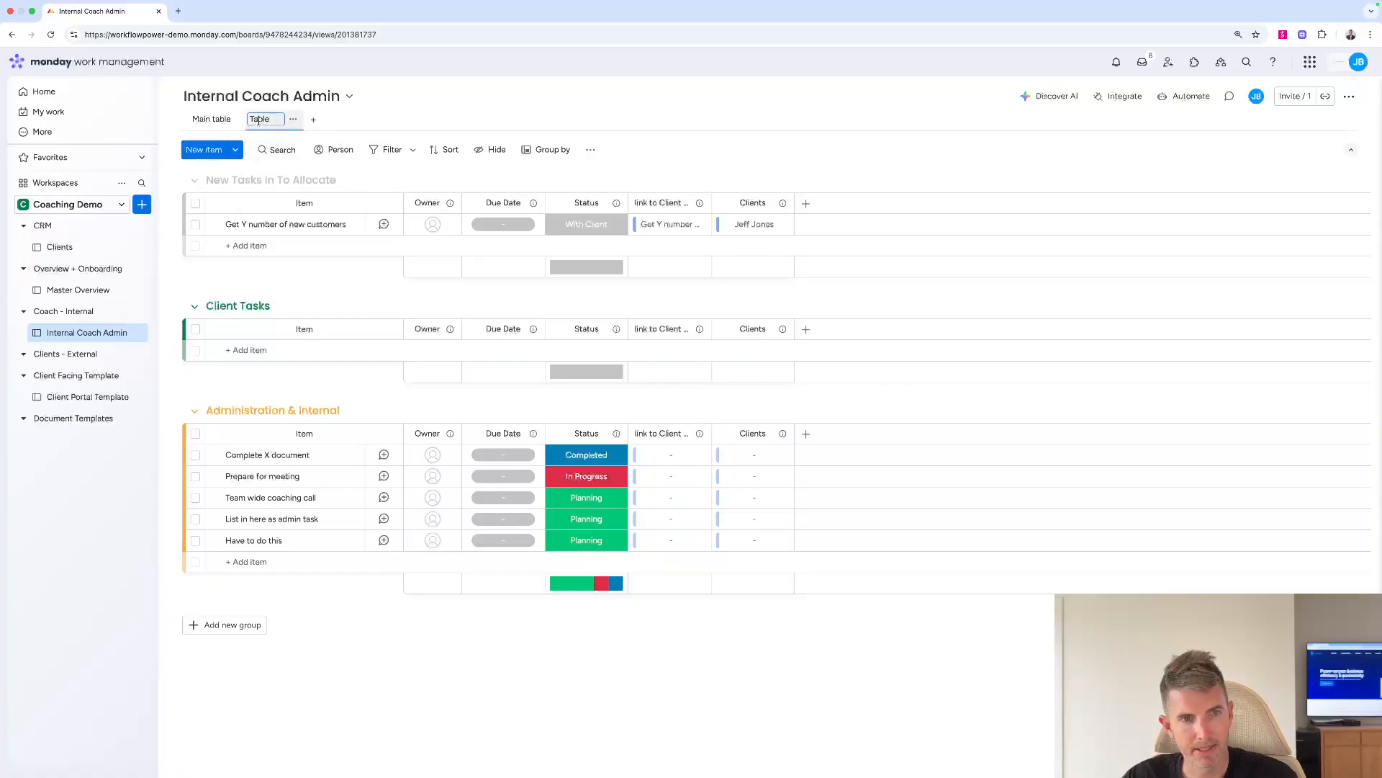
text(Clients)
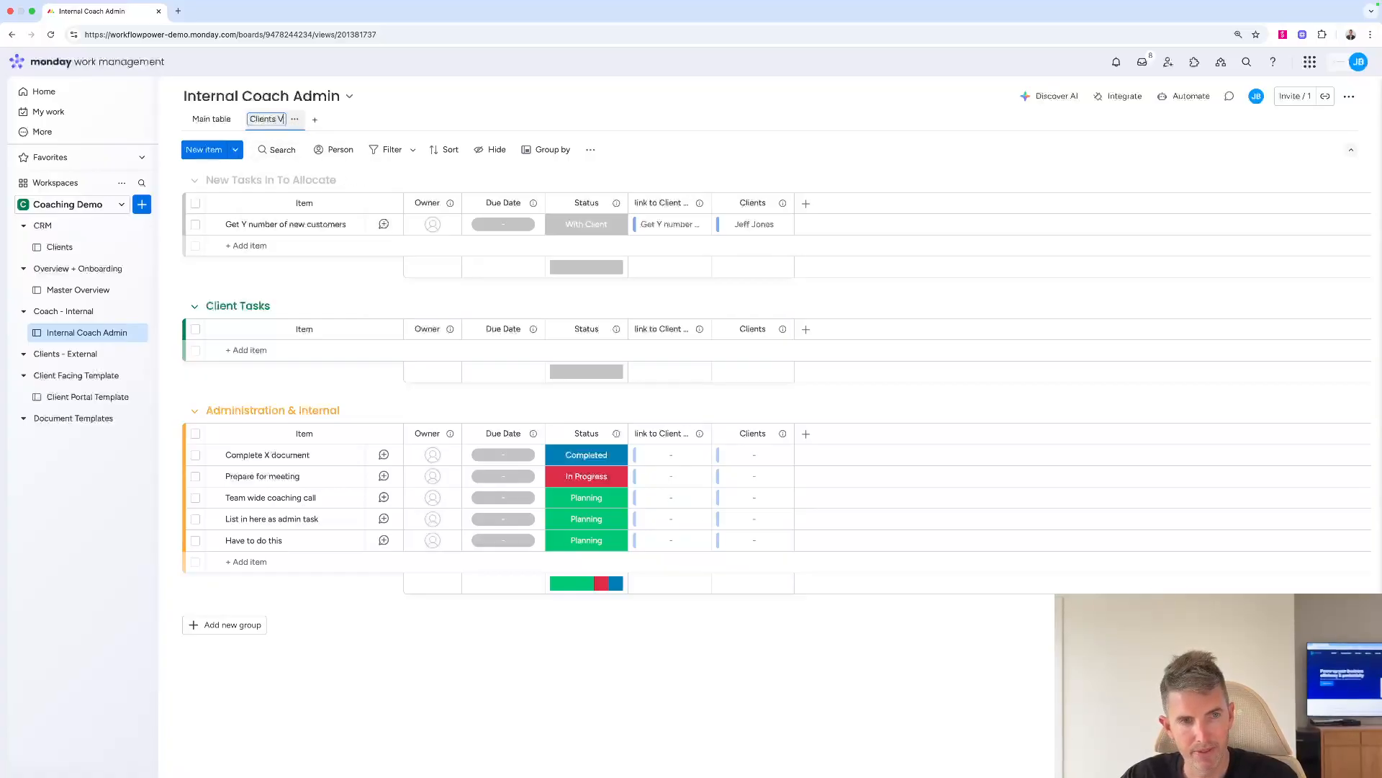
key(Return)
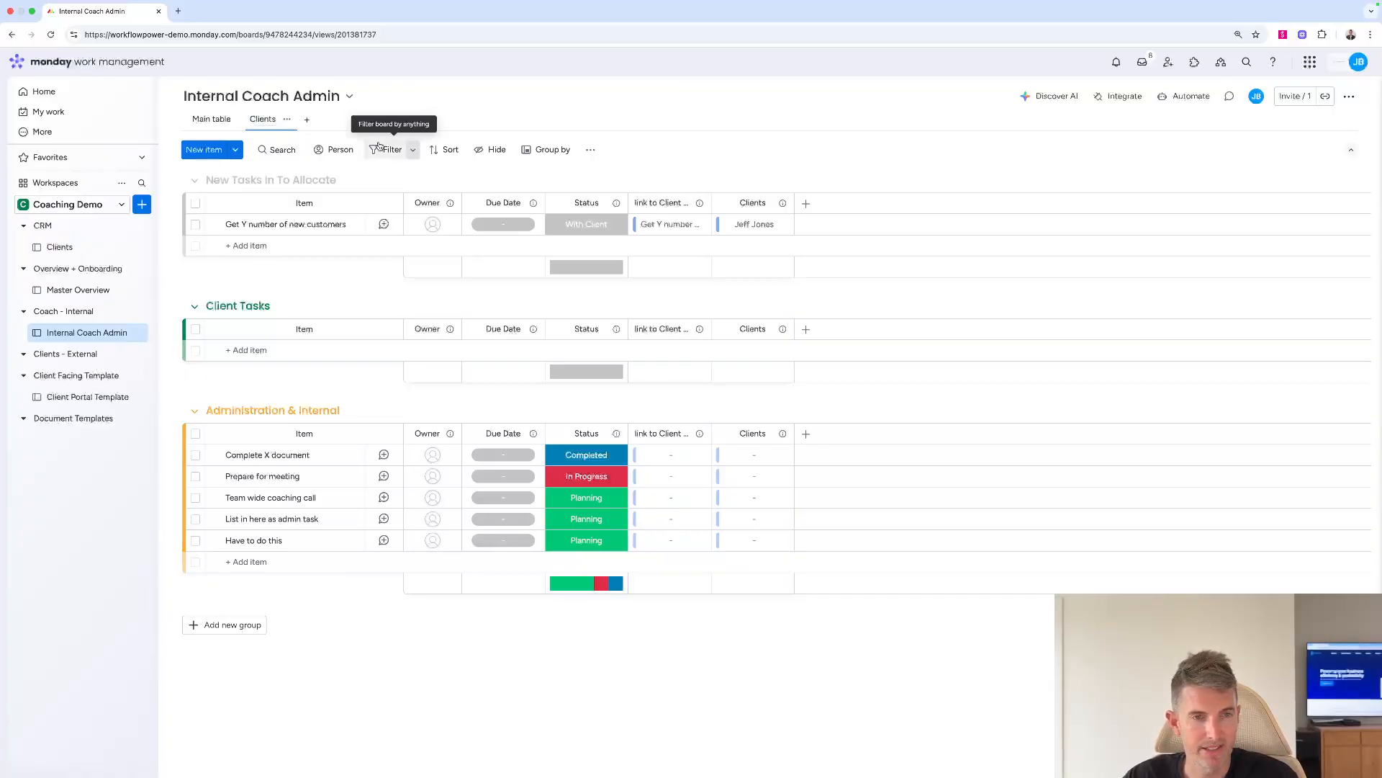
Group the items by the Clients column and save the grouping to the Clients view
click(542, 150)
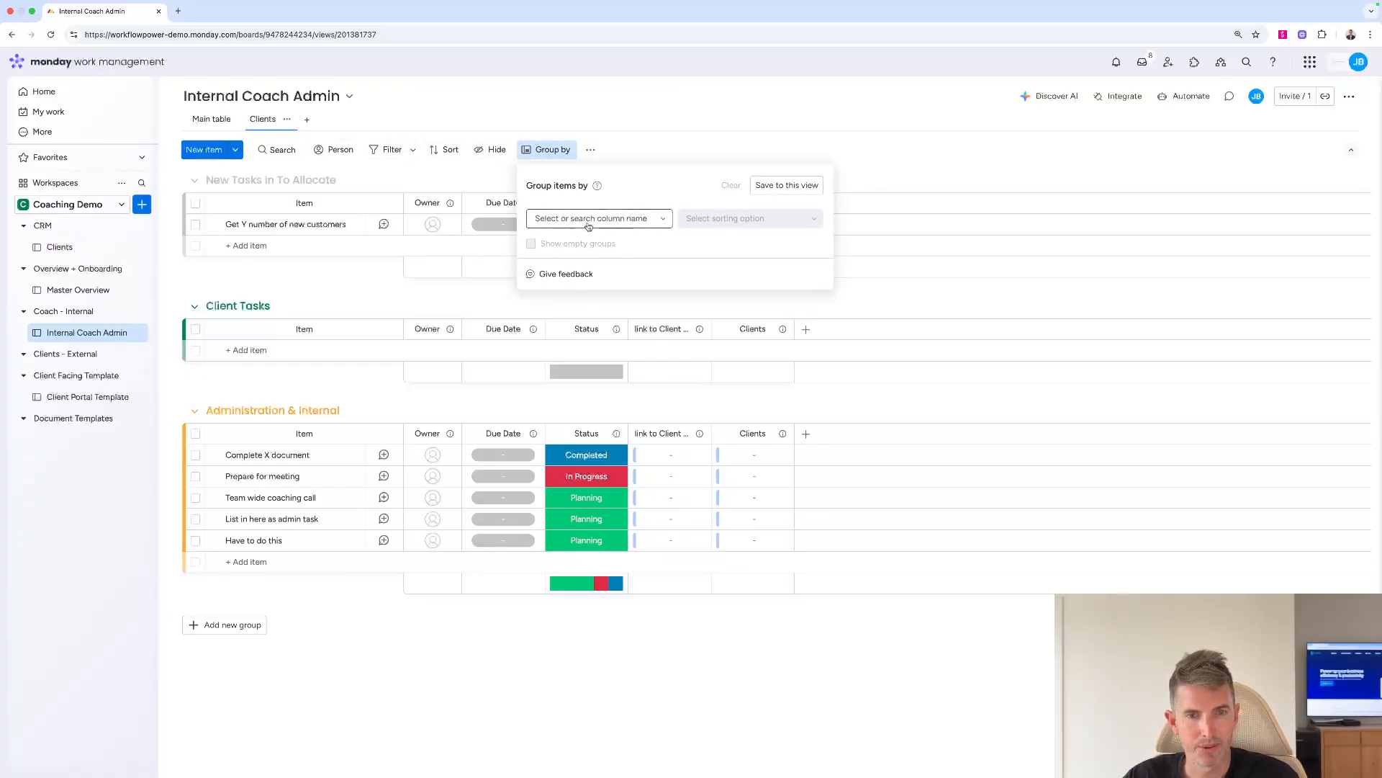
click(587, 220)
click(569, 352)
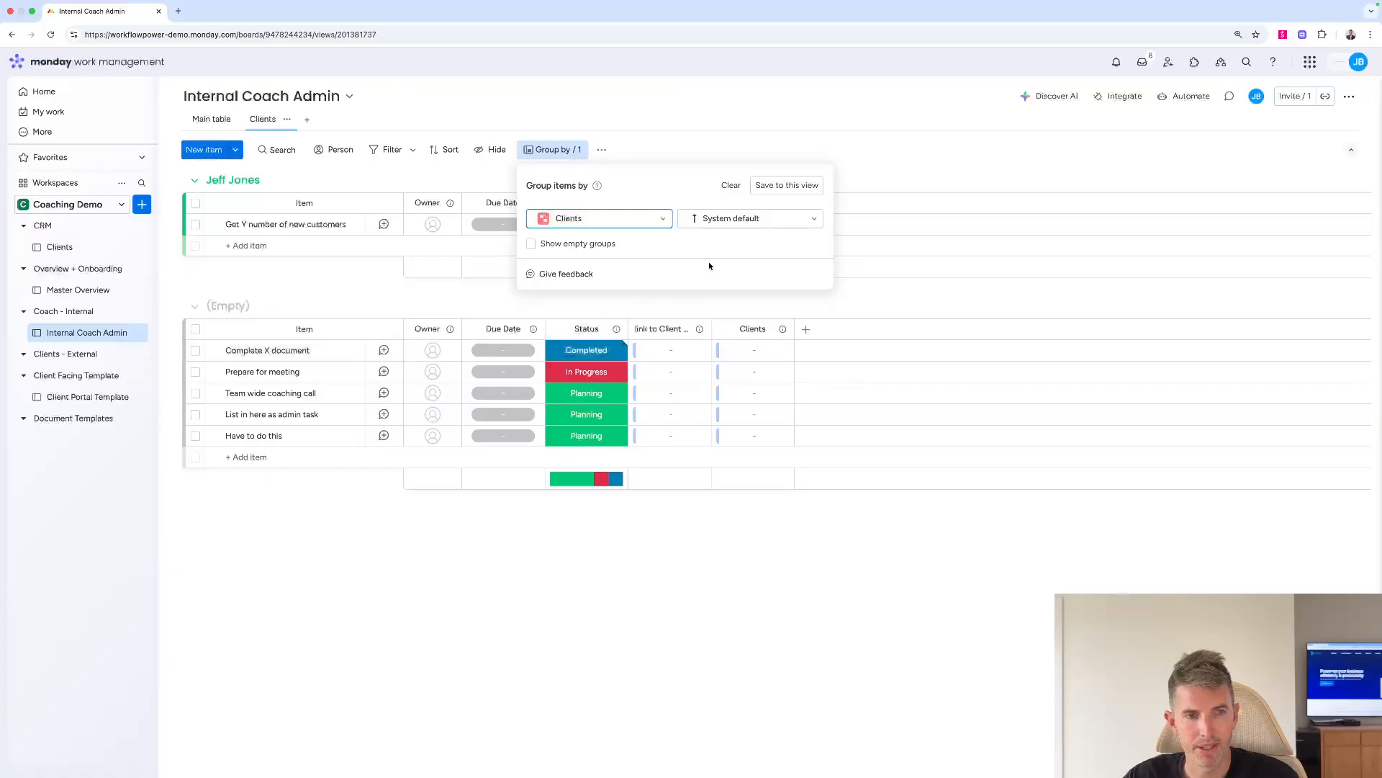
click(787, 186)
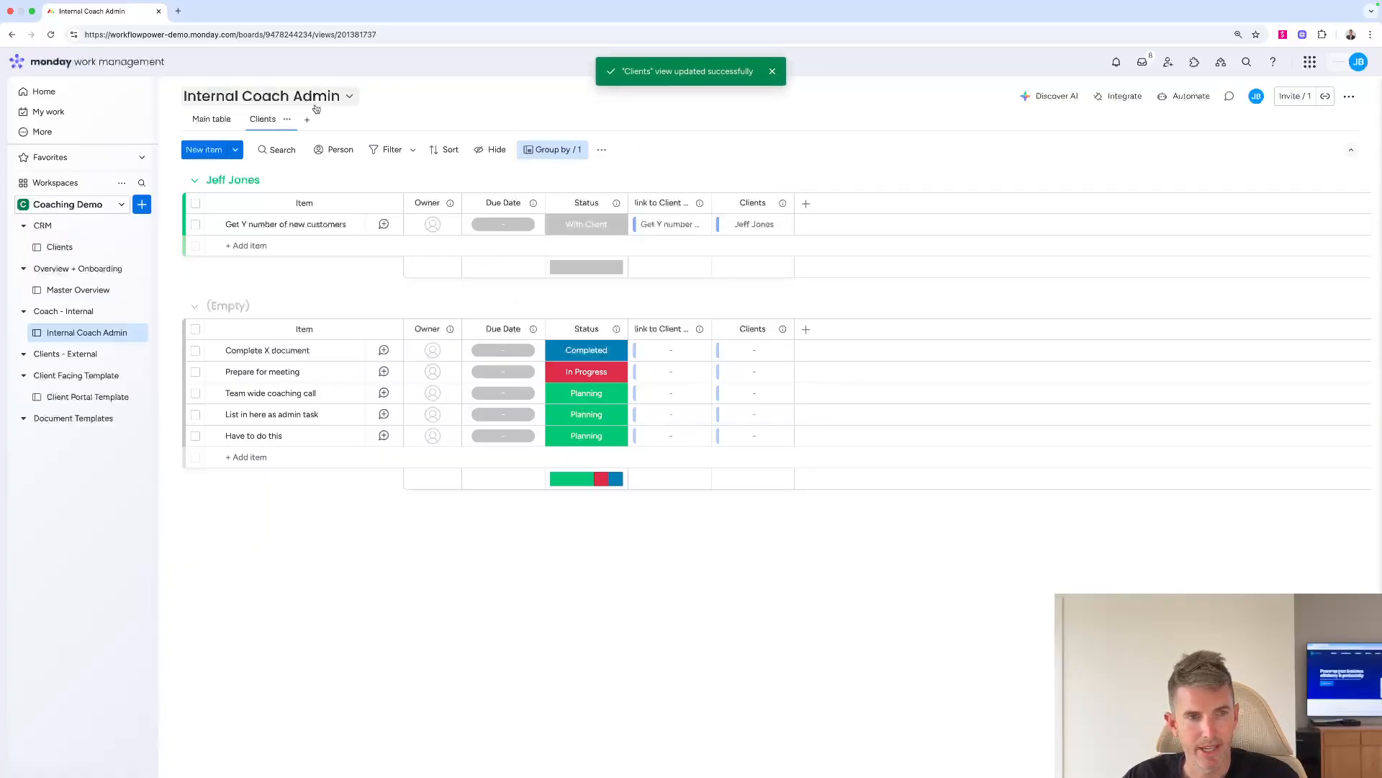
In the main table, link each of the five Administration & Internal items to a different active client
click(208, 119)
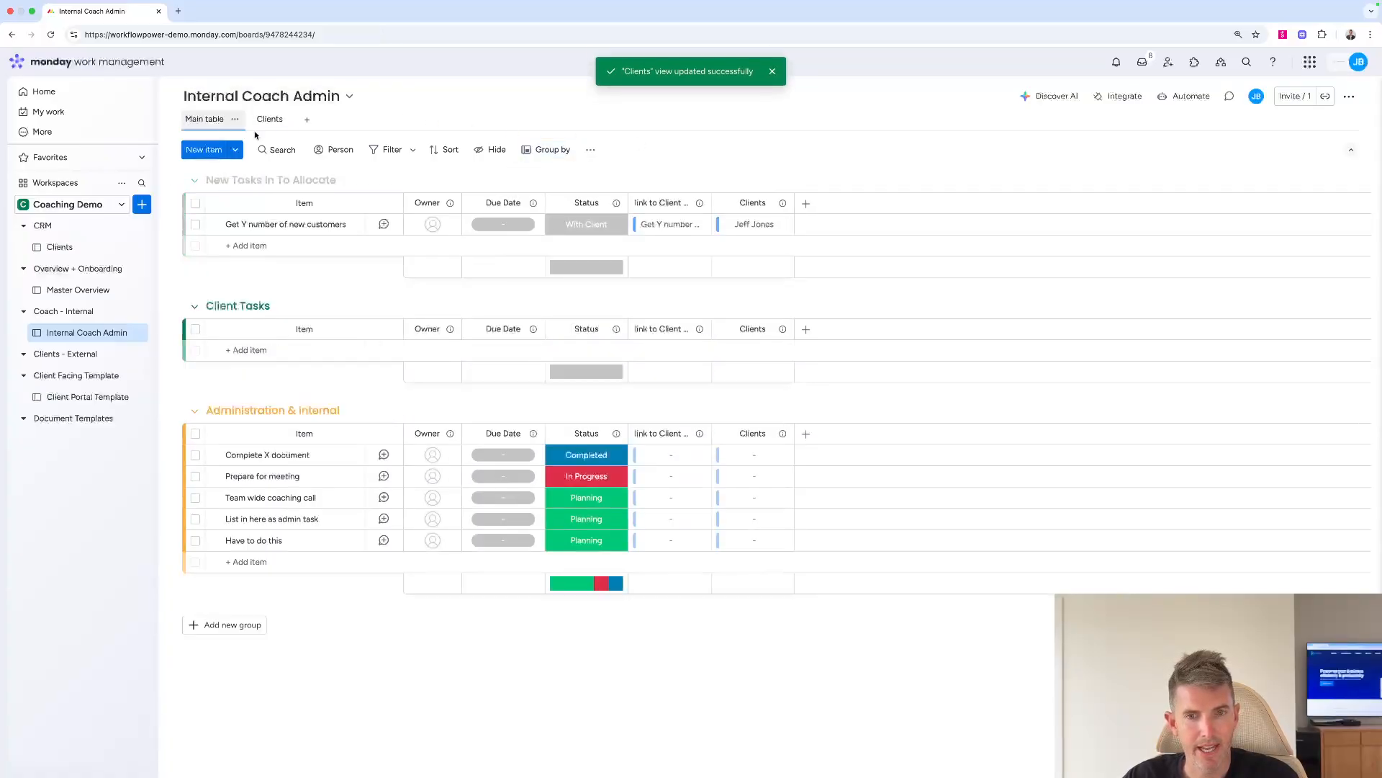
click(724, 455)
click(690, 584)
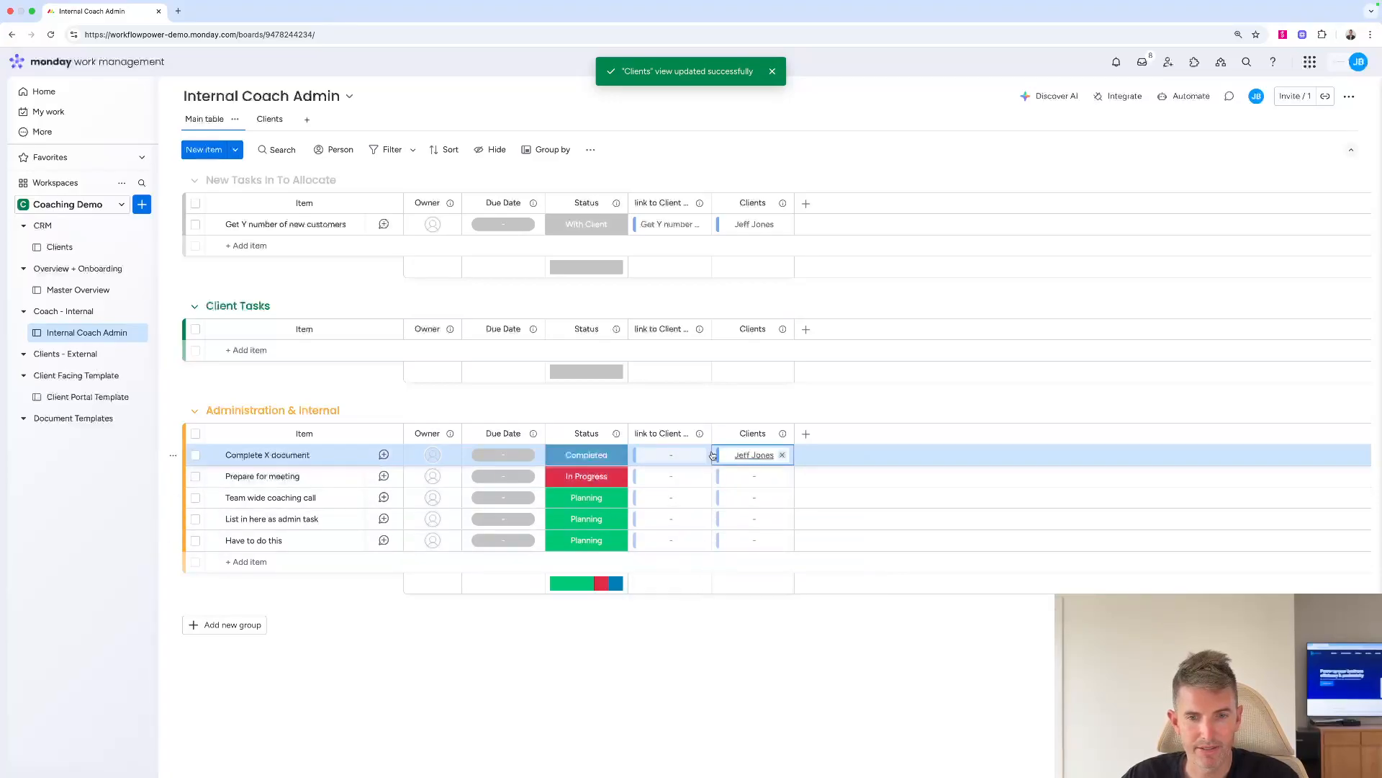
click(754, 476)
click(695, 655)
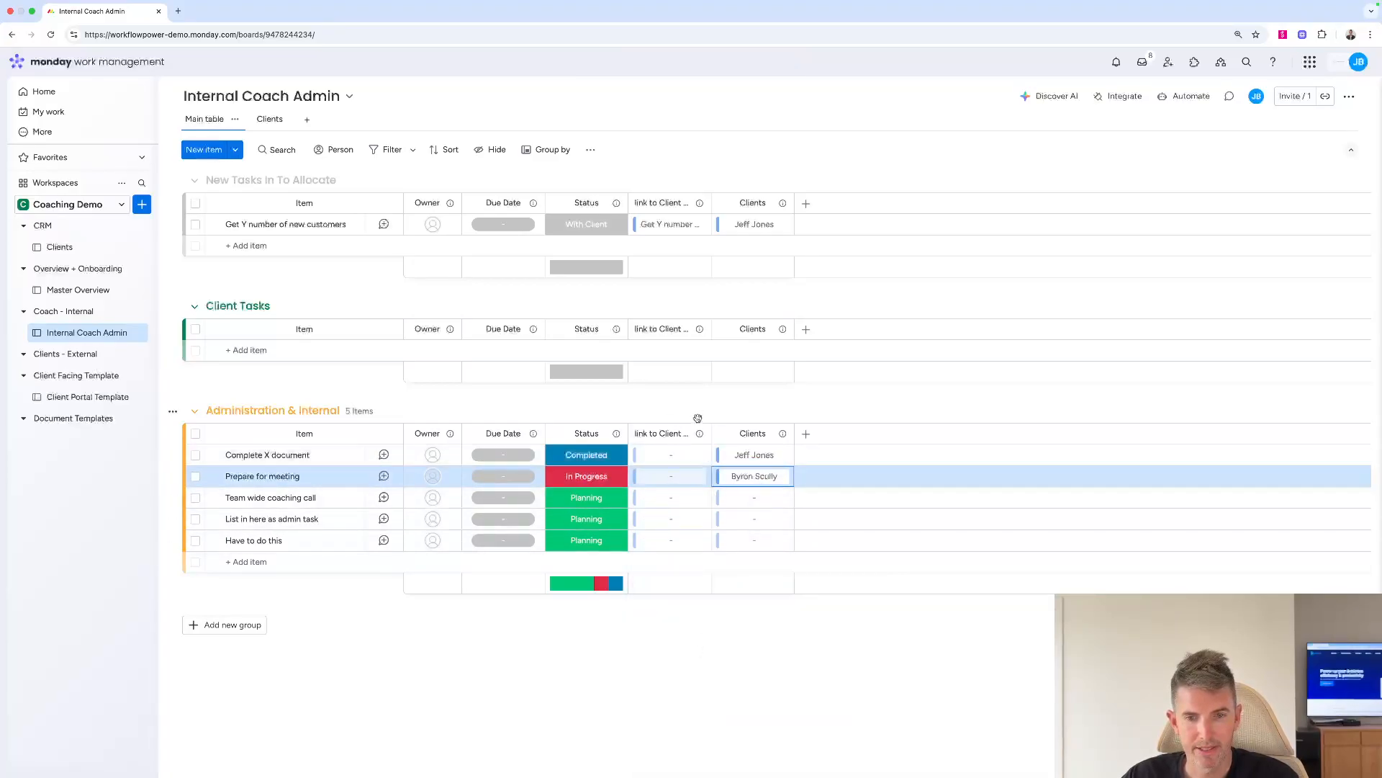
click(736, 498)
click(676, 425)
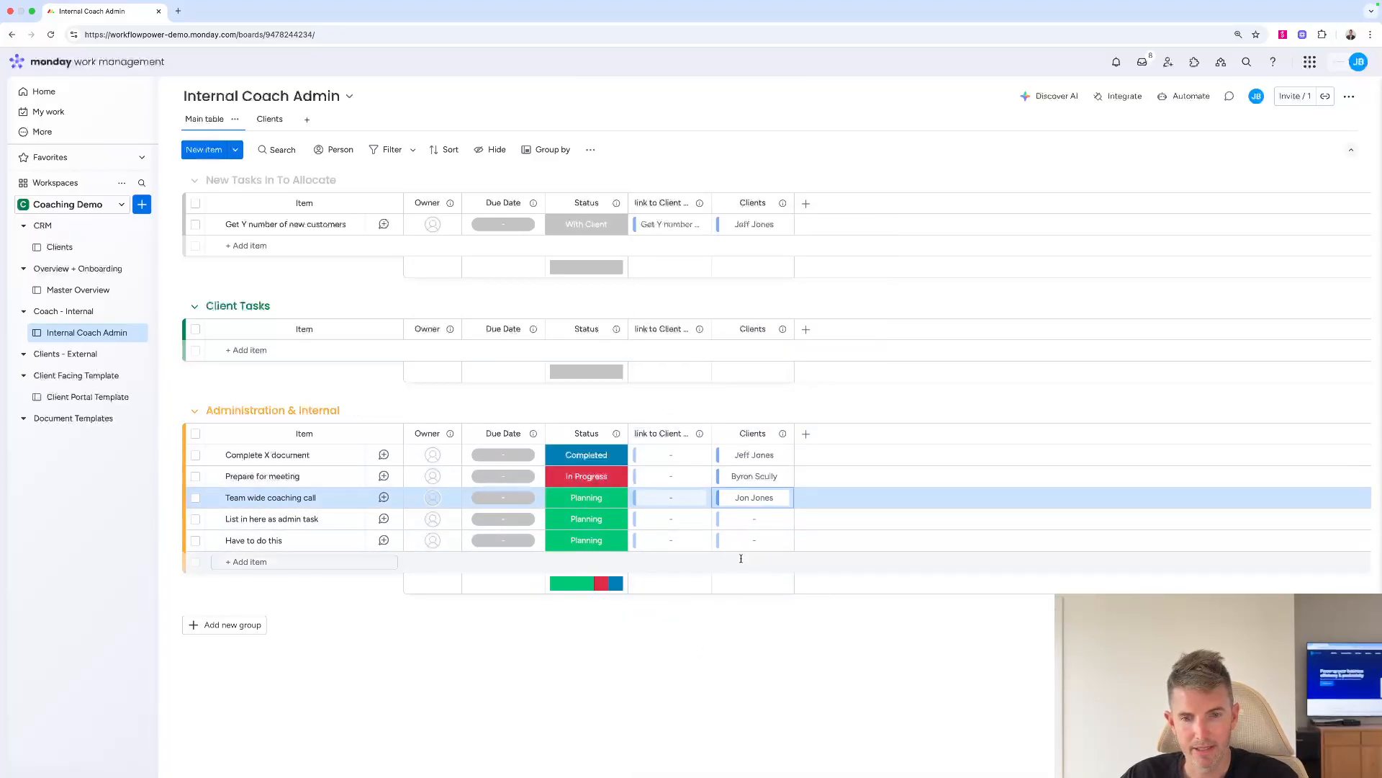
click(741, 519)
click(673, 424)
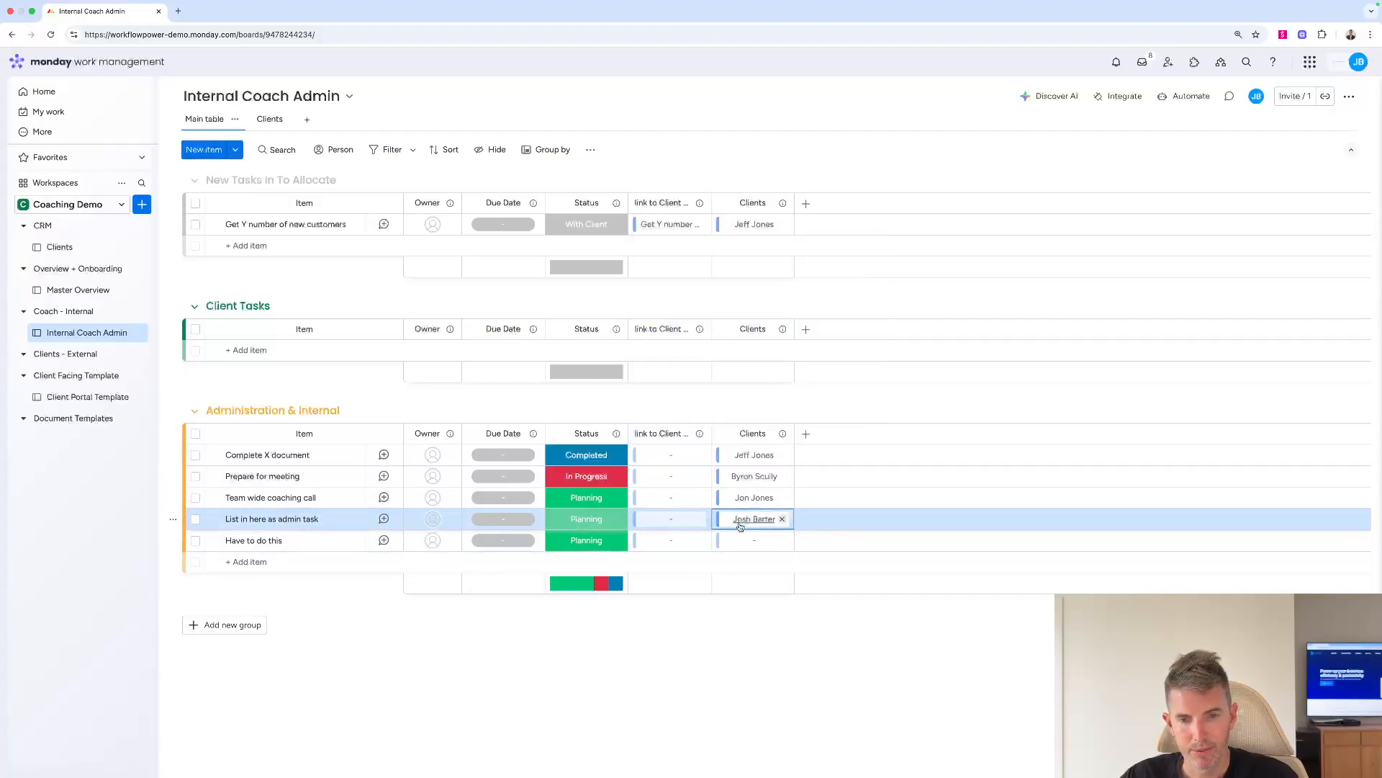
click(742, 540)
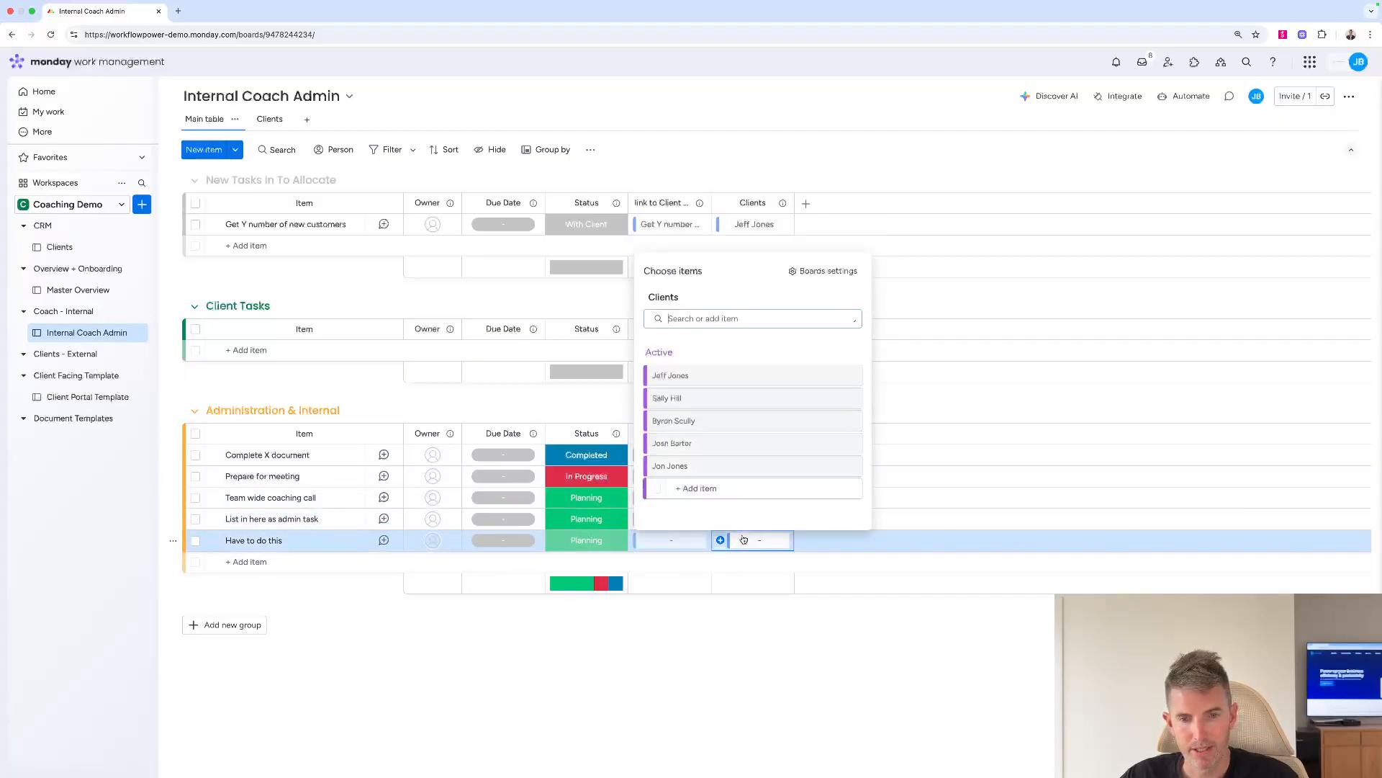
click(675, 401)
Compare the client-grouped items in the Clients view with the groups in the main table
click(270, 120)
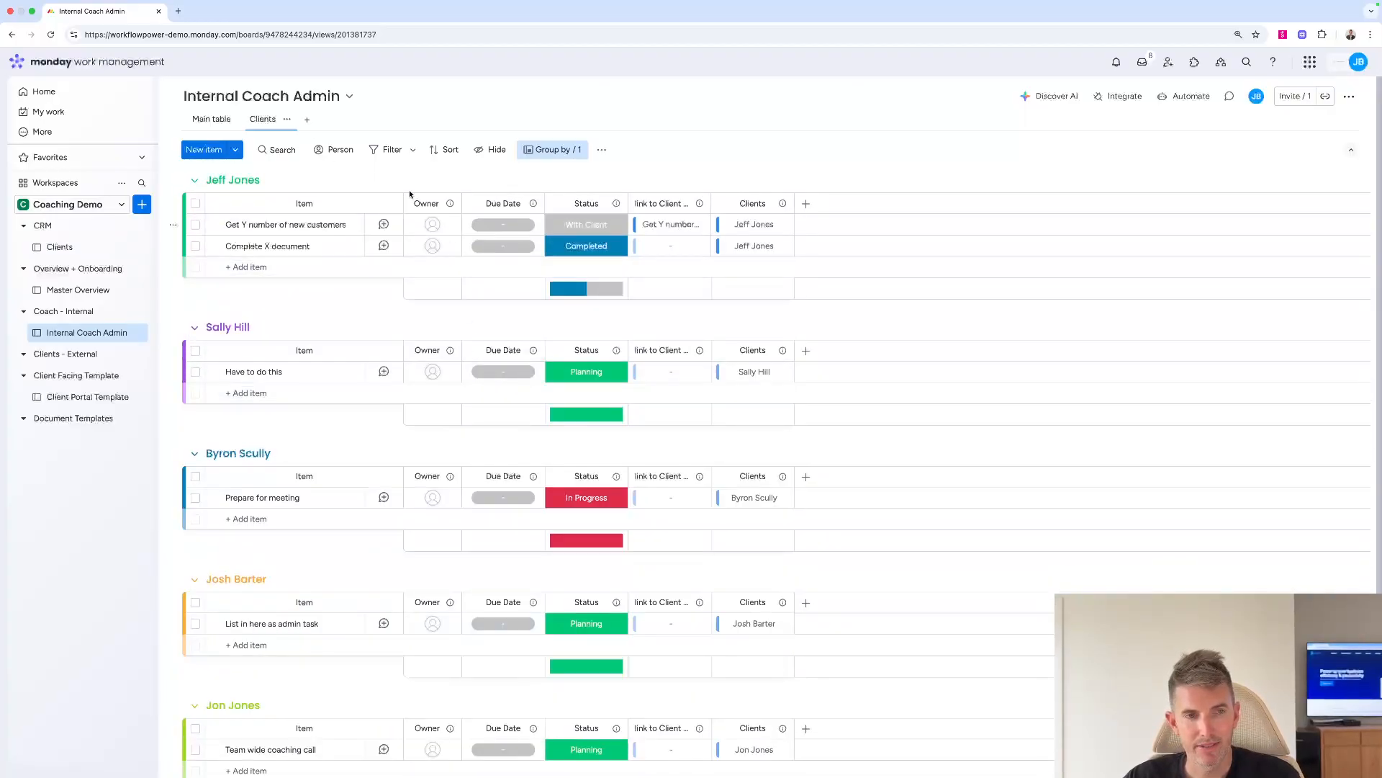
click(221, 122)
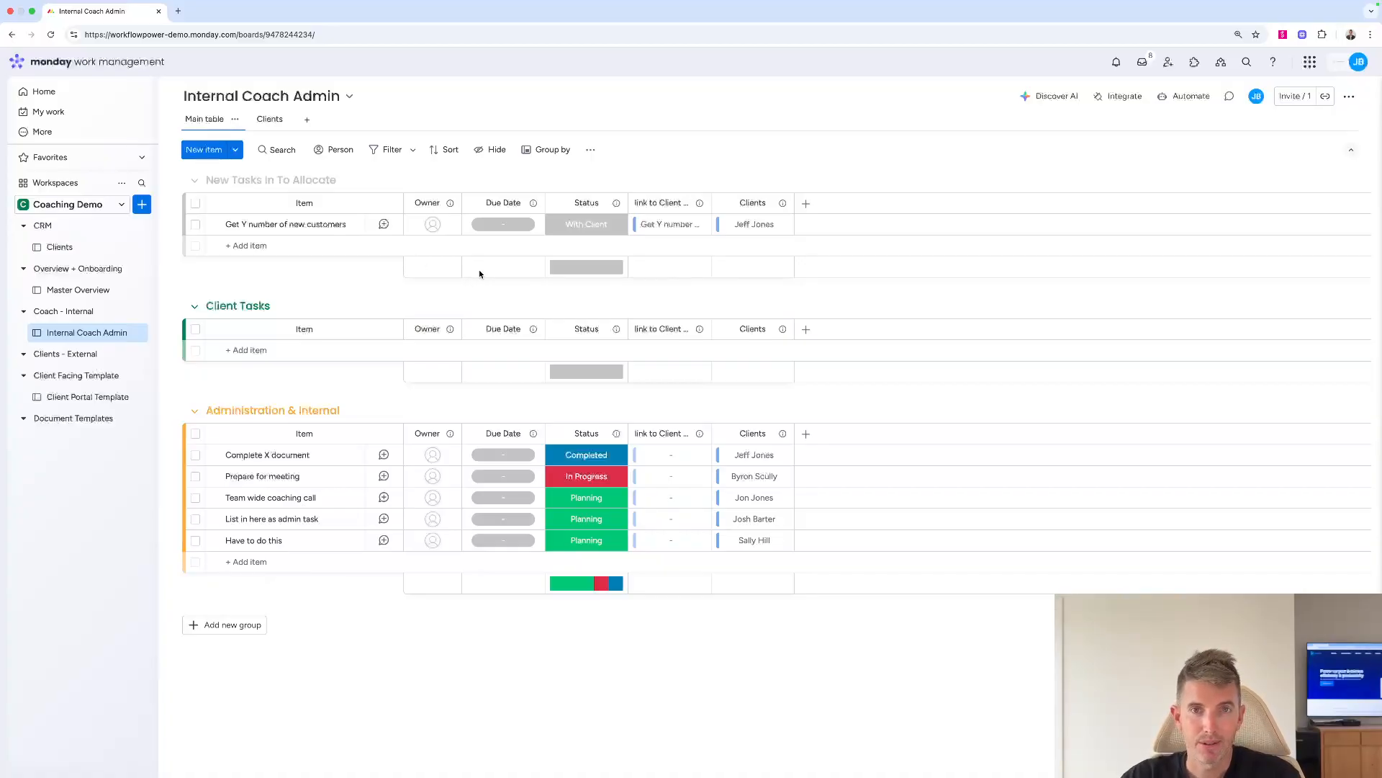
click(270, 119)
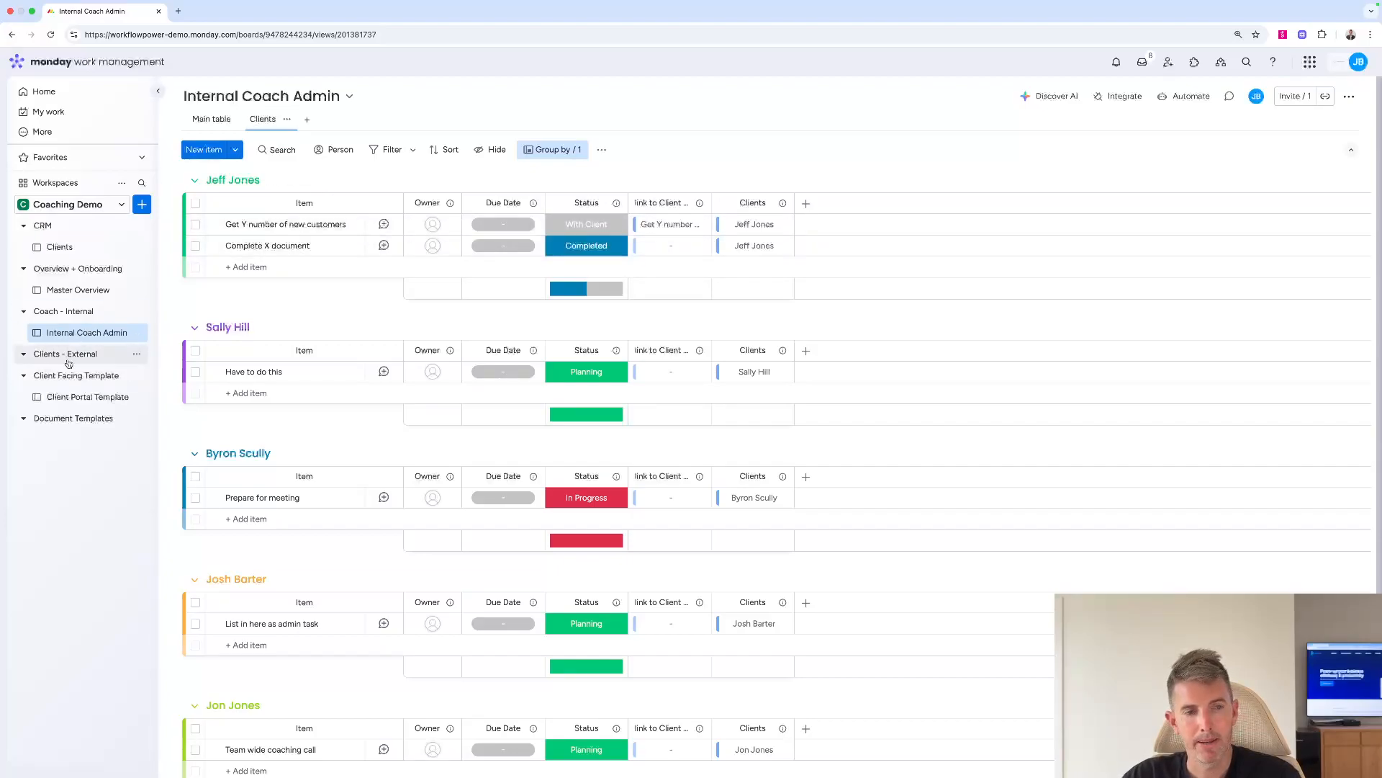
Start saving the Client Portal Template board as a template, moving the original and choosing the standard template type
click(83, 398)
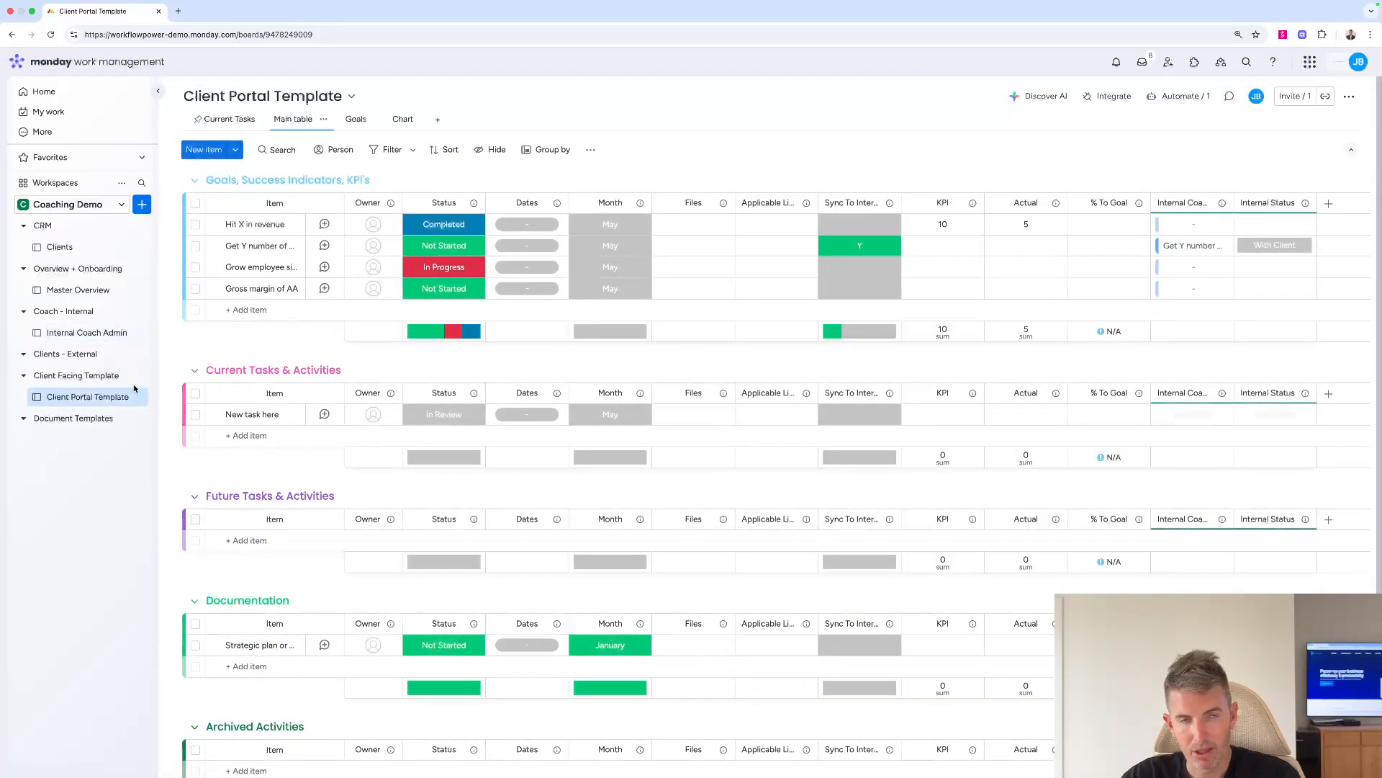
click(135, 398)
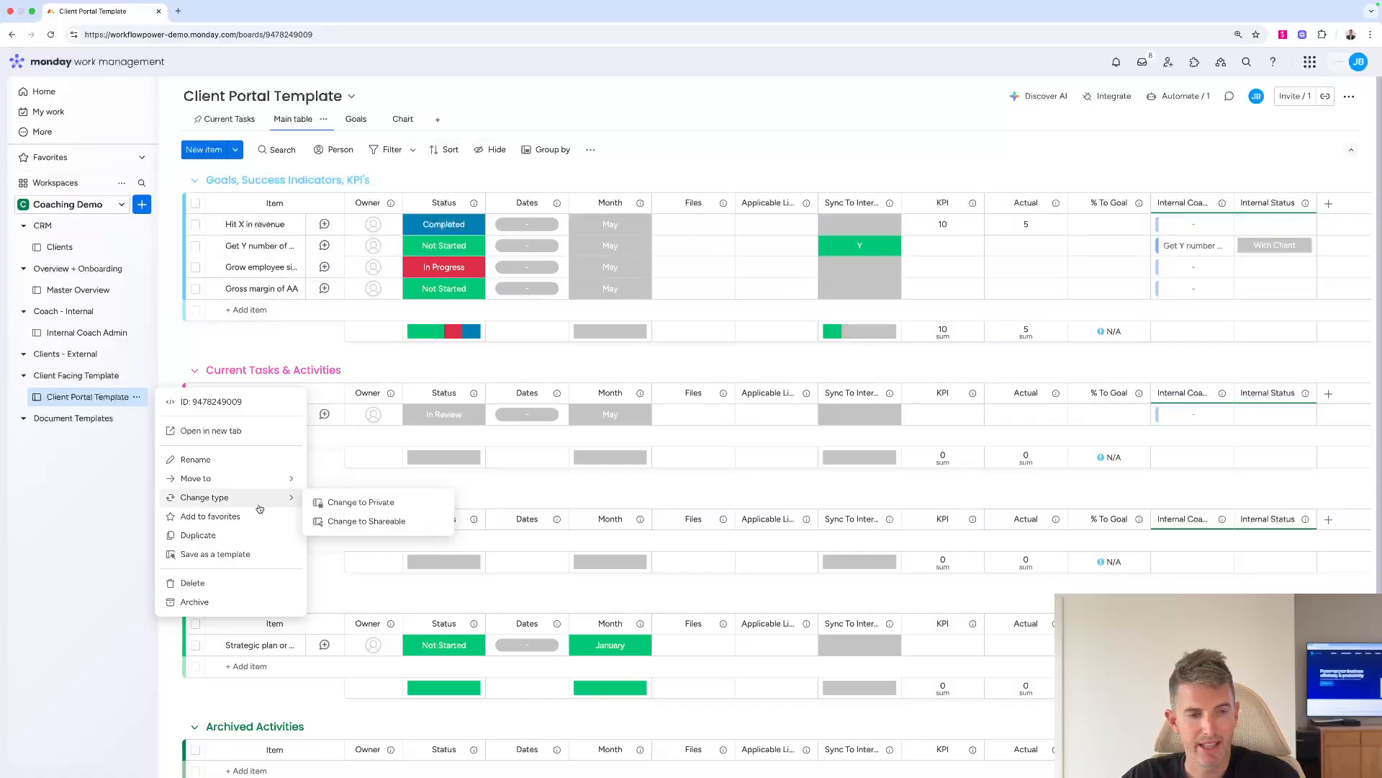
click(244, 556)
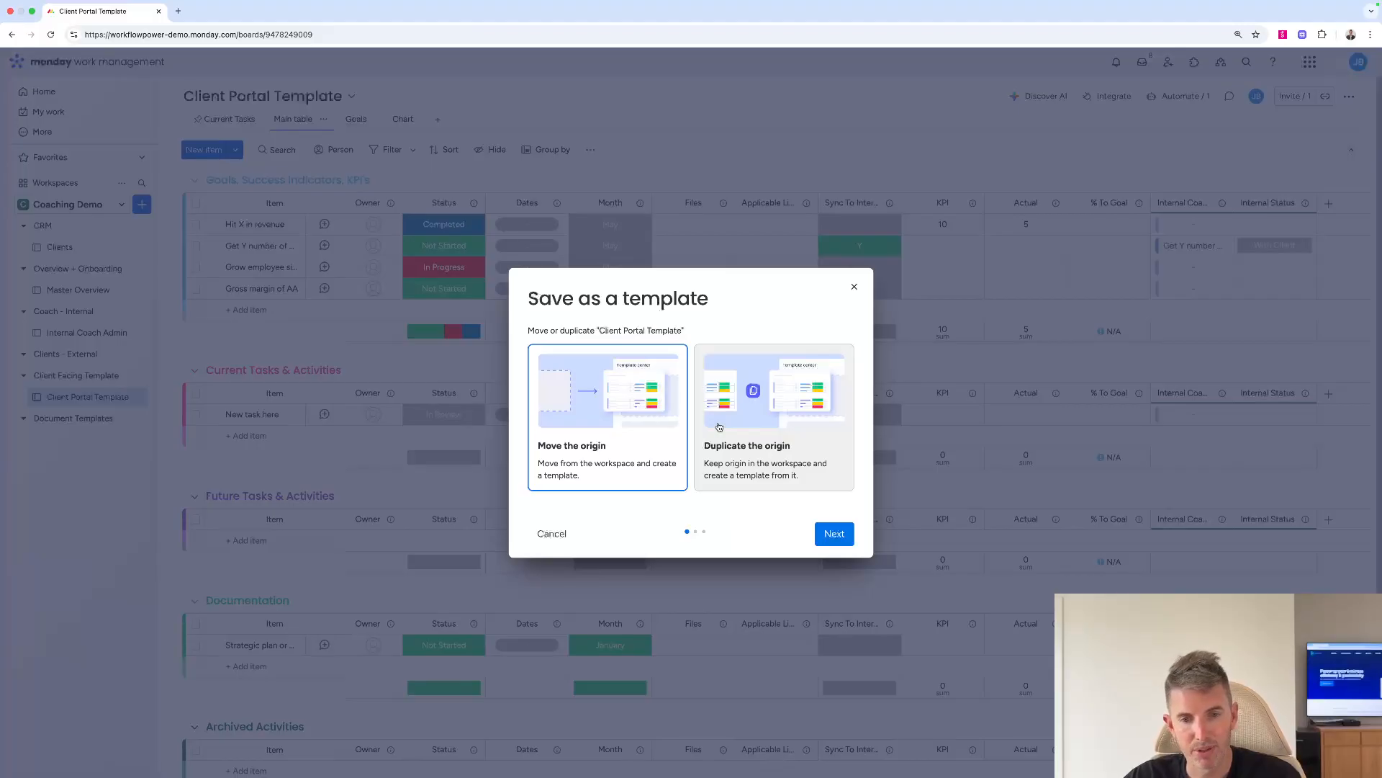
click(834, 532)
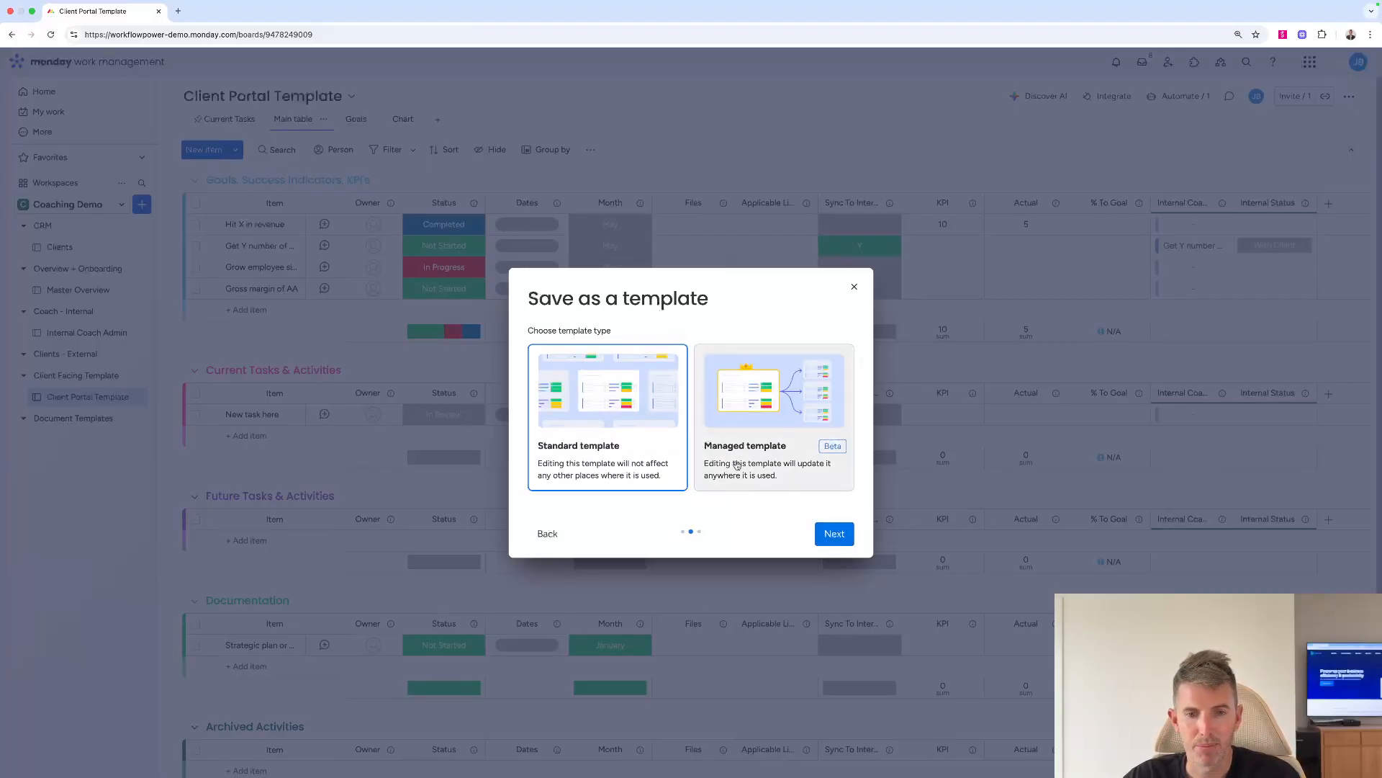
click(834, 533)
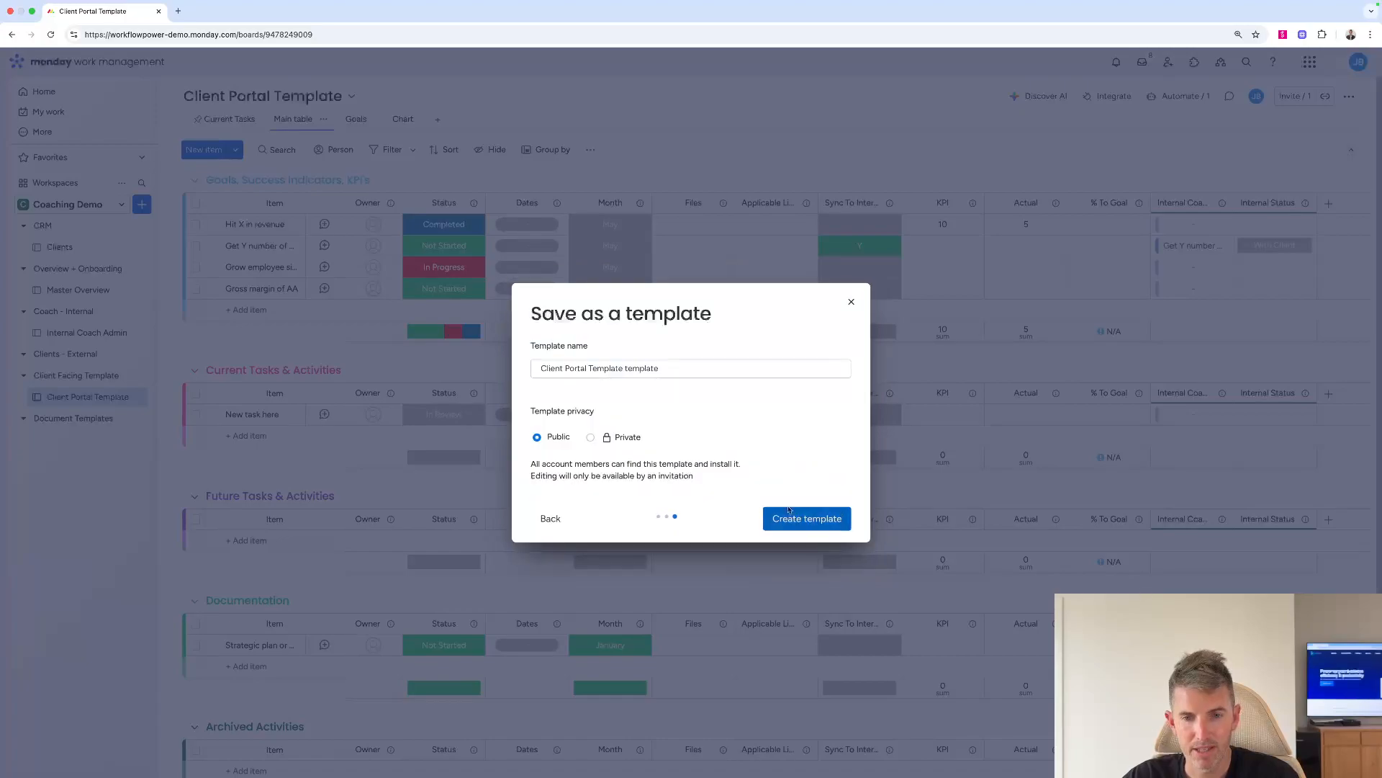
Name the template Client Portal Template Example, create it as public, and close the template center
drag(671, 369, 621, 366)
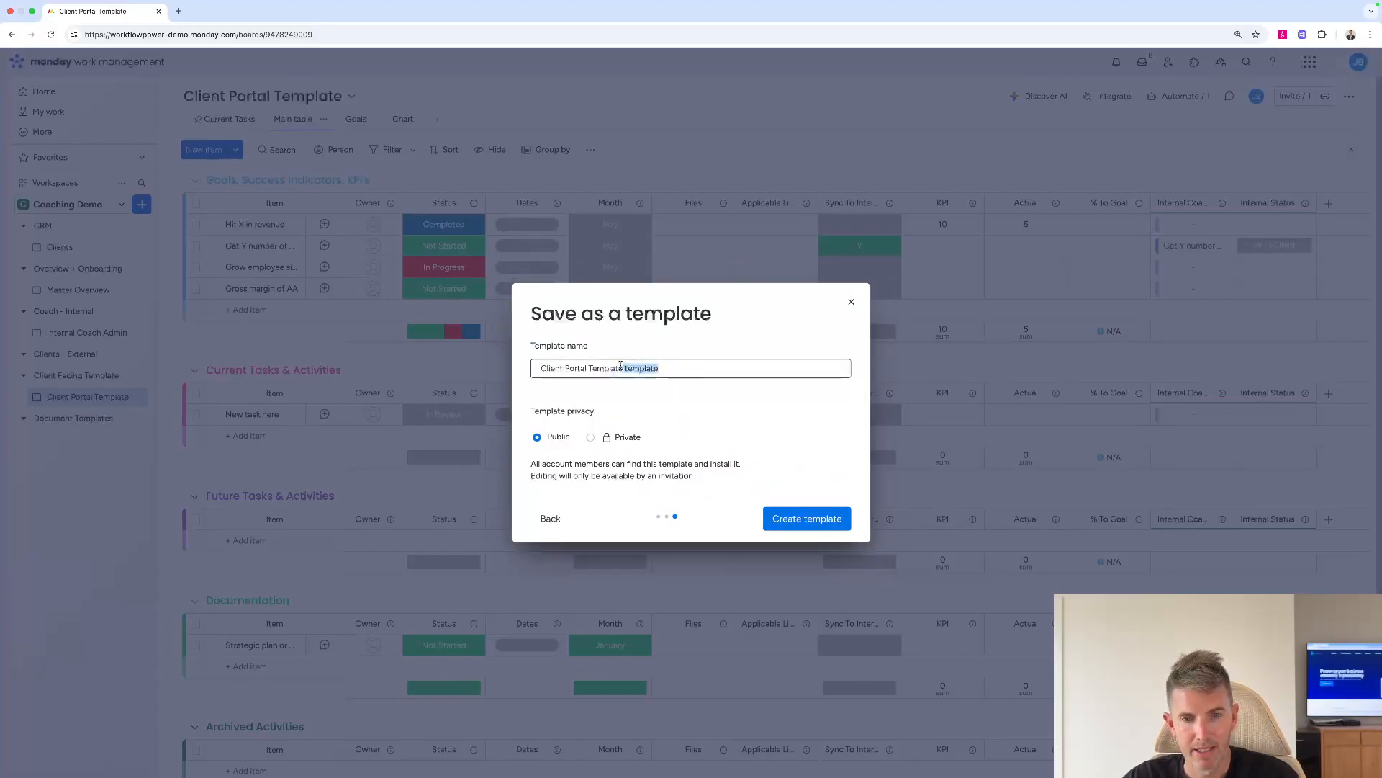
text(Exam)
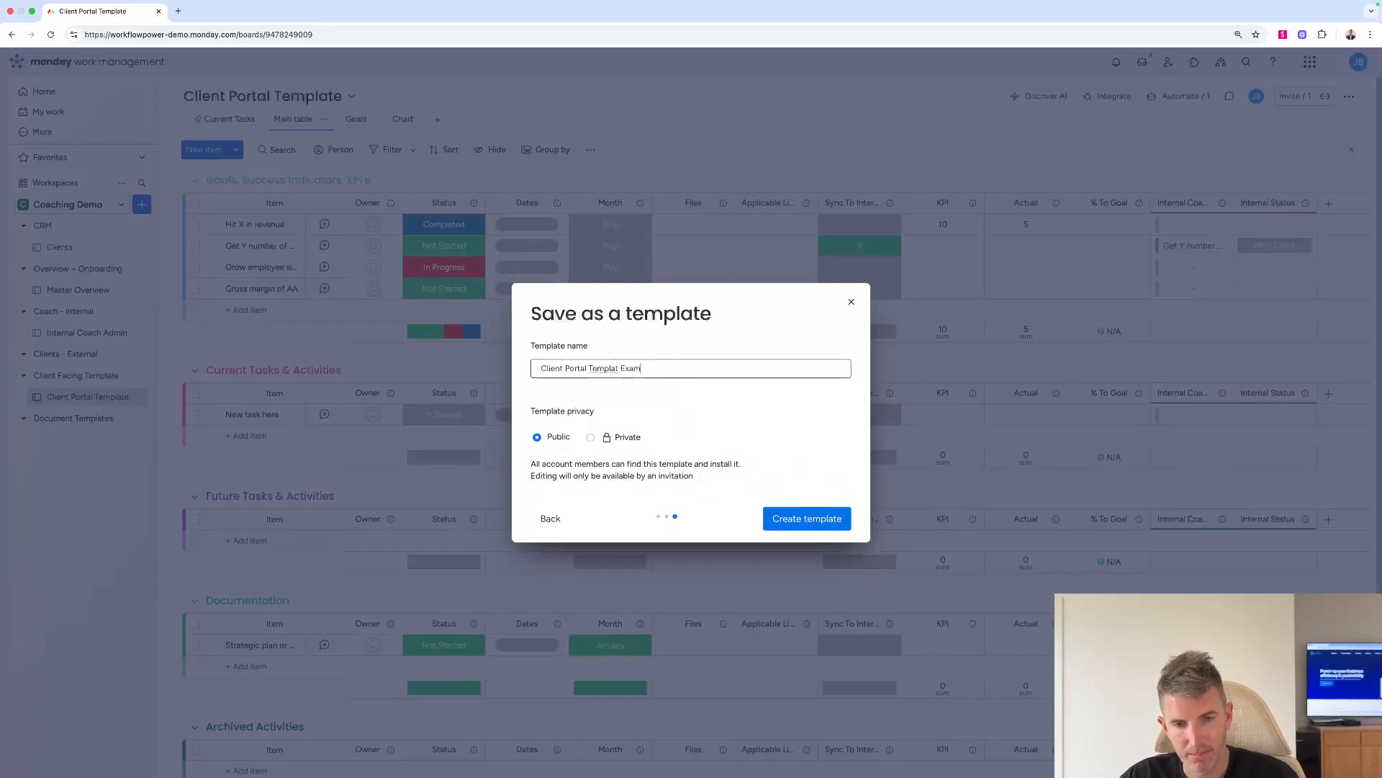
text( Example)
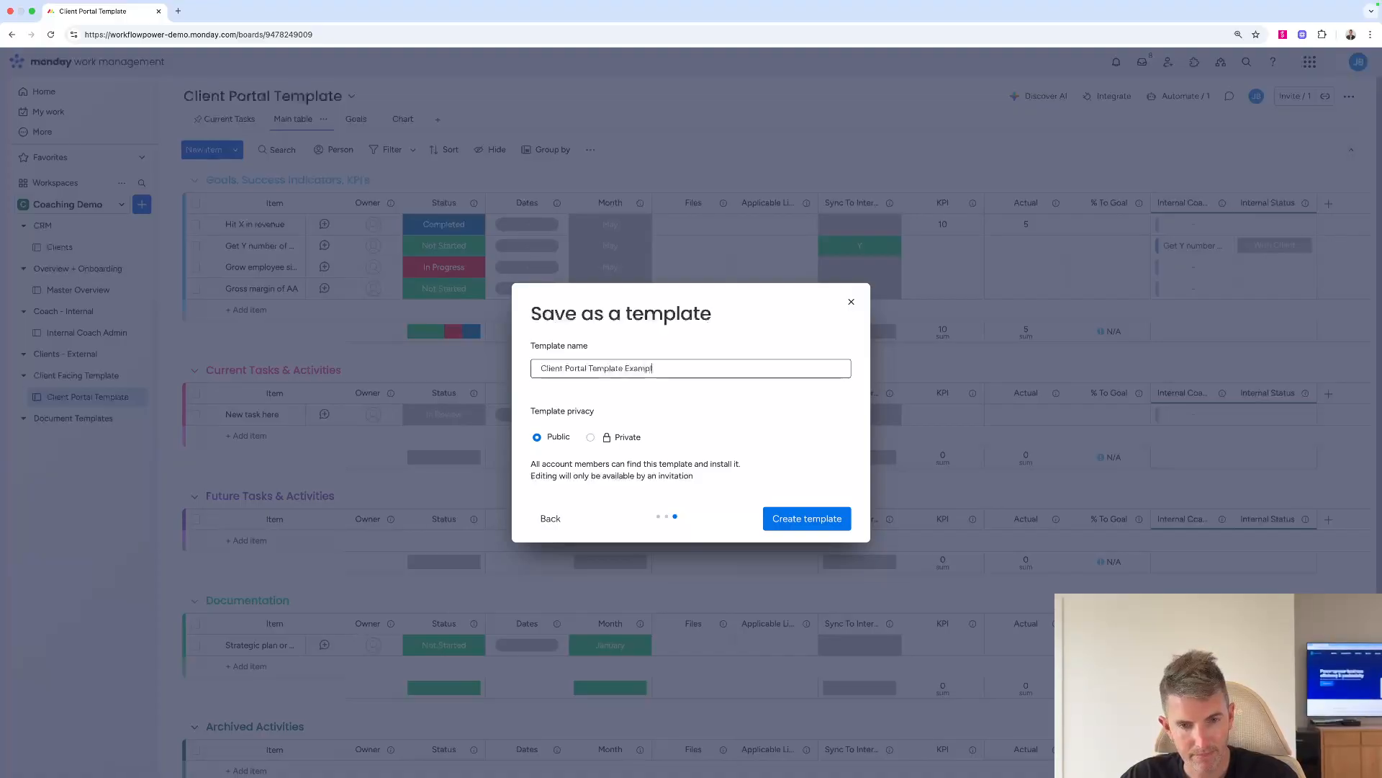
click(813, 518)
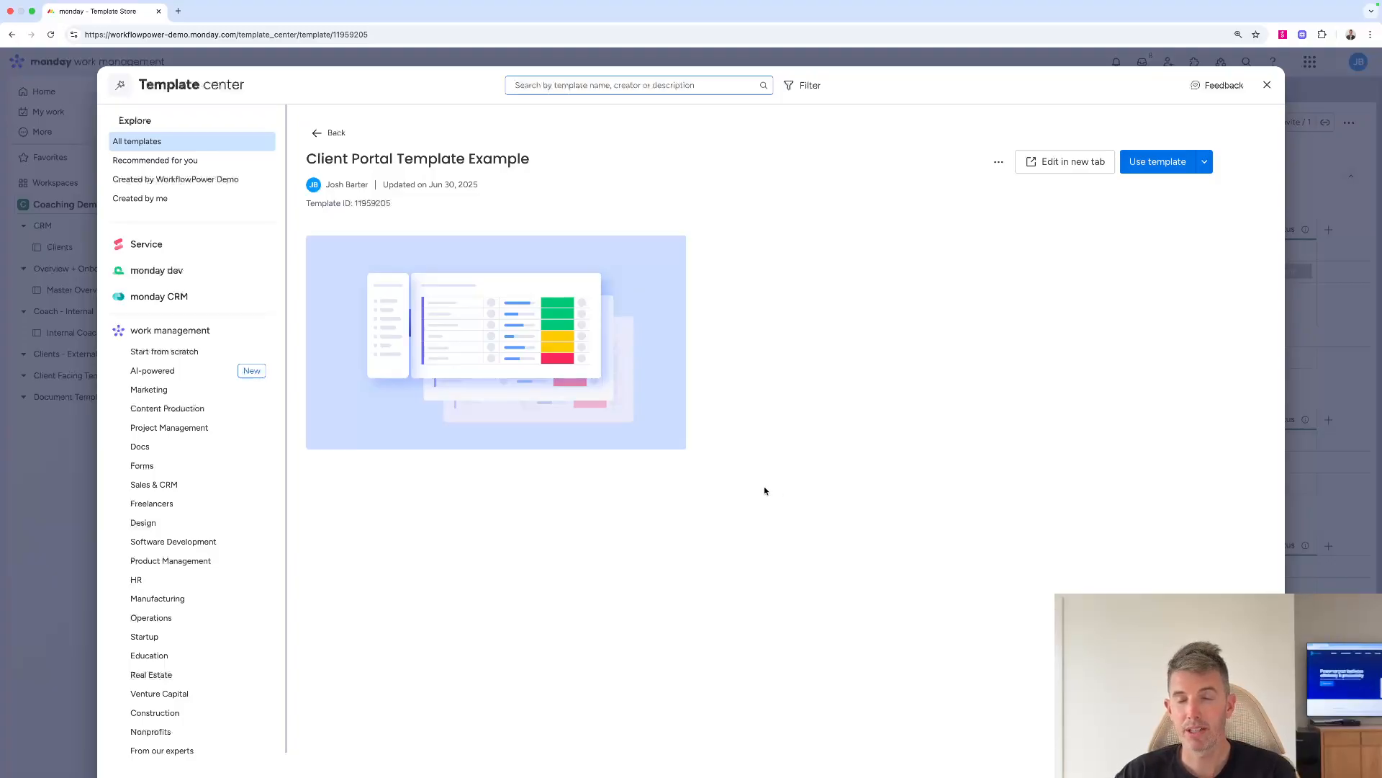
click(1267, 85)
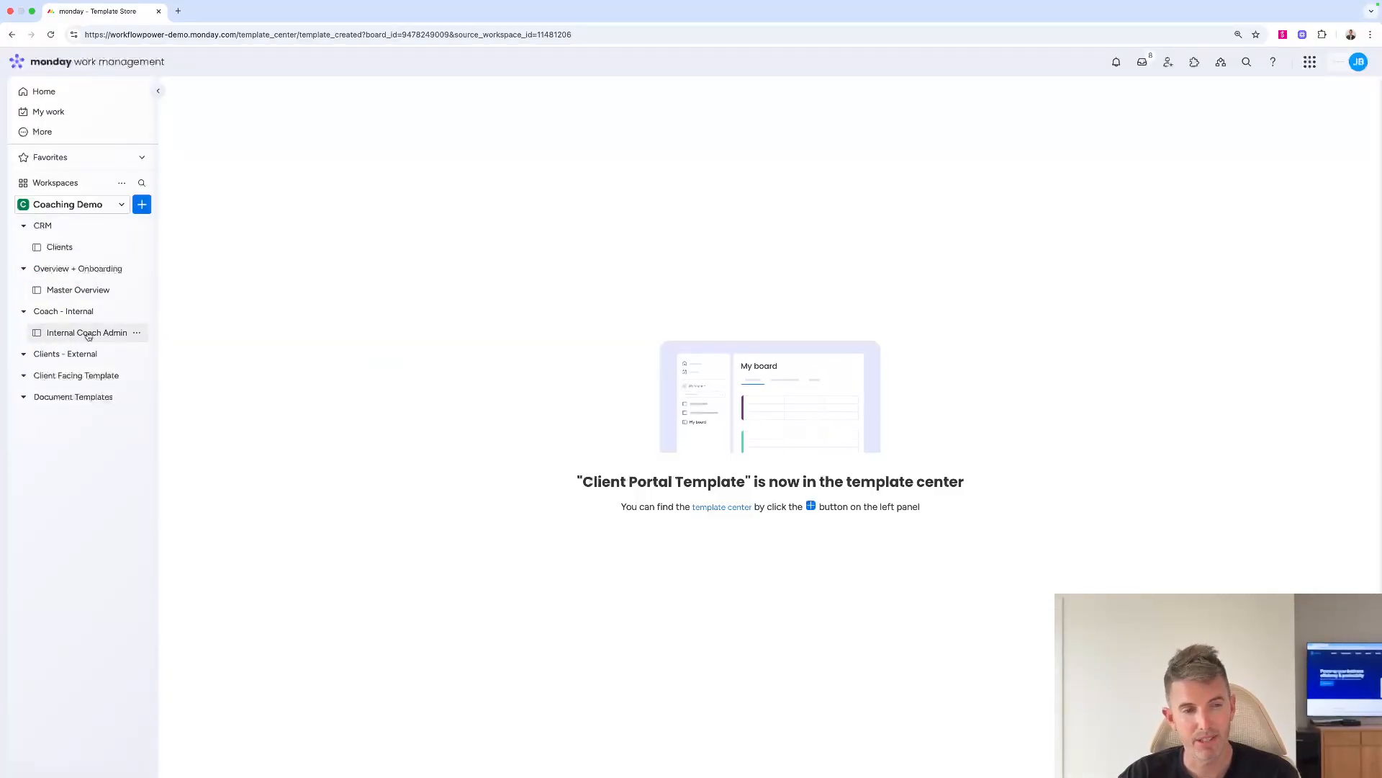
On the Master Overview board, start a new automation triggered when Initiate Client Portal changes to Y
click(87, 293)
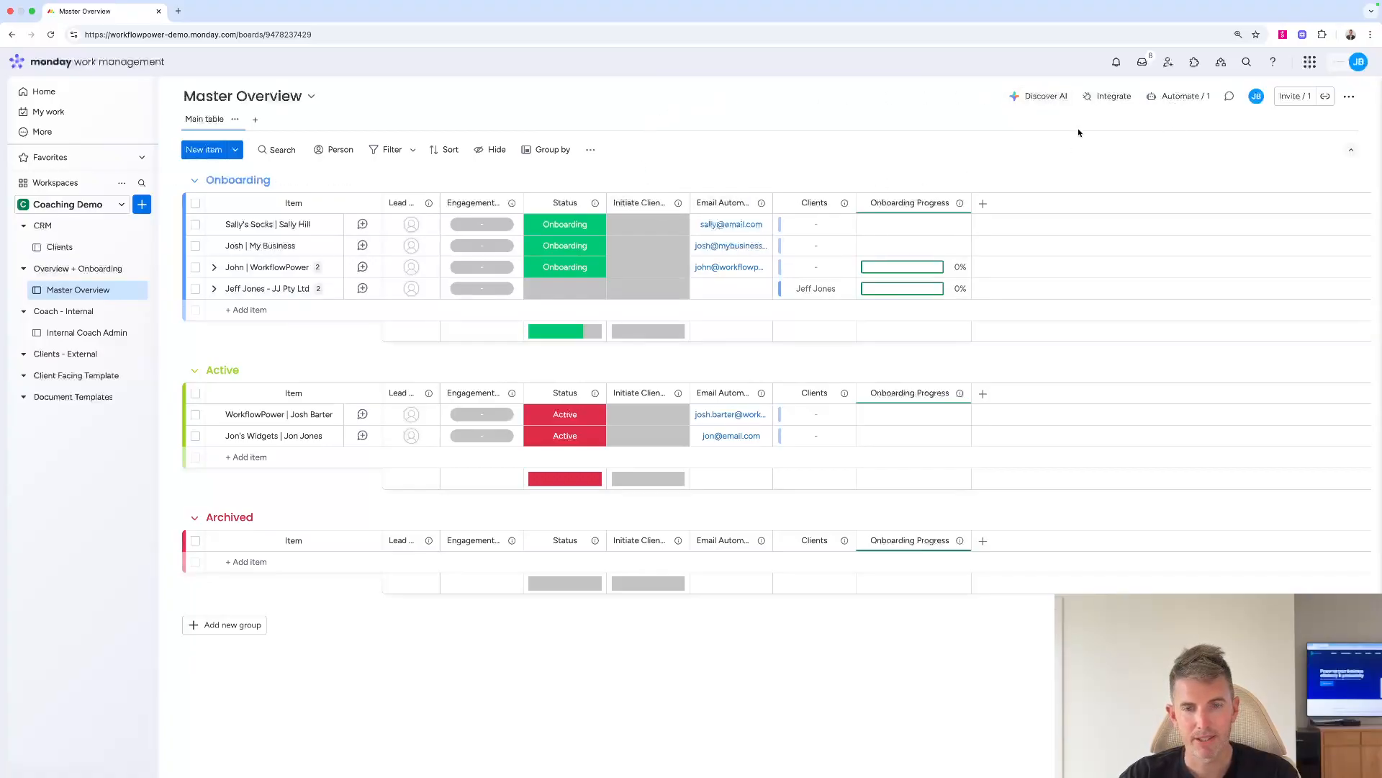
click(1199, 98)
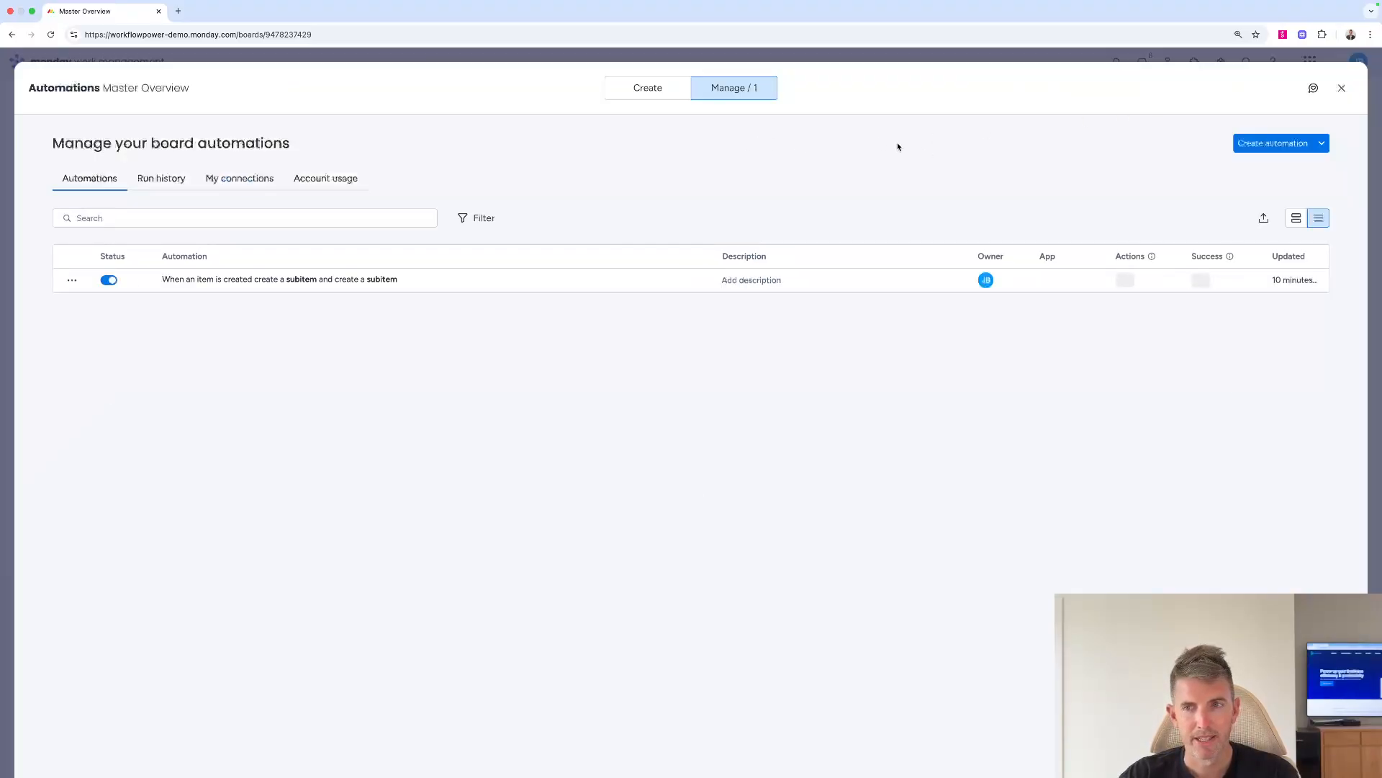
click(1246, 143)
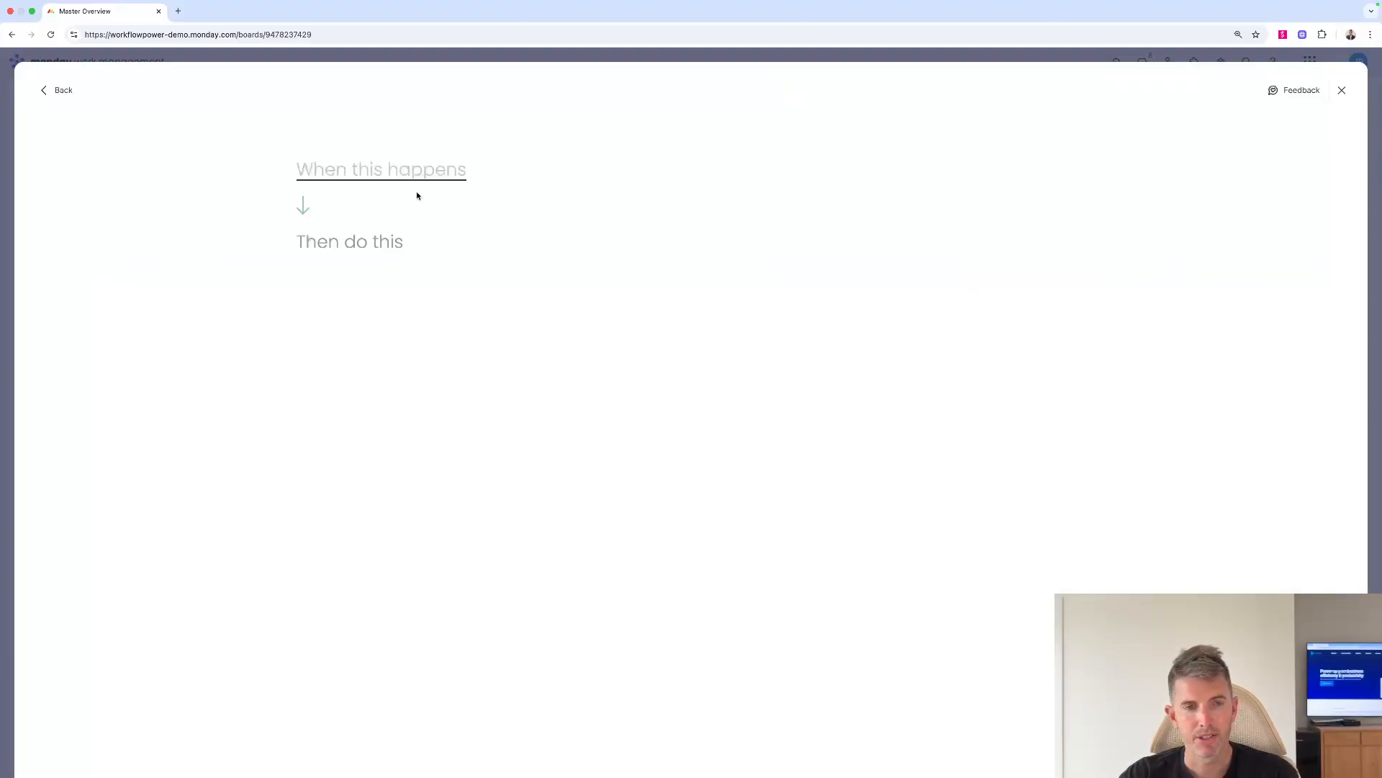
click(388, 175)
click(352, 231)
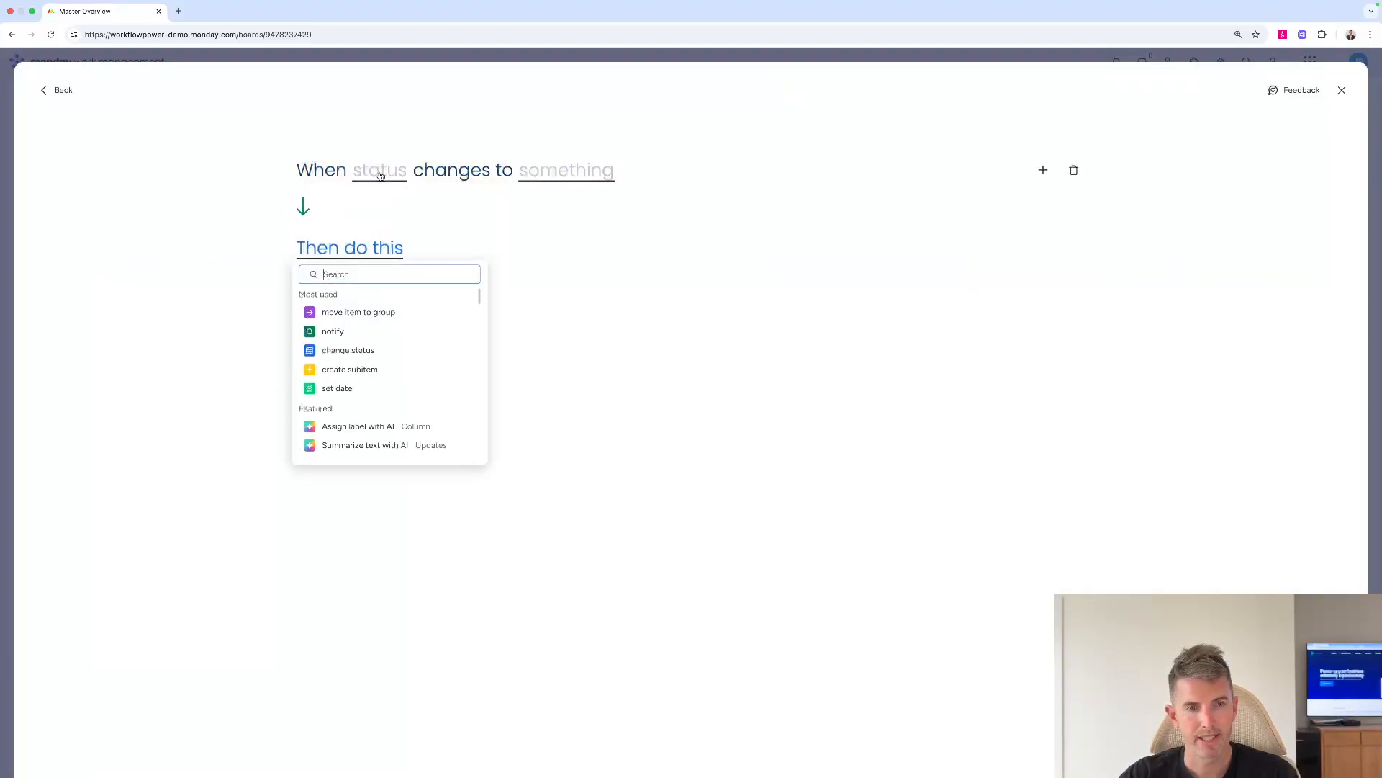
click(380, 176)
click(401, 231)
click(650, 170)
click(663, 240)
Add an action to the automation that creates a board from a template
click(353, 248)
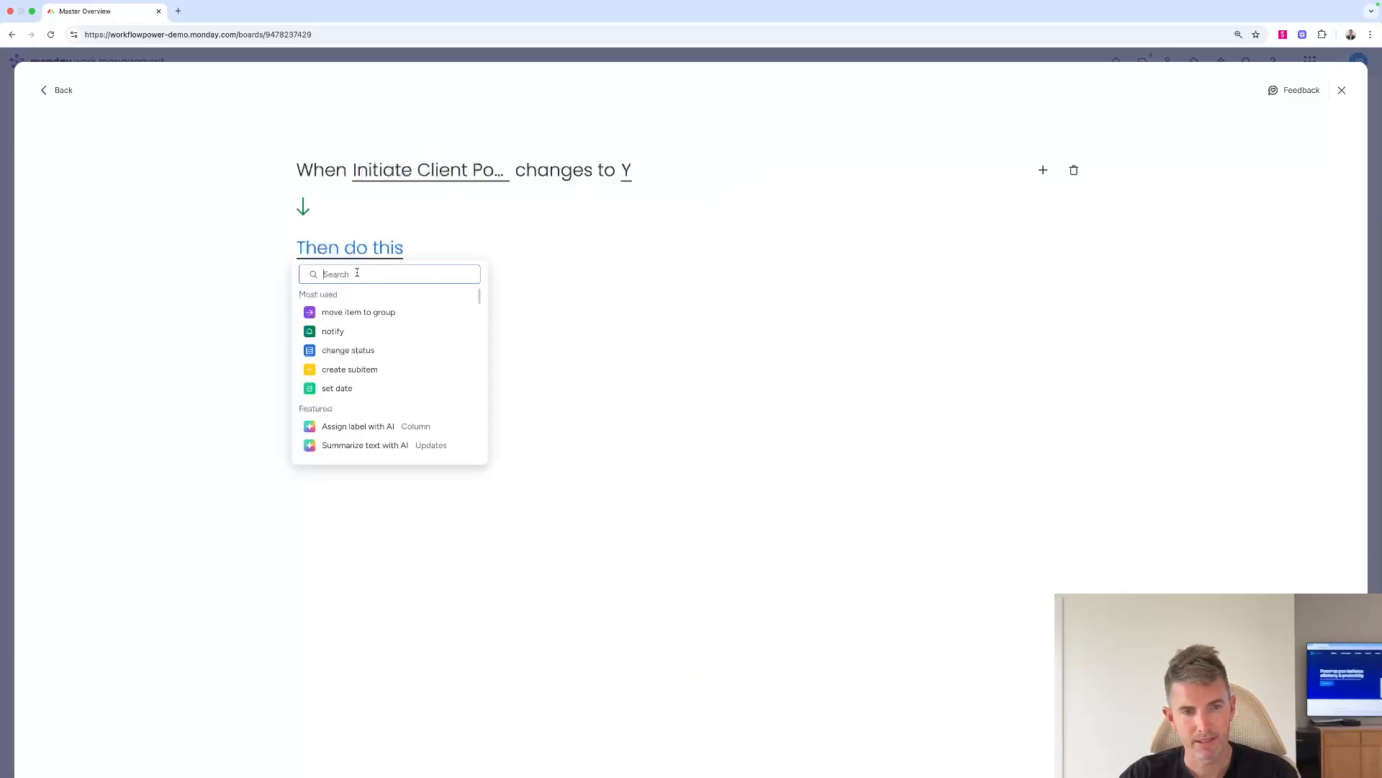
text(create)
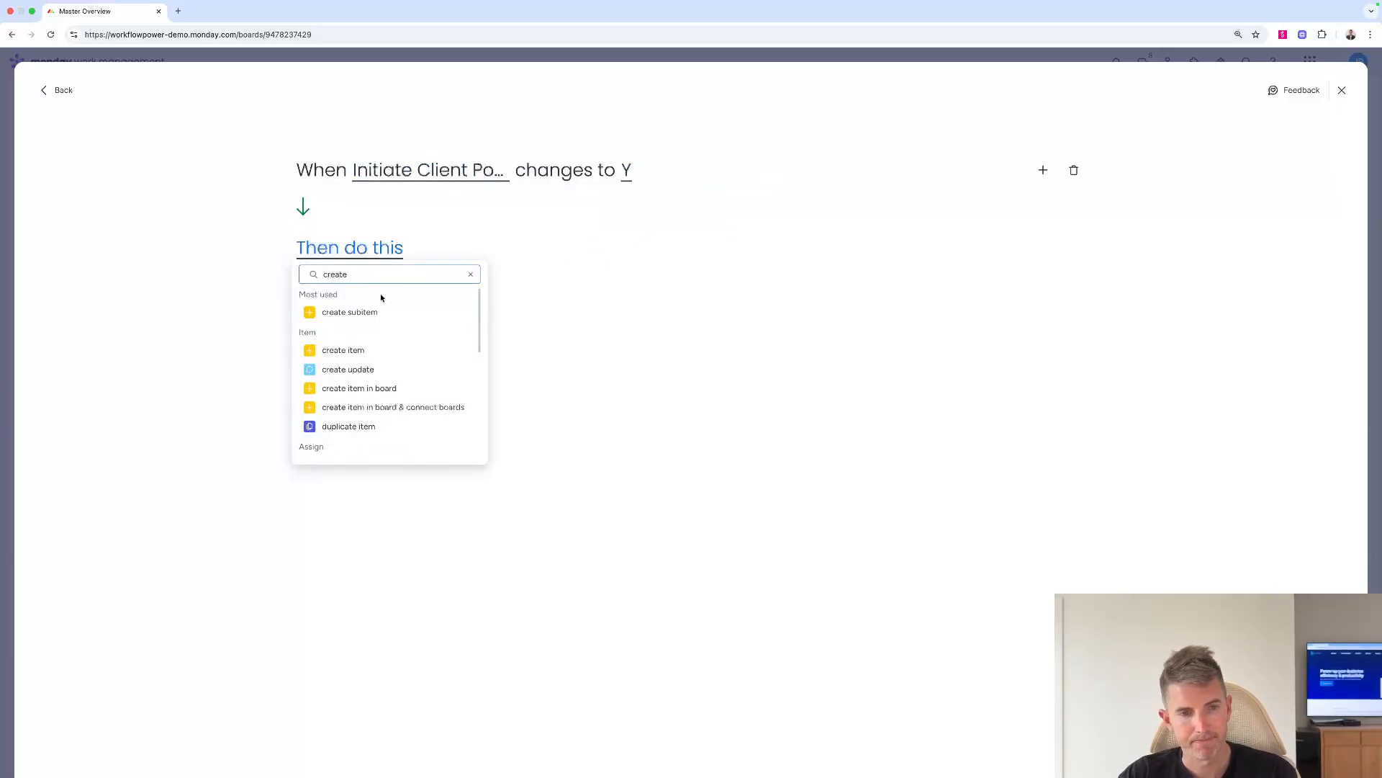
text( bo)
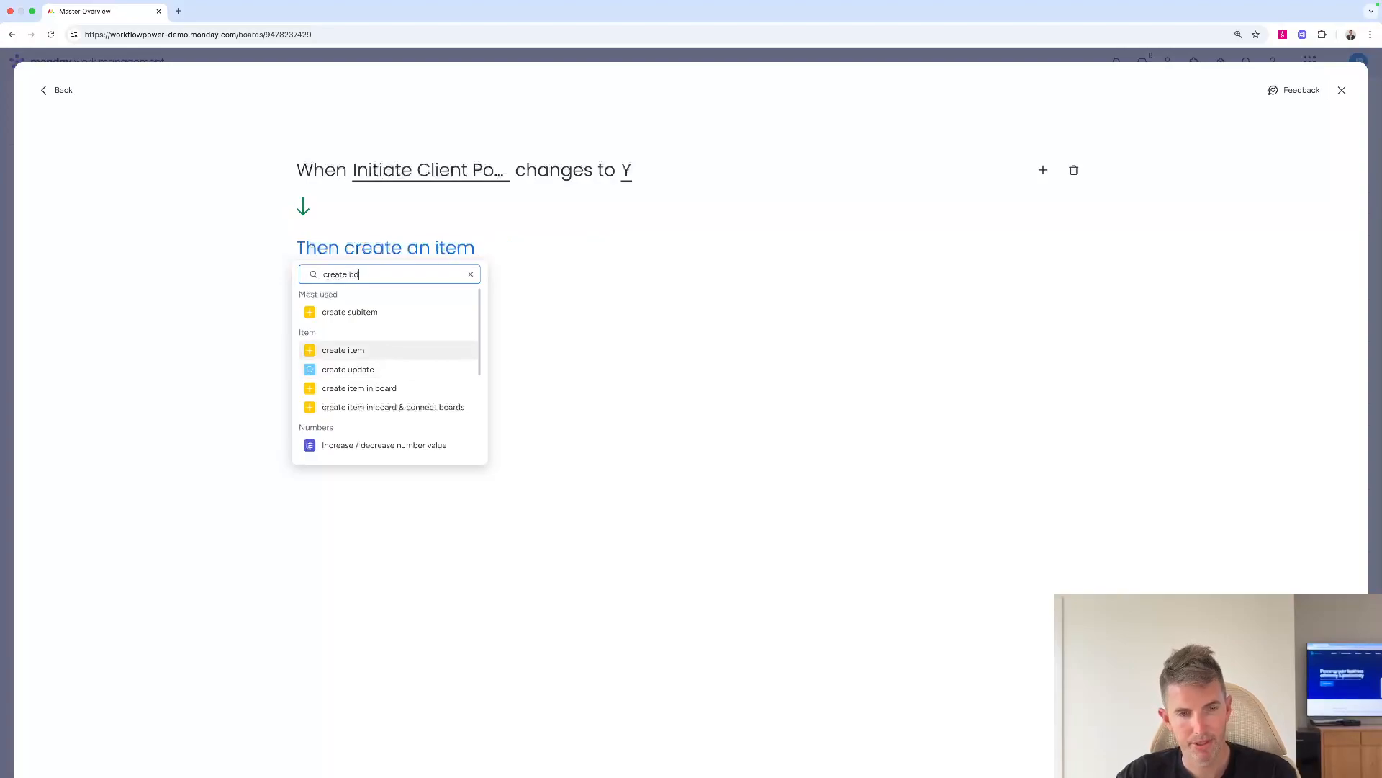
scroll(389, 353, down, 1)
key(BackSpace)
text(oard)
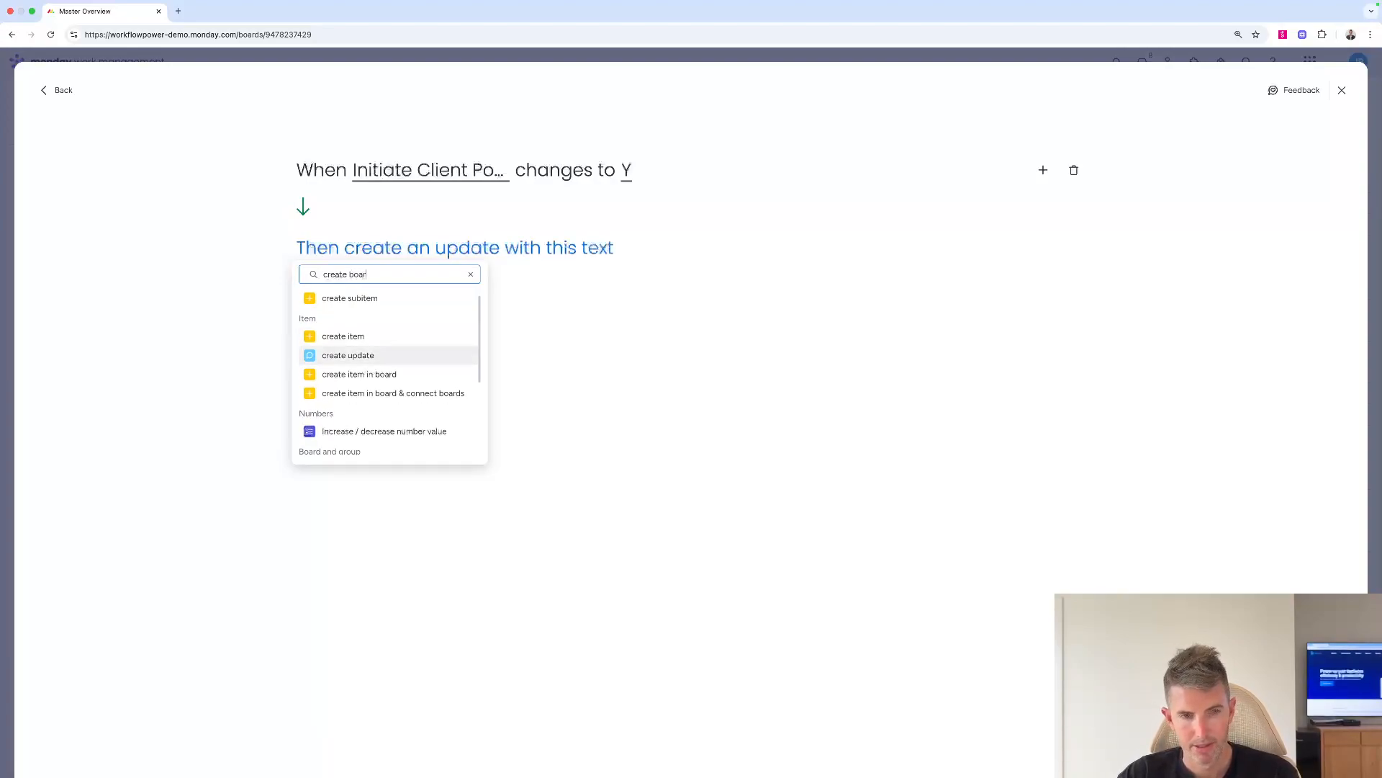
click(412, 346)
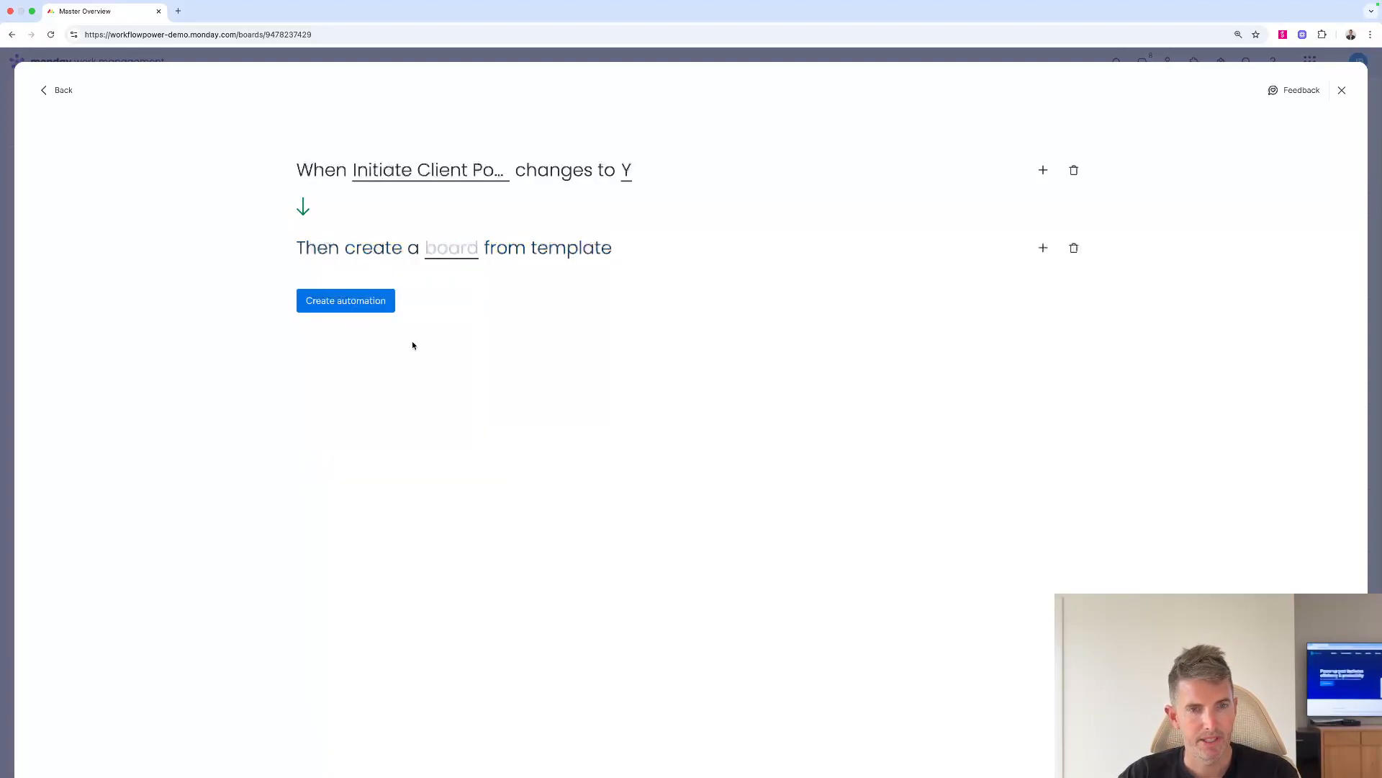
Choose Client Portal Template Example as the template for the board the automation creates
click(467, 261)
click(625, 349)
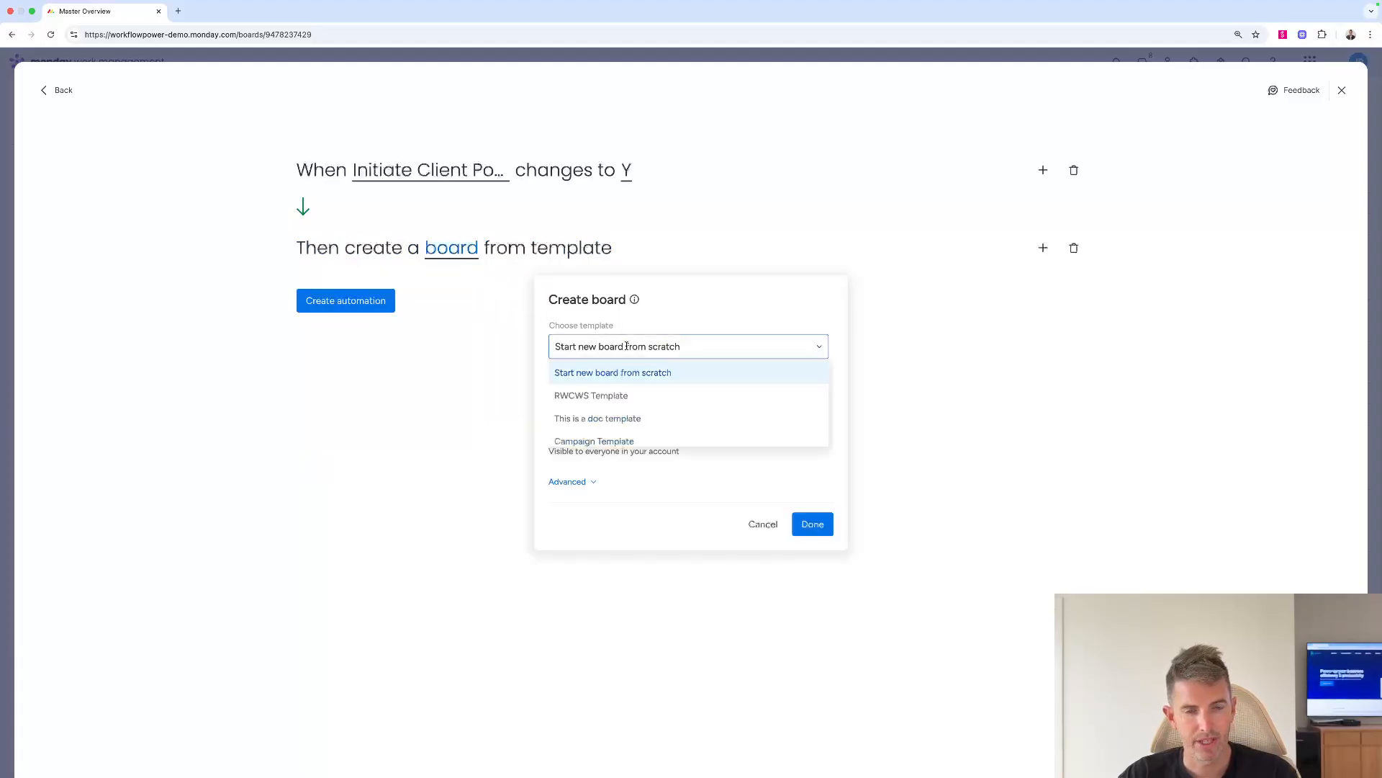
text(coach)
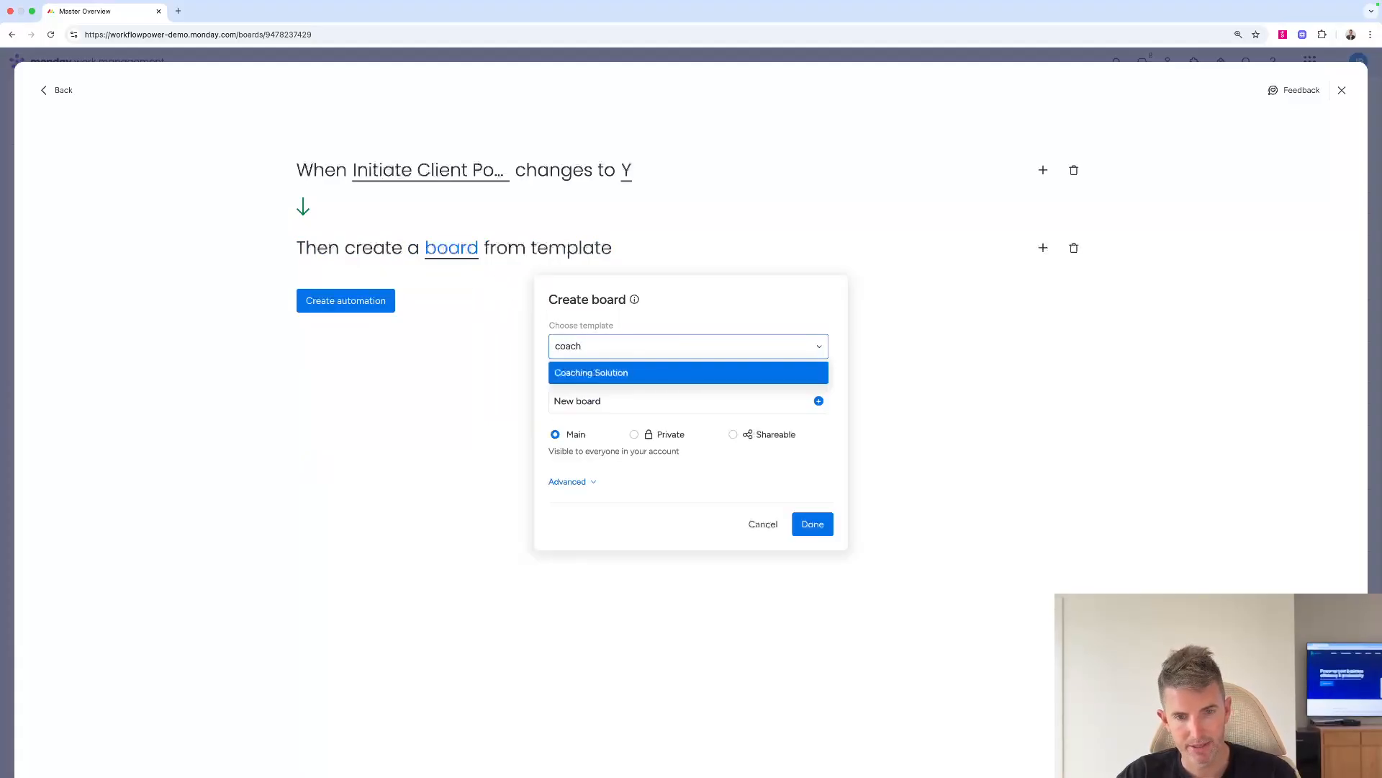
key(BackSpace)
key(BackSpace)
key(BackSpace)
key(BackSpace)
key(BackSpace)
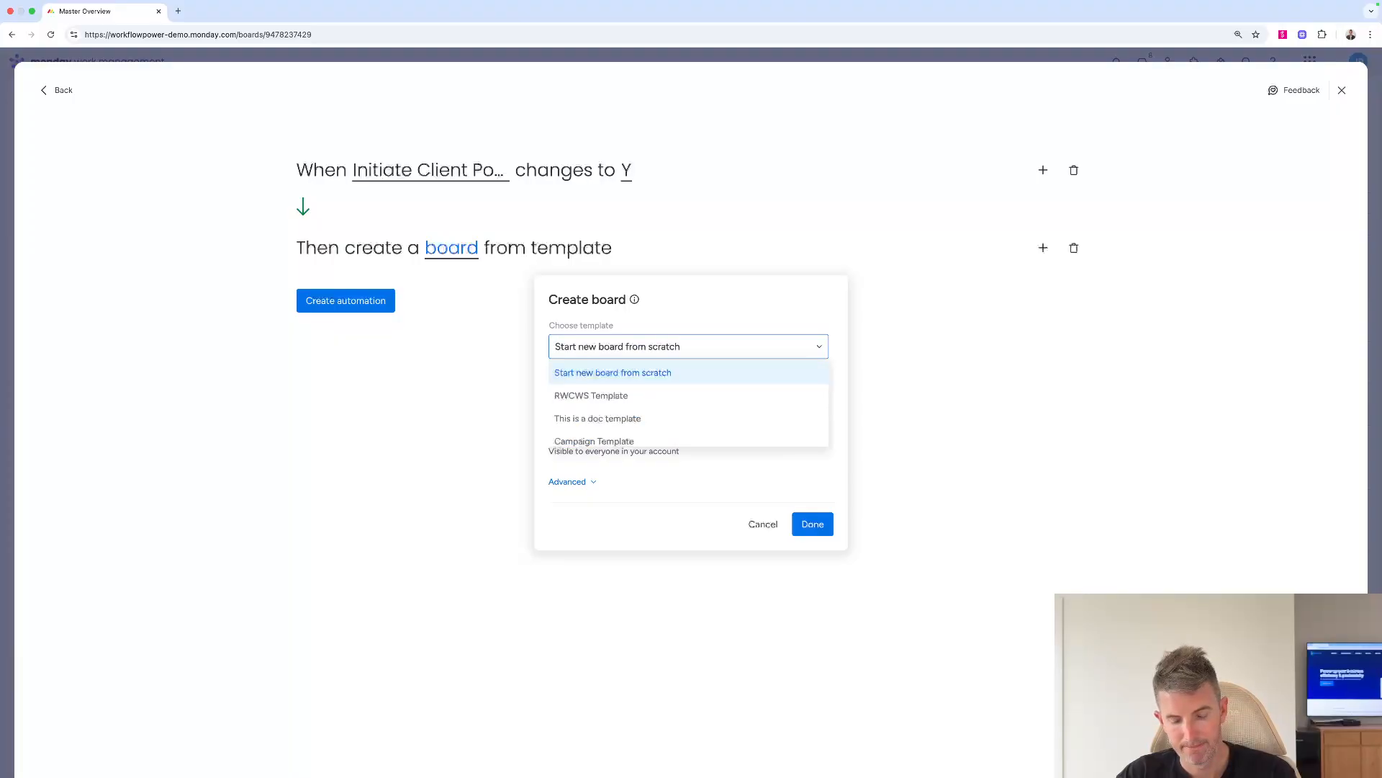
text(ex)
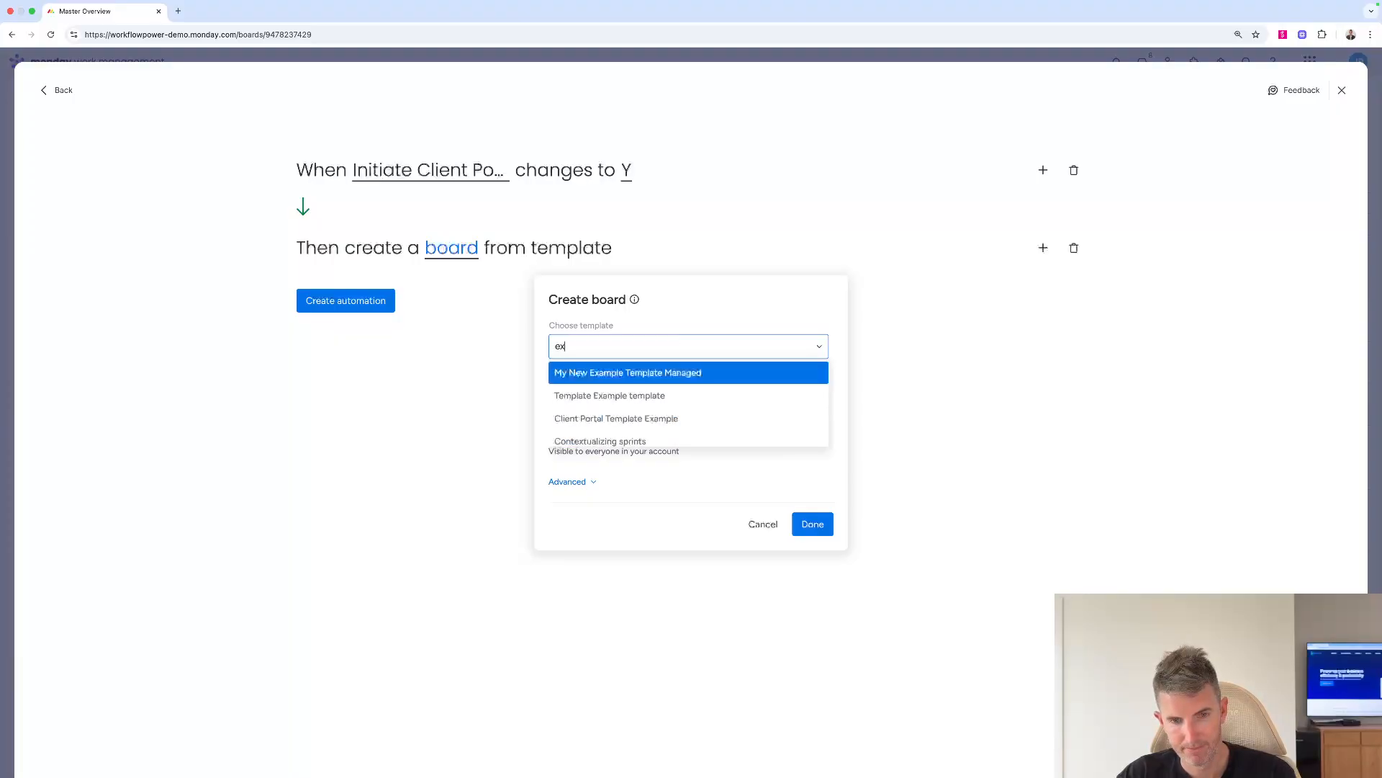
text(ter)
key(BackSpace)
key(BackSpace)
key(BackSpace)
click(651, 419)
Replace the new board's default name with the dynamic item name {pulse.name}
drag(633, 403, 554, 403)
key(BackSpace)
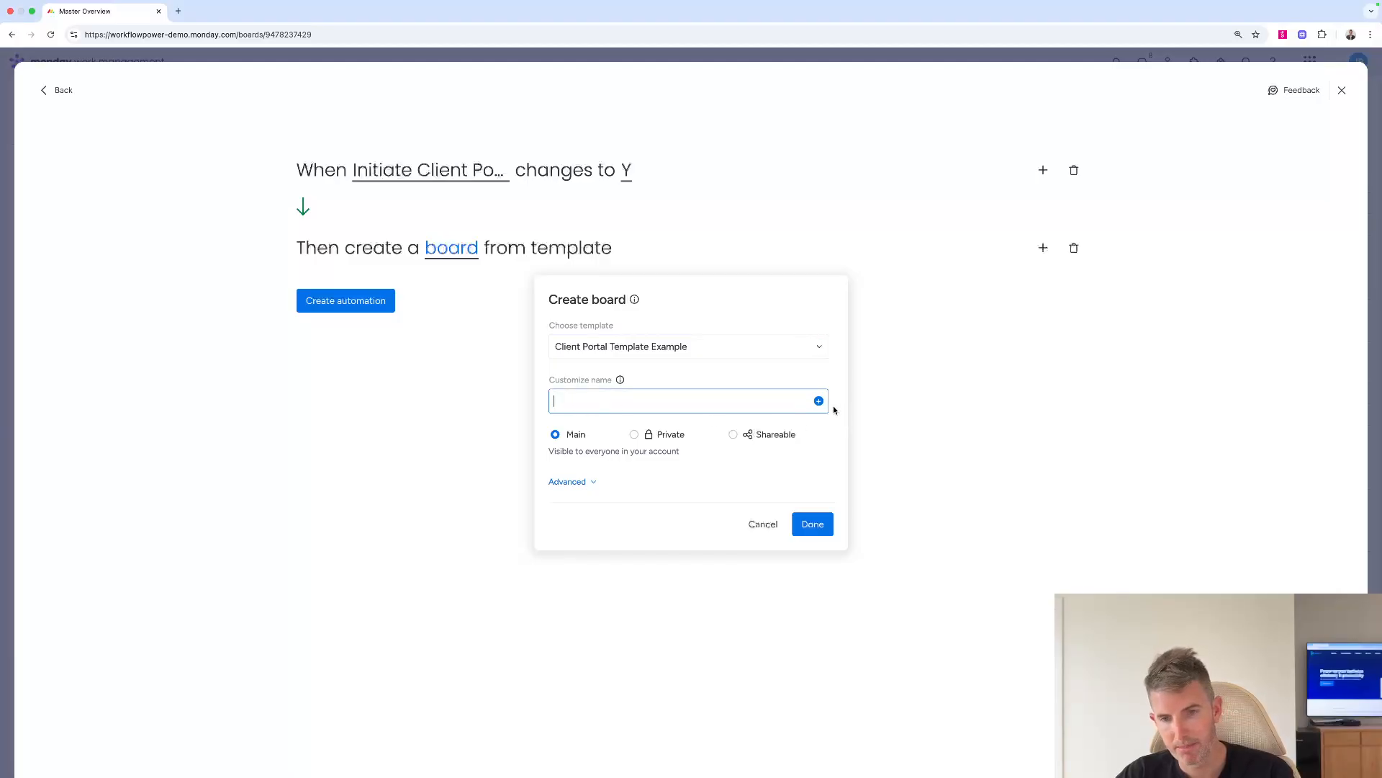
click(819, 400)
click(669, 389)
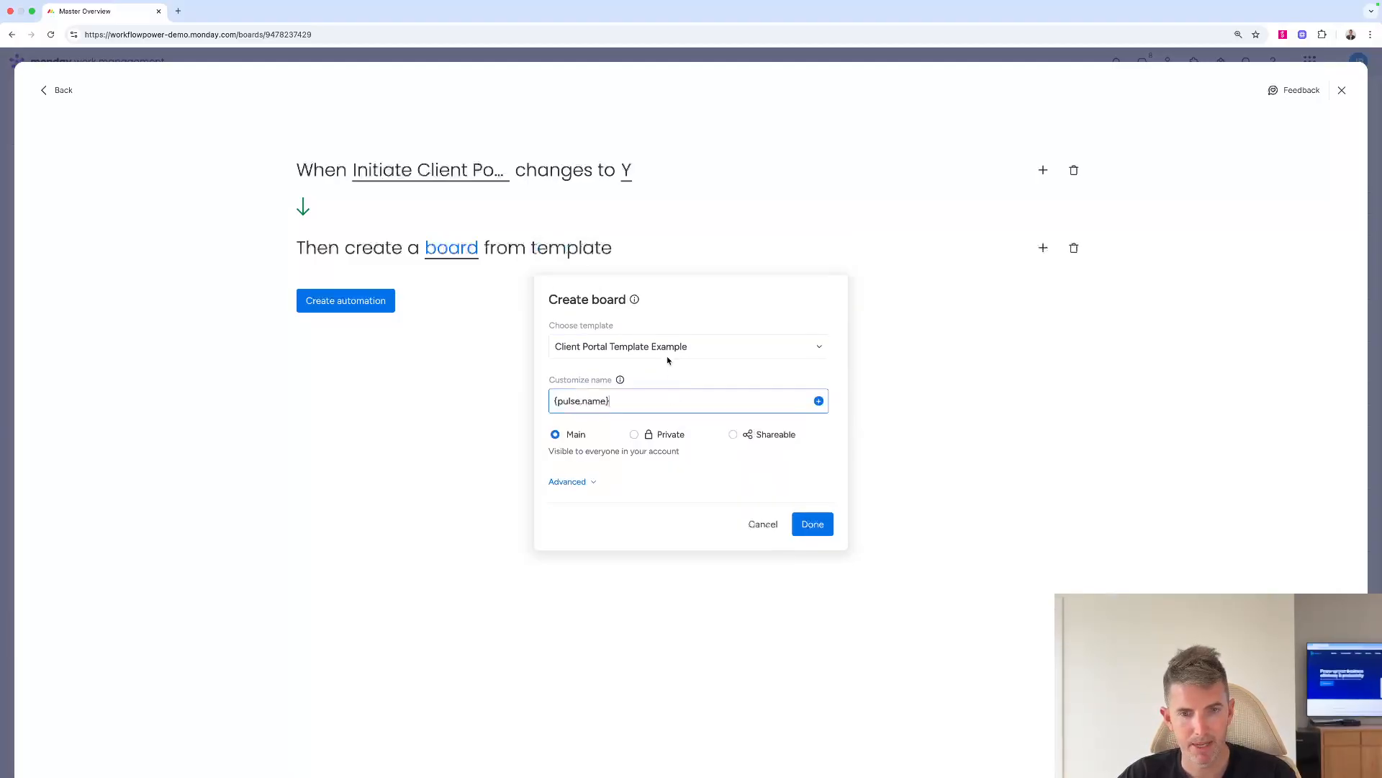
Place the new board in the Coaching Demo workspace's Clients - External folder and create the automation
click(580, 481)
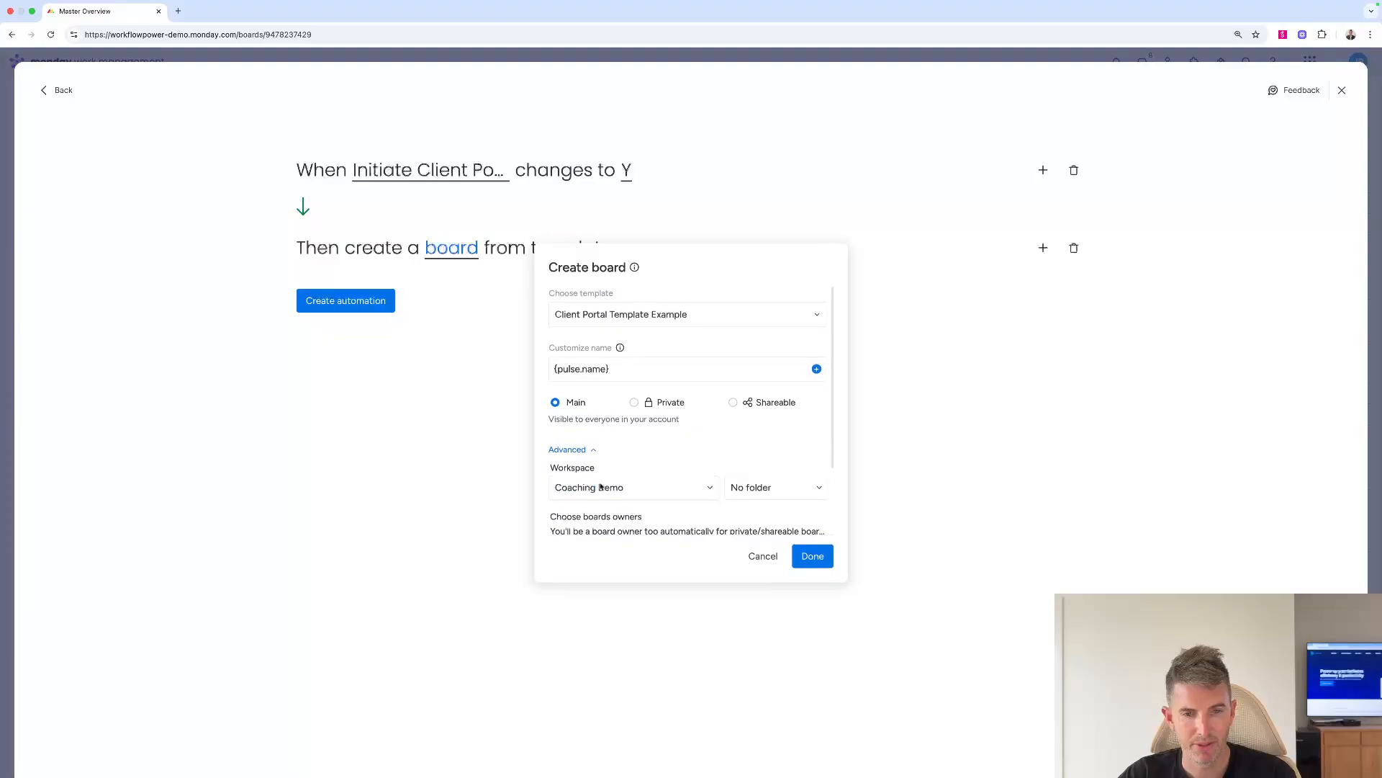
click(683, 492)
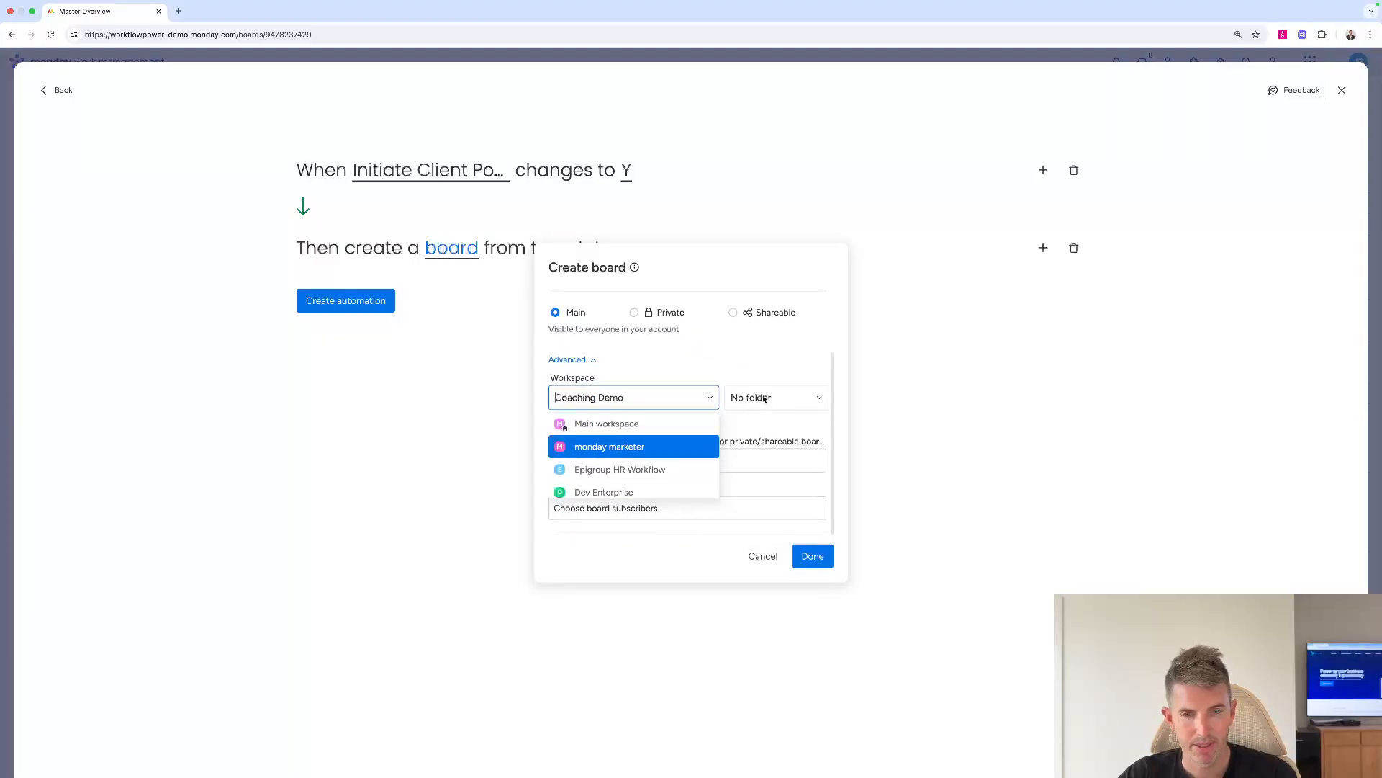
click(775, 398)
scroll(771, 450, down, 3)
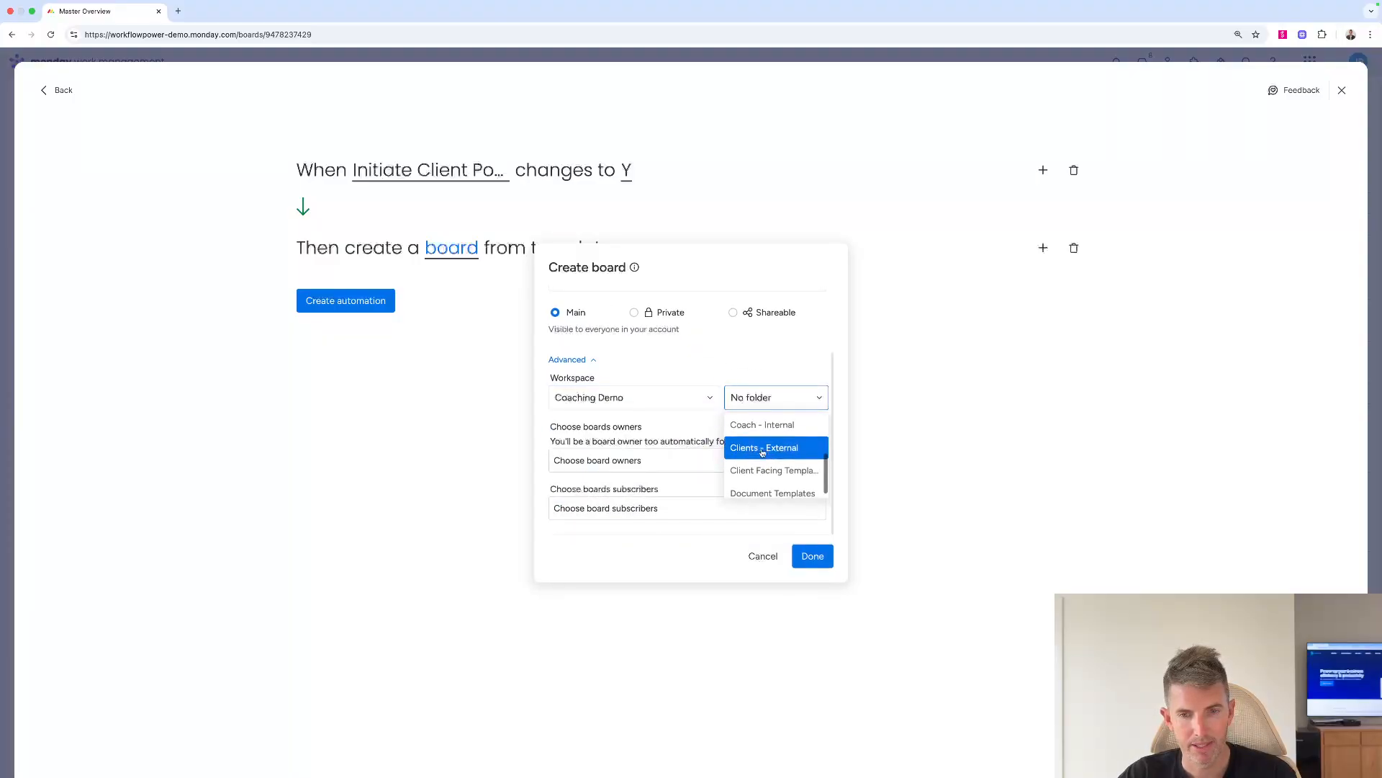
click(756, 446)
click(812, 555)
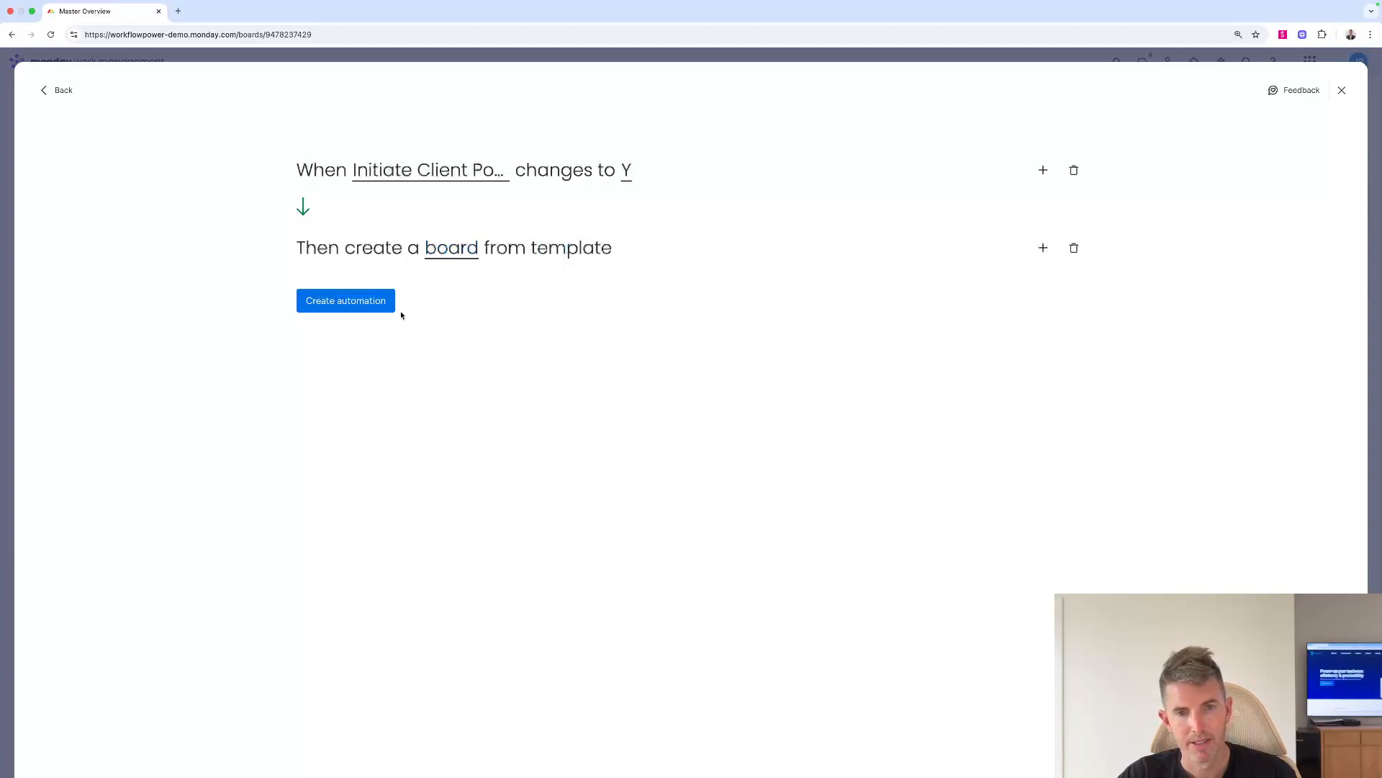
click(352, 303)
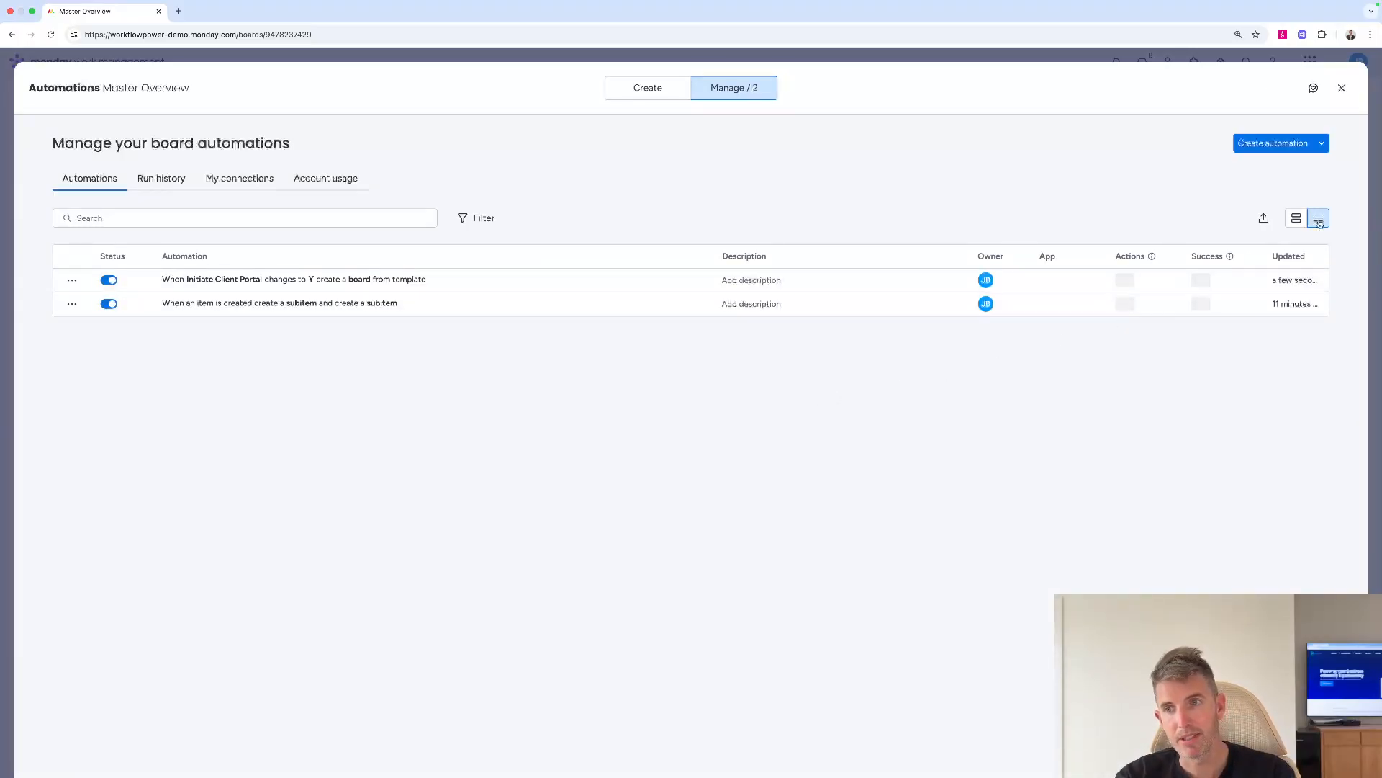
click(1342, 88)
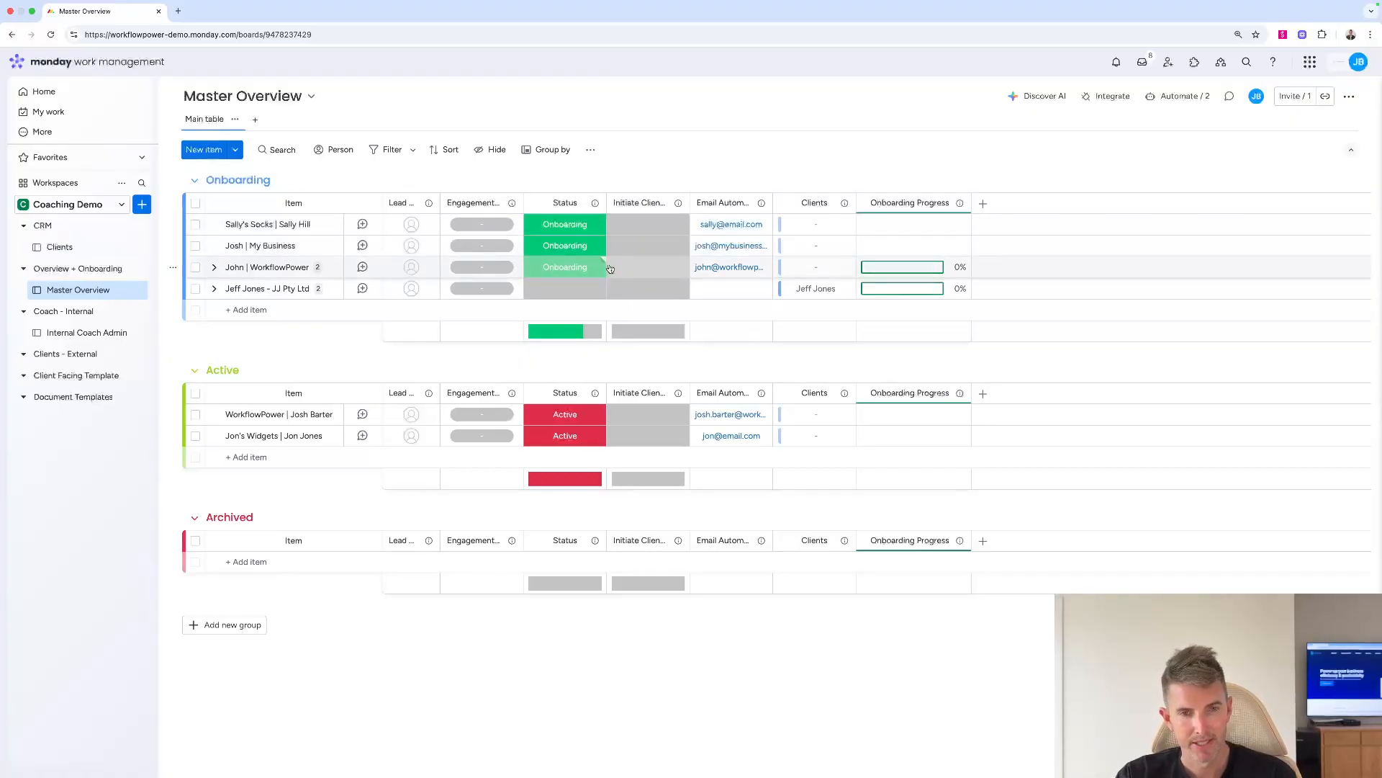
Set Initiate Client Portal to Y for the WorkflowPower client in the Onboarding group and open the generated board's main table
click(645, 269)
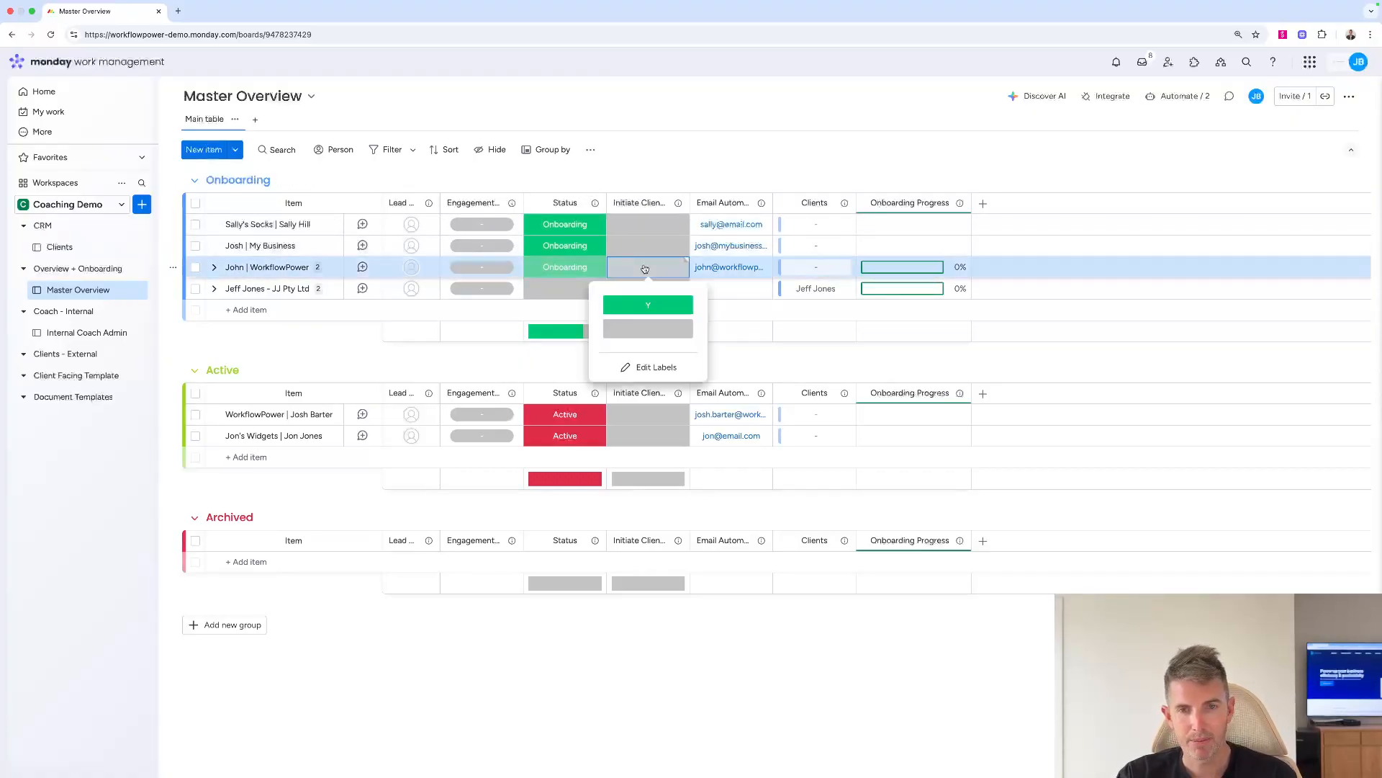
click(648, 305)
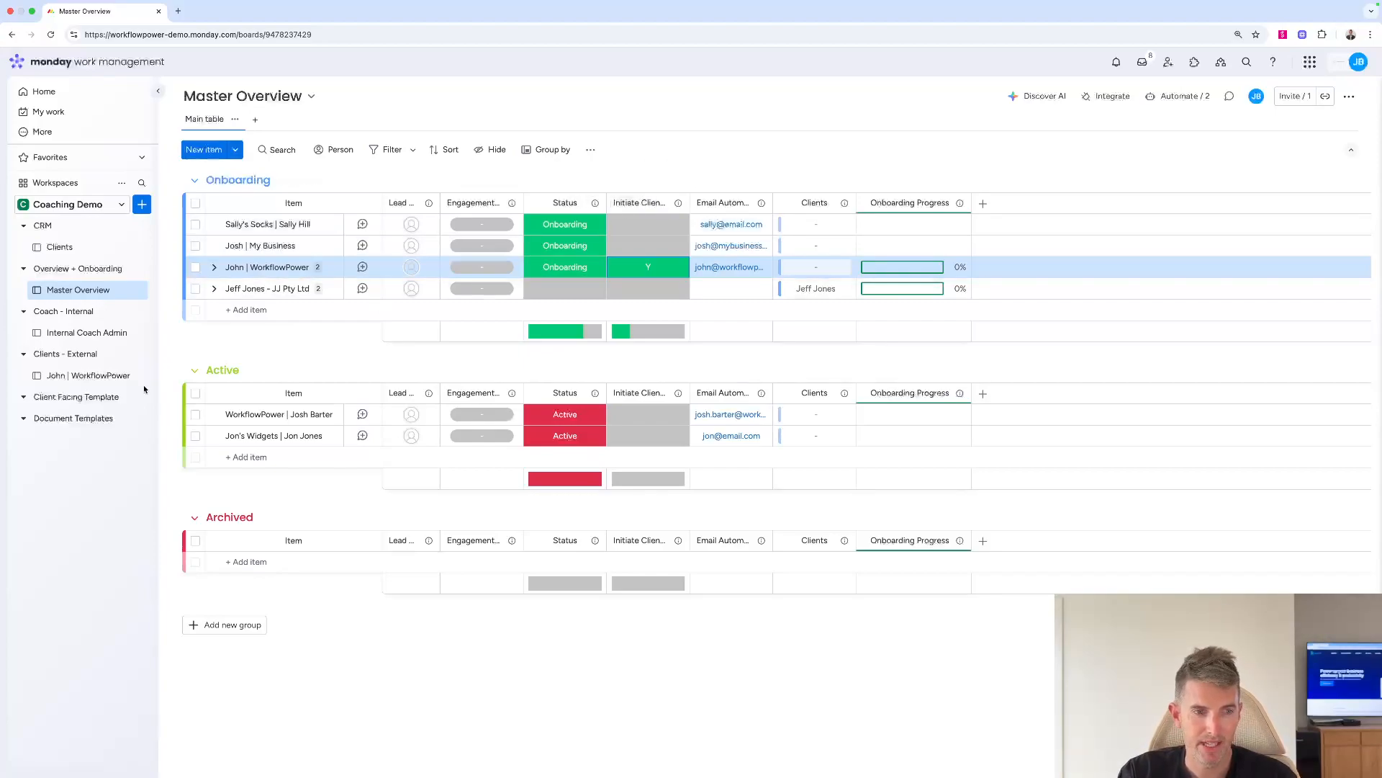
click(98, 379)
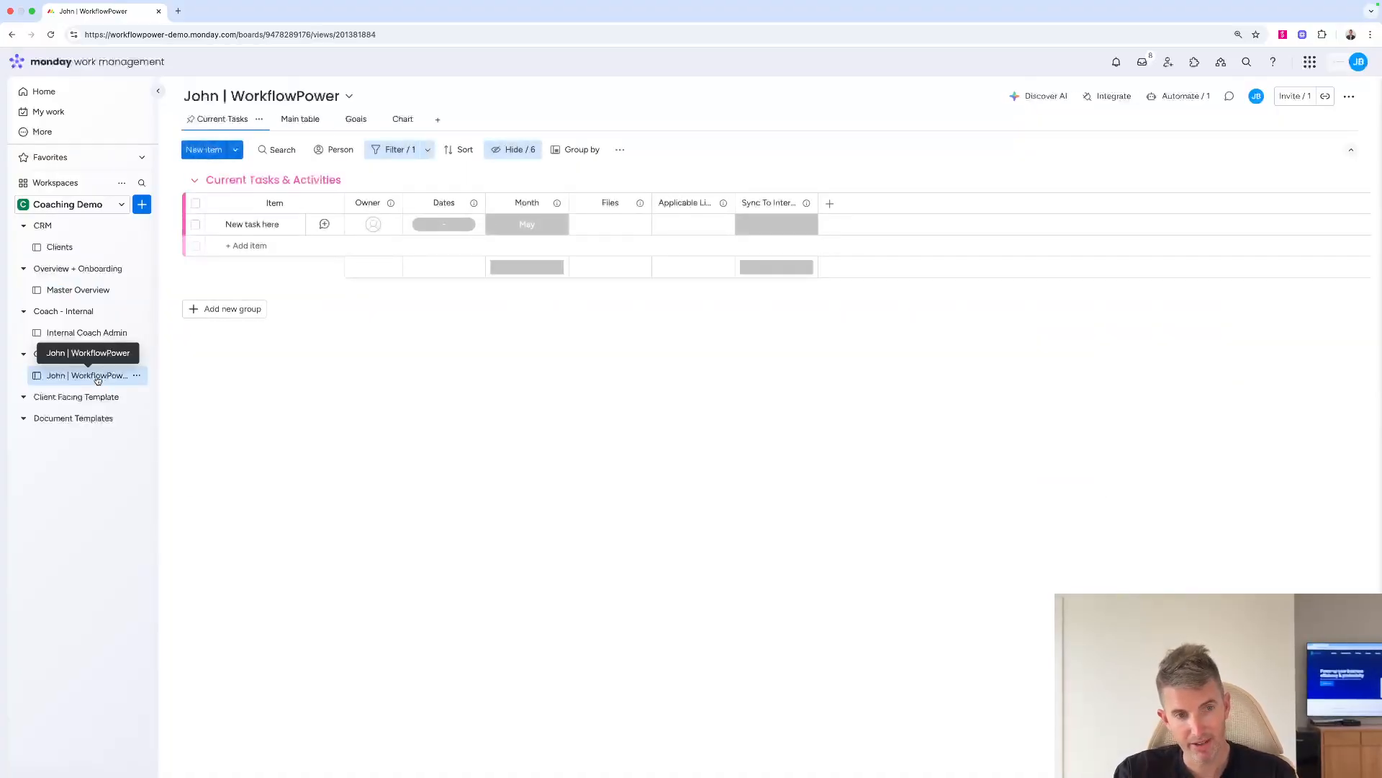
click(299, 118)
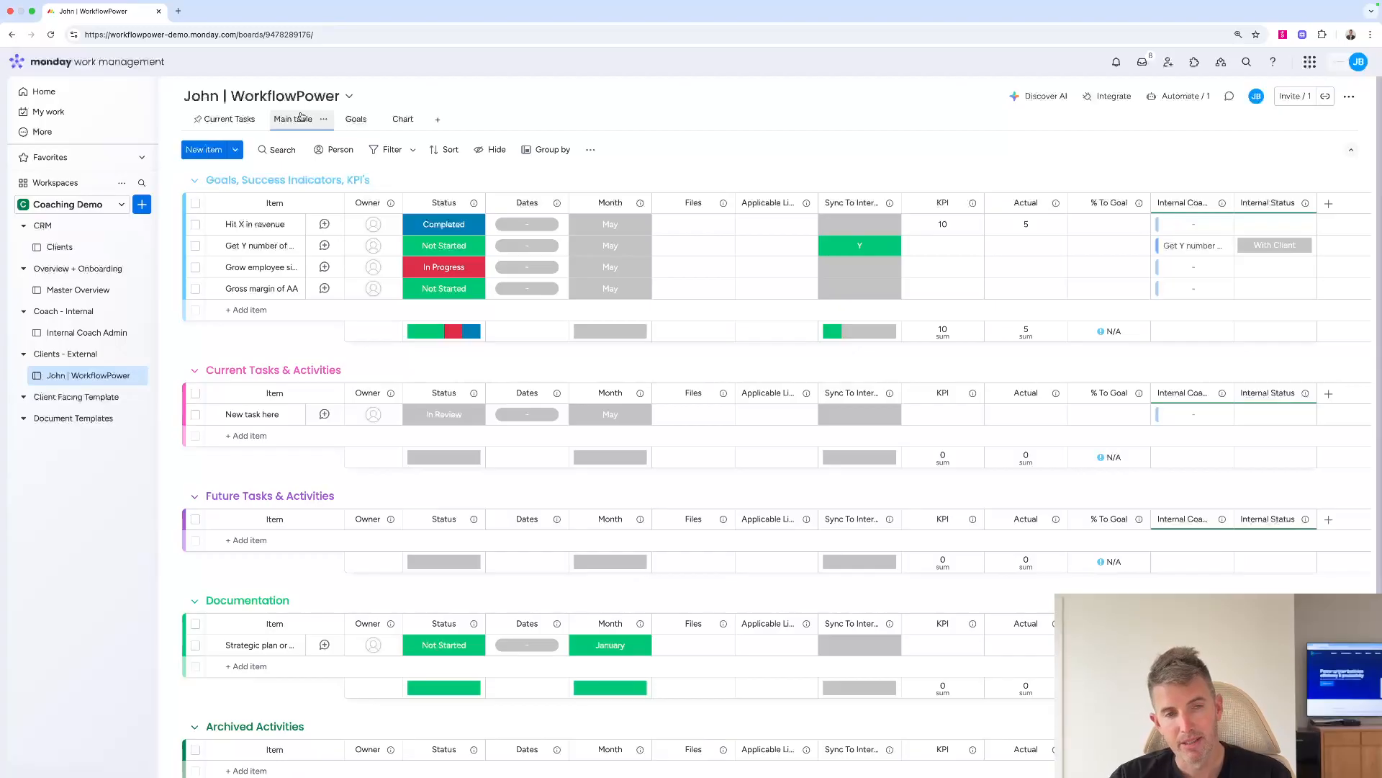
Change the generated WorkflowPower client board to shareable without inviting item assignees, and check its guest invitation options
click(358, 120)
click(236, 121)
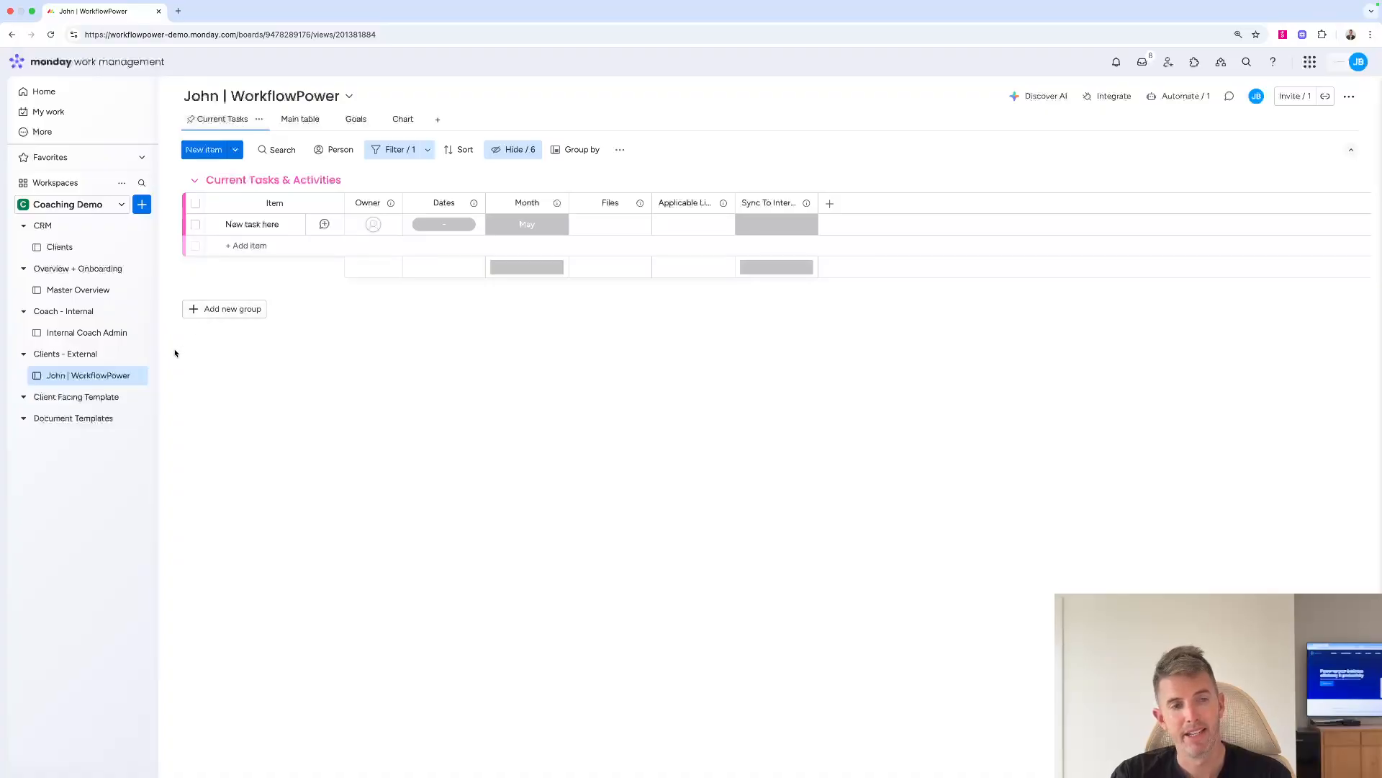
click(137, 377)
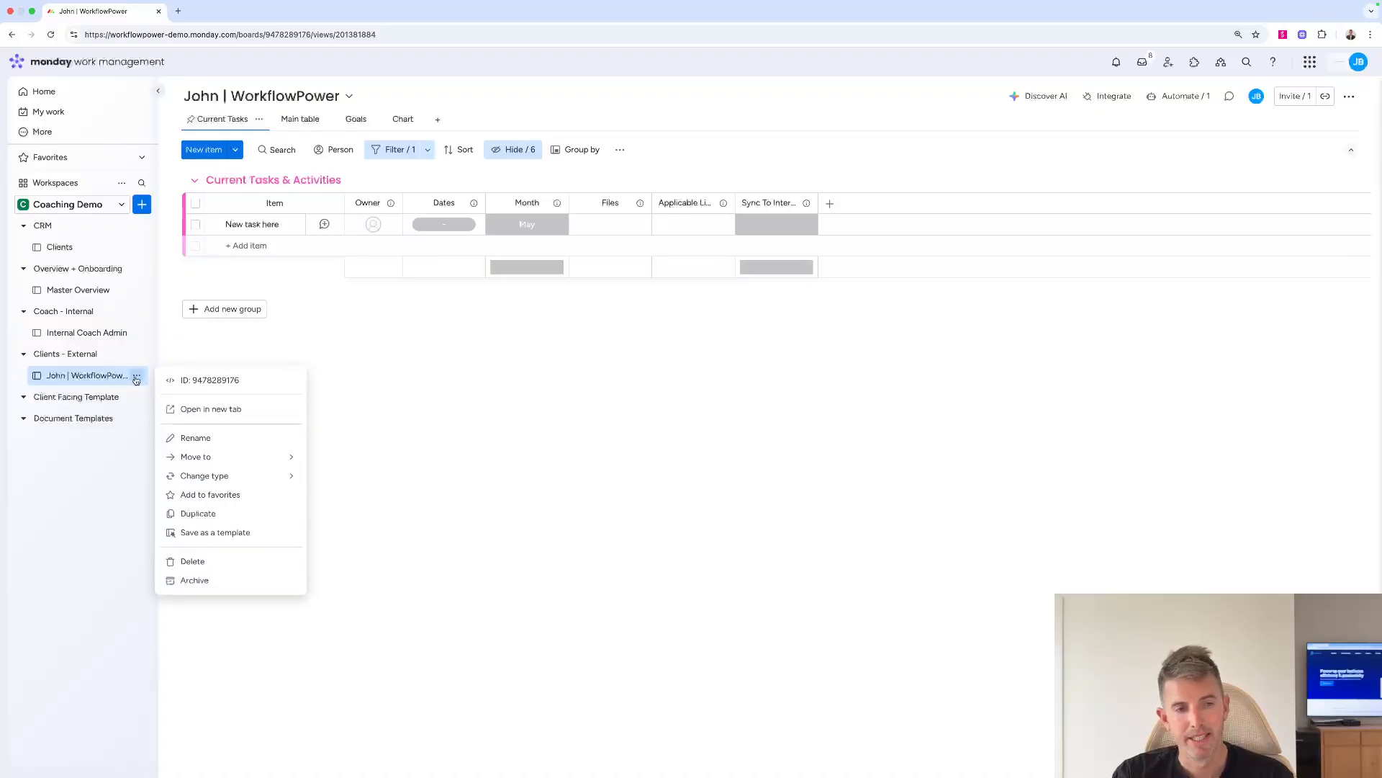
mouse_move(255, 476)
click(360, 498)
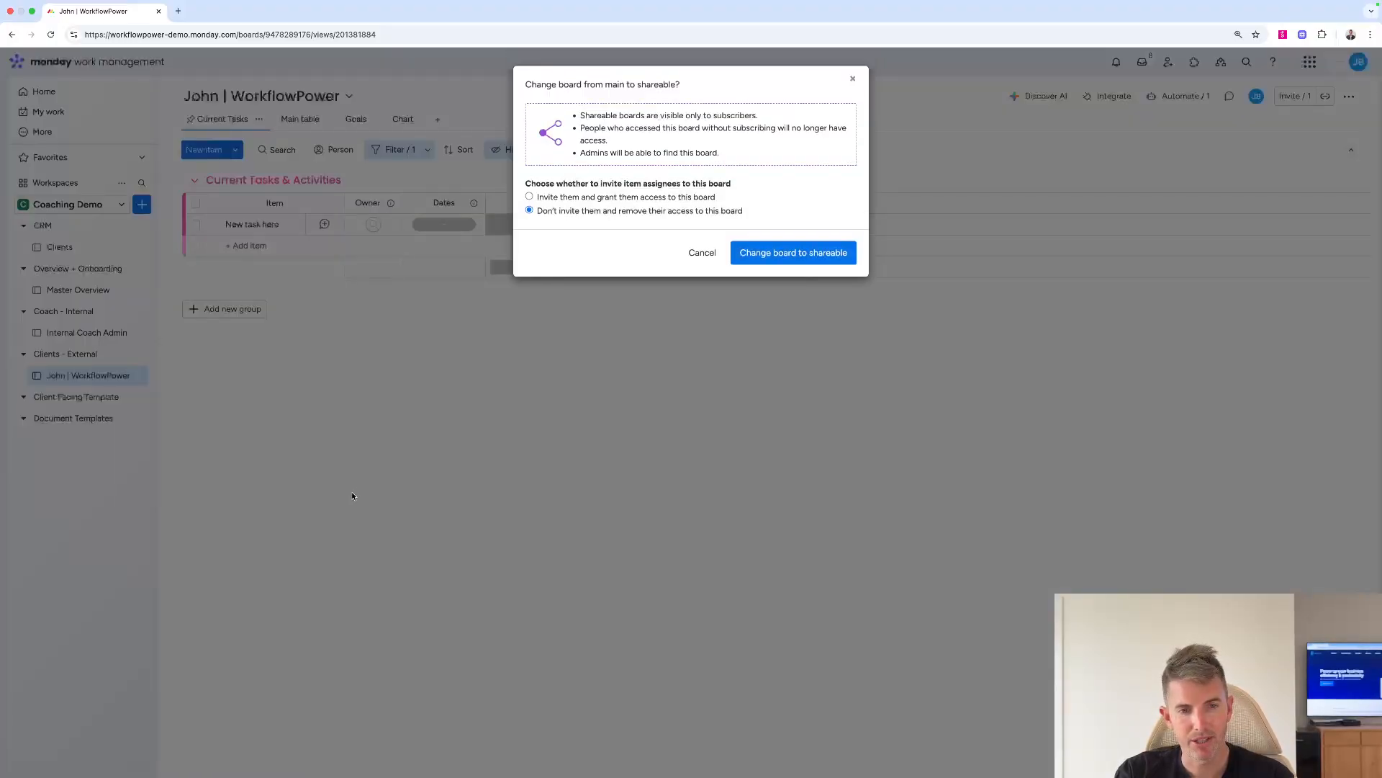
click(820, 253)
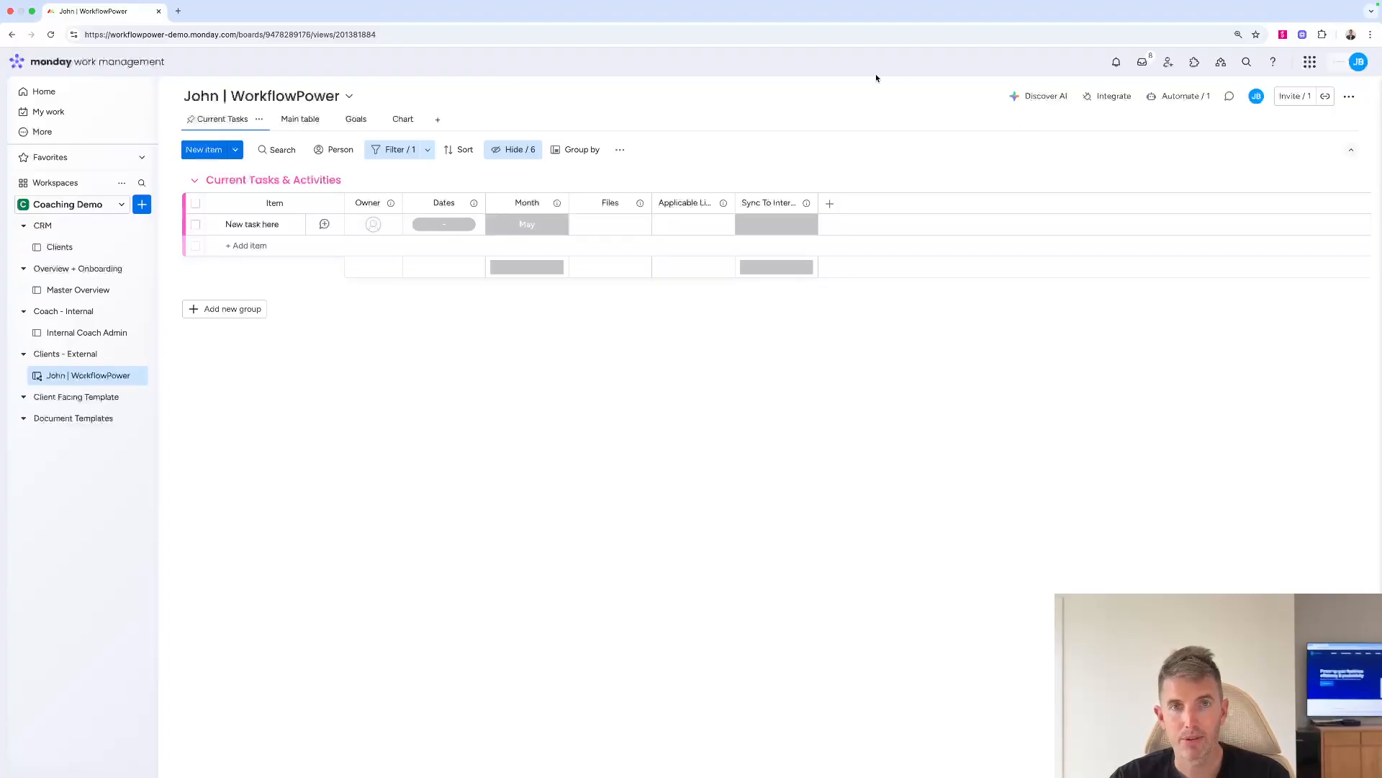
click(1285, 101)
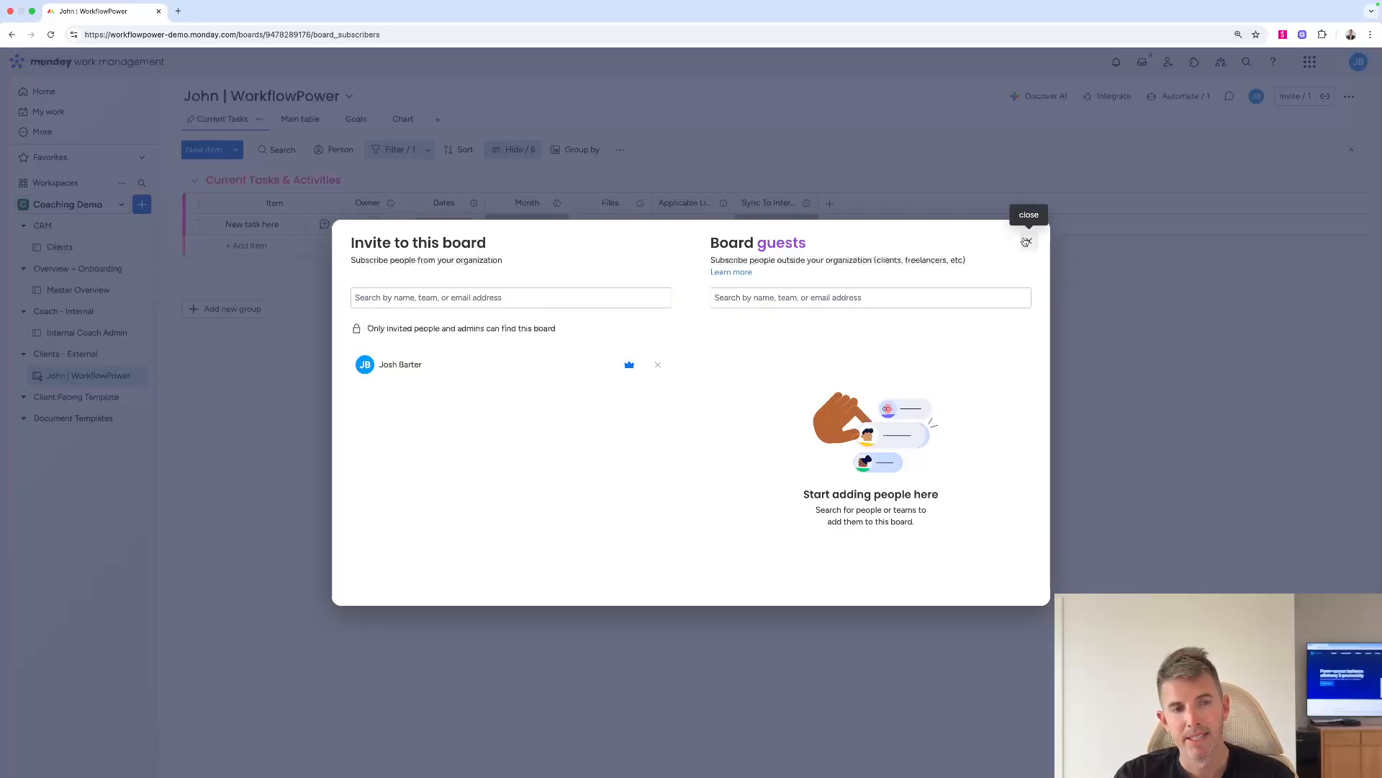
click(1026, 242)
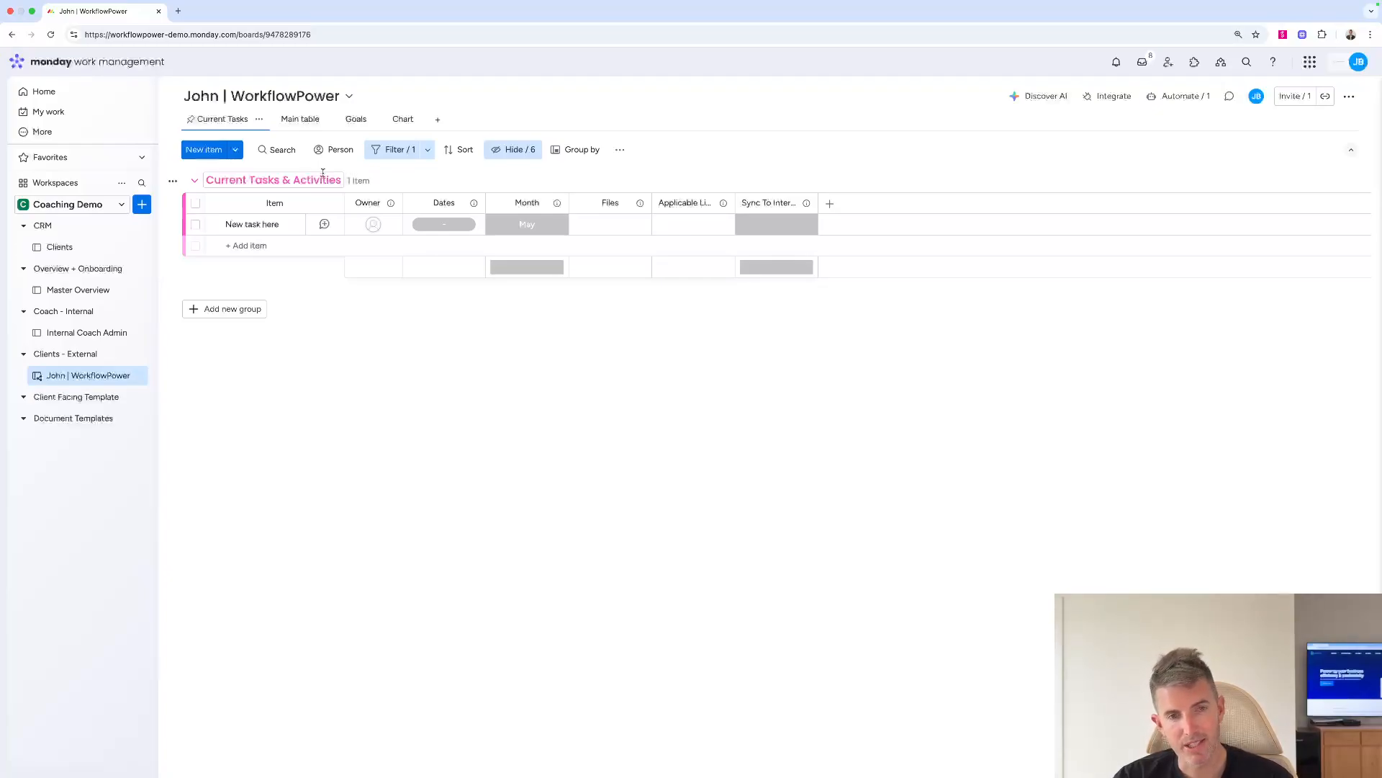
Switch to the * Coaching workspace and examine the Clients board's main table and Client Form
click(71, 207)
scroll(84, 287, down, 2)
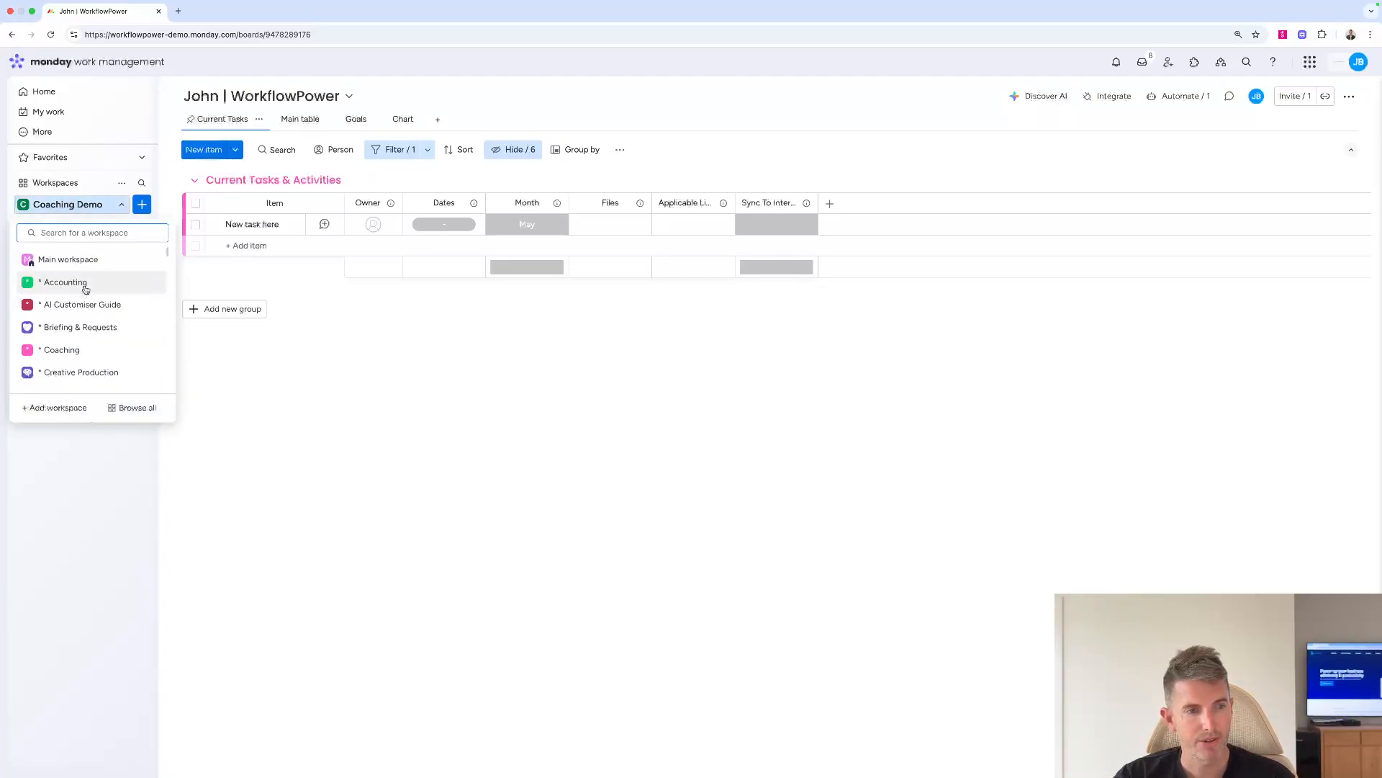
click(72, 337)
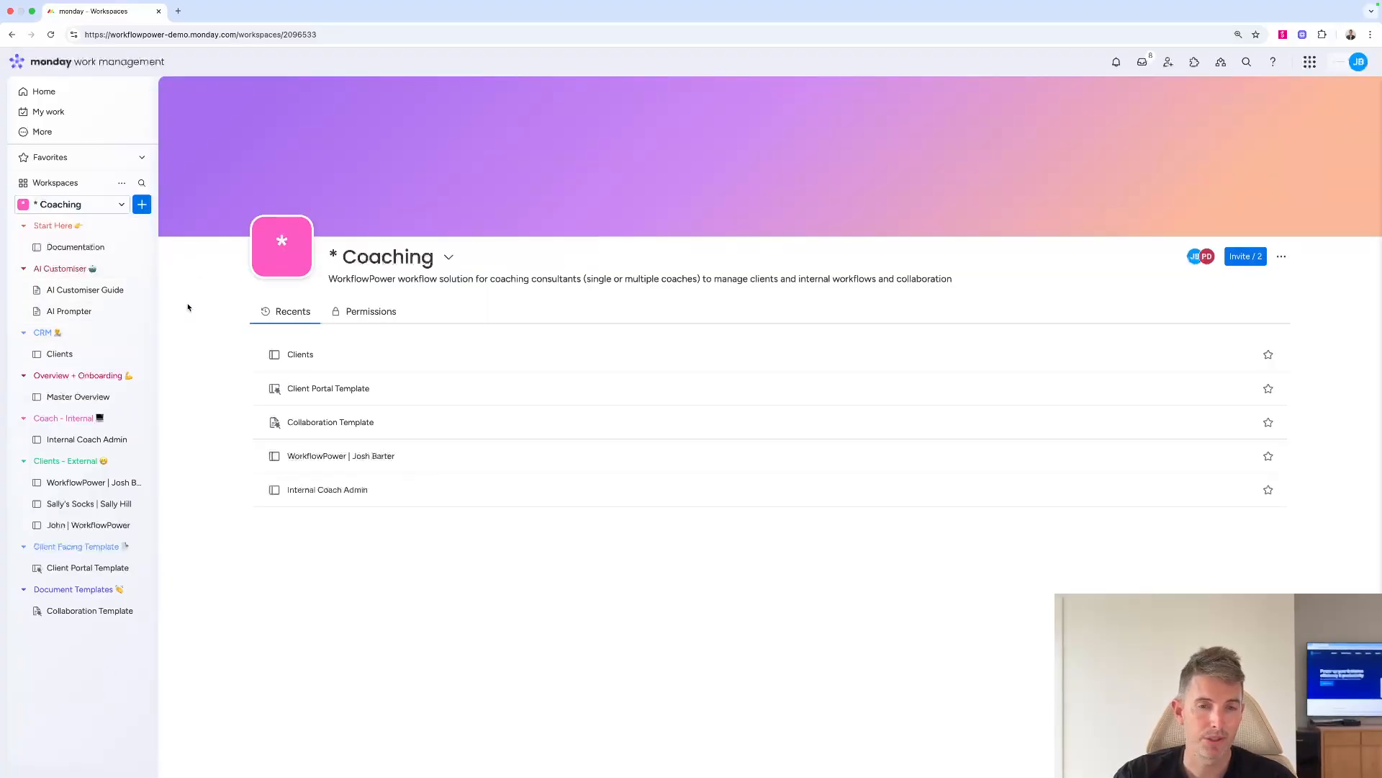
click(60, 354)
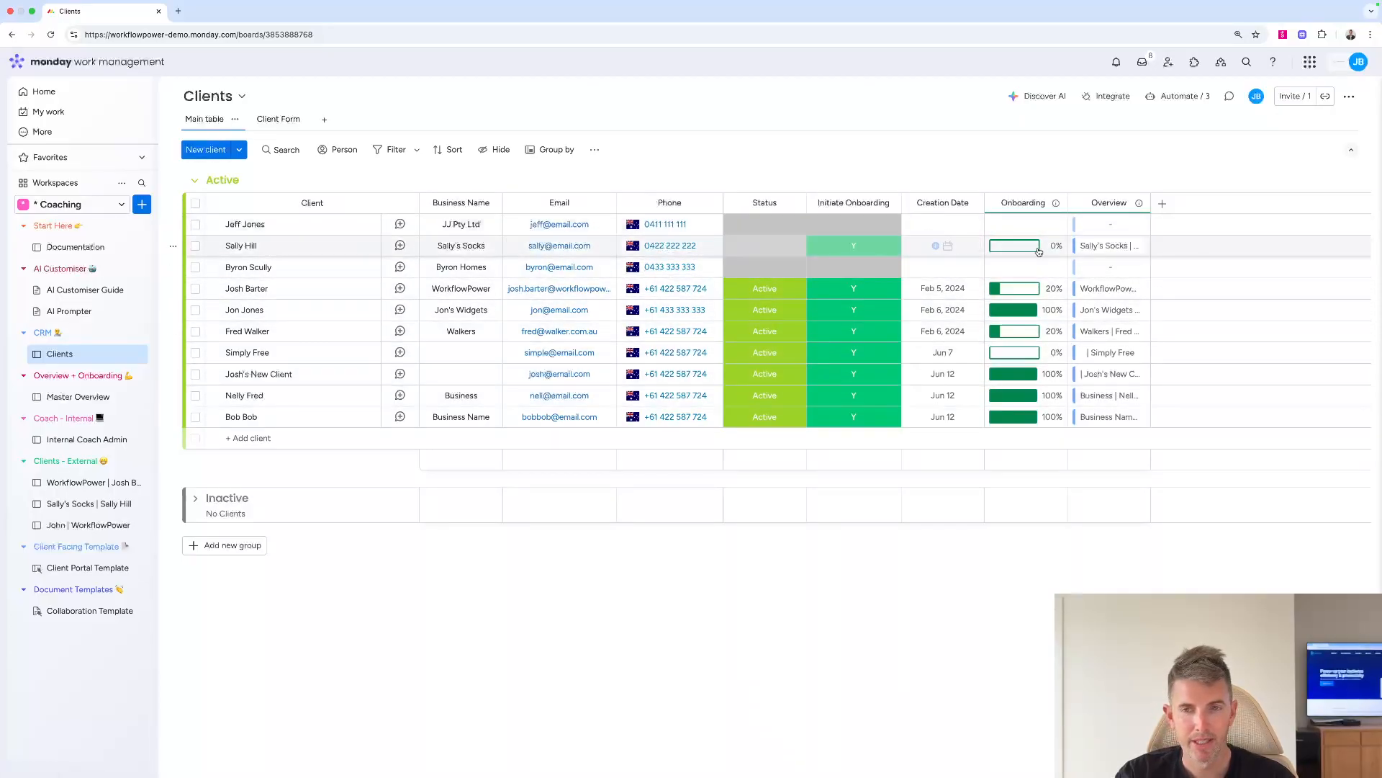
click(274, 124)
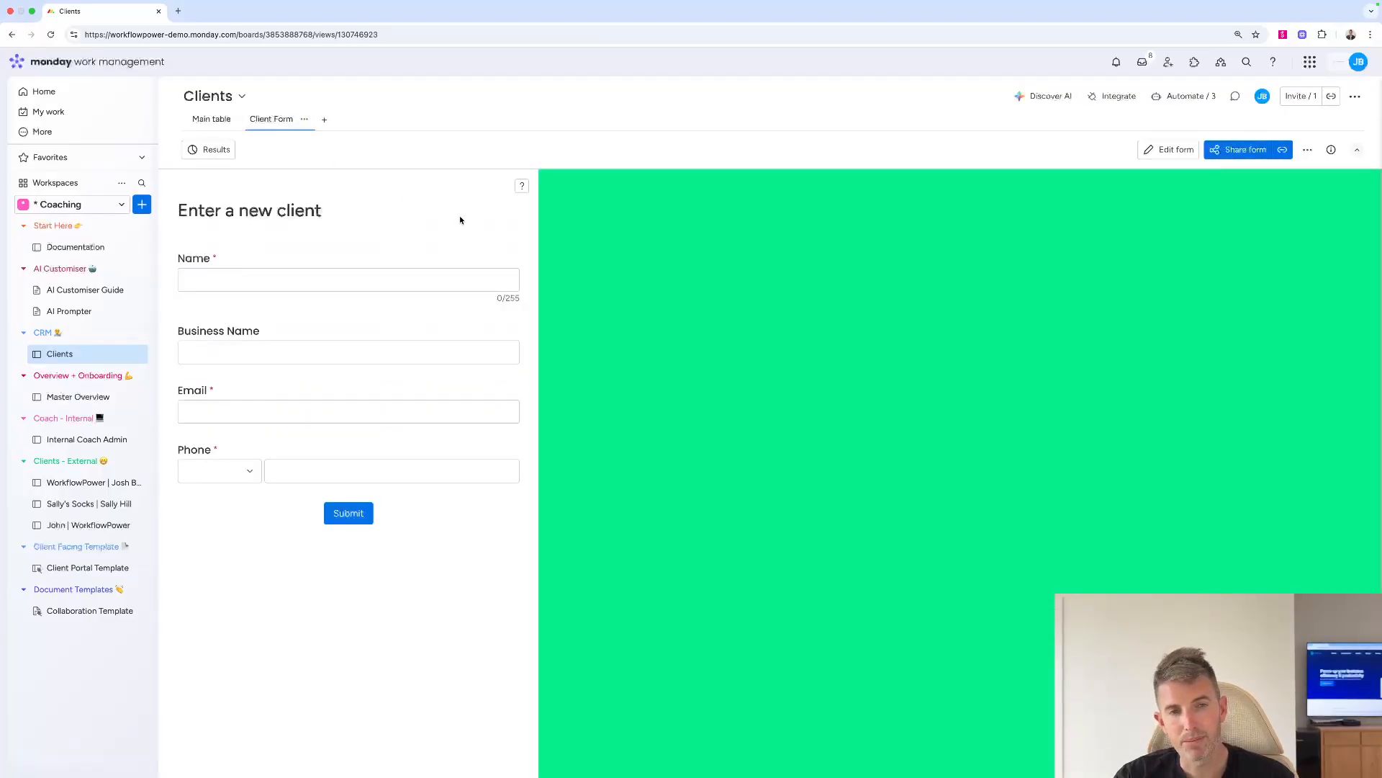
click(212, 120)
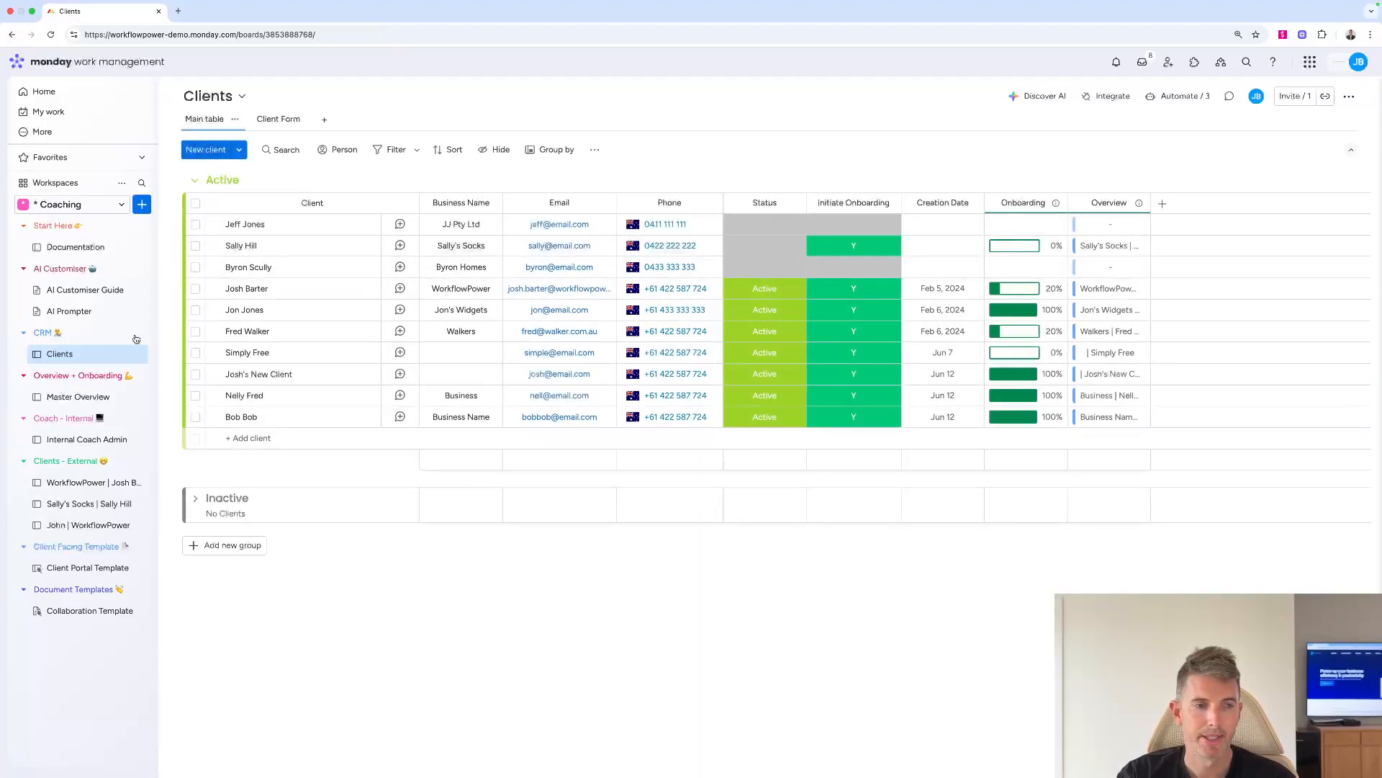
Open the Master Overview board and examine the onboarding subitems of the WorkflowPower client in the Onboarding group
click(74, 401)
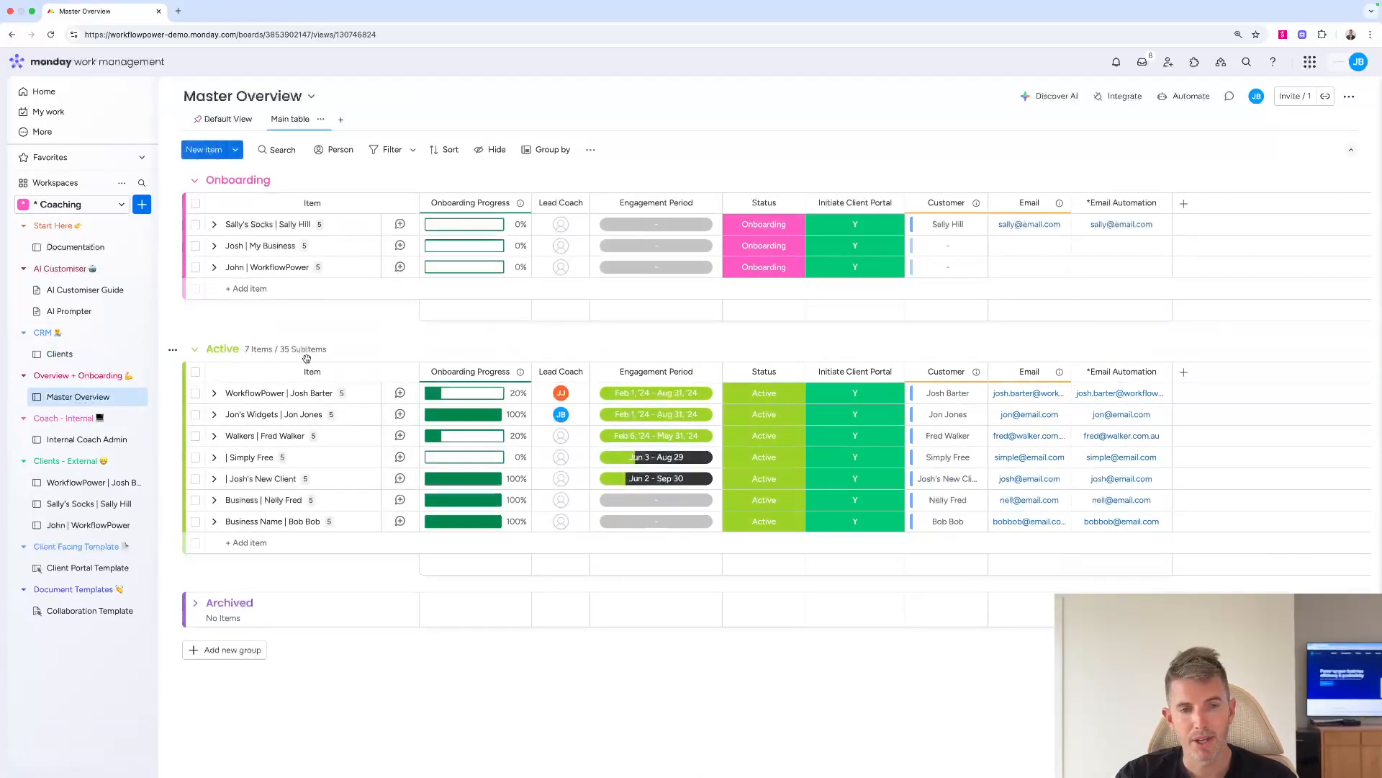
click(214, 267)
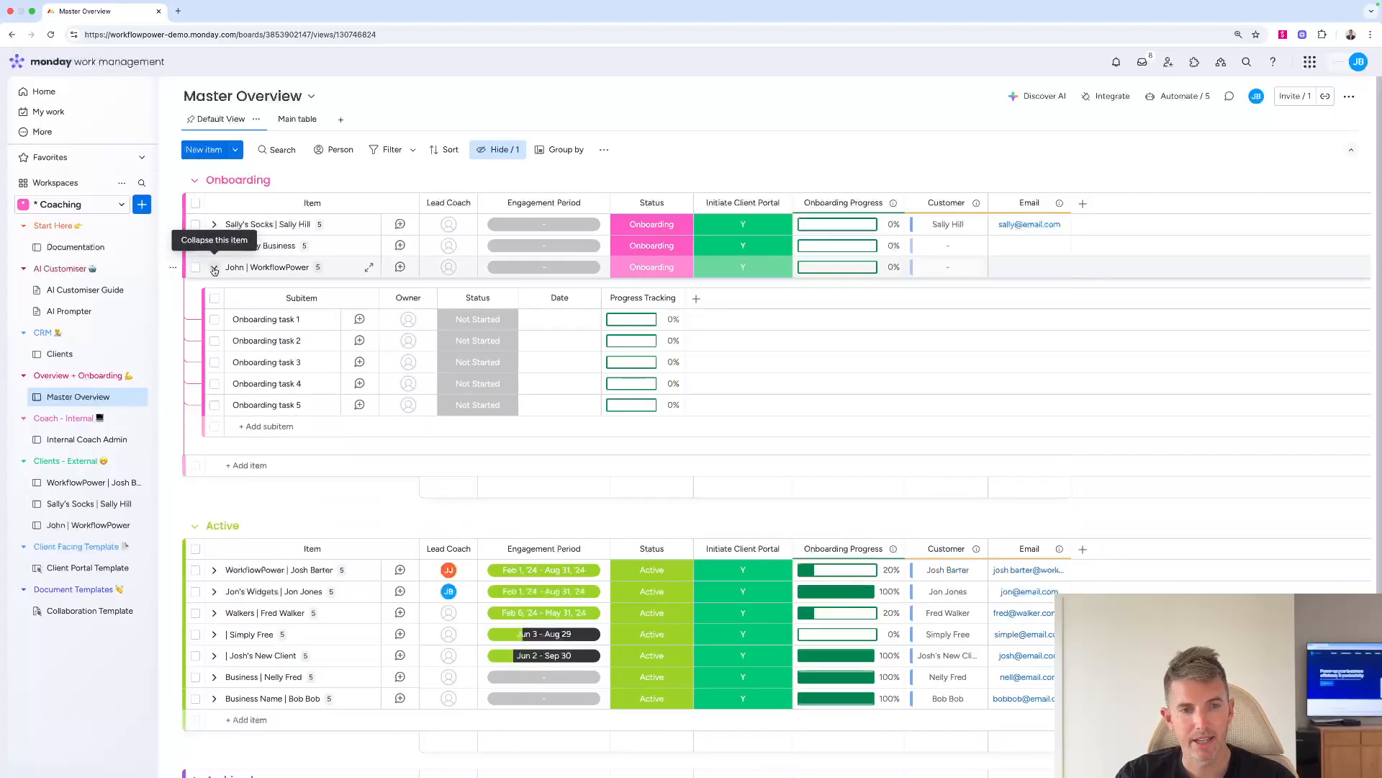
click(214, 268)
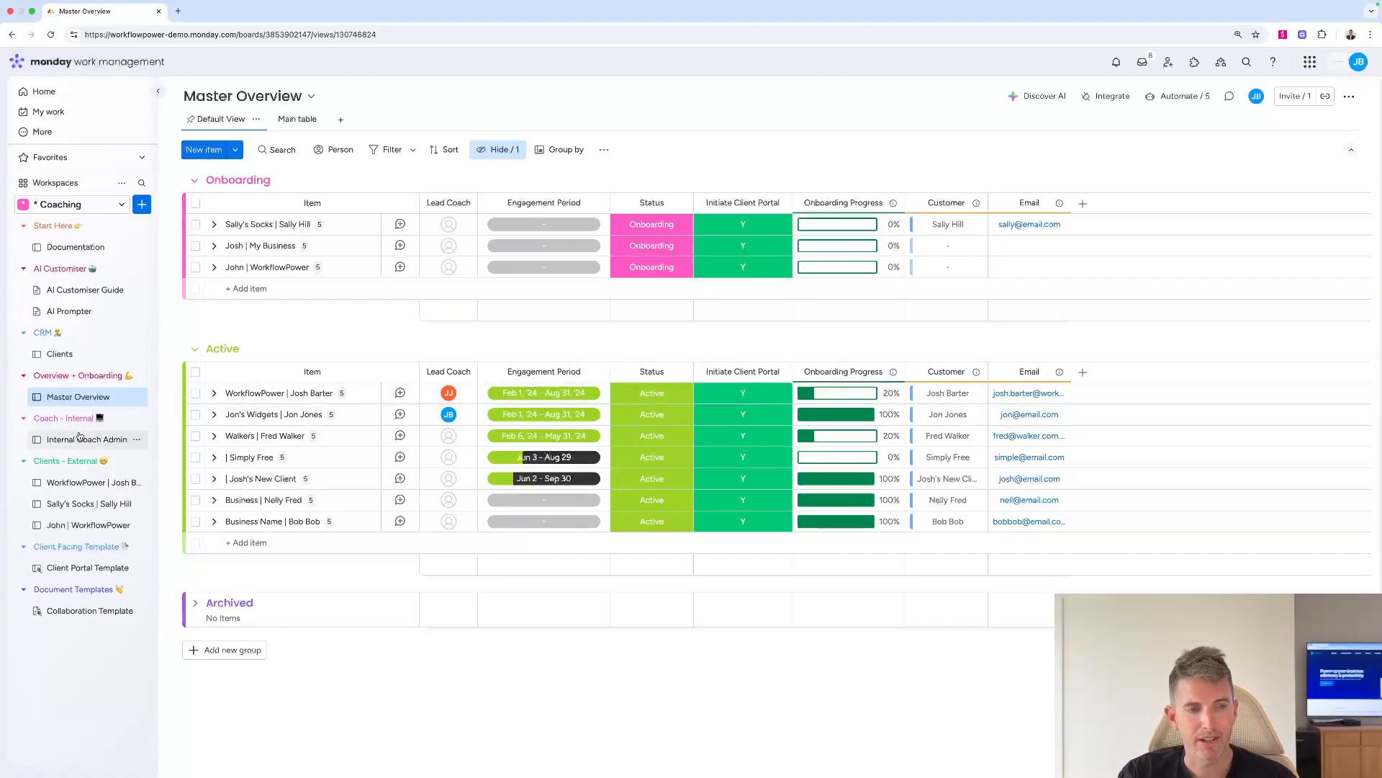
Open the Client Portal Template board and look through its groups from Documentation down to Archived Activities
click(83, 569)
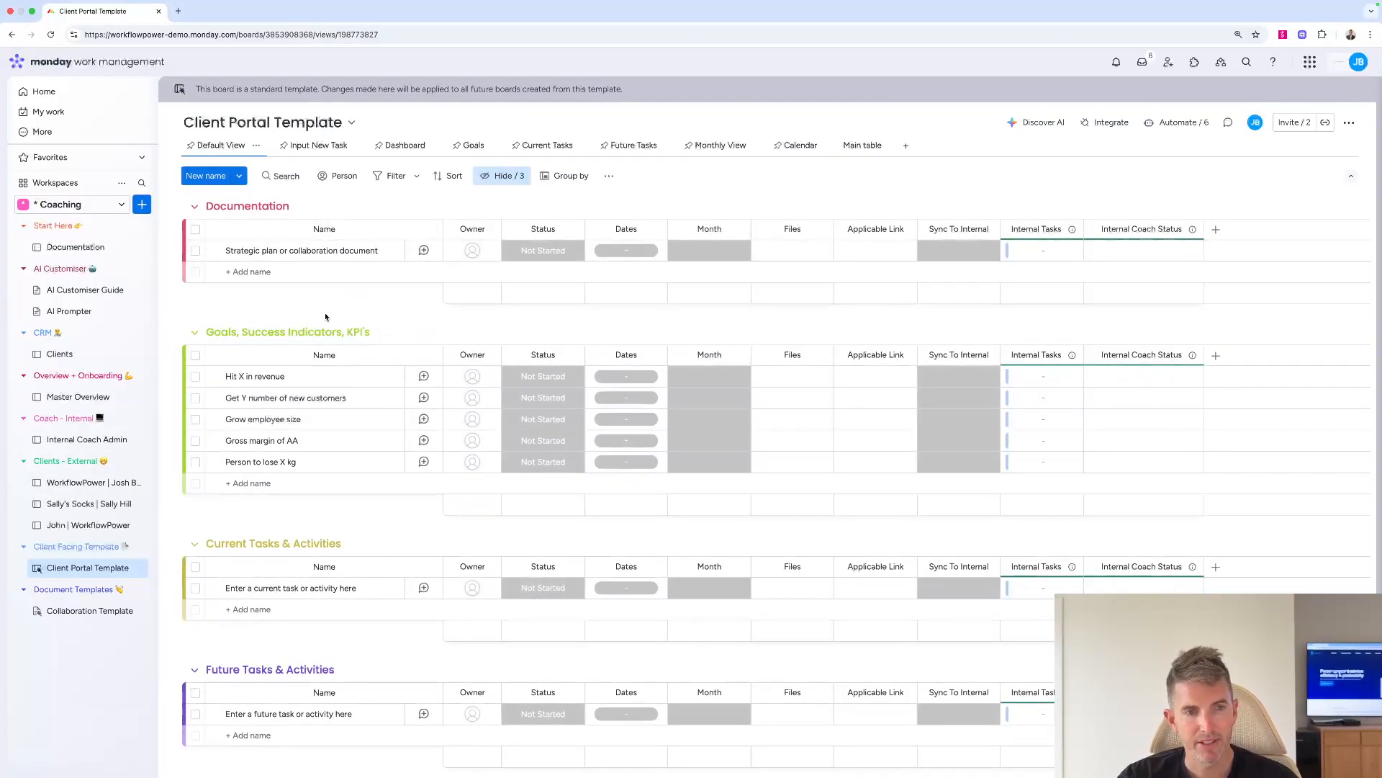
scroll(326, 317, down, 3)
scroll(325, 313, up, 3)
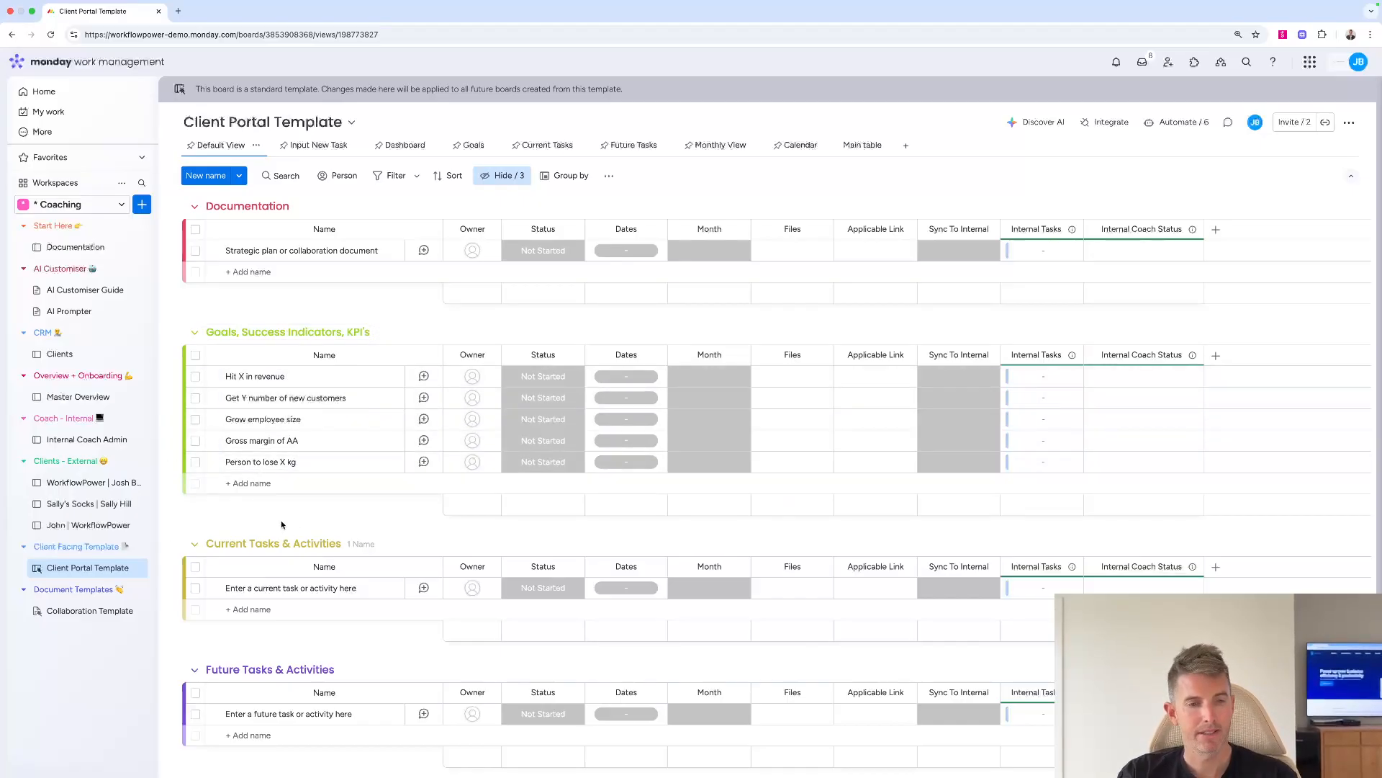
scroll(281, 412, down, 1)
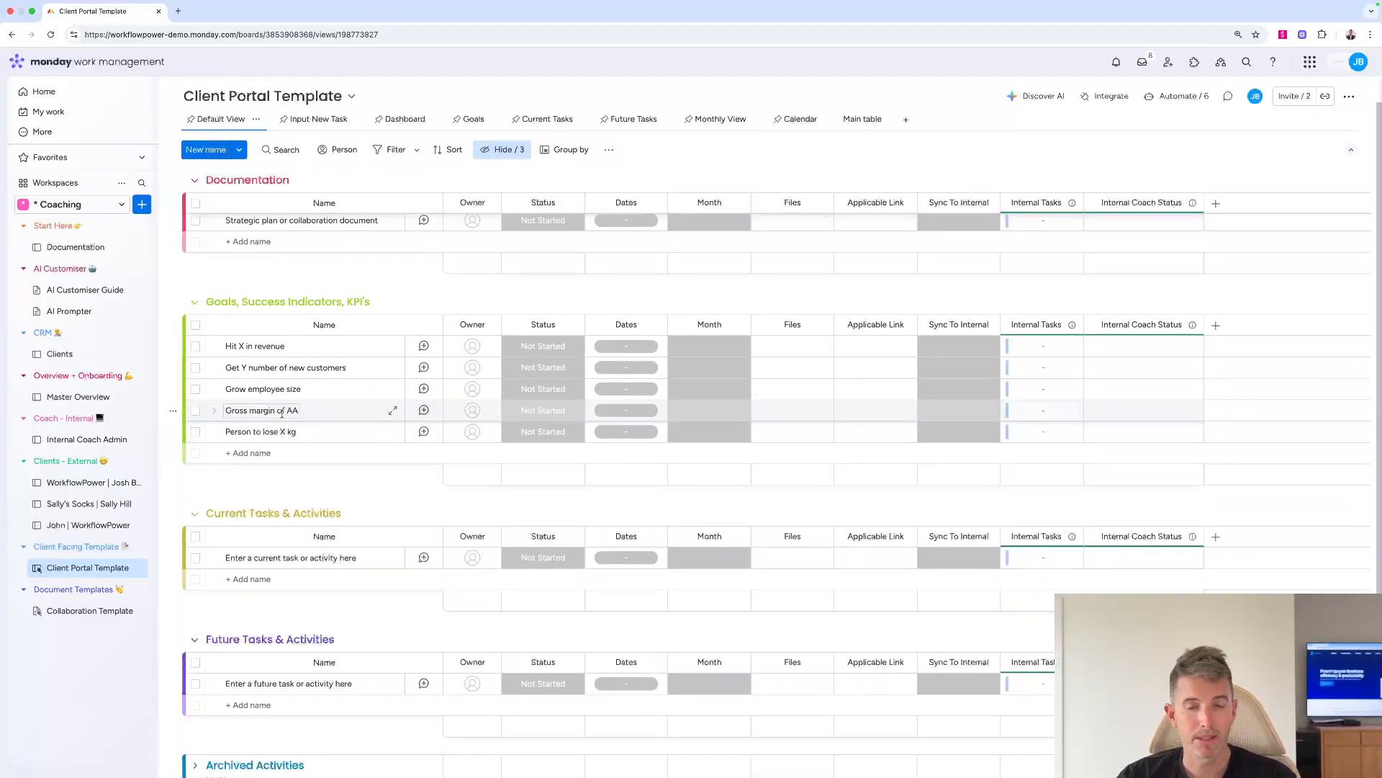
scroll(297, 415, down, 2)
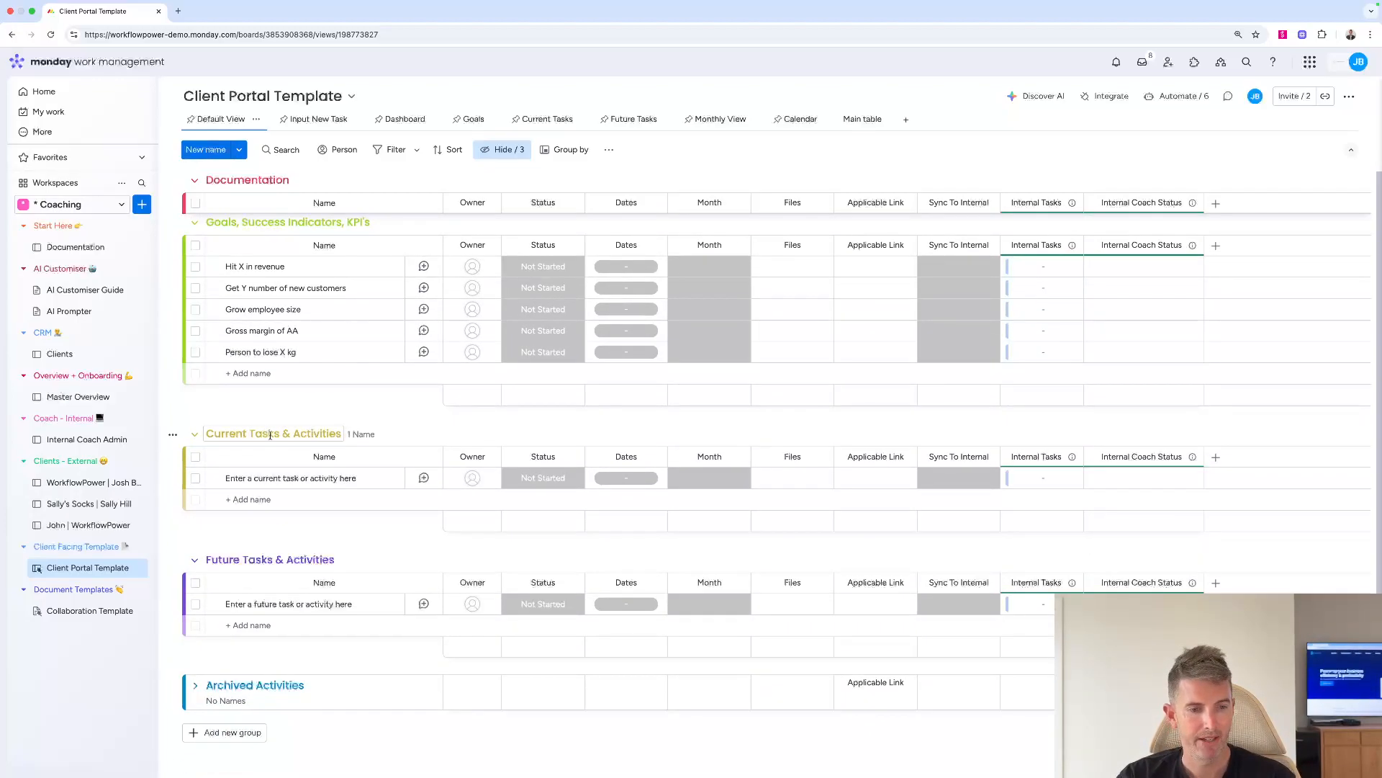
Review the template's Input New Task, Dashboard, Goals, Current Tasks, Future Tasks and Monthly View views
click(318, 121)
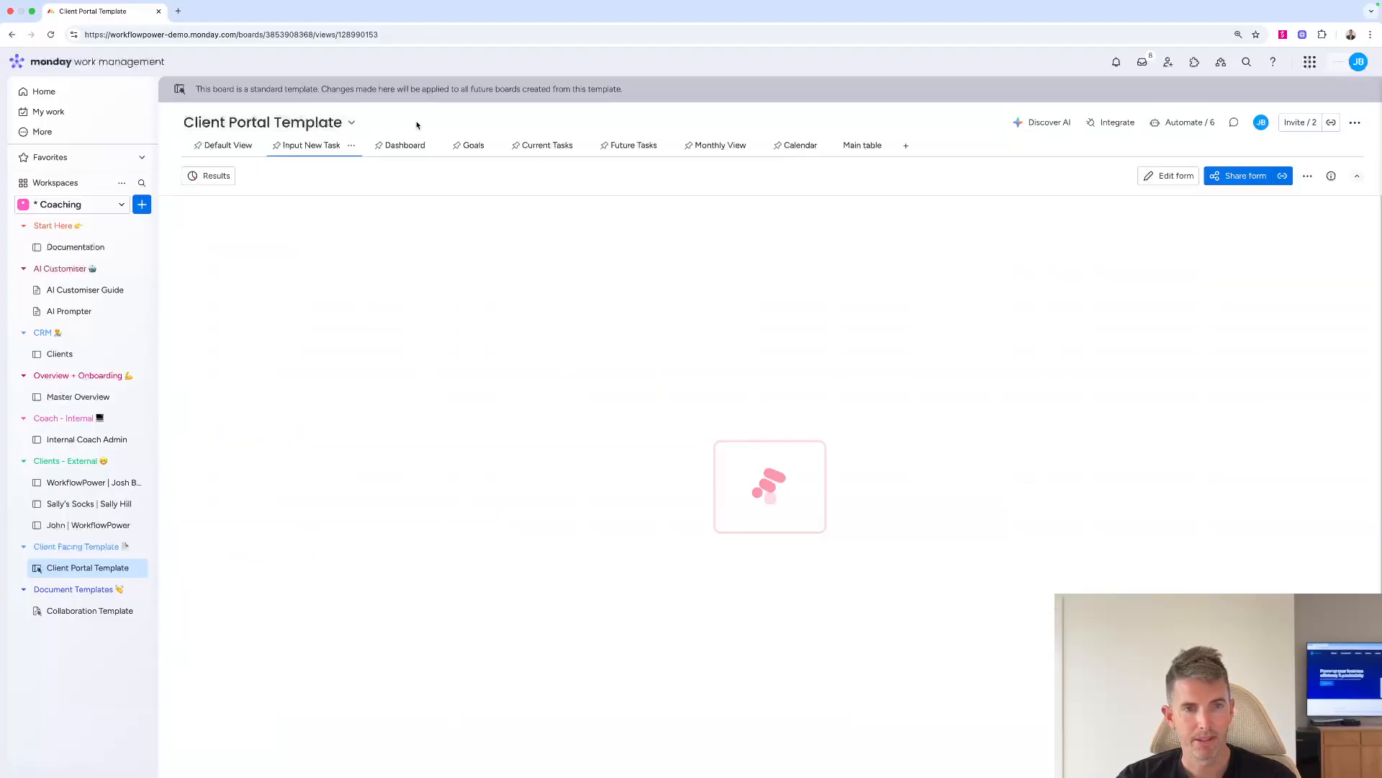
click(406, 146)
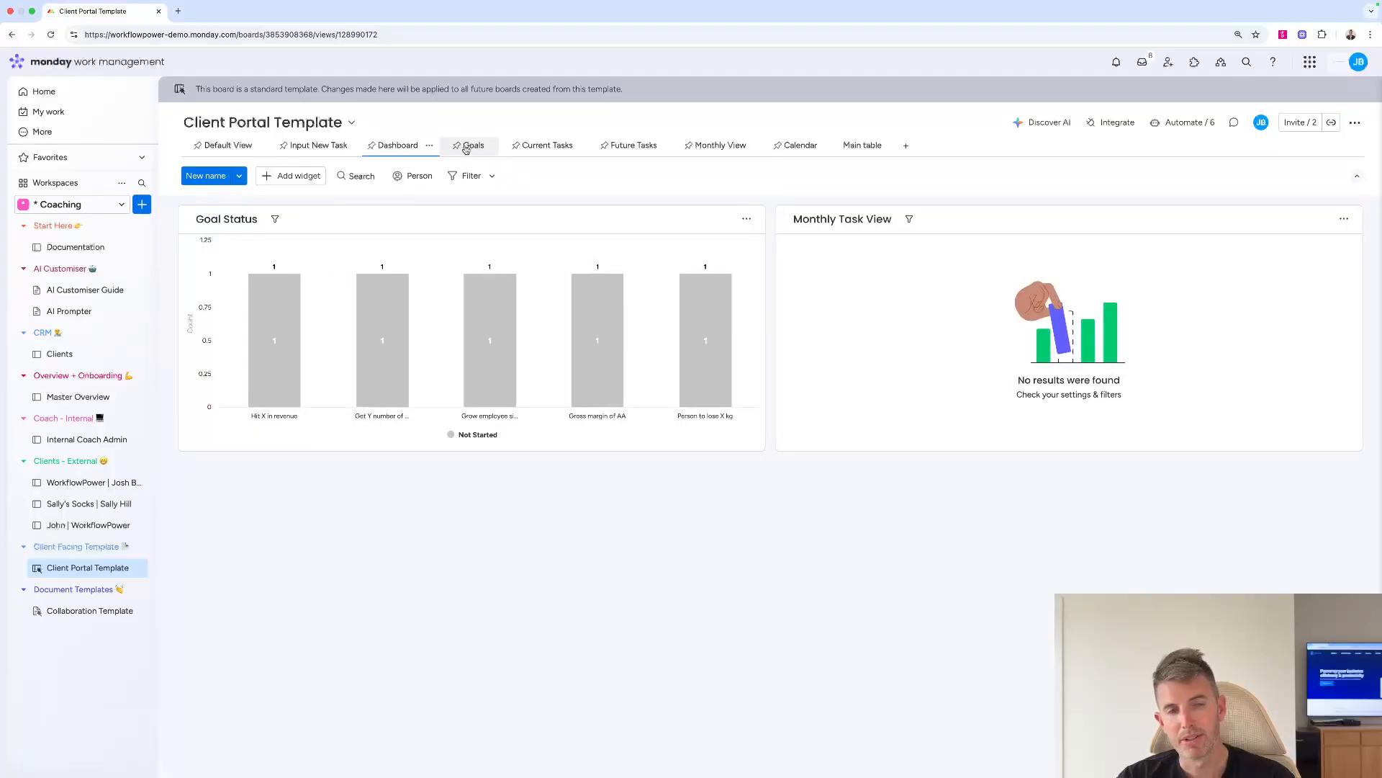
click(468, 146)
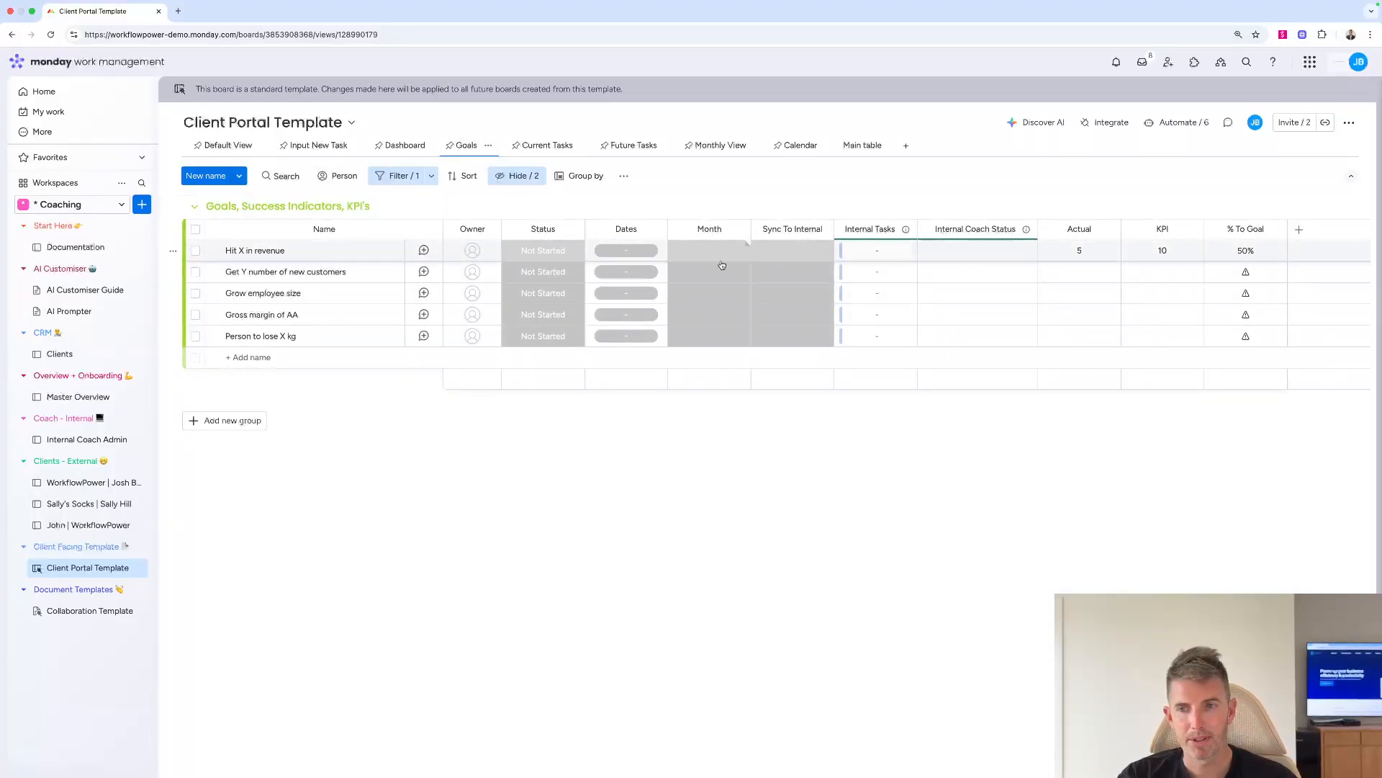
click(537, 146)
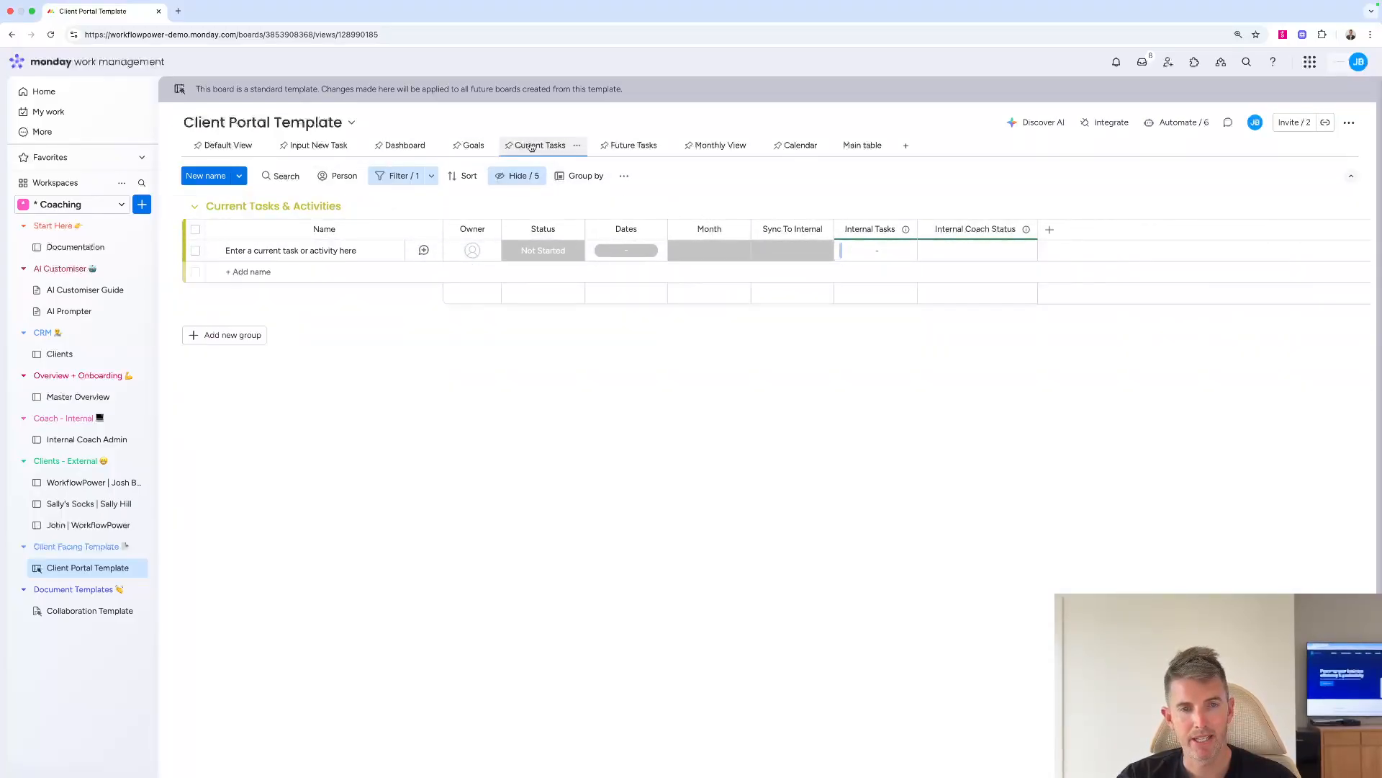
click(646, 148)
click(709, 146)
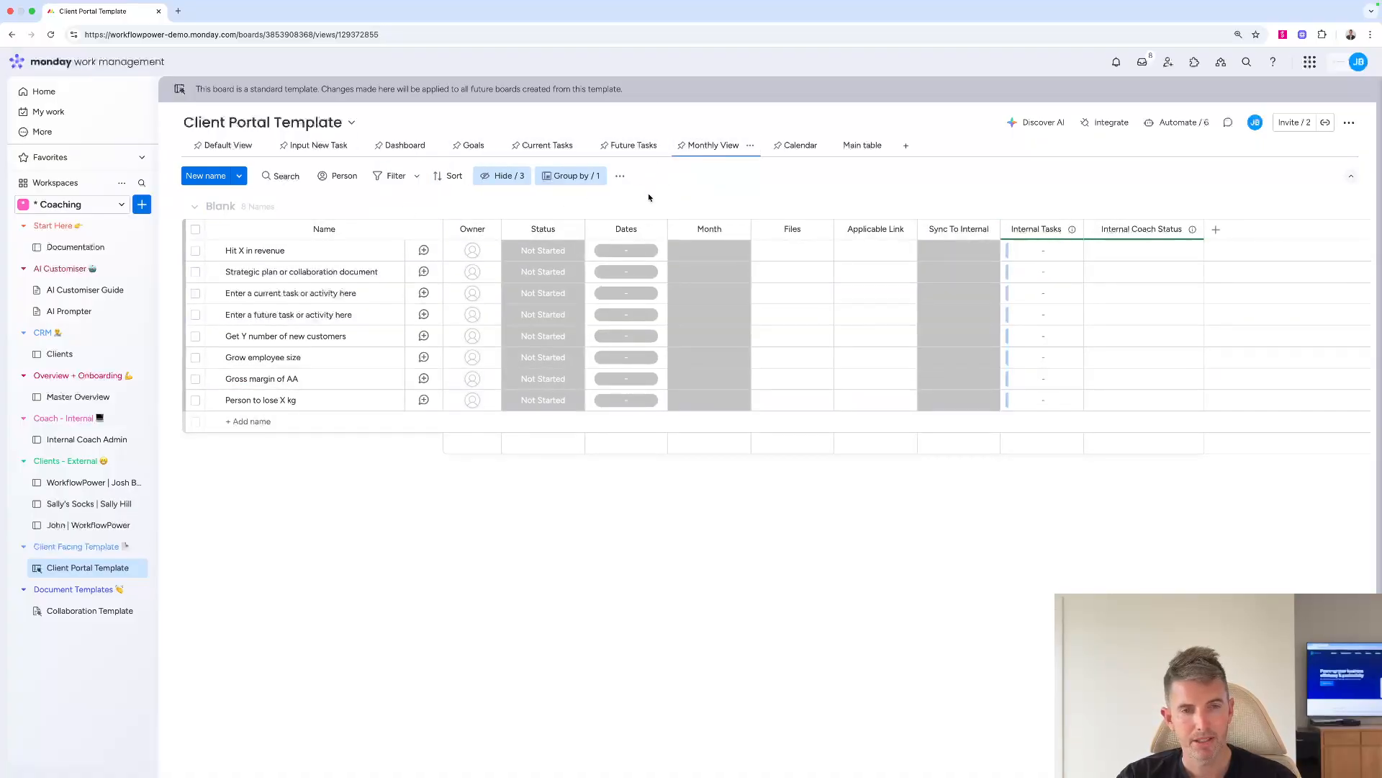
Set the Month of Hit X in revenue to July, check its grouping in Monthly View, and clear the month again
click(710, 250)
click(710, 288)
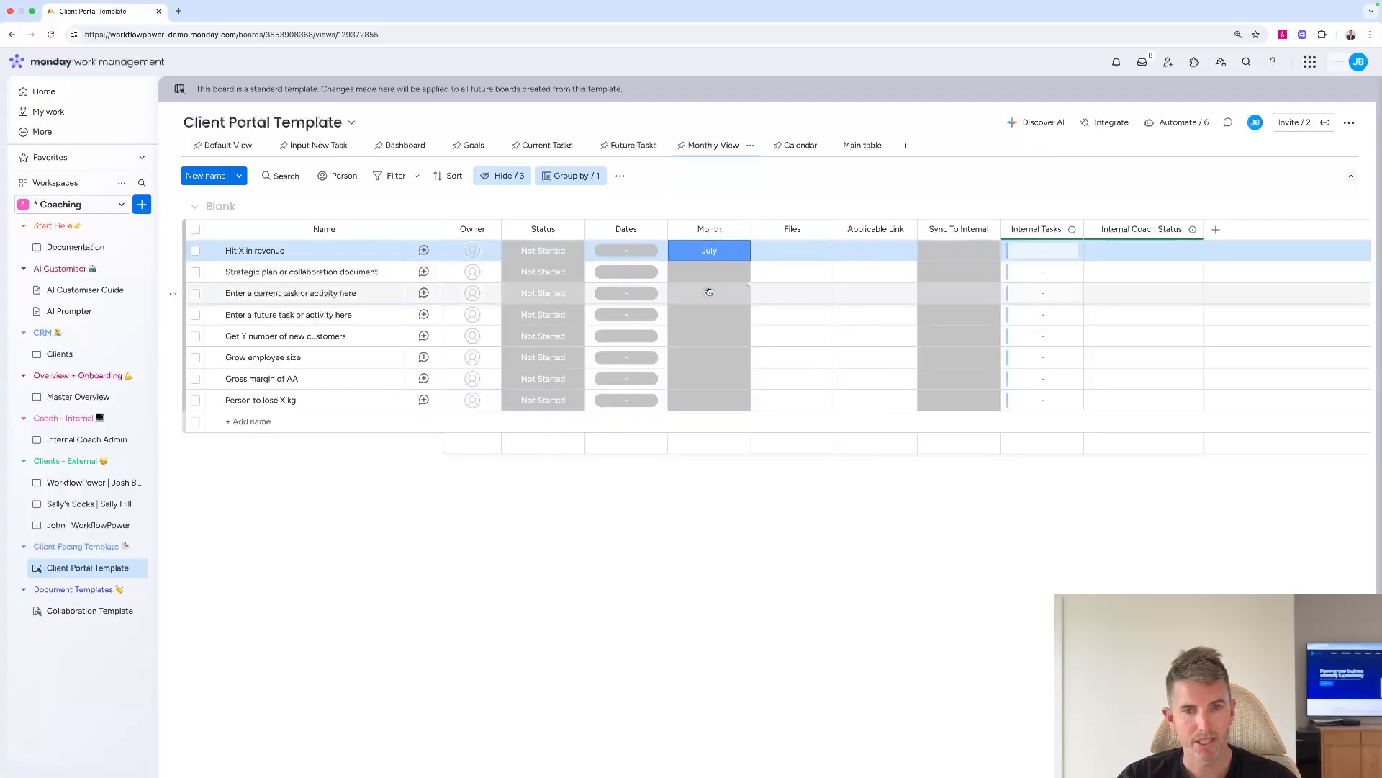
click(628, 144)
click(712, 144)
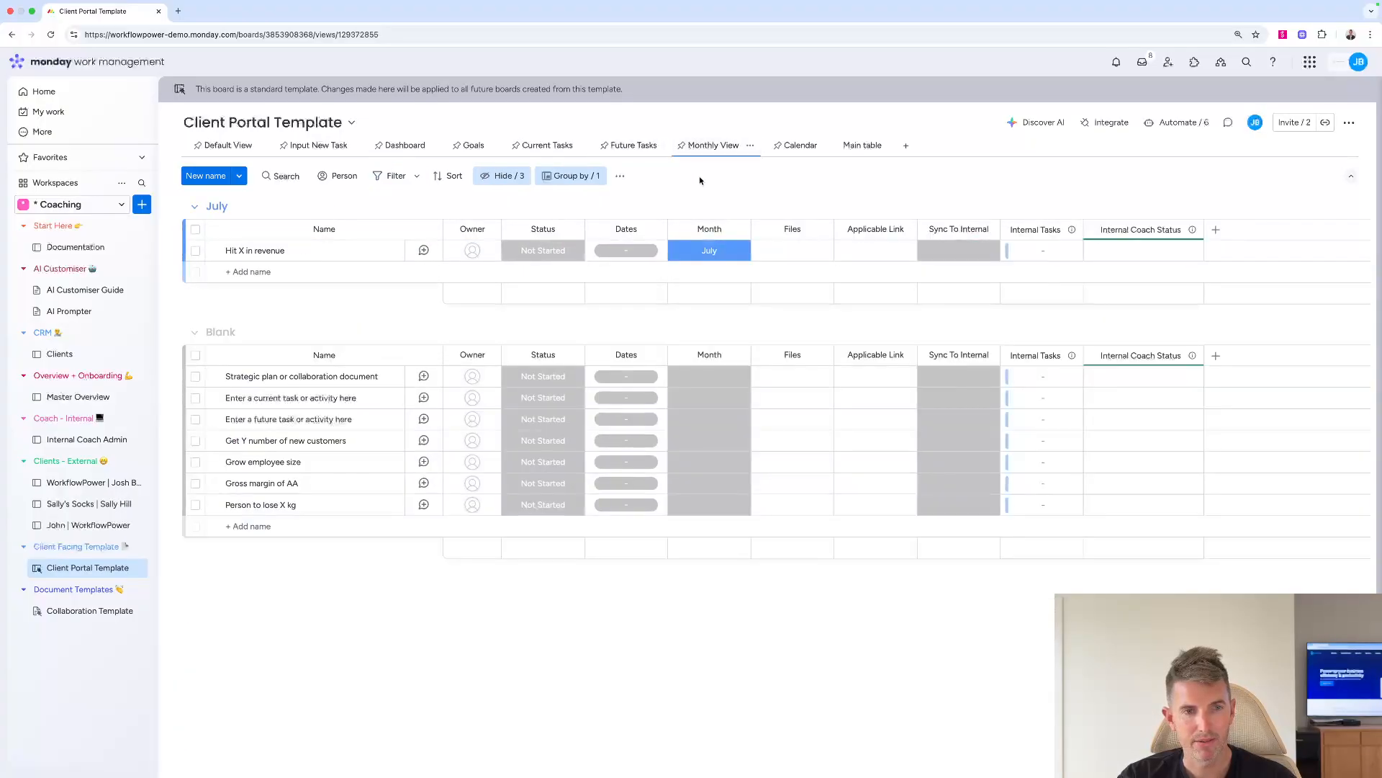
click(709, 251)
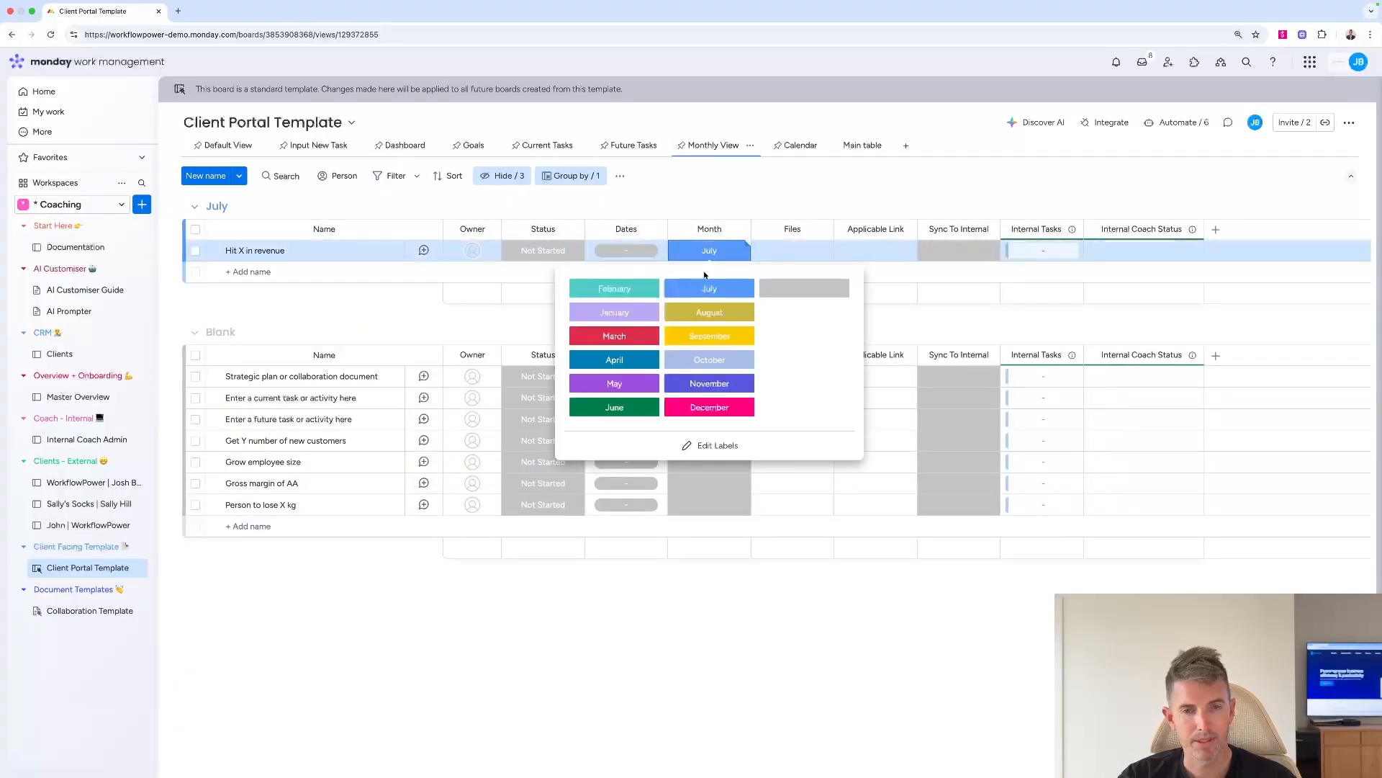
click(803, 288)
Check the template's Calendar and Default View, and inspect its automation that syncs Status with an Internal Coach Status of In Progress
click(795, 148)
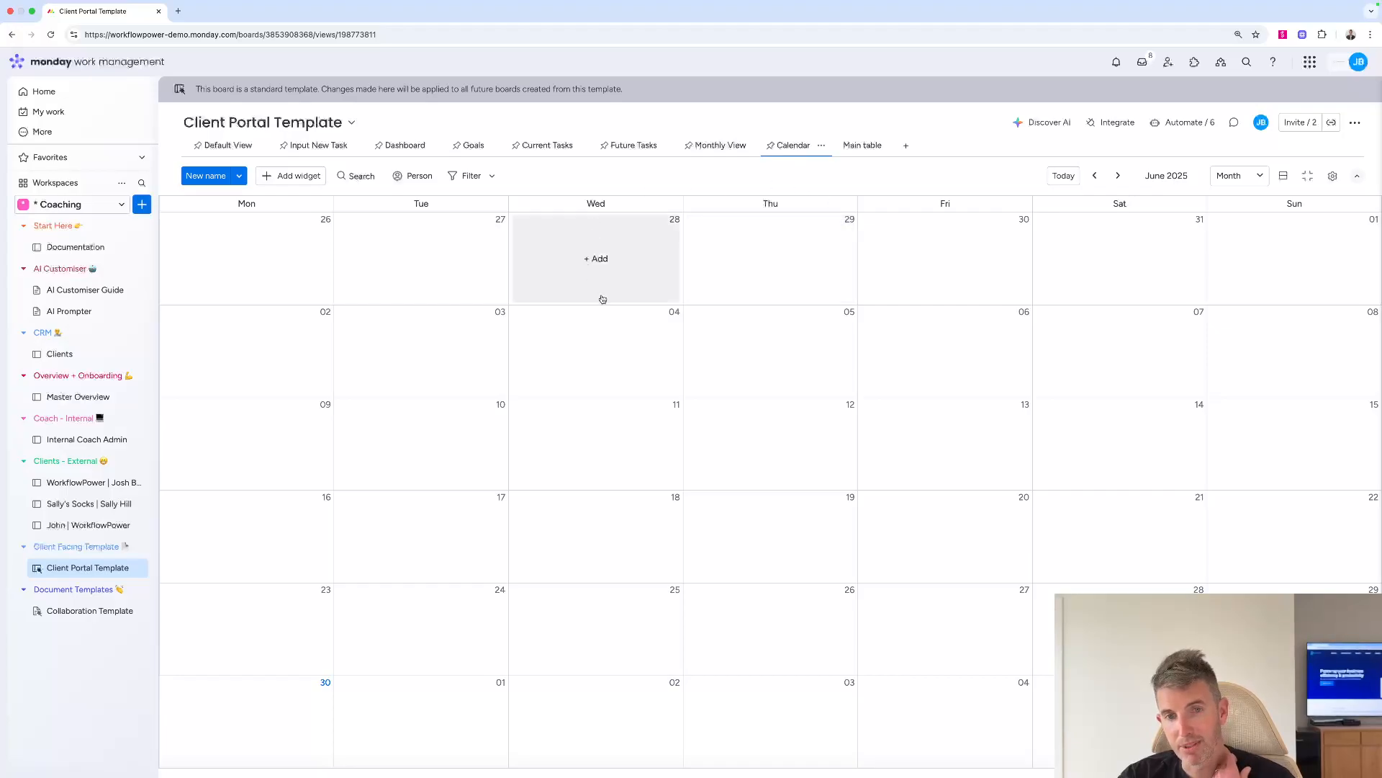
click(222, 146)
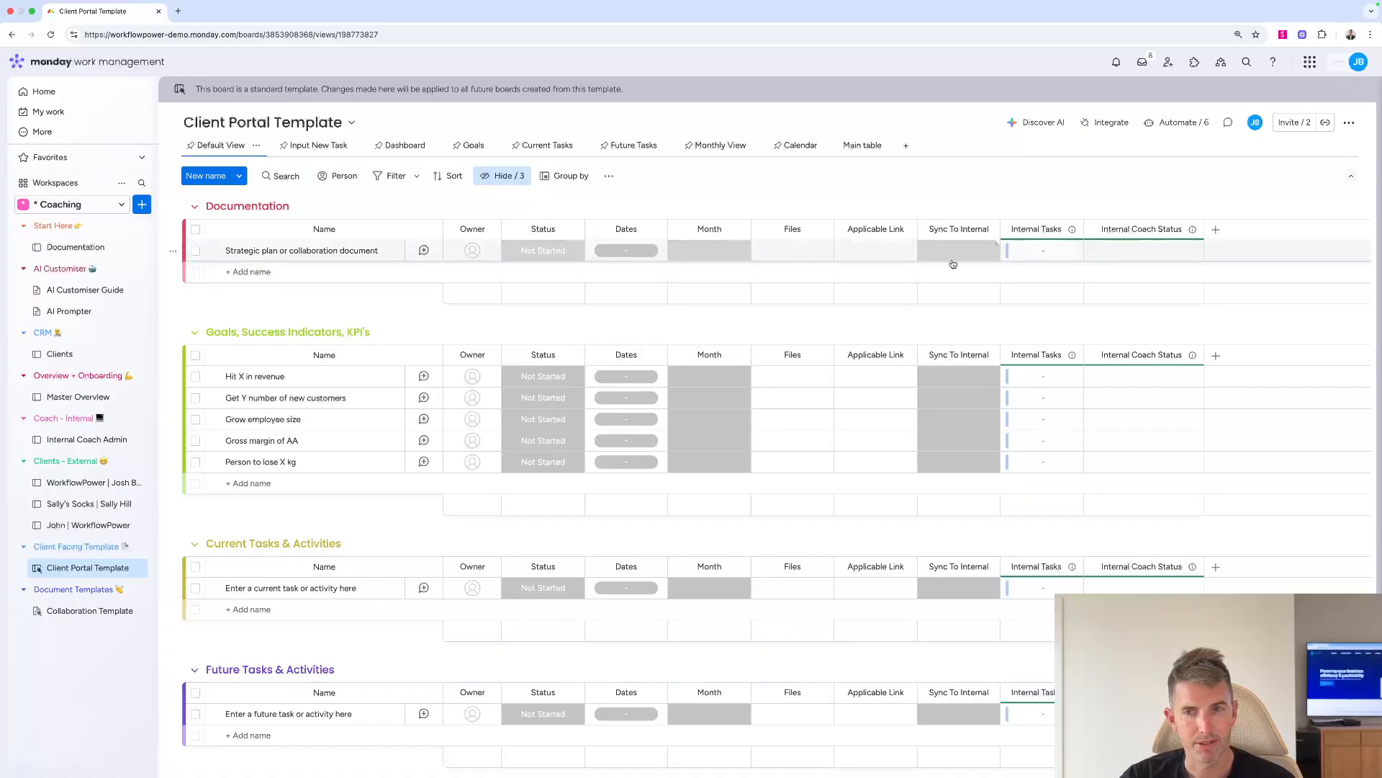
click(1181, 122)
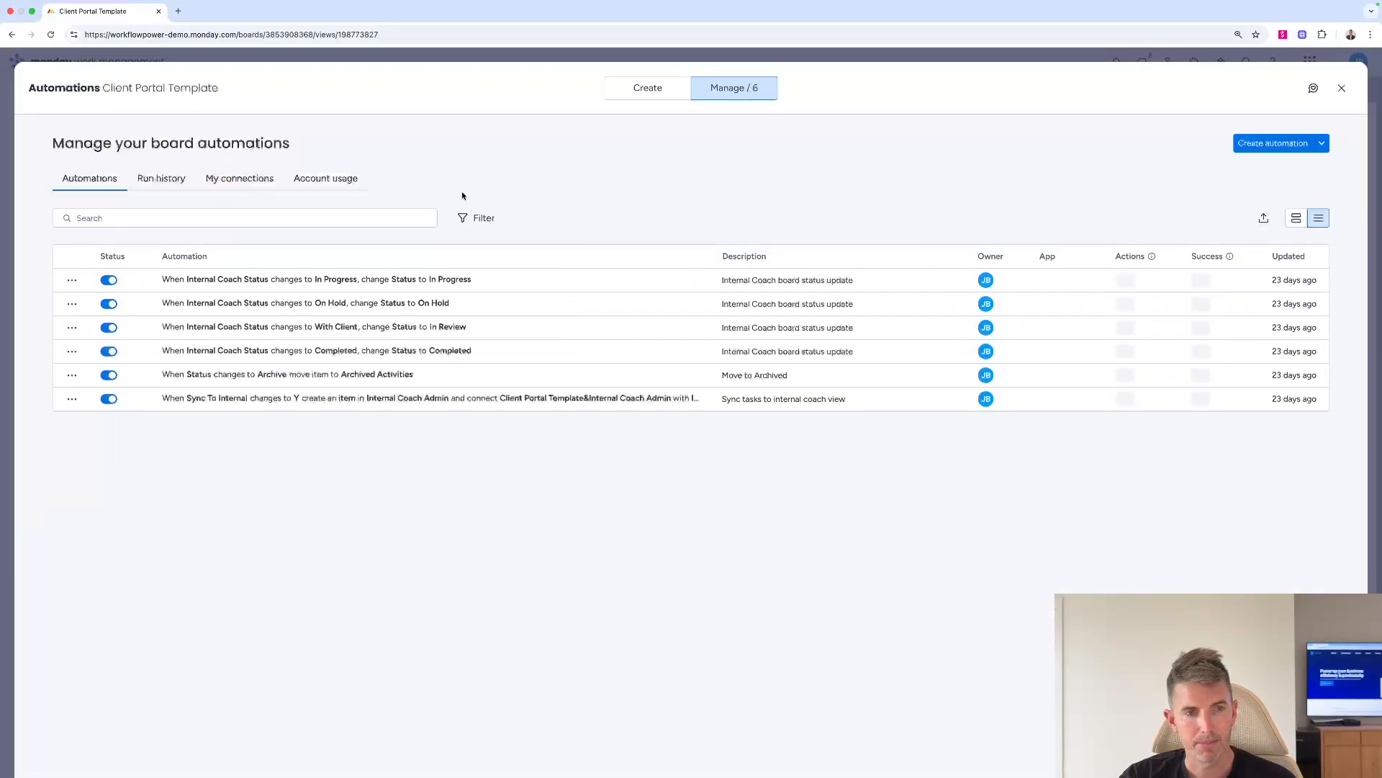
click(494, 281)
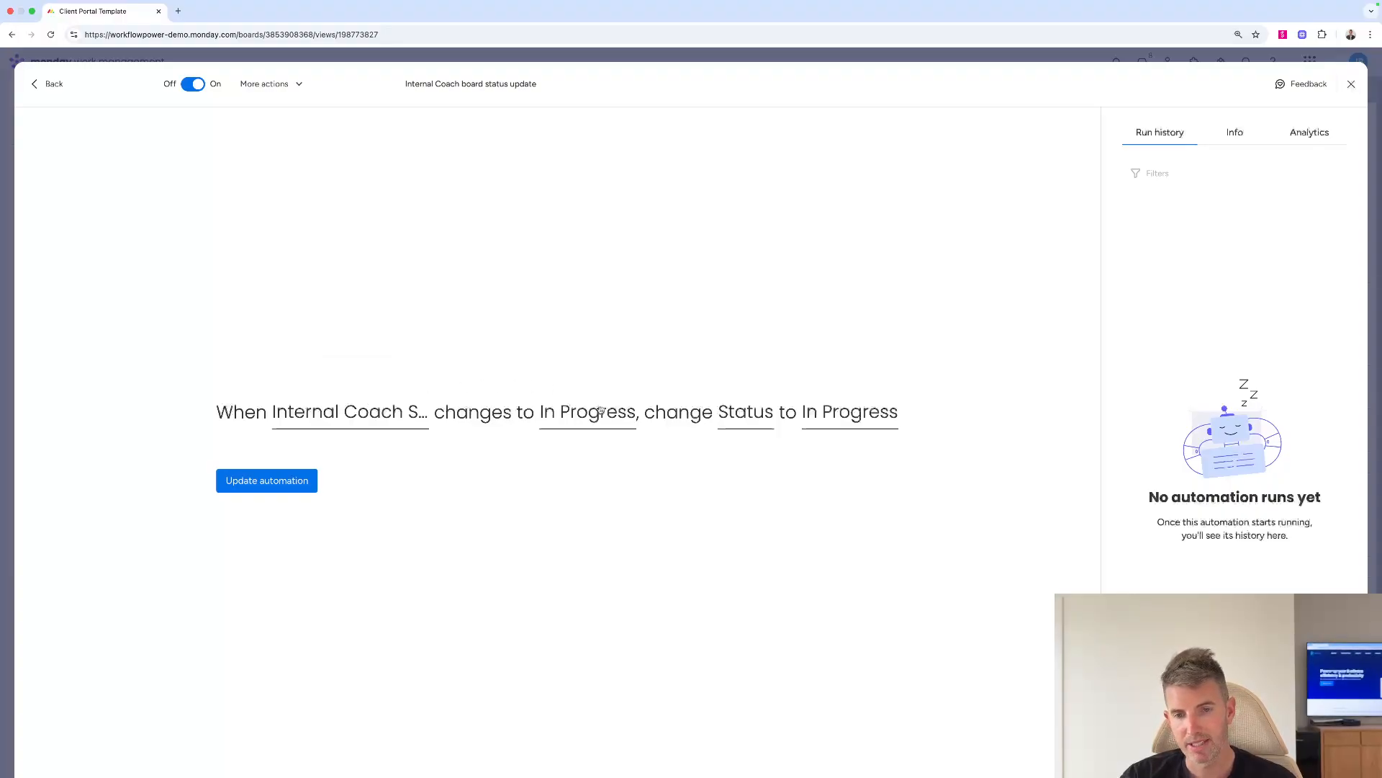
click(1351, 84)
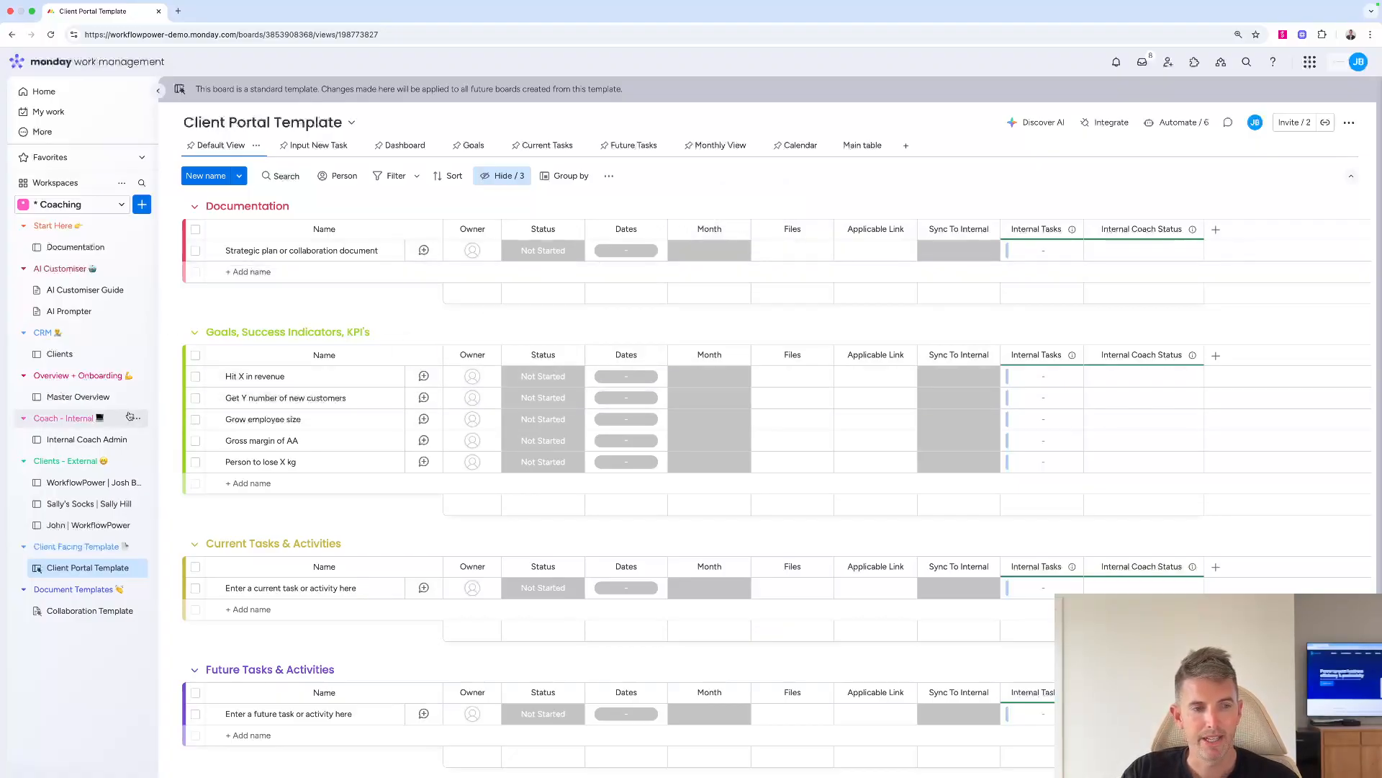
Open the Internal Coach Admin board and compare its main table with the client-grouped Client View
click(96, 438)
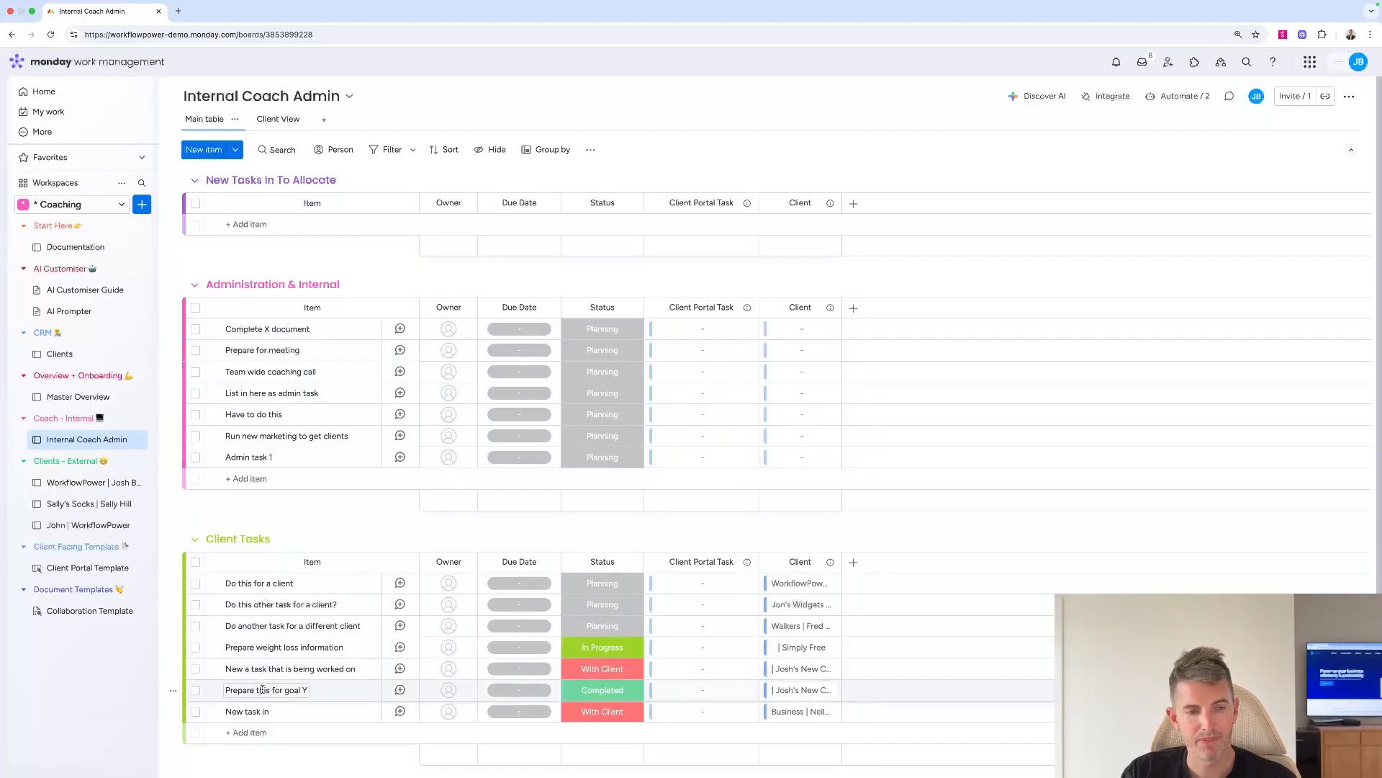
click(278, 119)
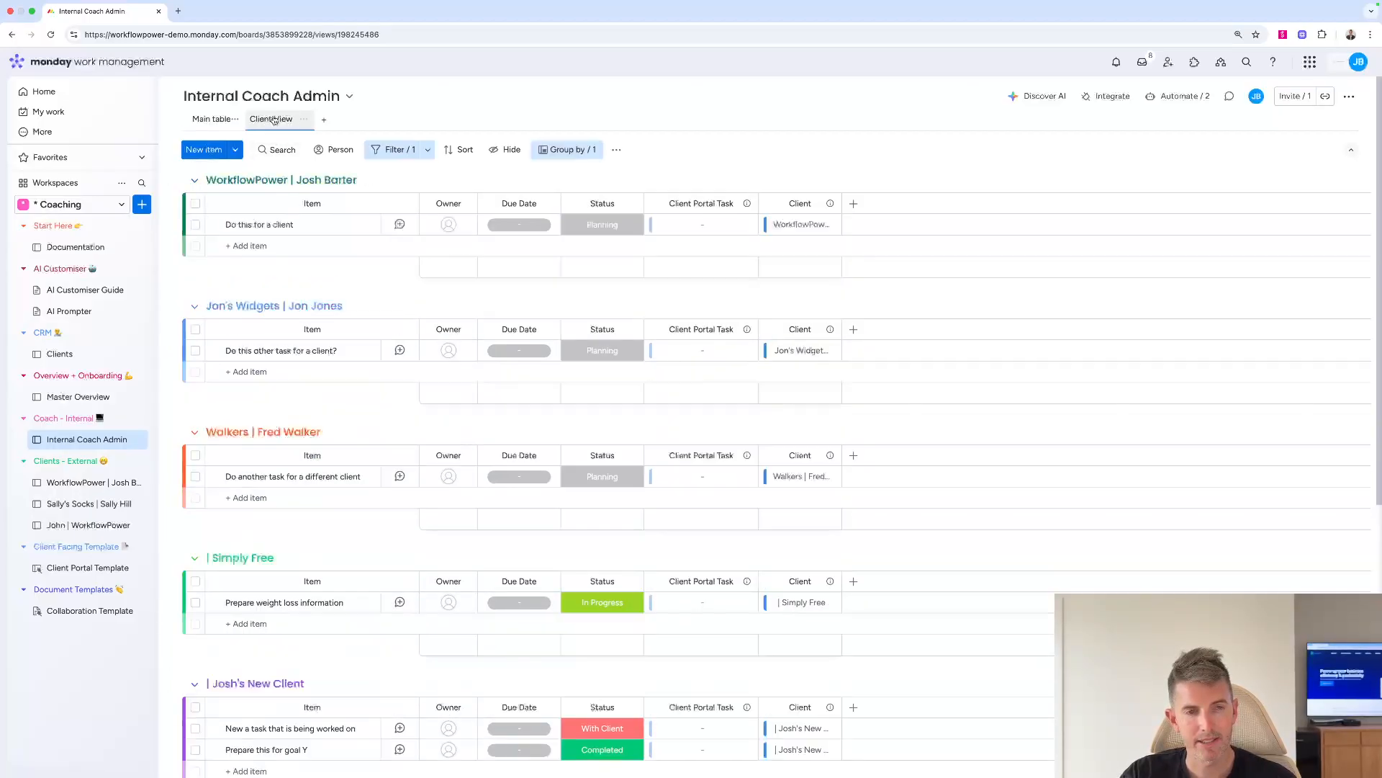
click(211, 119)
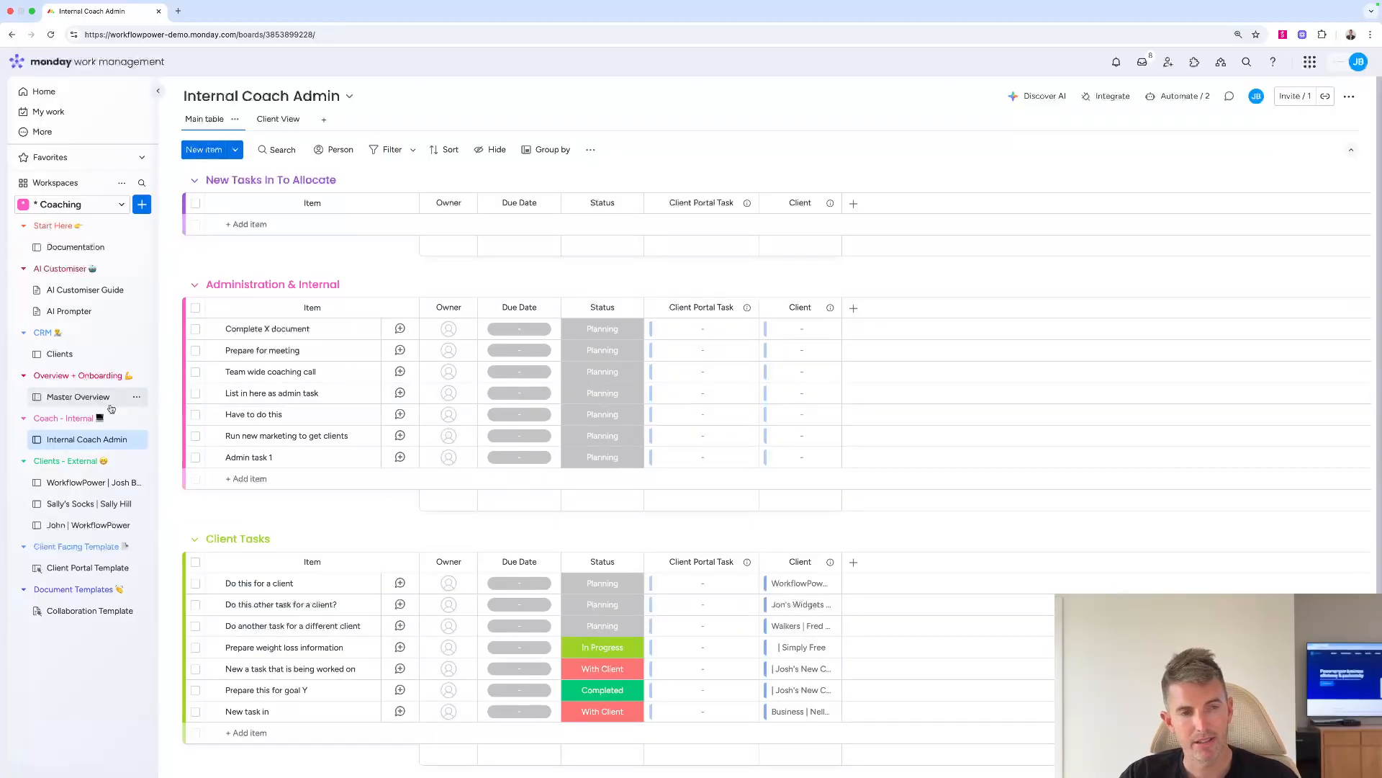